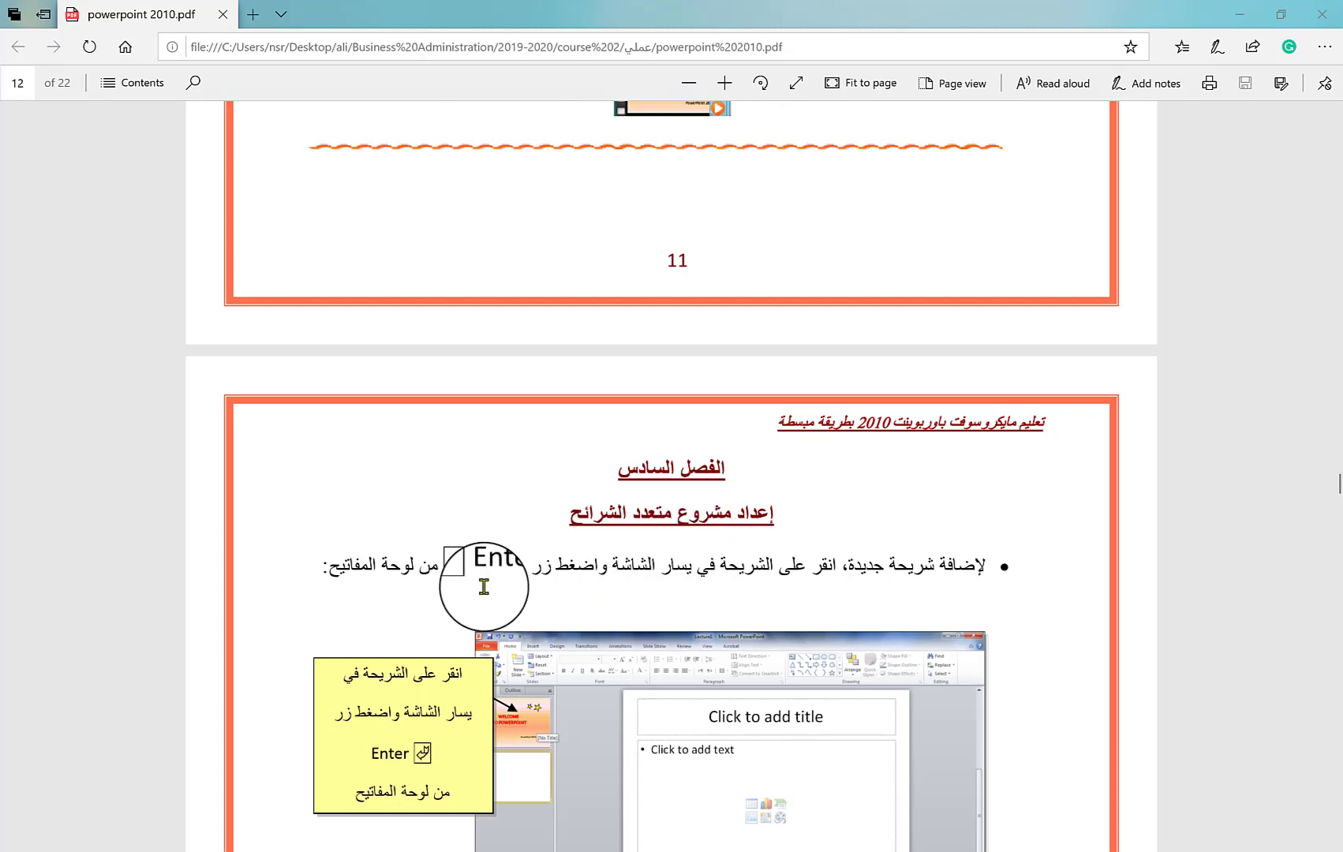
Scroll the PowerPoint tutorial PDF from page 12 to page 15, covering transitions and themes
scroll(645, 604, down, 10)
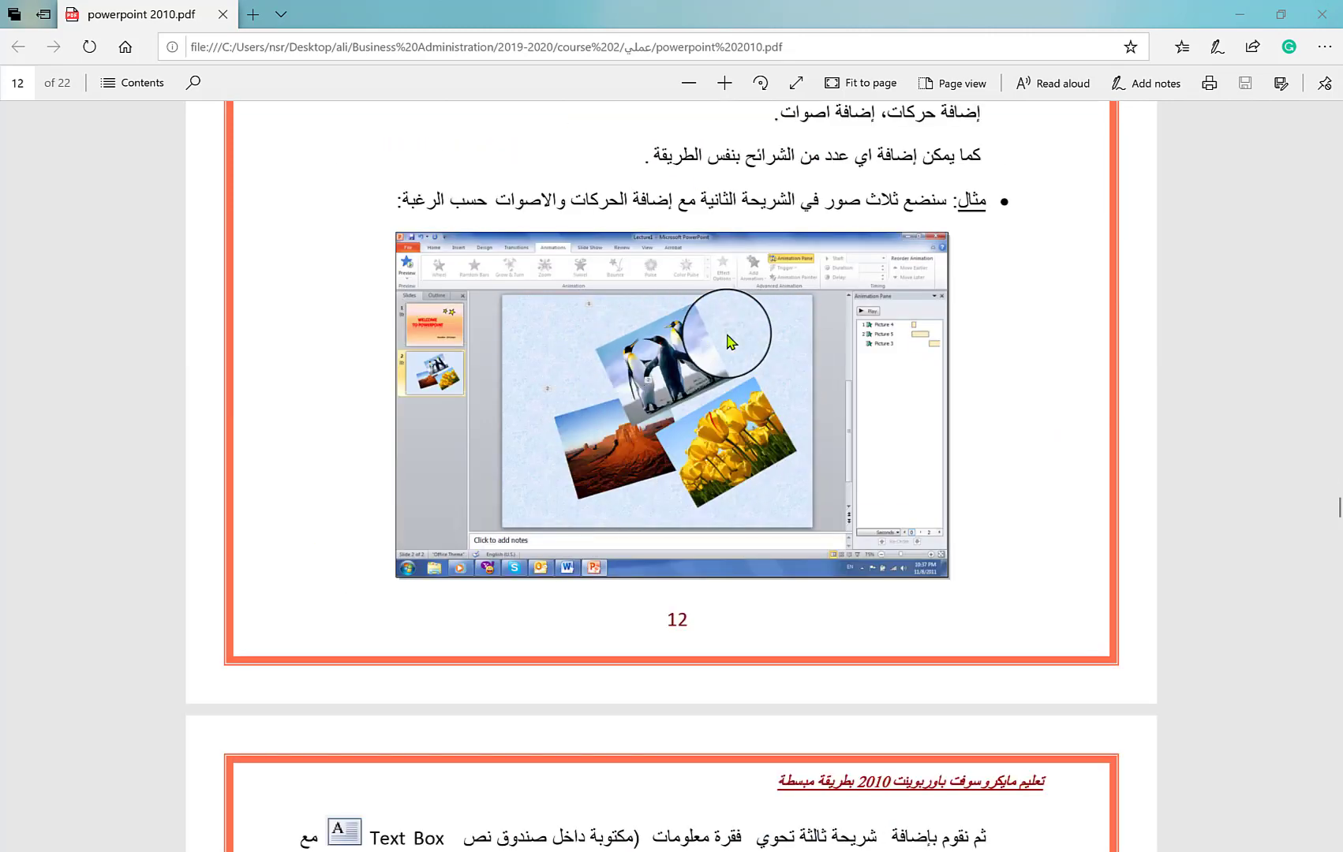
scroll(568, 410, down, 5)
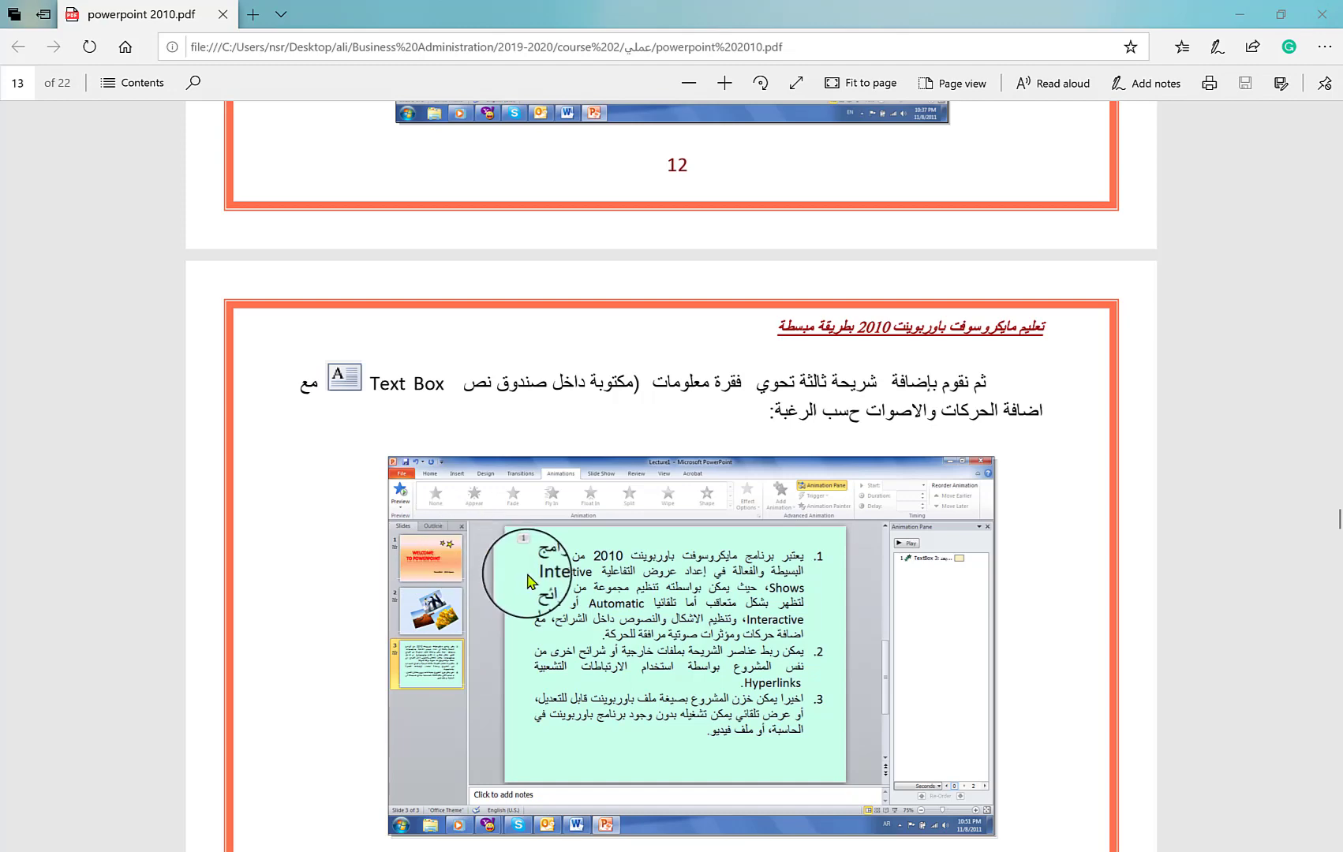
scroll(574, 570, down, 5)
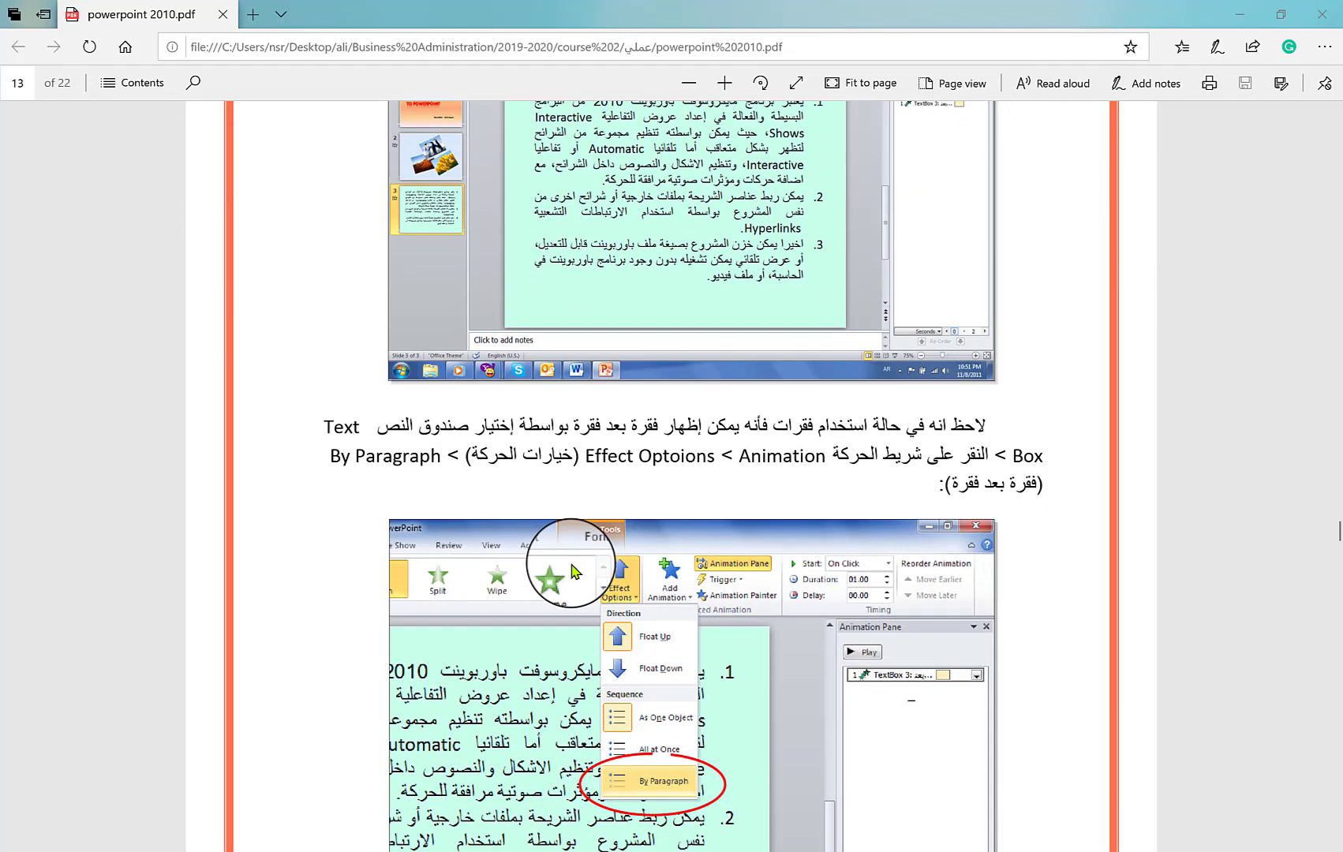
scroll(574, 570, down, 10)
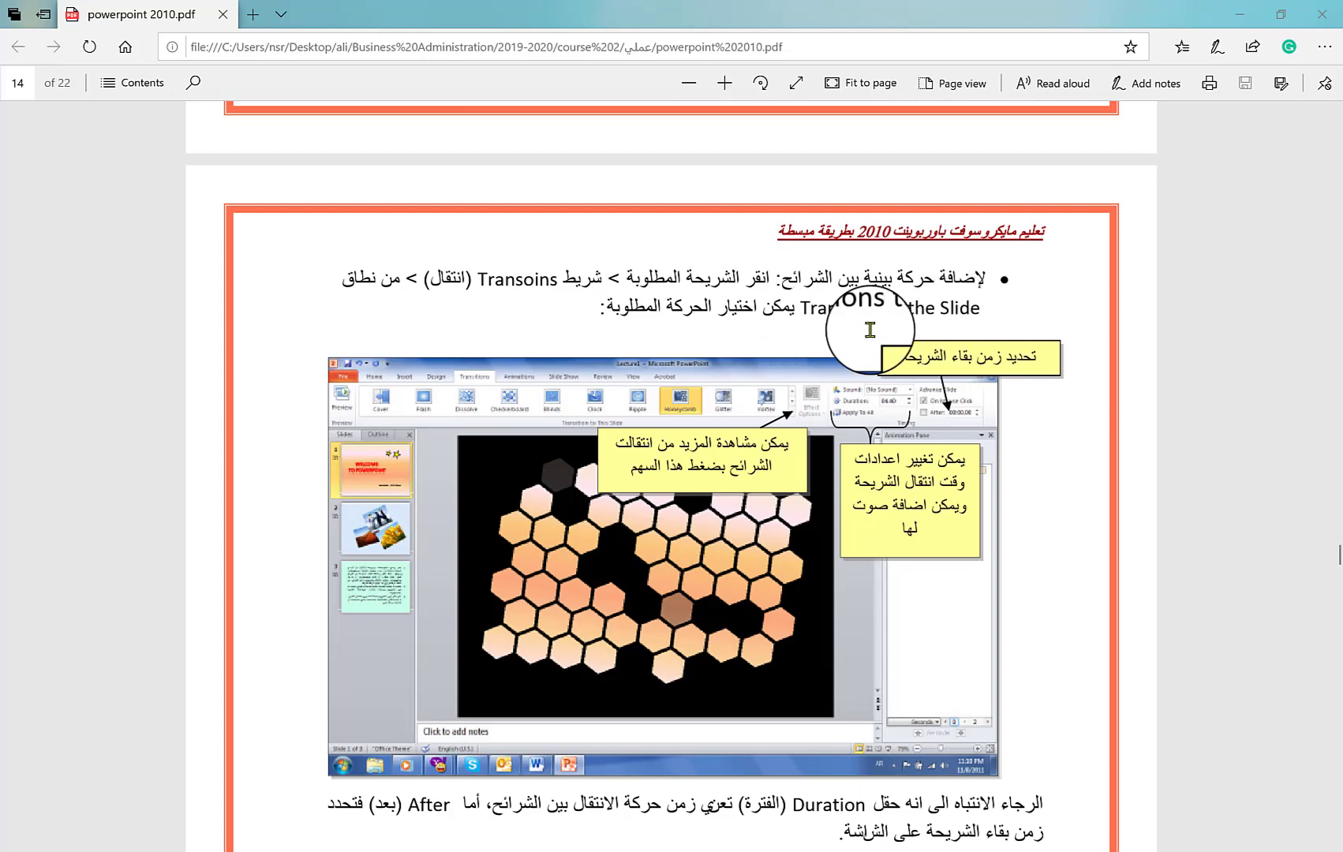
scroll(869, 330, down, 15)
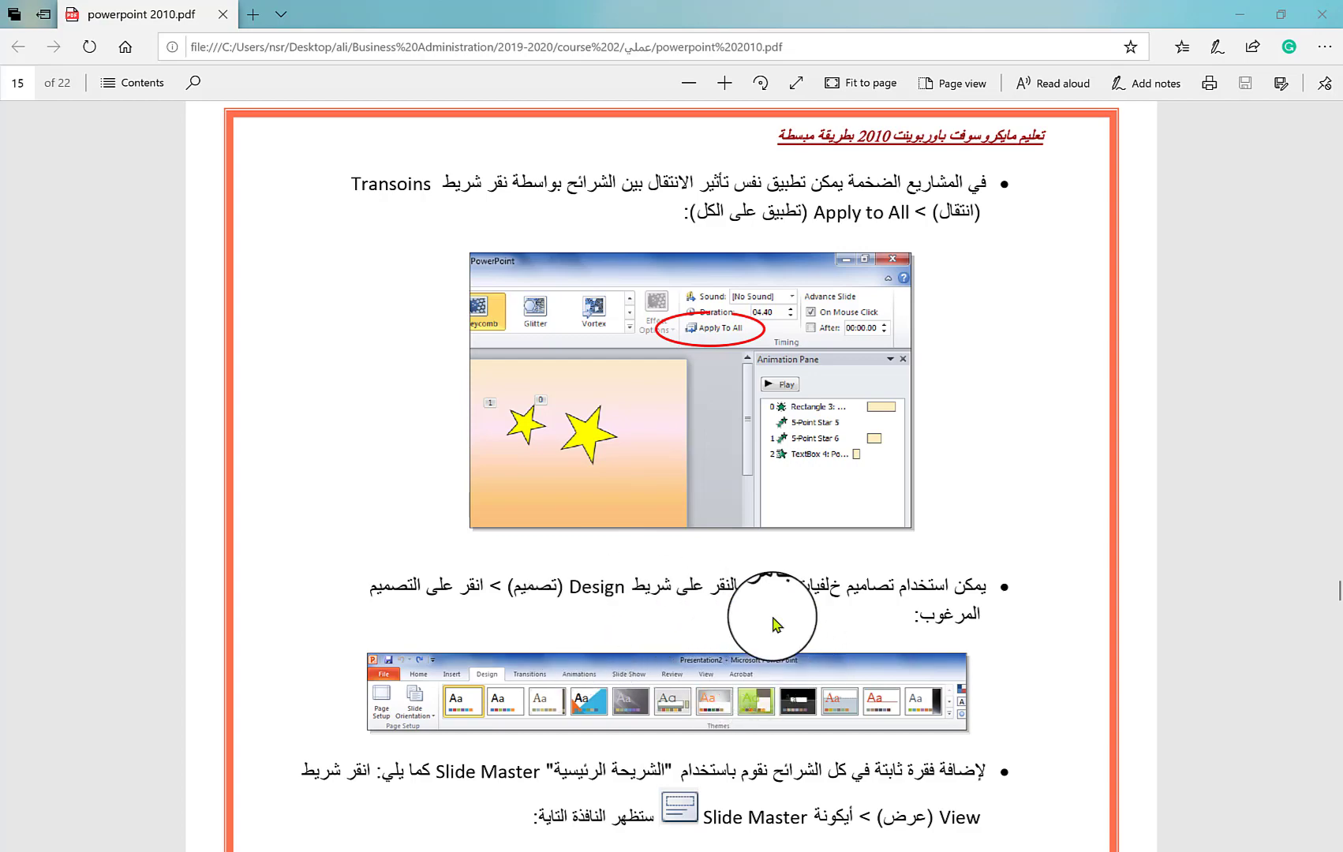
Create a new Microsoft PowerPoint Presentation file on the desktop
key(super+d)
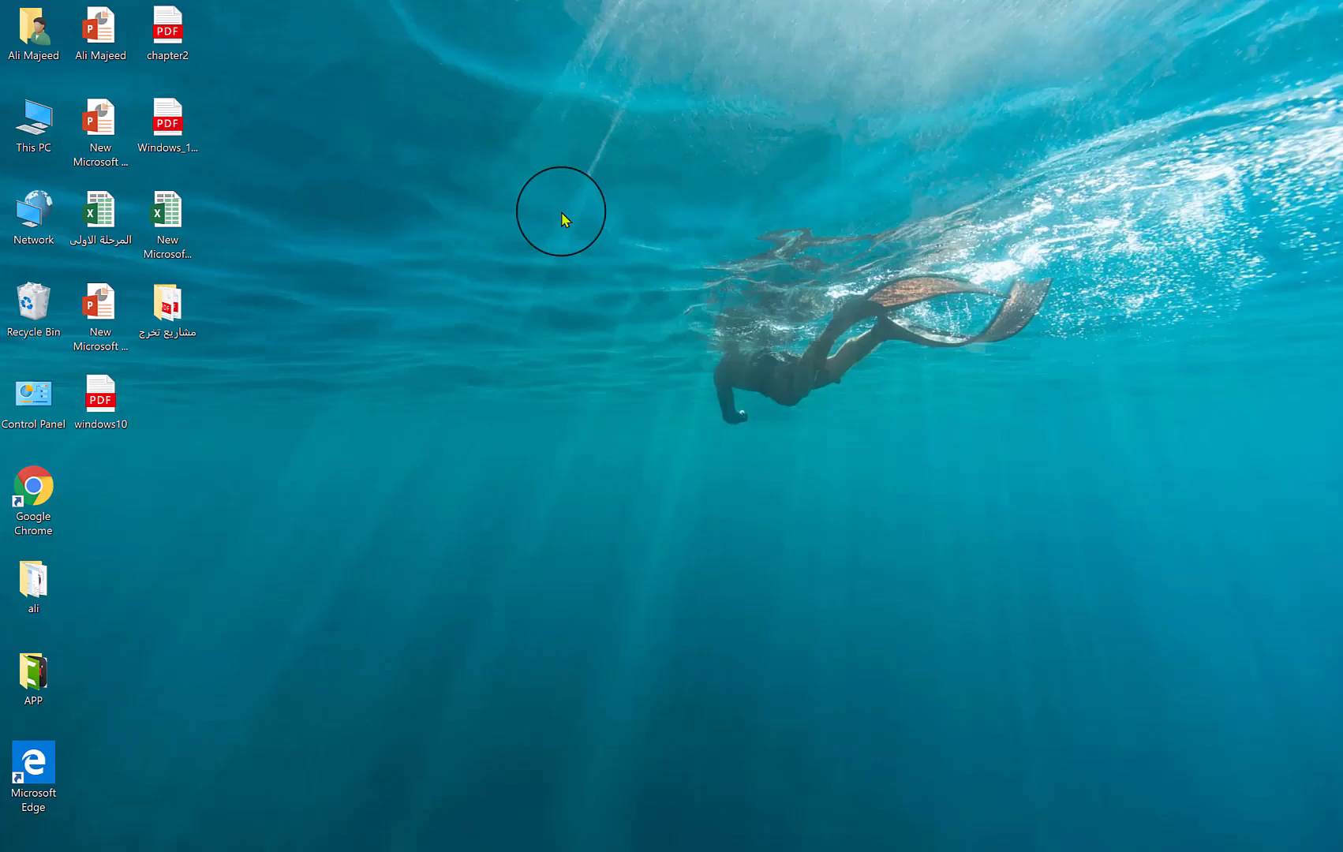
right_click(561, 212)
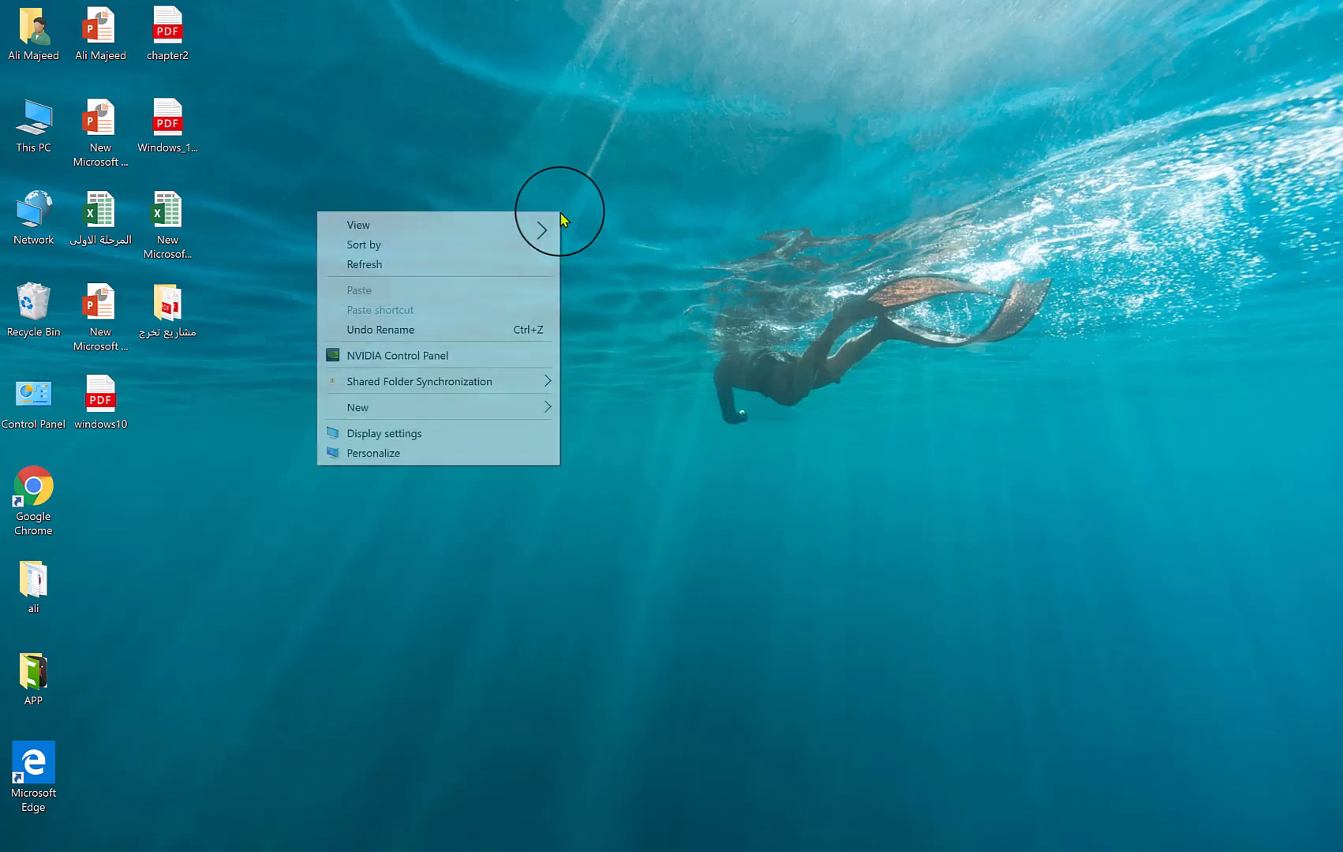
click(511, 416)
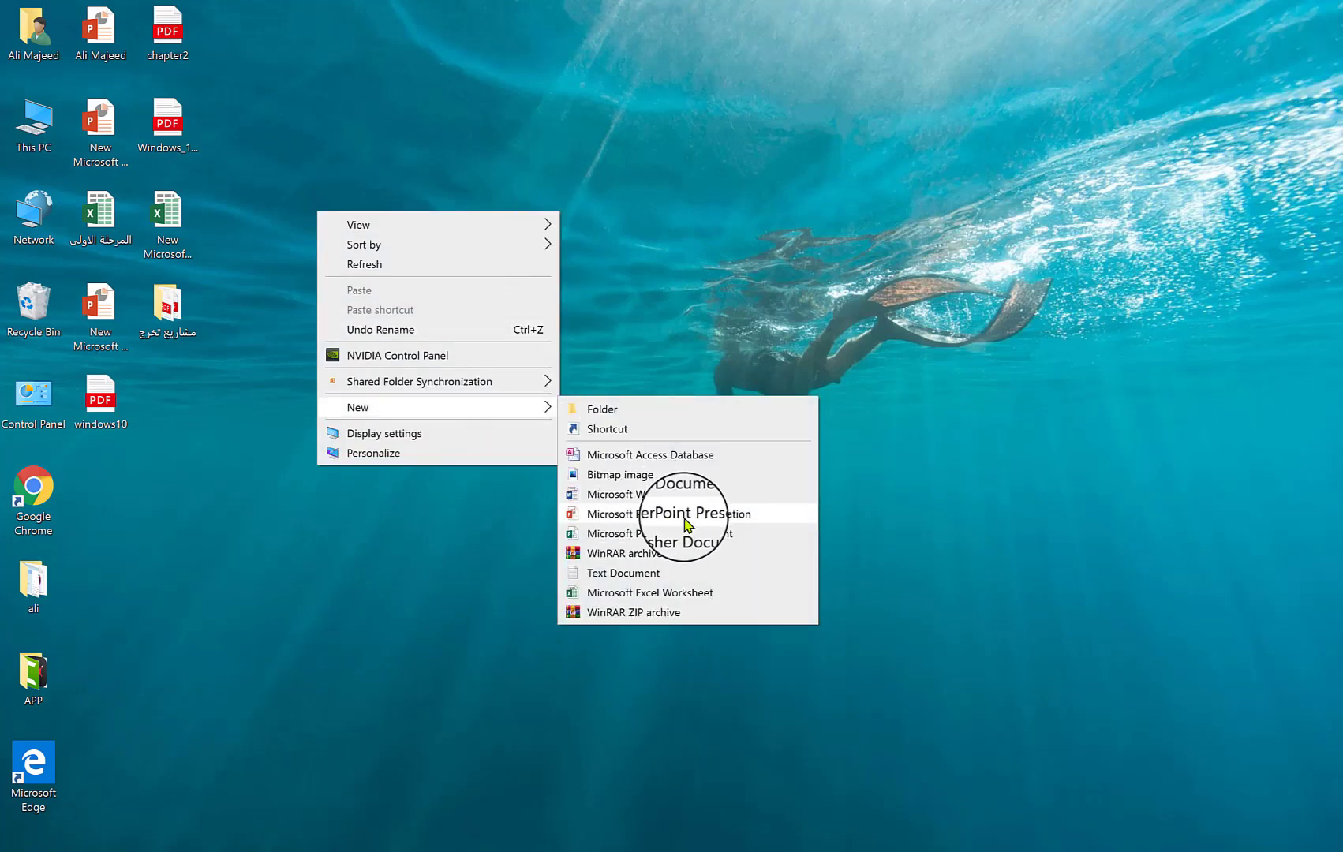
click(730, 517)
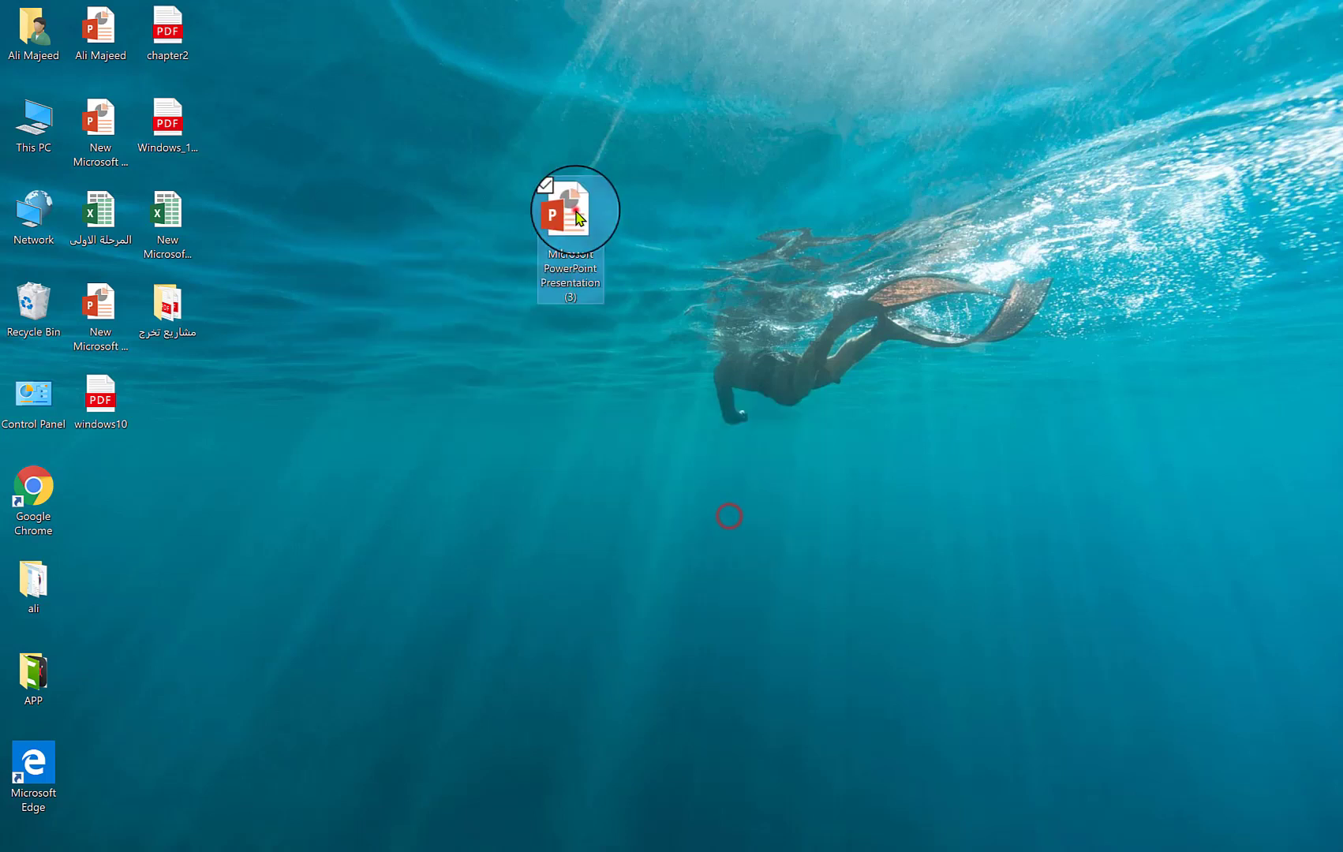
Open the new presentation, build it up to four slides, and select slide 1
double_click(579, 215)
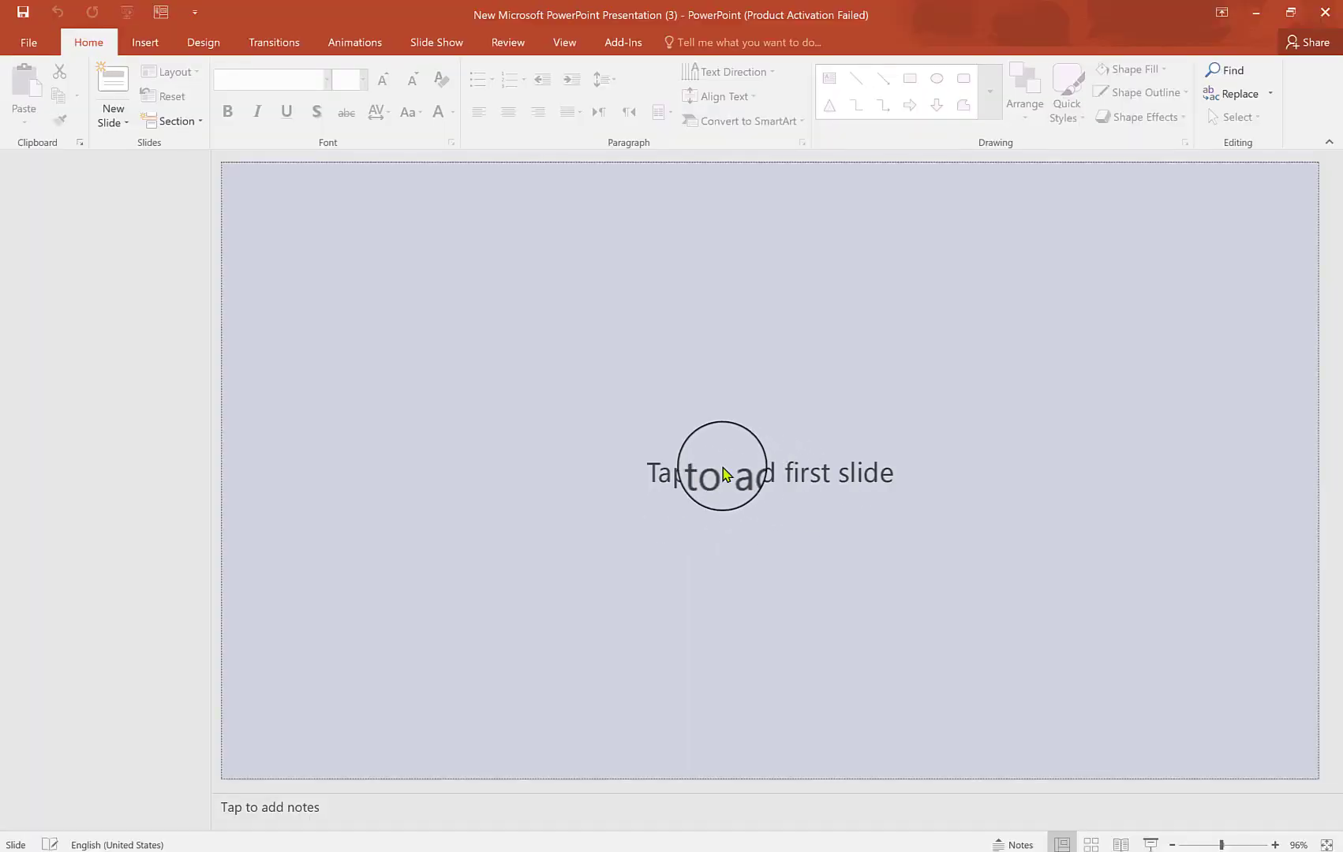
click(746, 473)
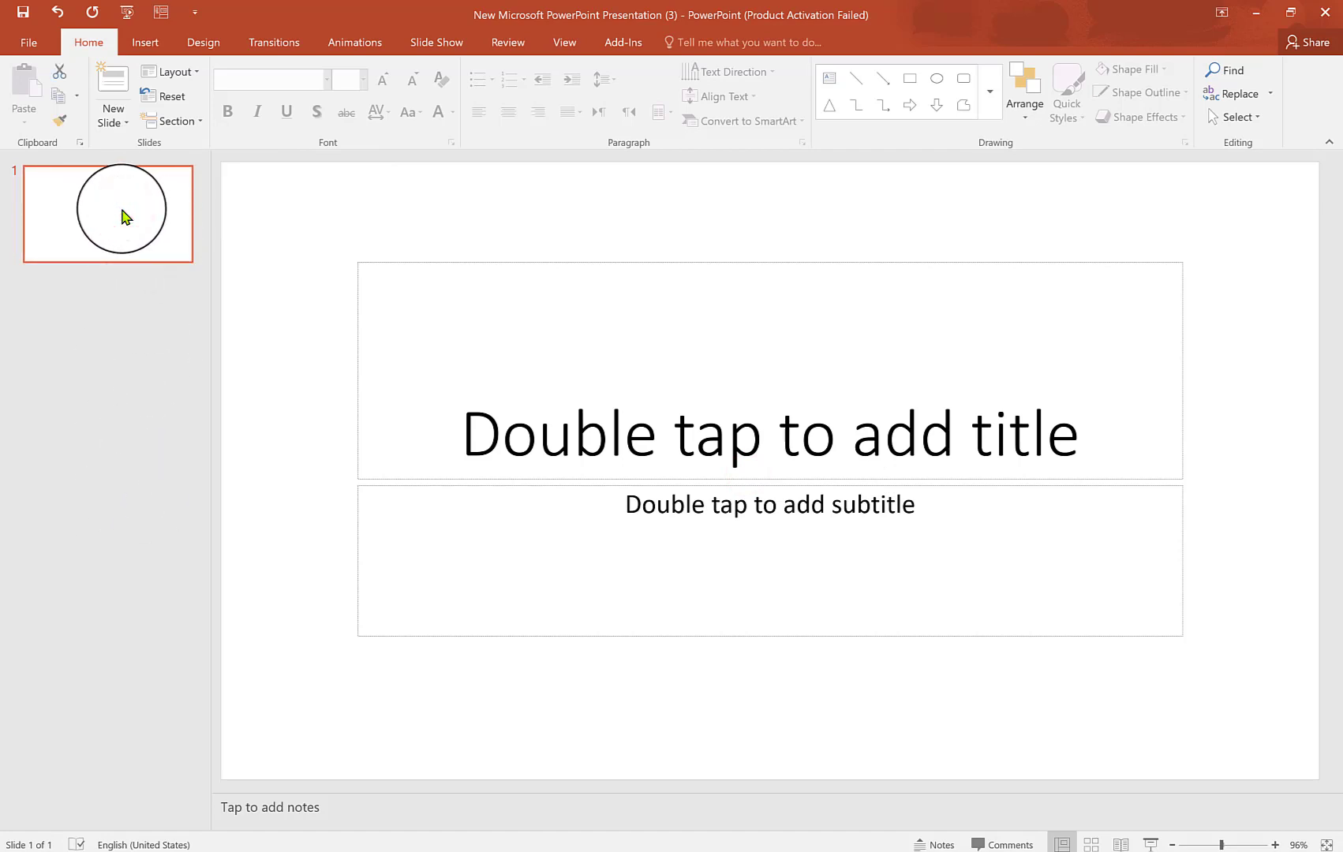
key(Return)
key(Return)
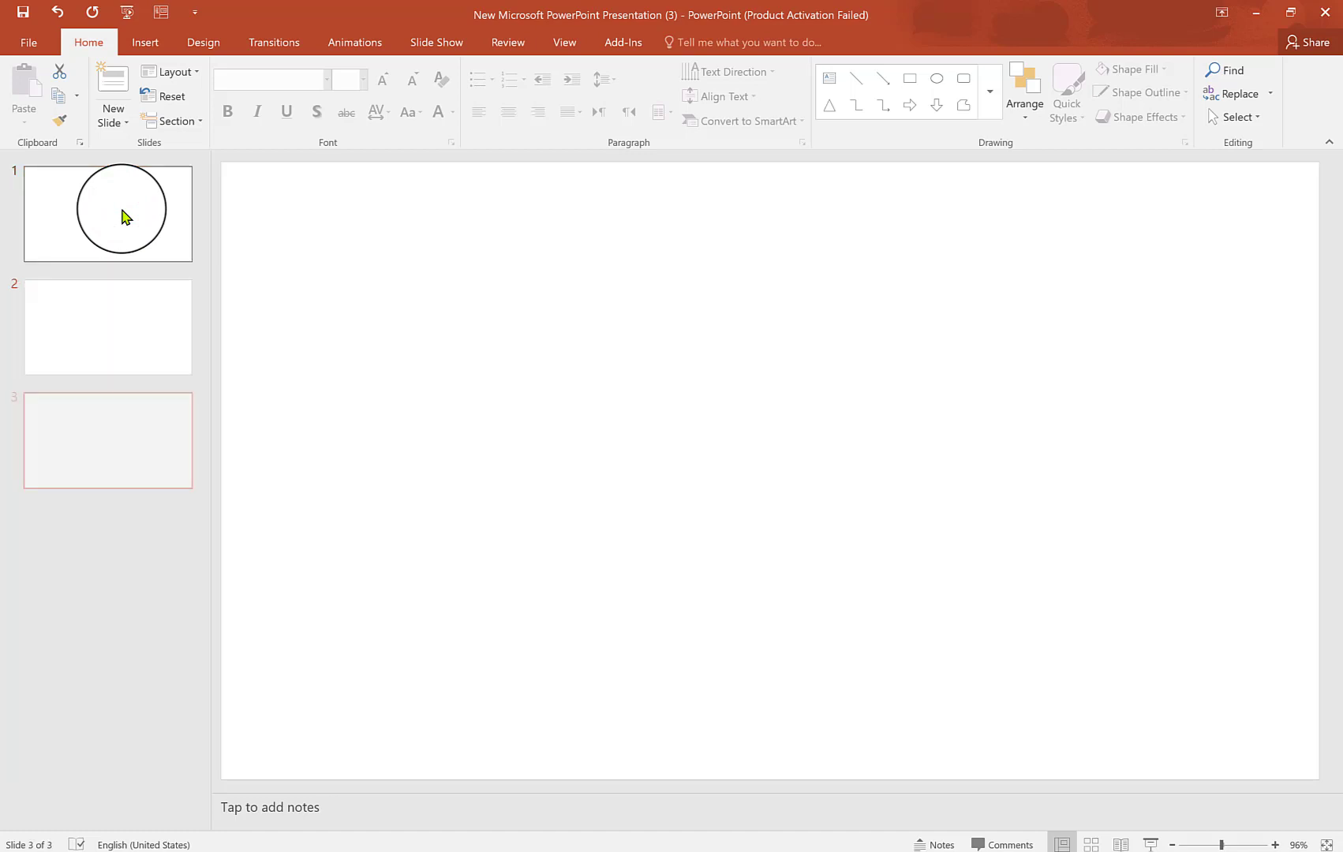
key(Return)
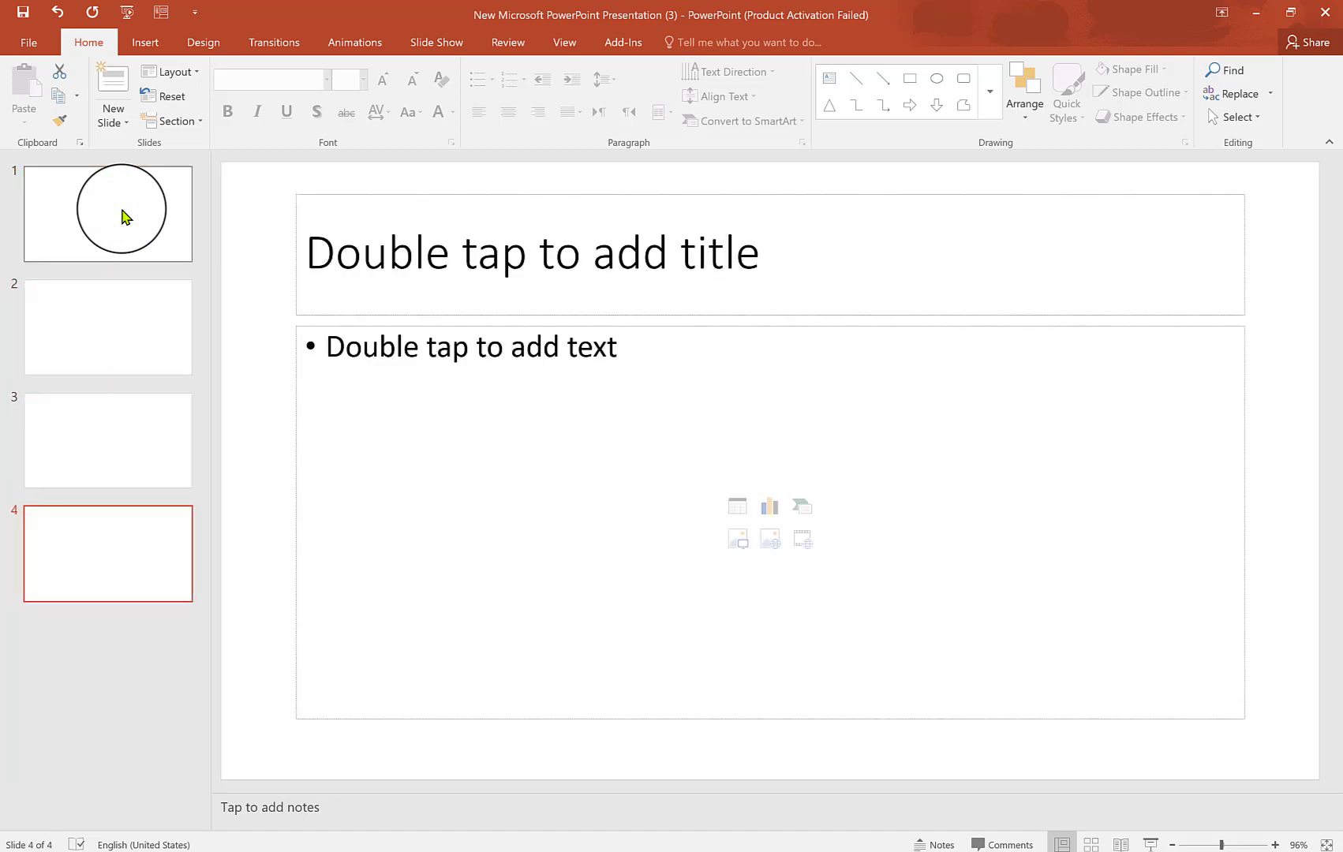
click(123, 217)
Draw a wide rectangle near the top of slide 1 as the 'اساسيات الحاسوب' title banner
click(85, 44)
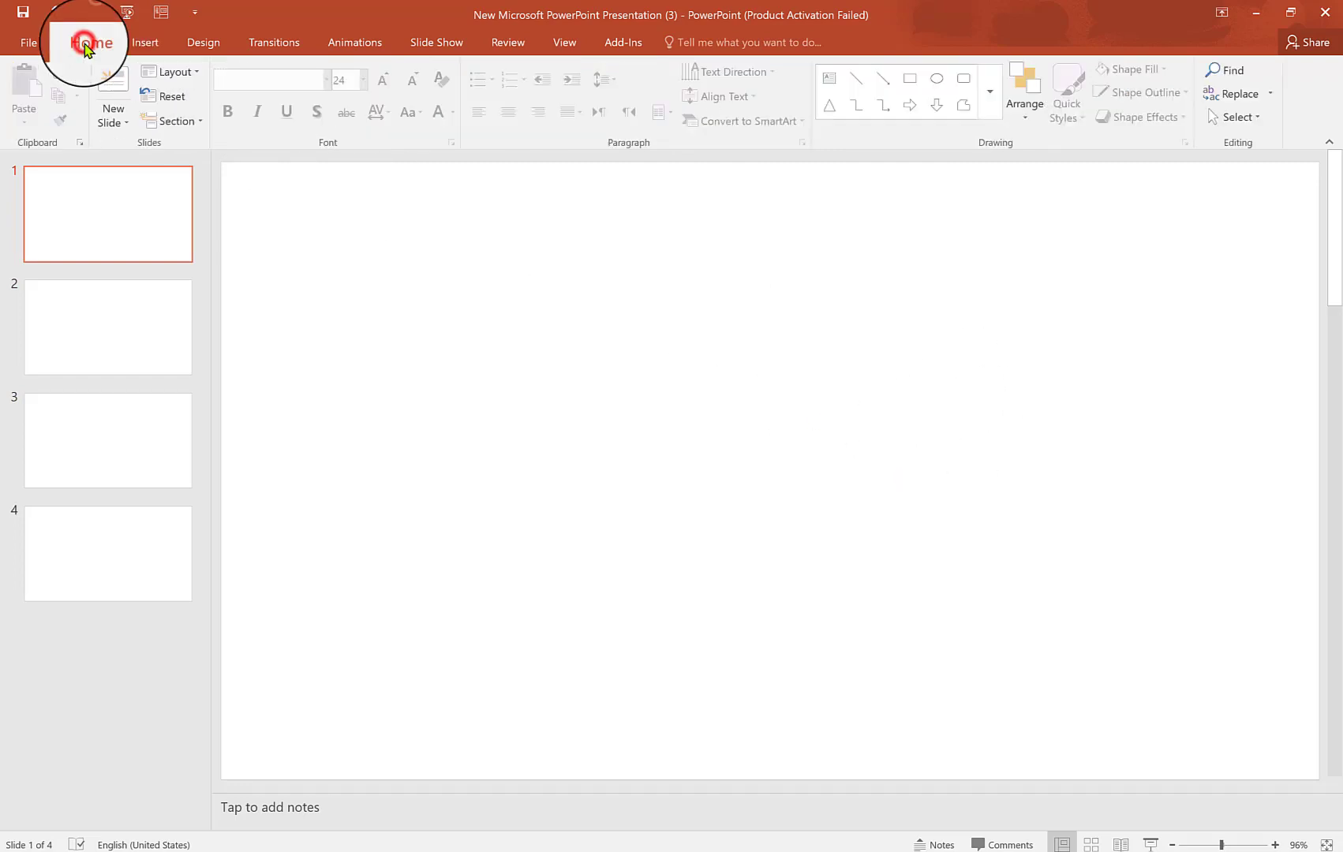
click(145, 42)
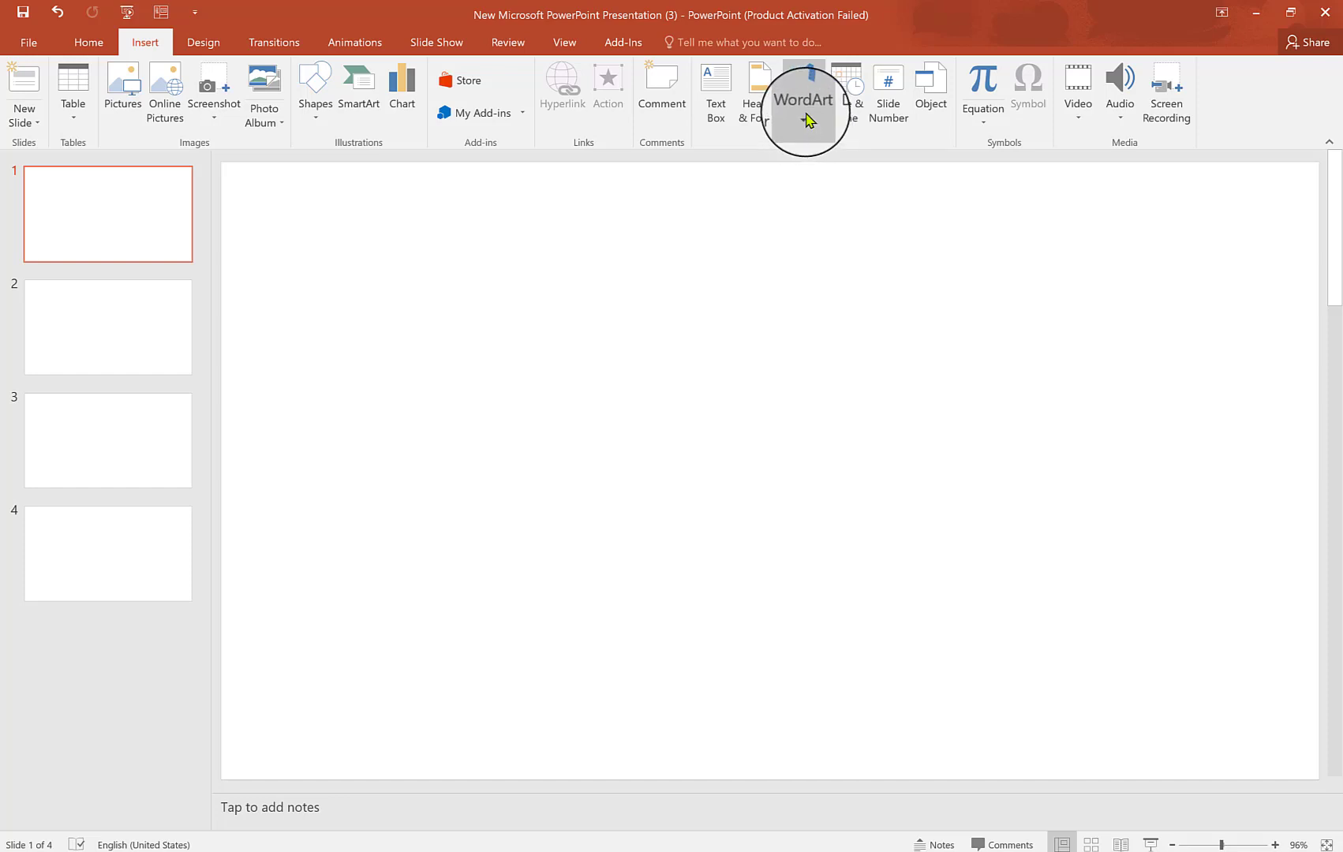
click(720, 126)
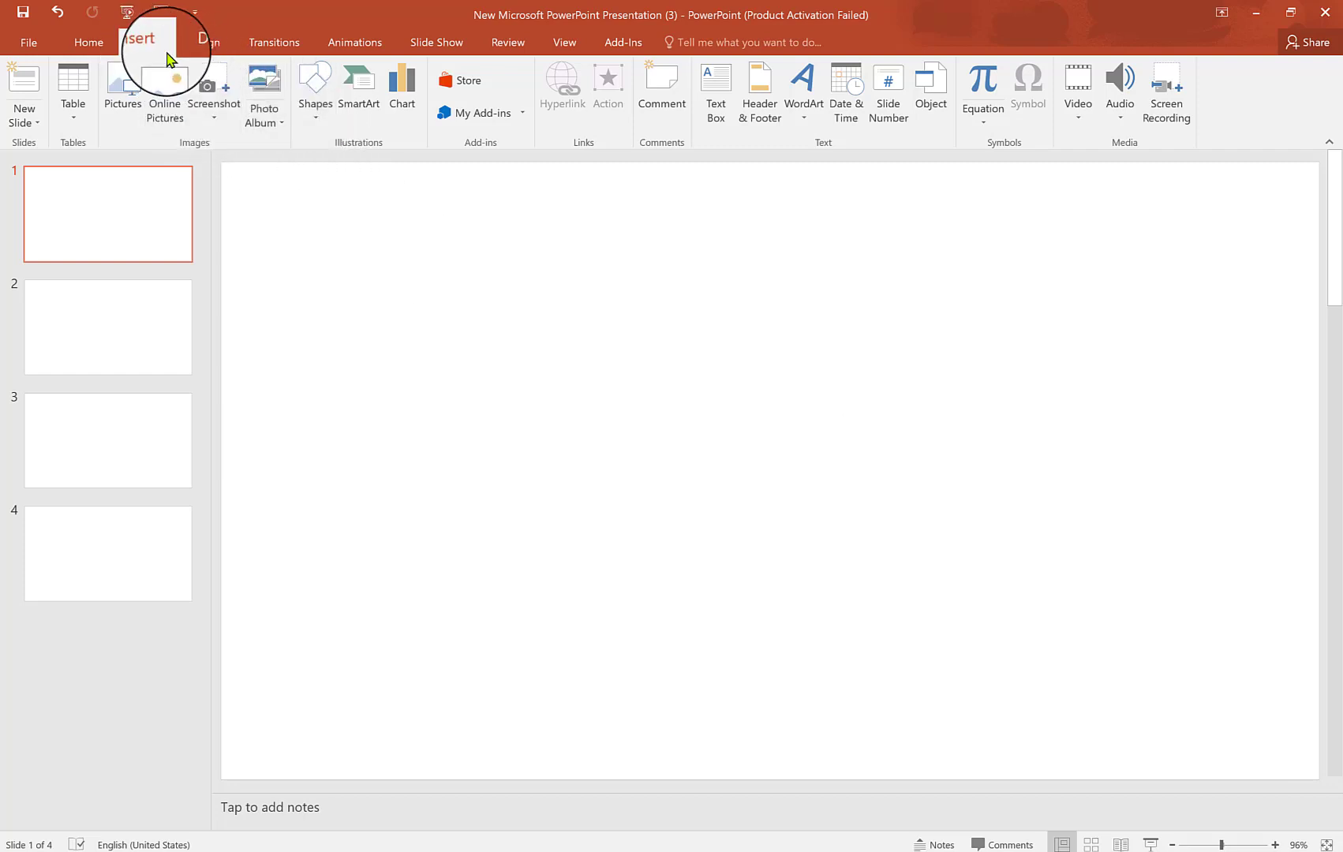
click(313, 122)
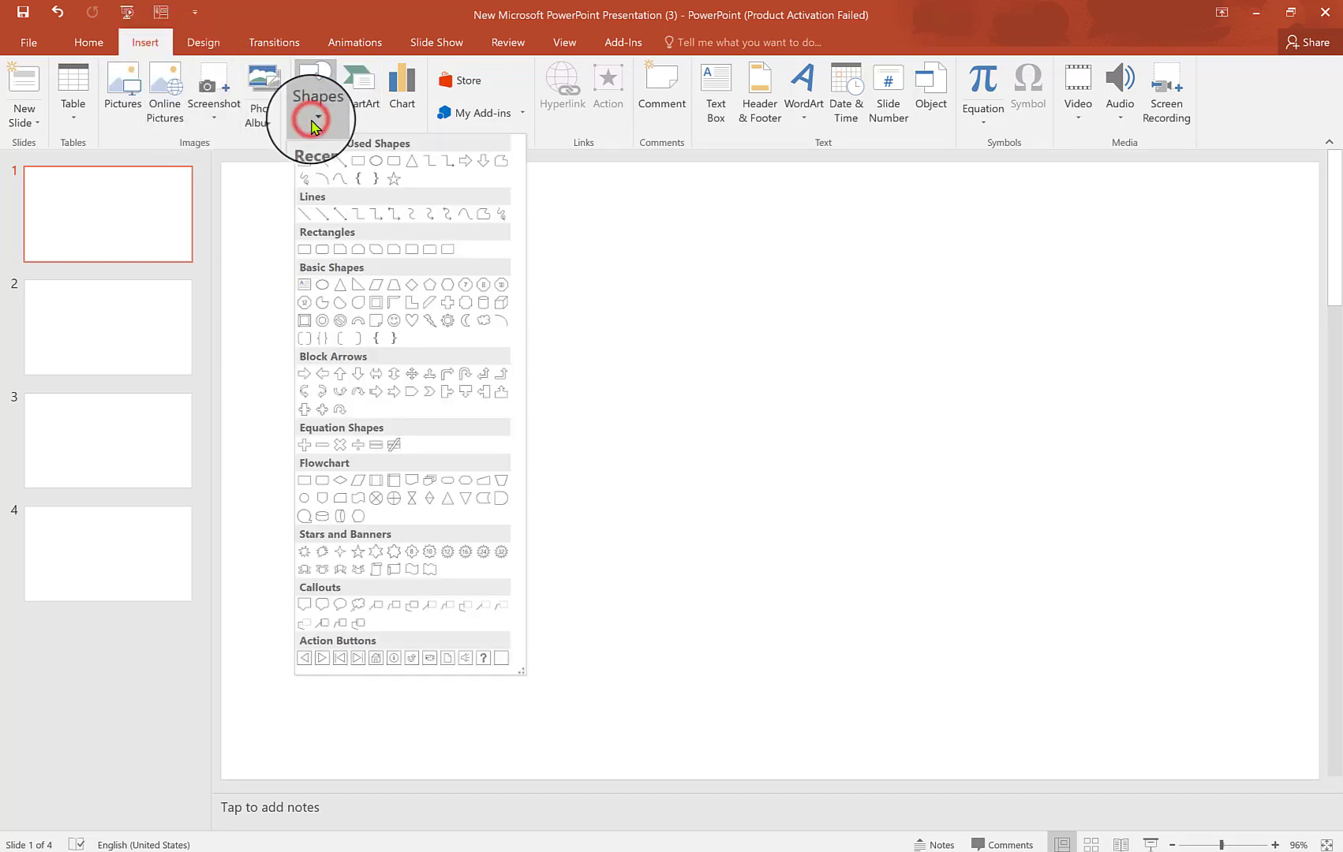
click(353, 162)
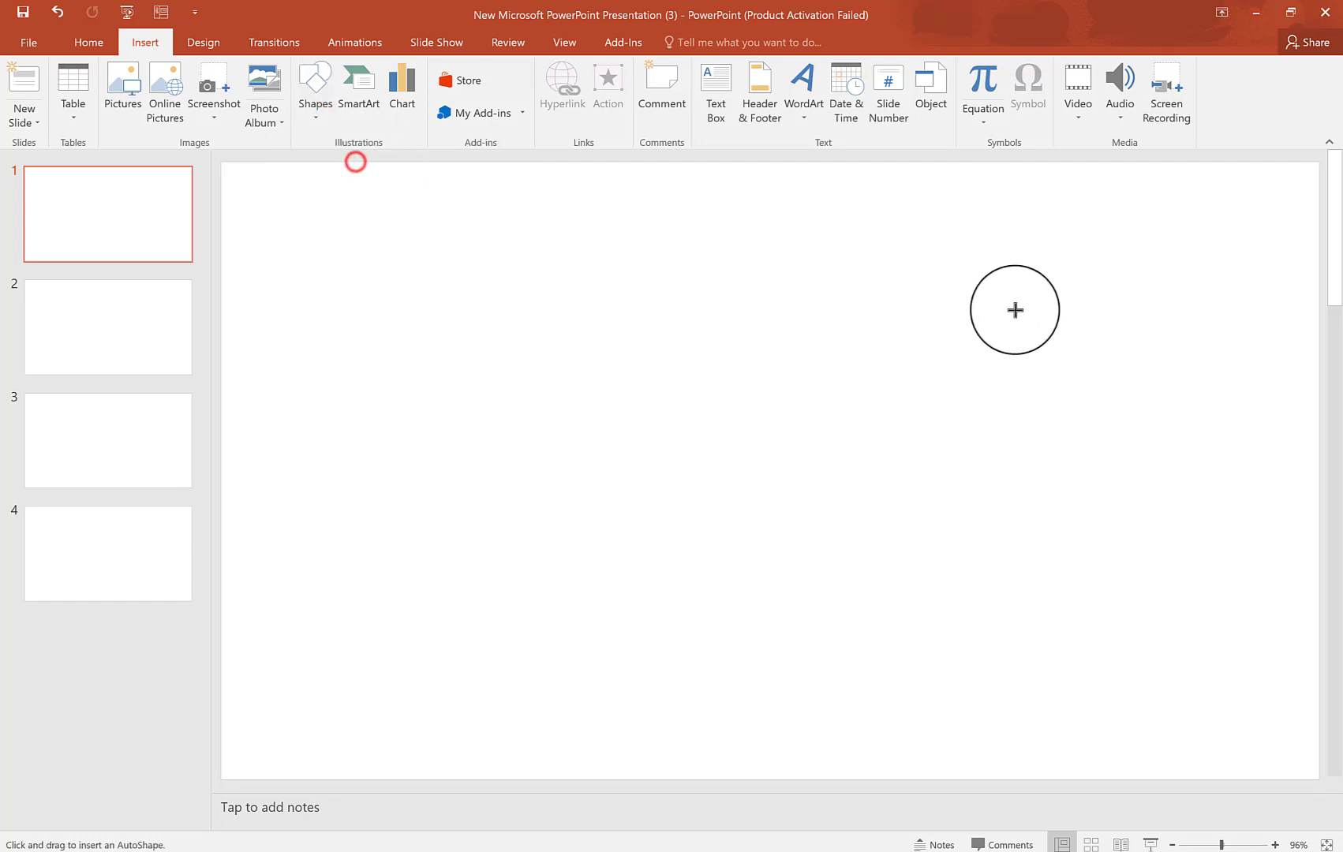
drag(1021, 303, 603, 232)
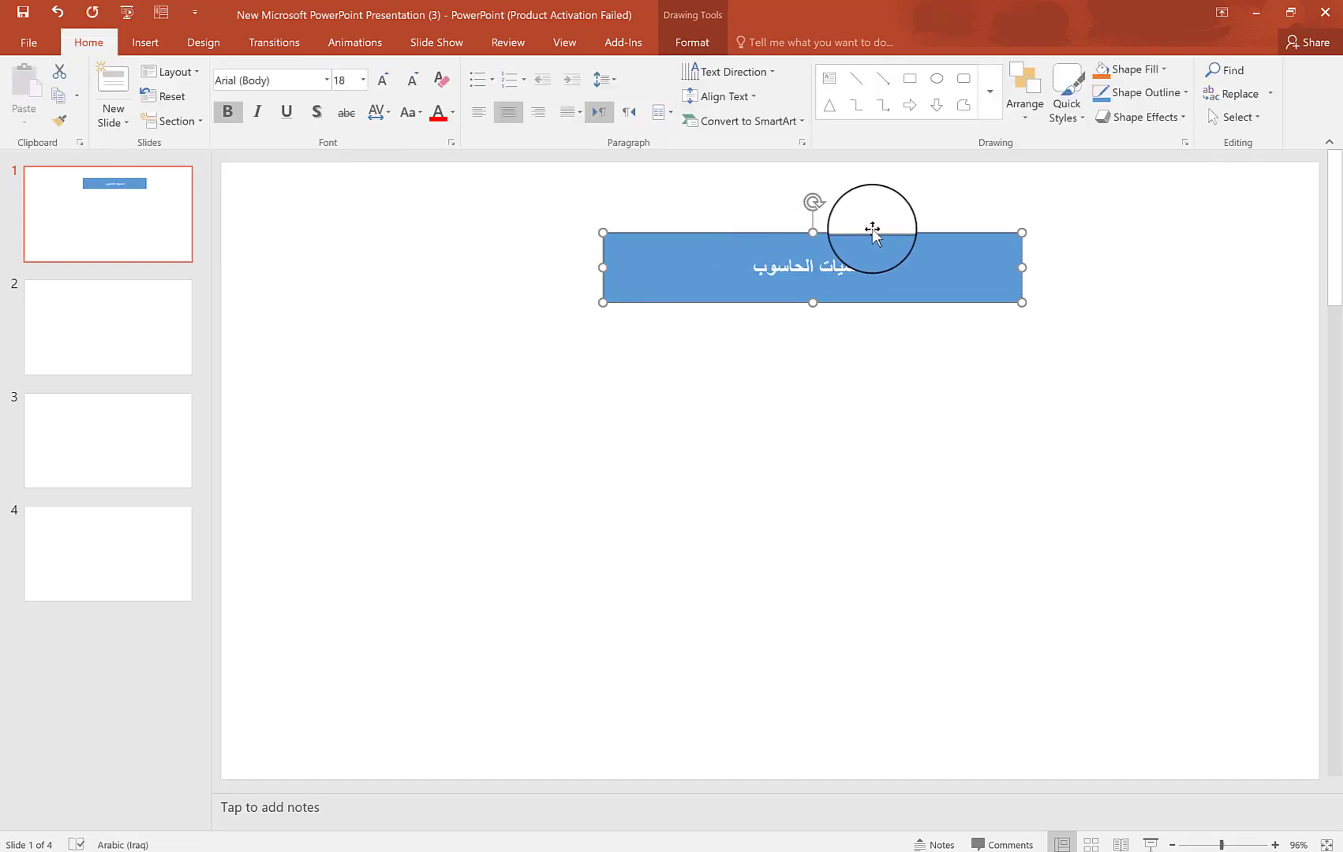
Fill the title rectangle light blue and give it a red outline
click(688, 43)
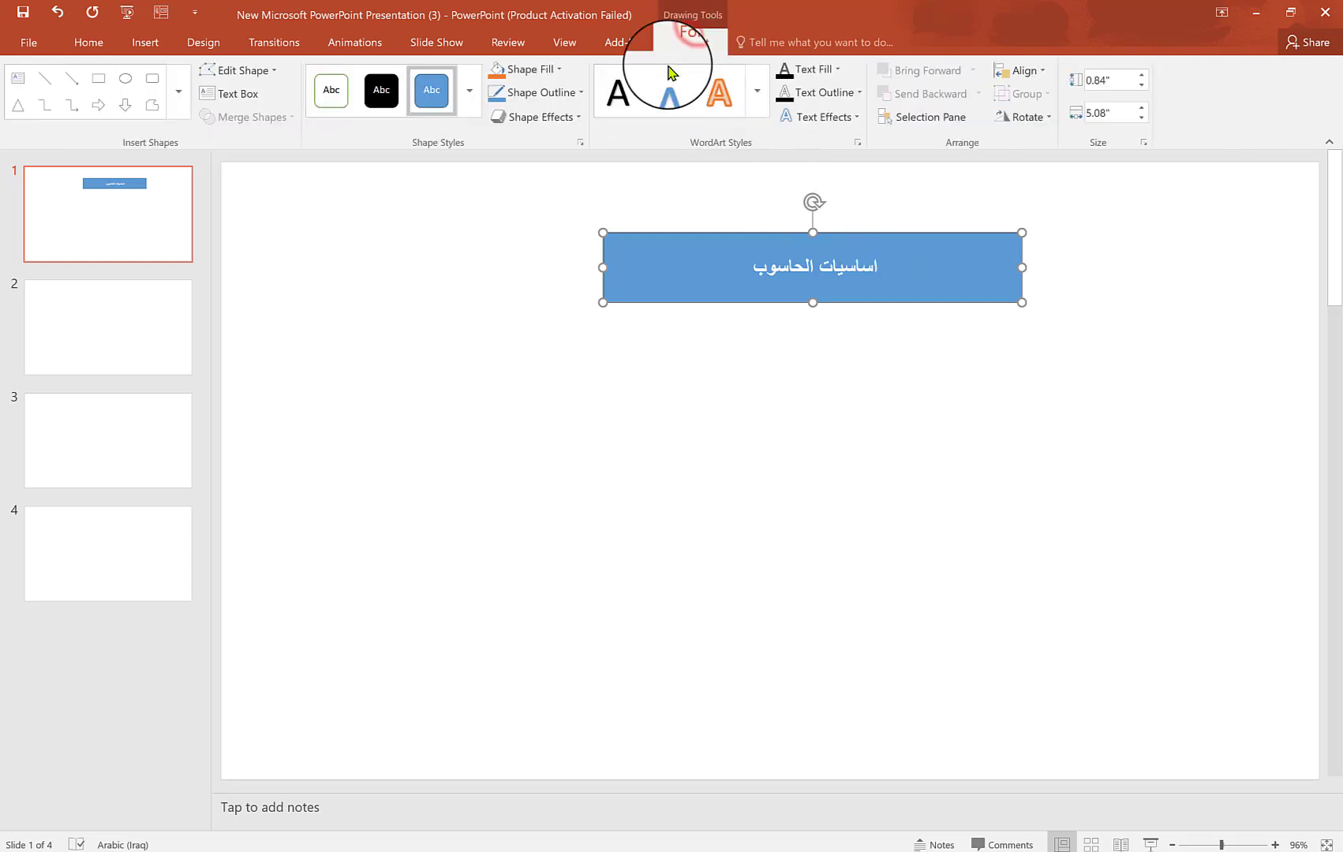
click(552, 70)
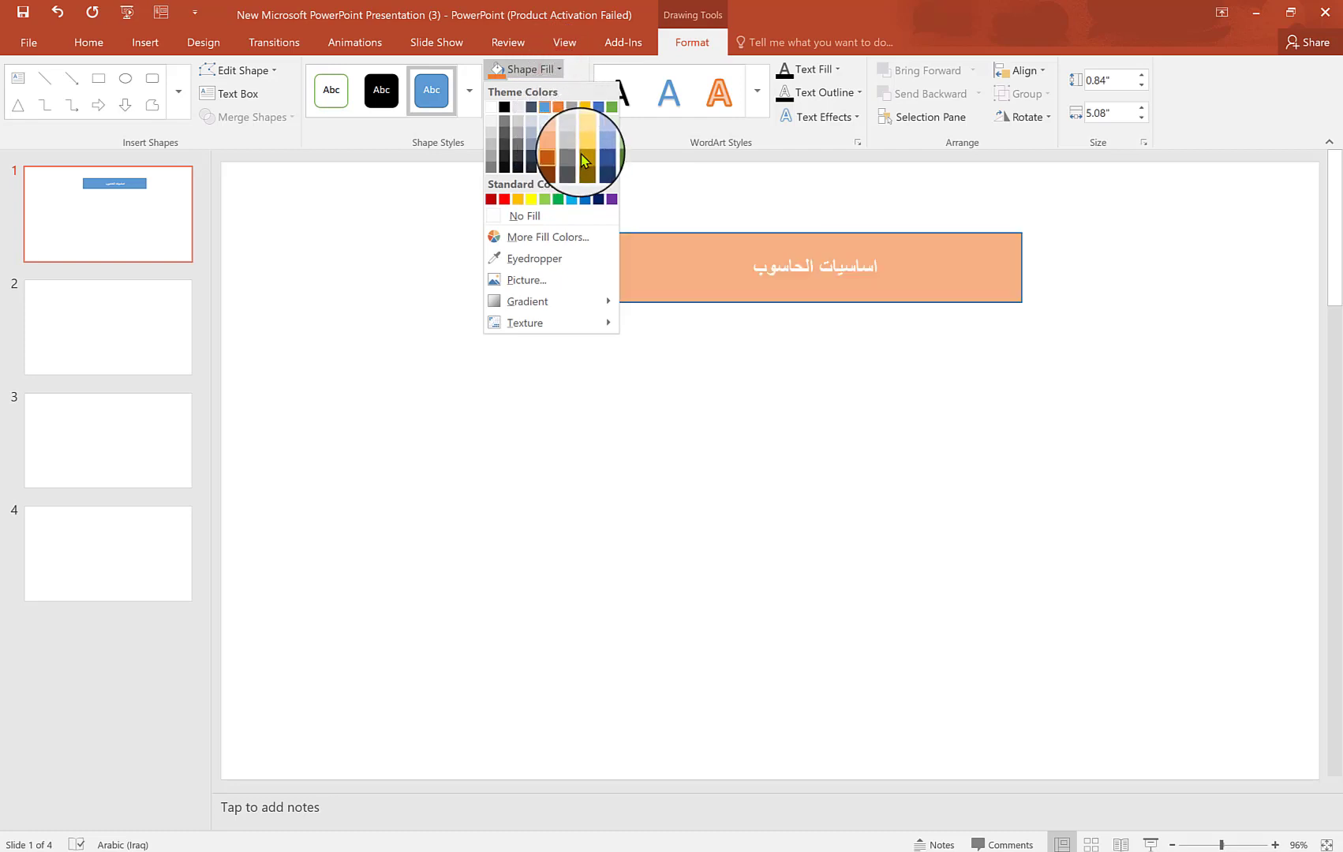
click(601, 145)
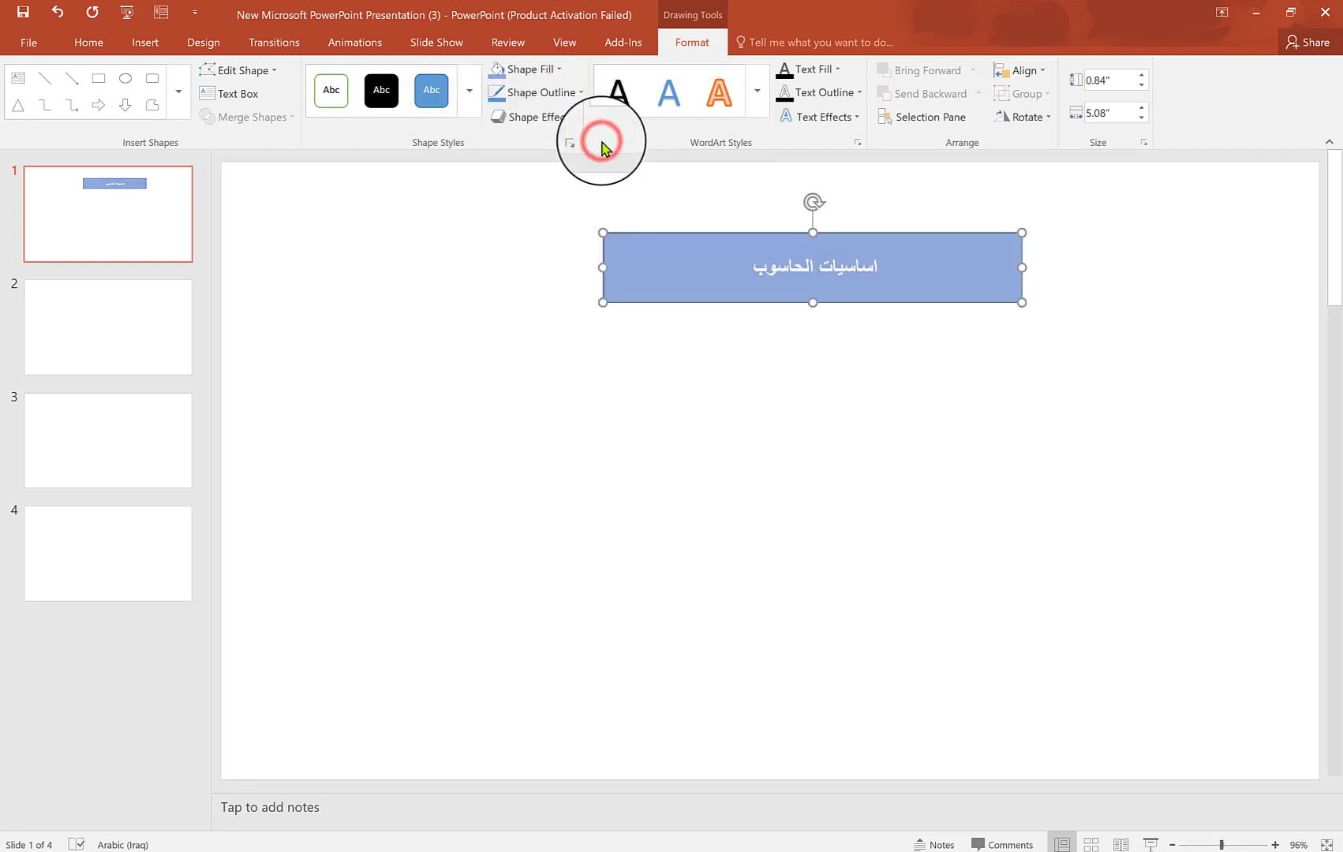
click(582, 93)
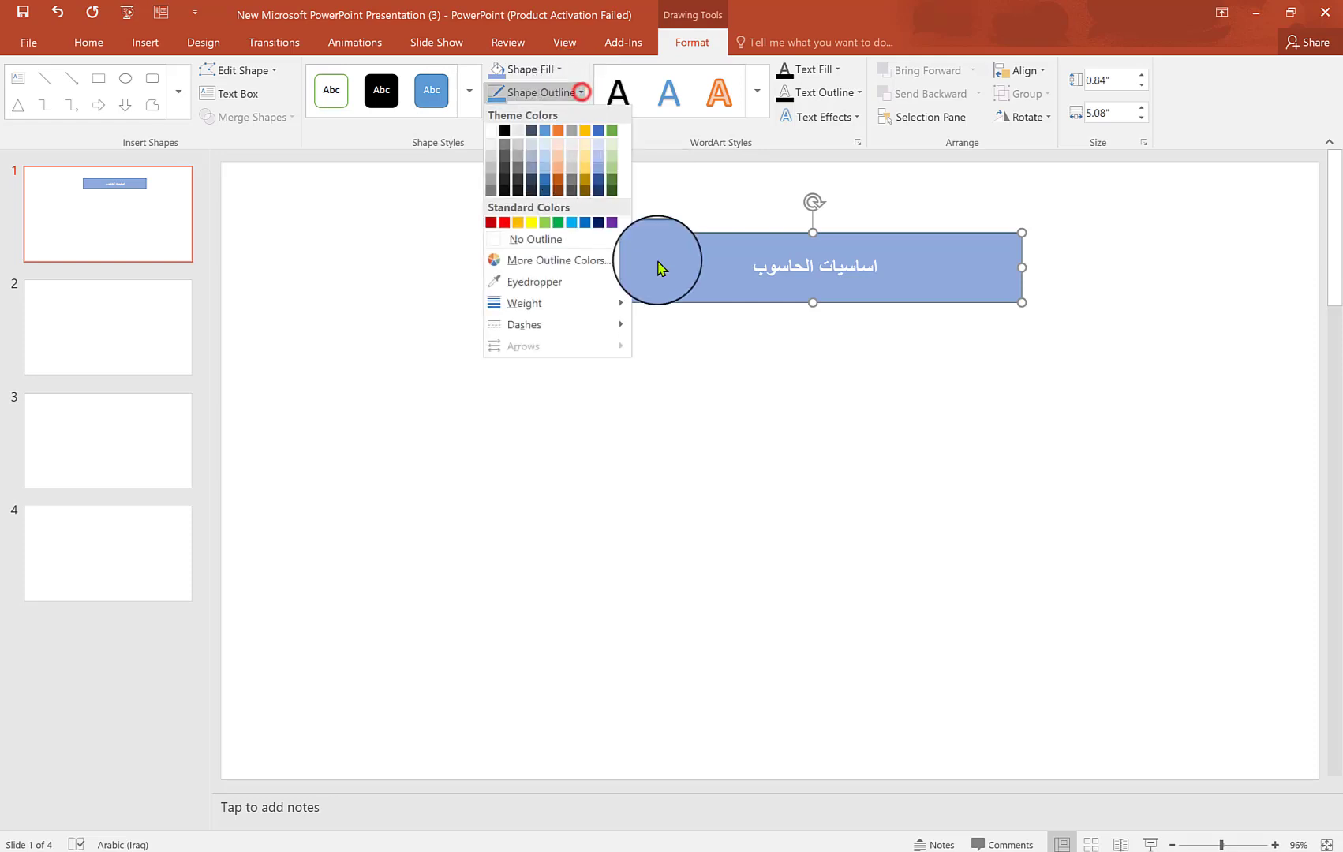
click(503, 225)
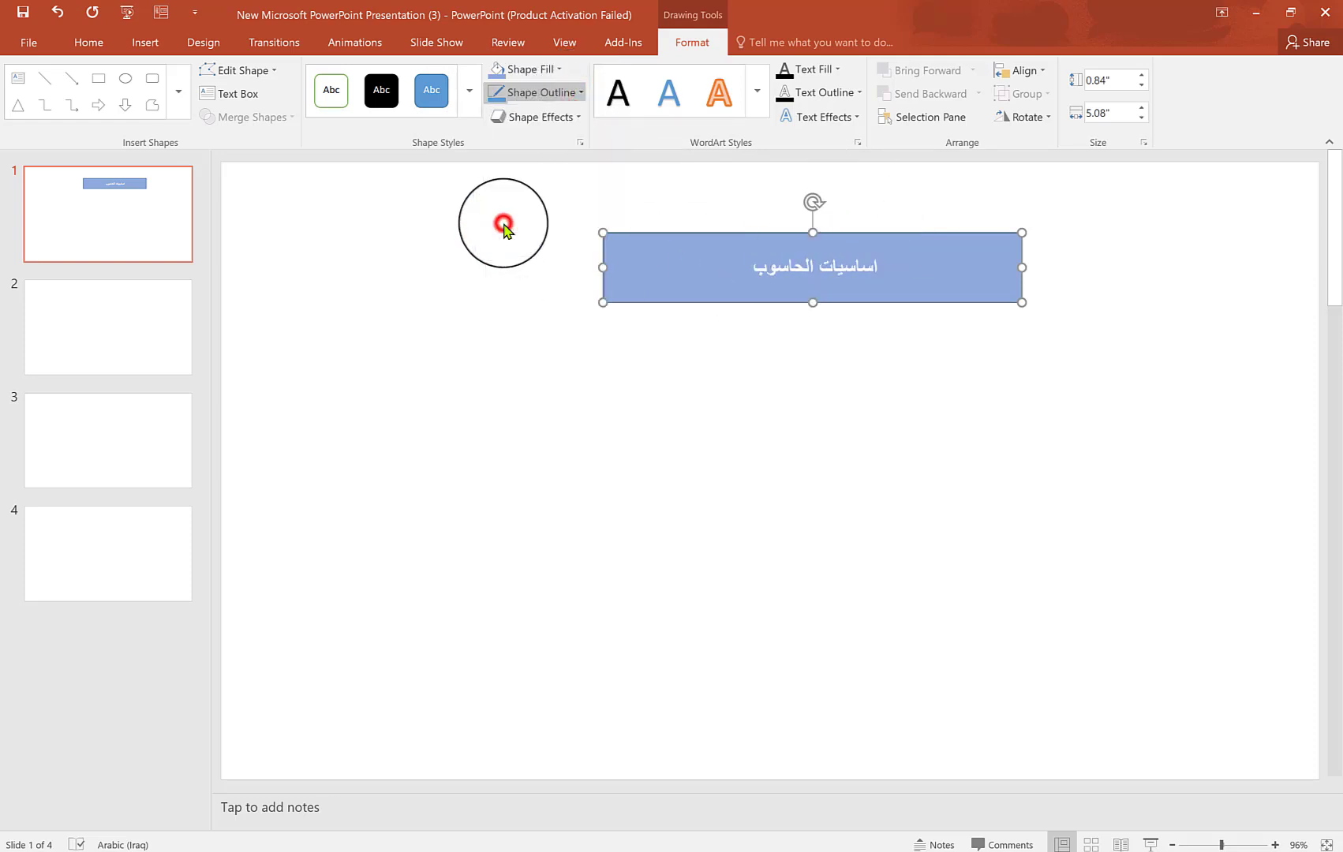
Add a reflection and a perspective 3-D rotation to the title banner
click(577, 117)
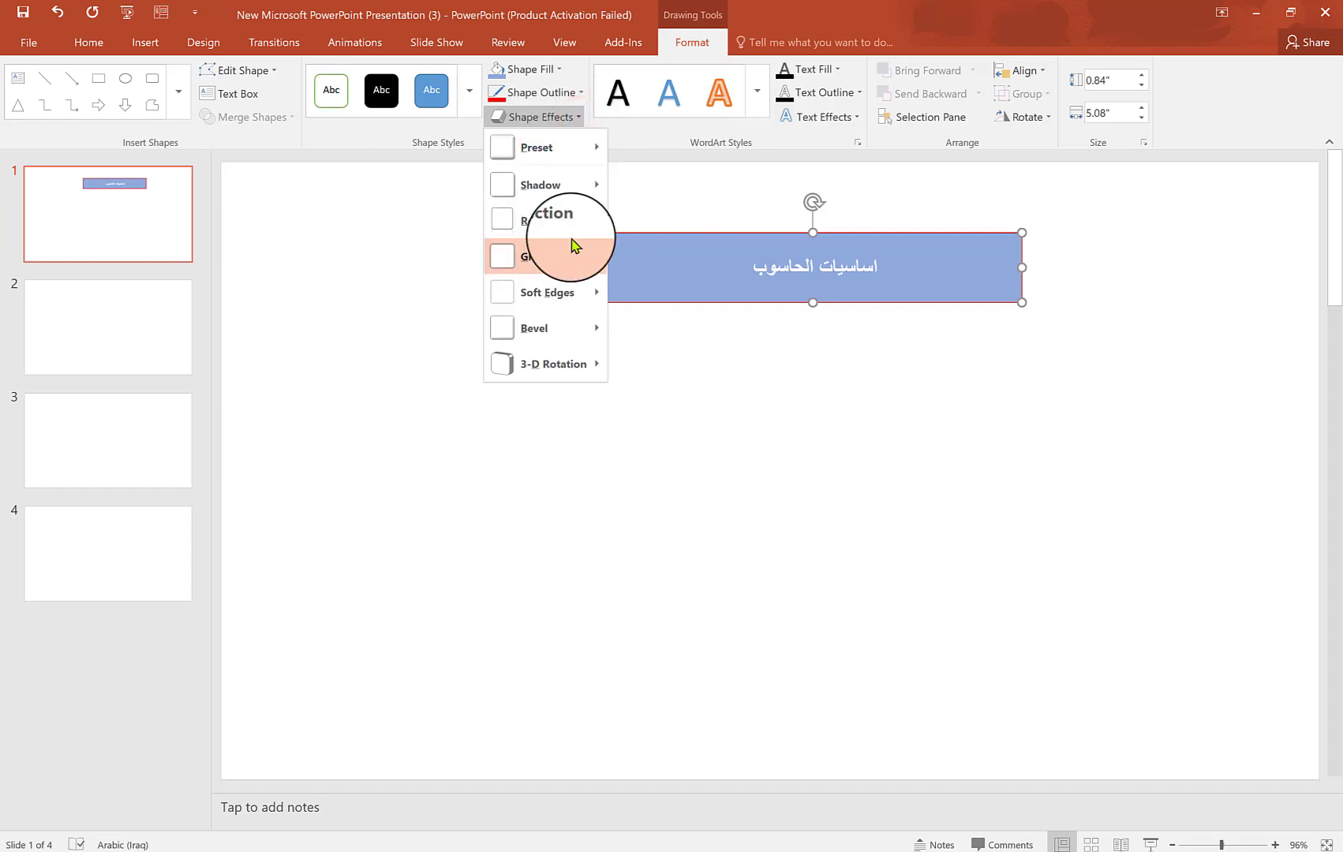
mouse_move(545, 220)
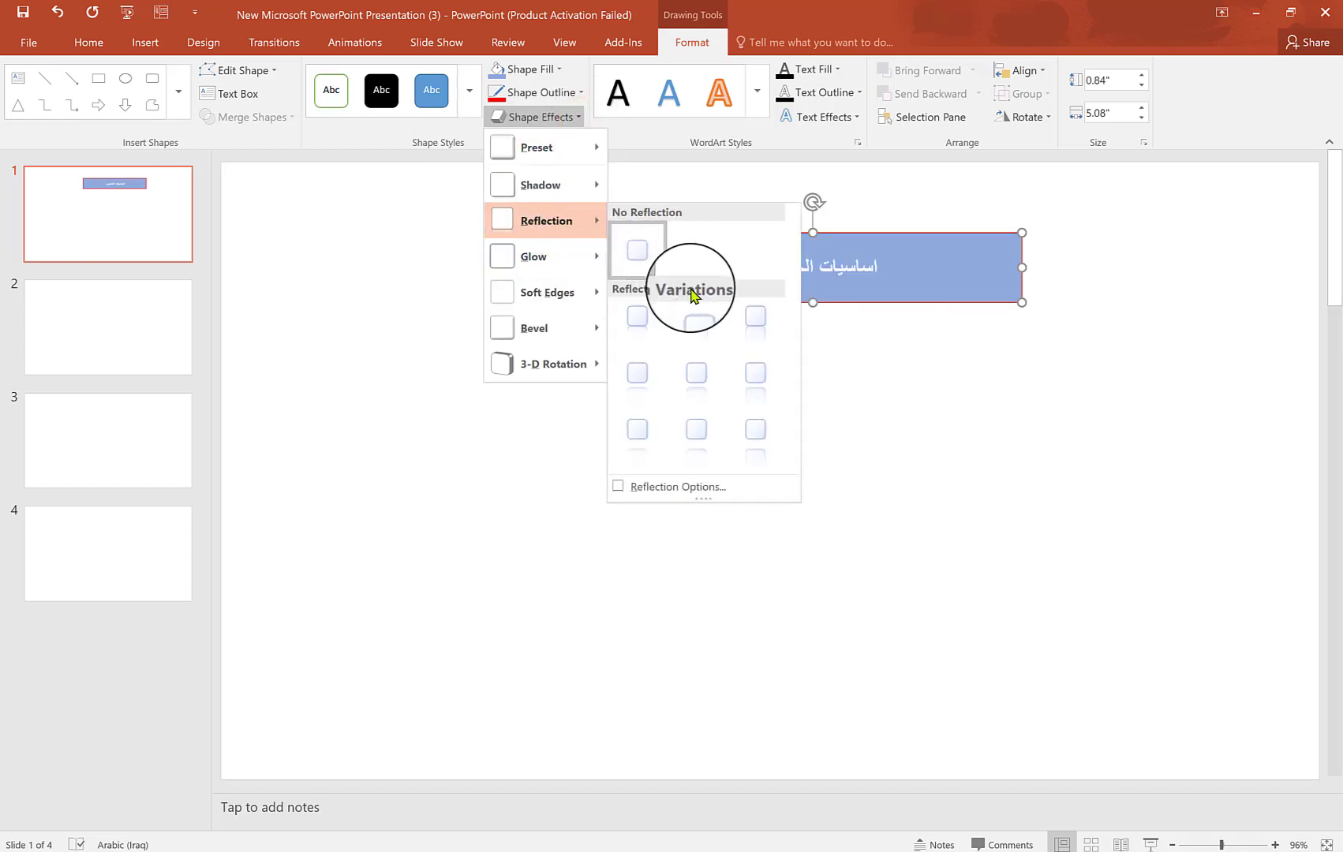
click(695, 316)
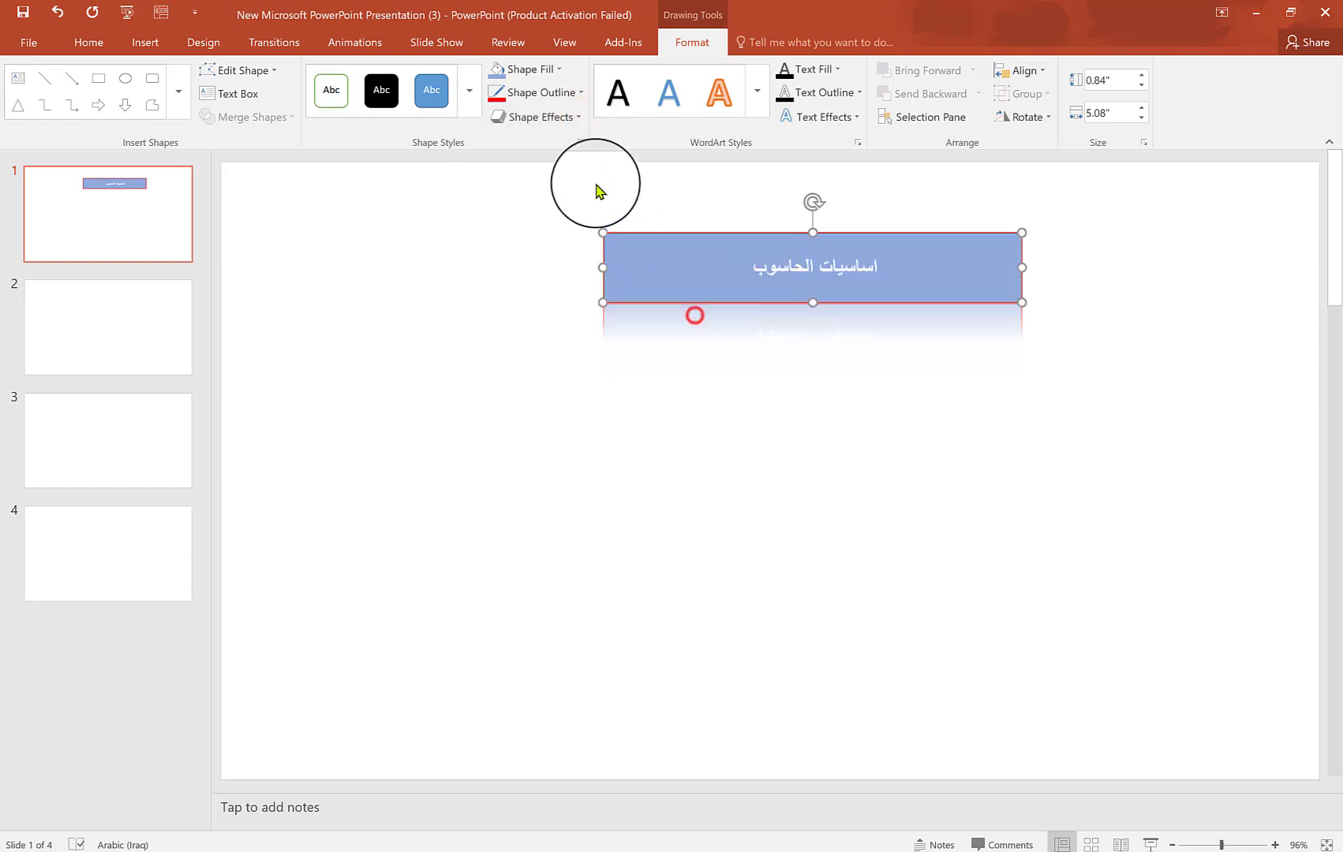
click(577, 118)
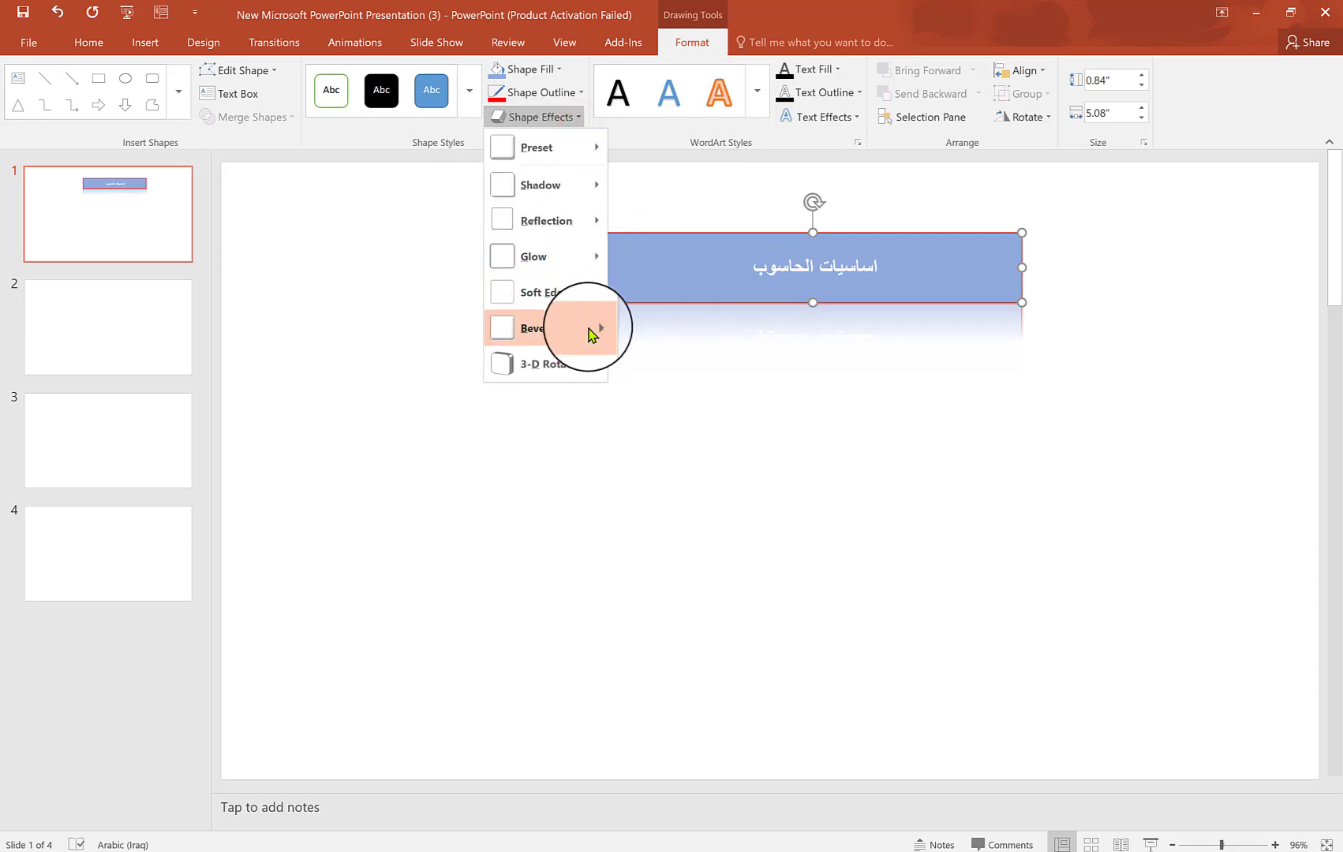
mouse_move(553, 363)
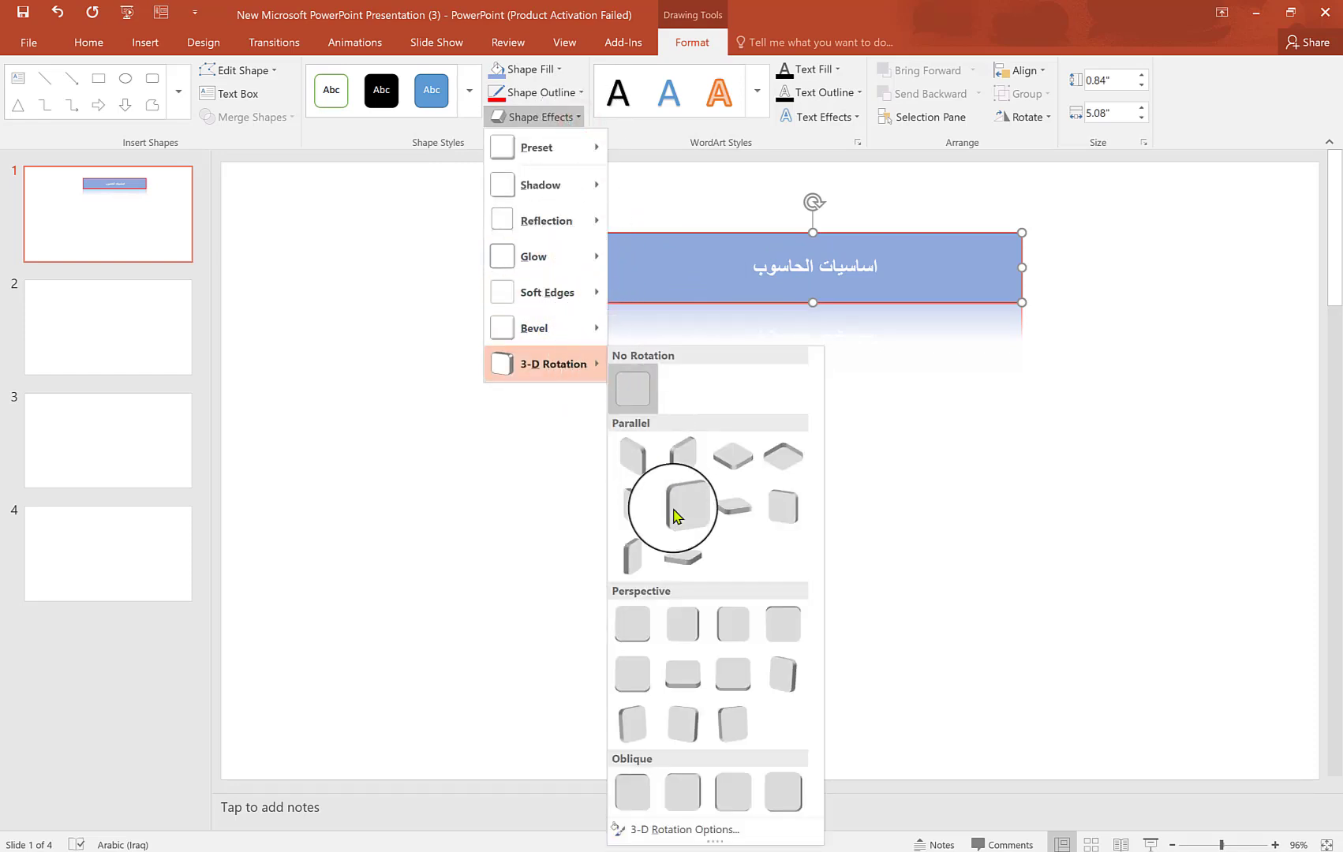
click(636, 671)
click(534, 399)
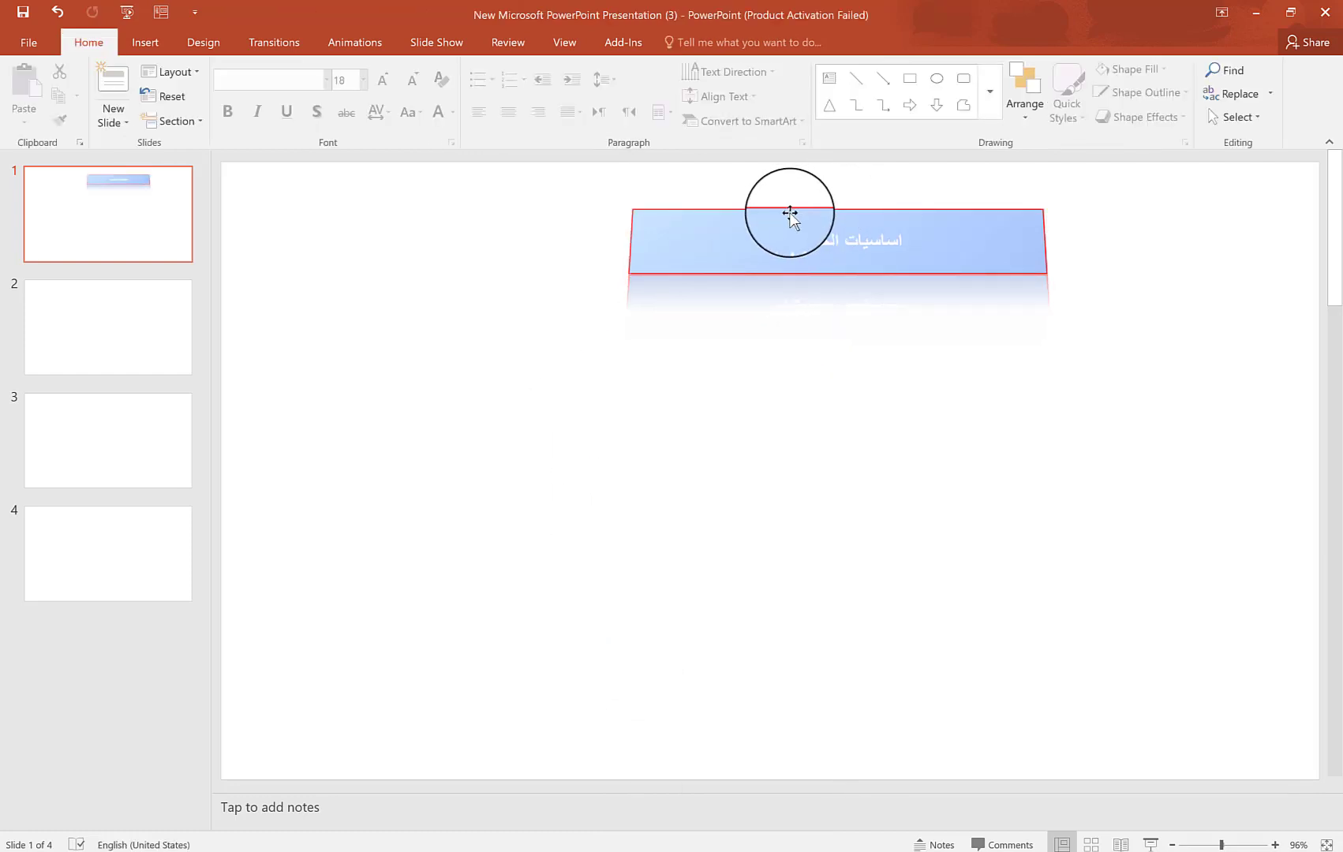
Insert a text box with the author's name in the lower left of slide 1
click(145, 42)
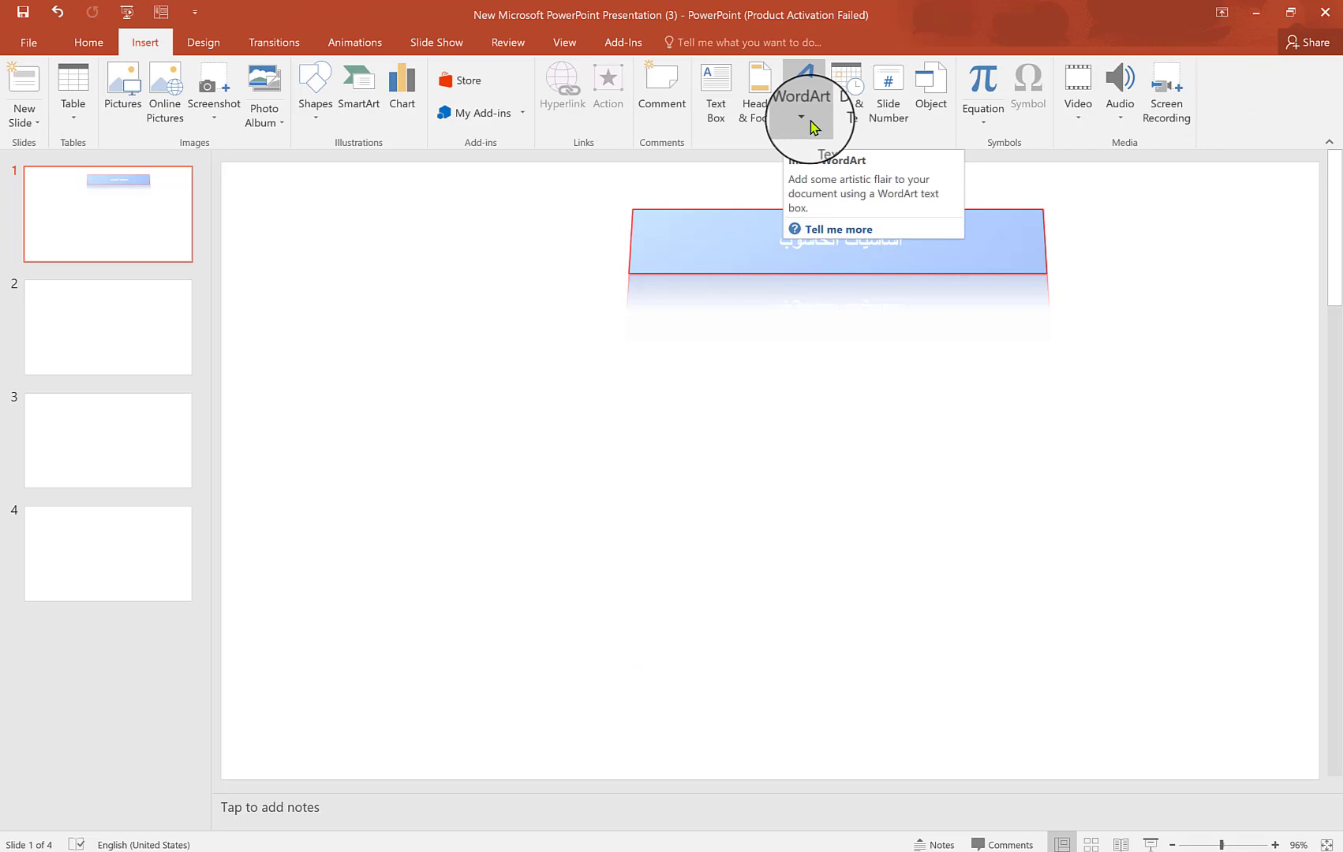
click(717, 109)
click(733, 430)
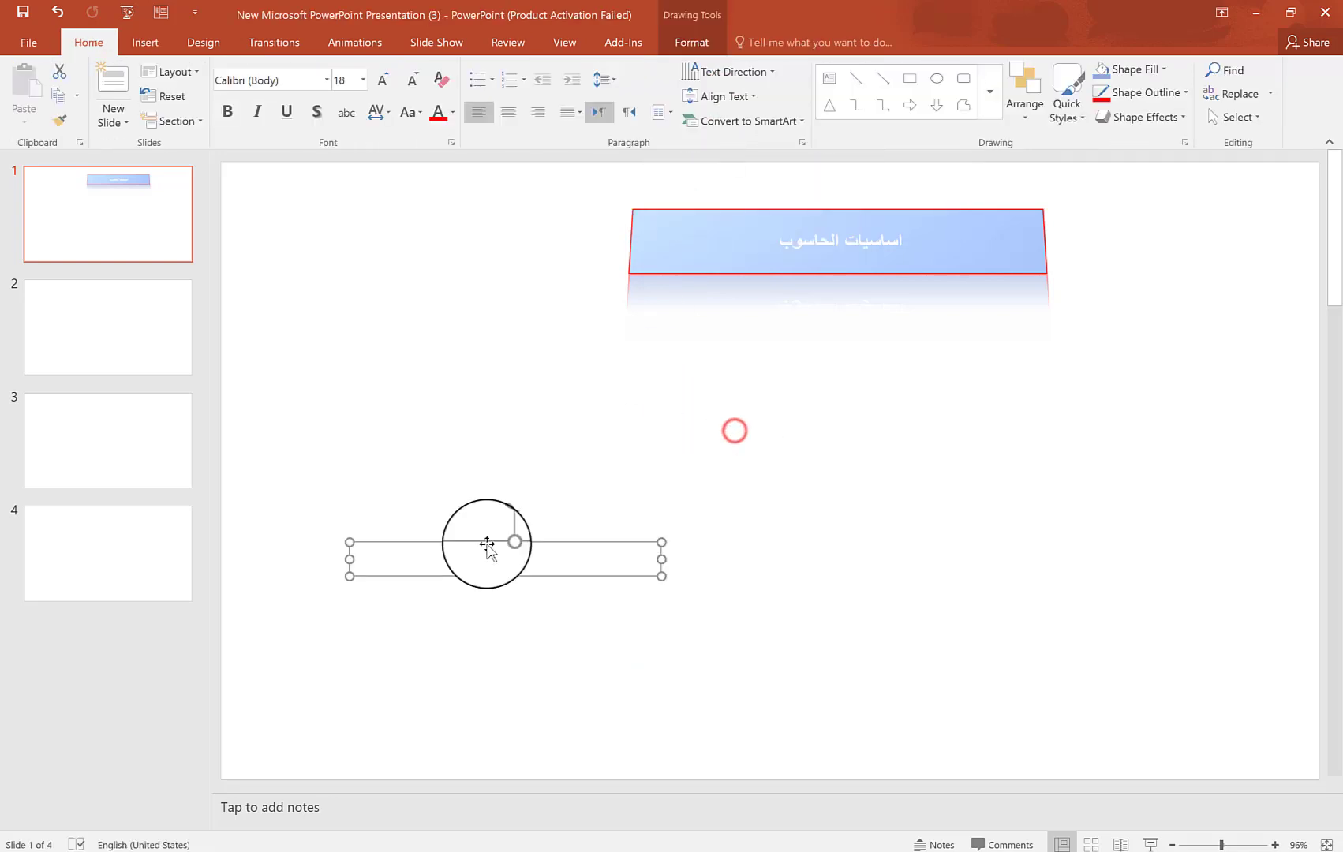
mouse_move(485, 545)
mouse_down()
mouse_move(526, 606)
mouse_move(412, 586)
mouse_up()
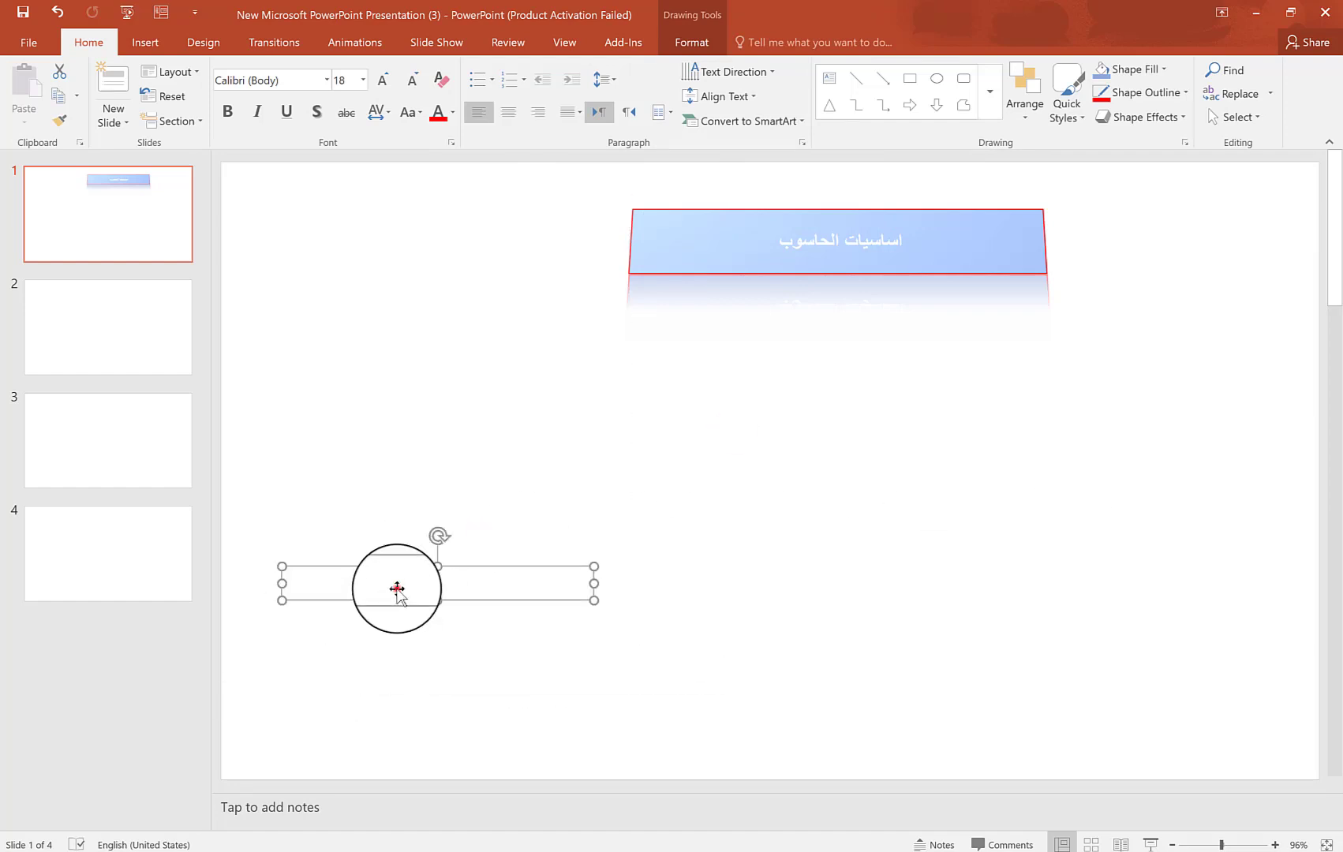
click(519, 584)
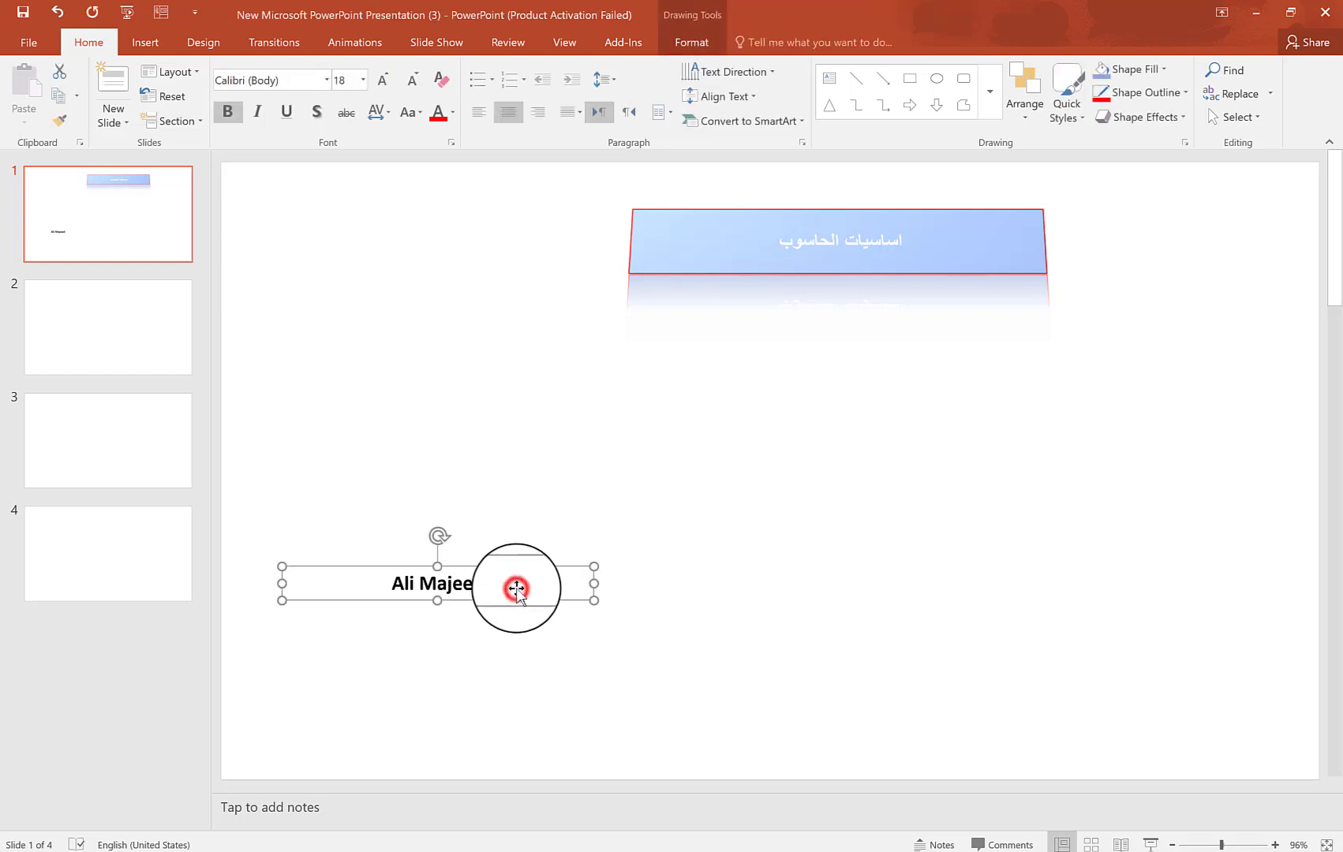
click(708, 45)
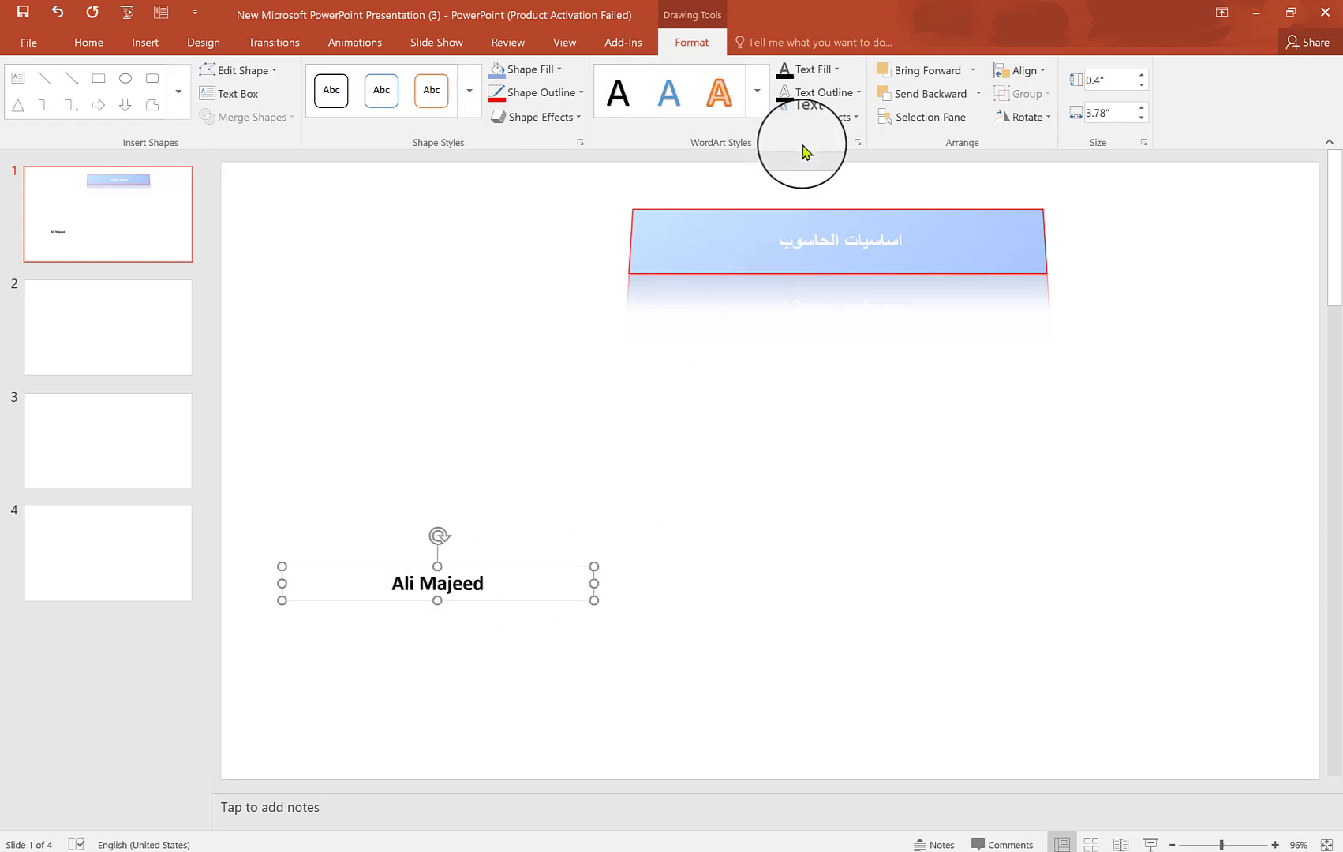
Make the name box text red with a light blue fill
click(836, 69)
click(787, 208)
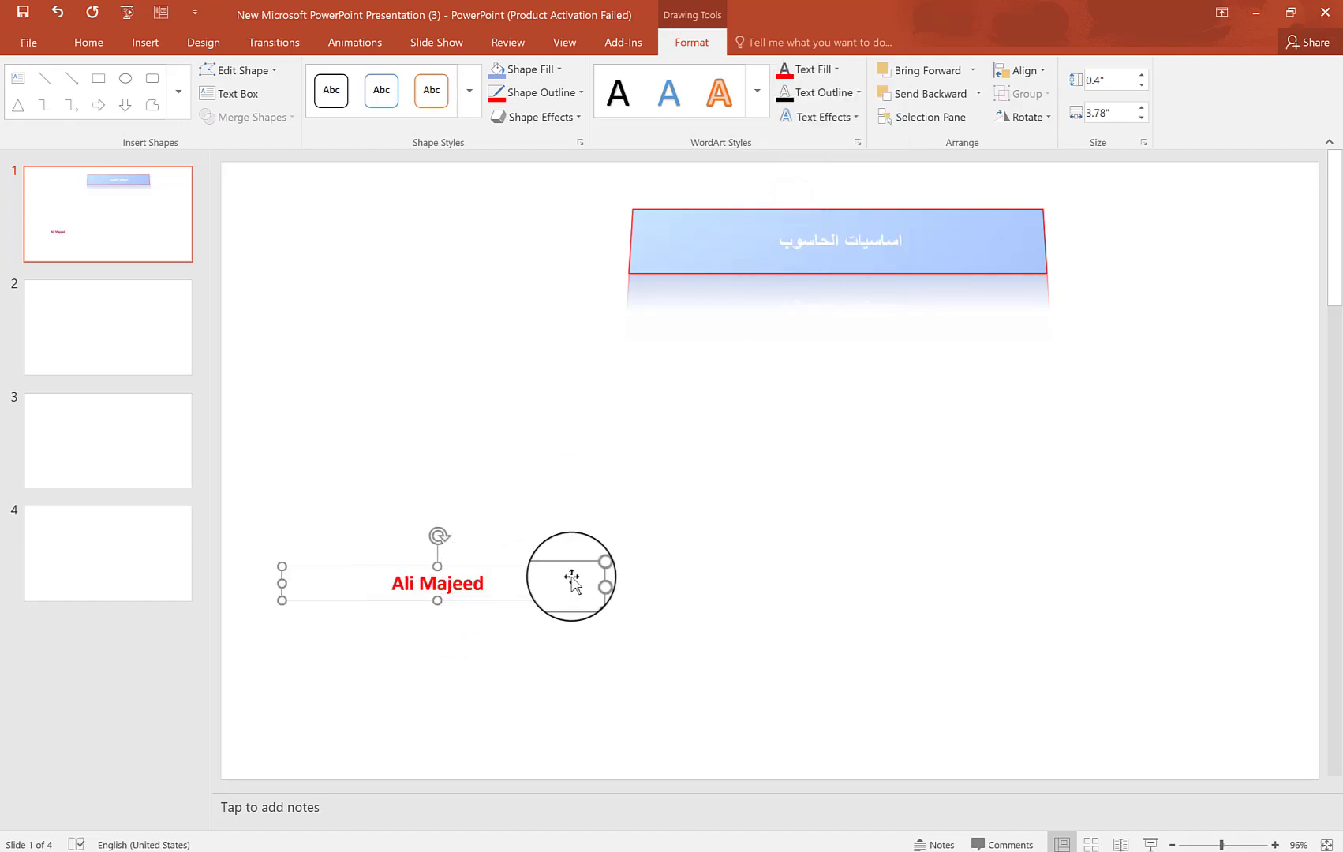
click(557, 69)
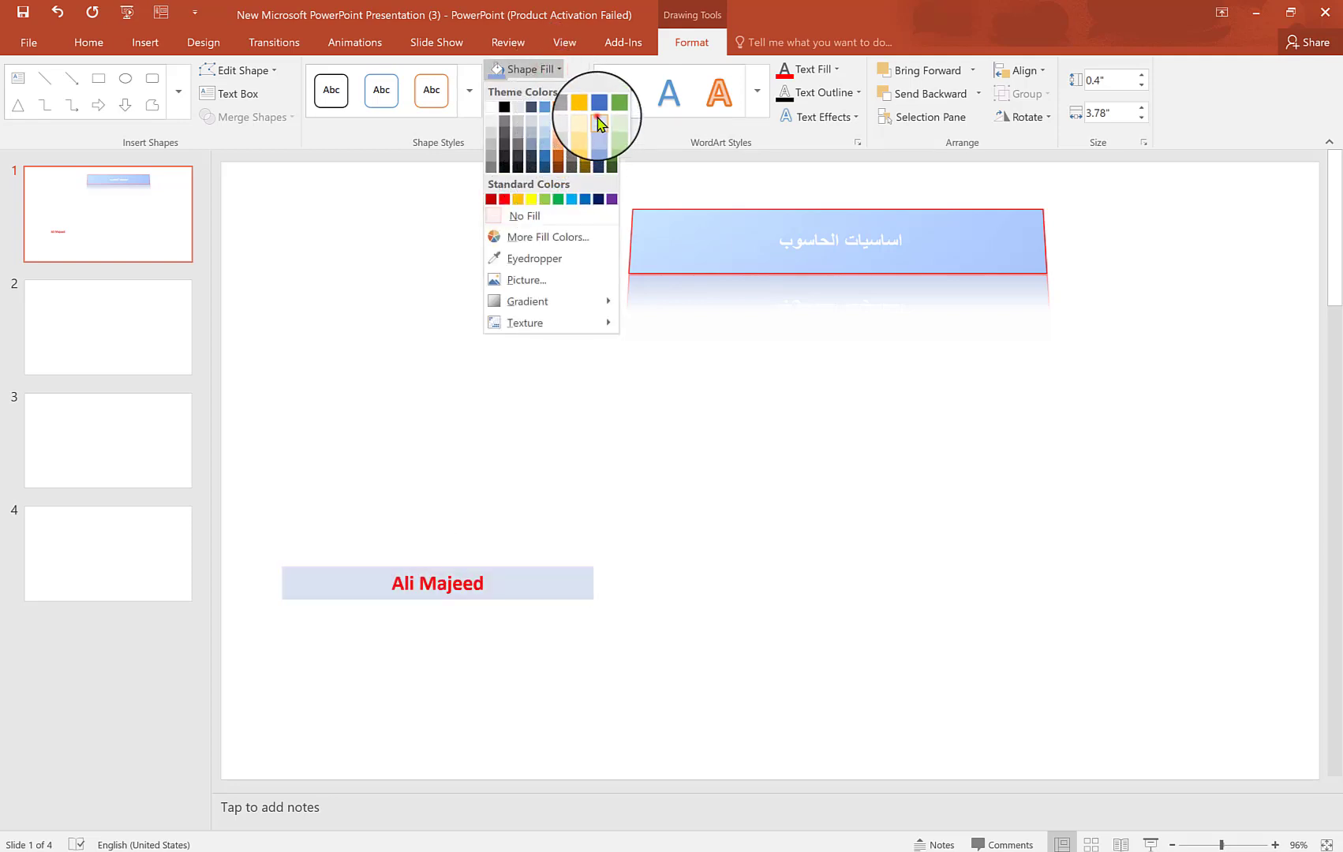
click(597, 123)
Add a reflection and inner shadow to the name box and move it down-left
click(580, 122)
mouse_move(545, 220)
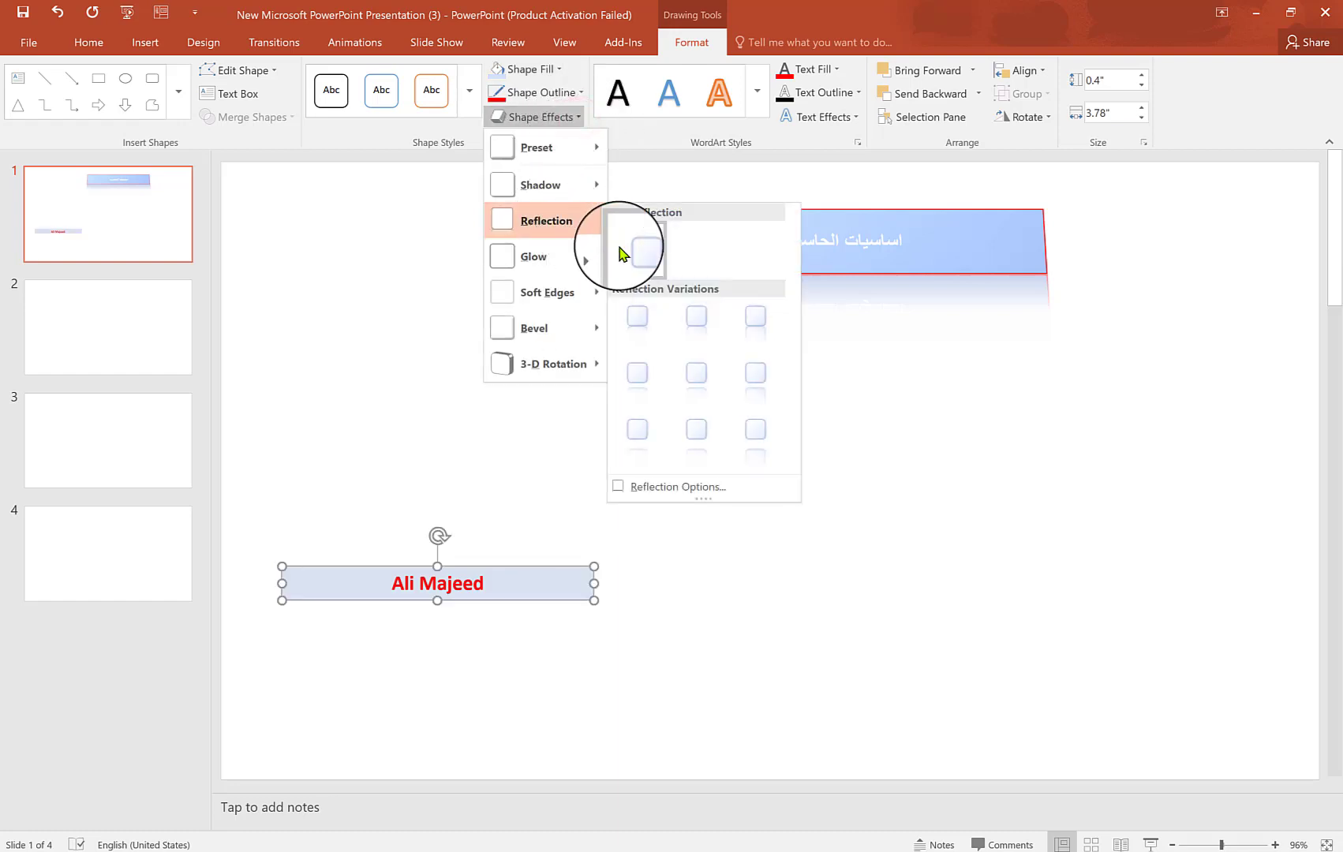
click(693, 372)
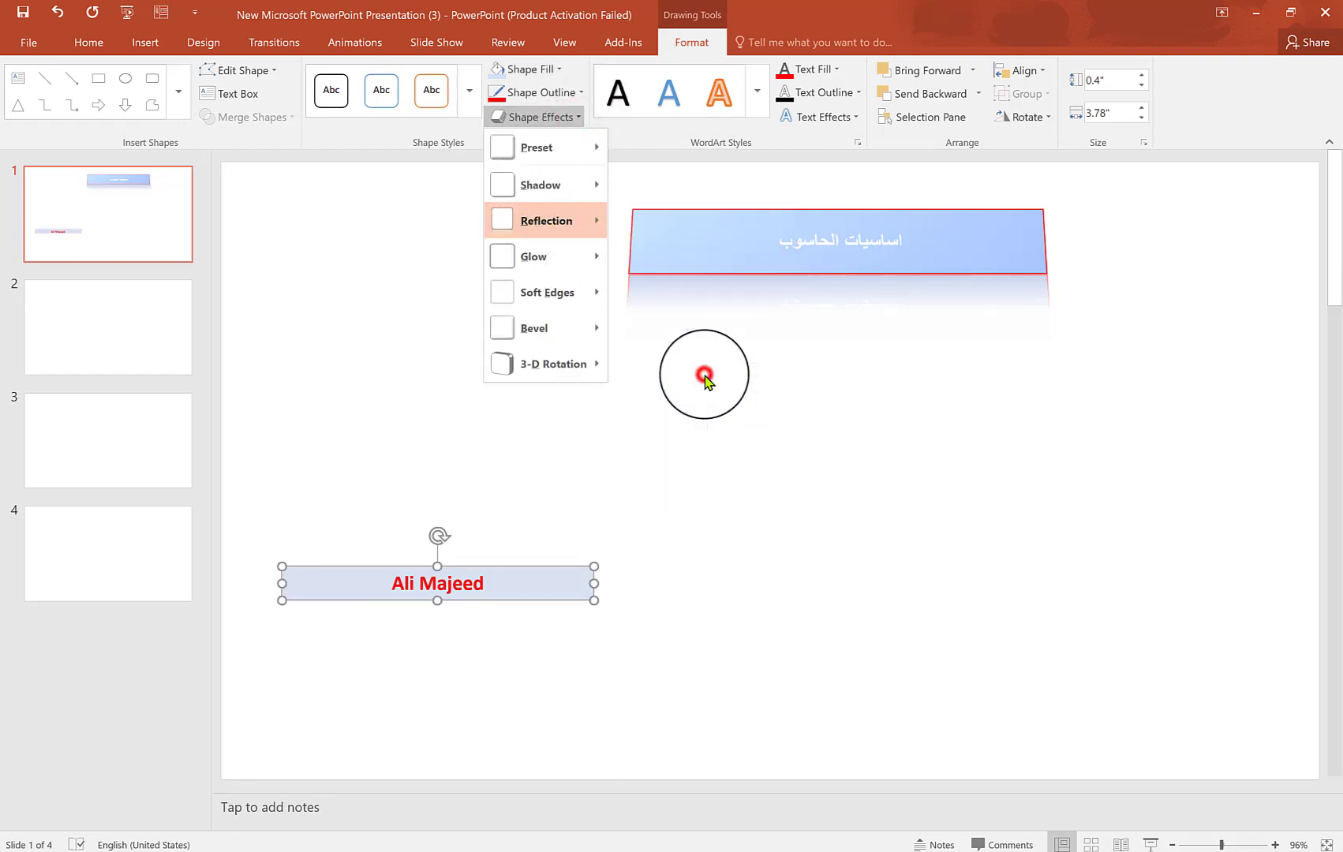
click(576, 117)
mouse_move(543, 328)
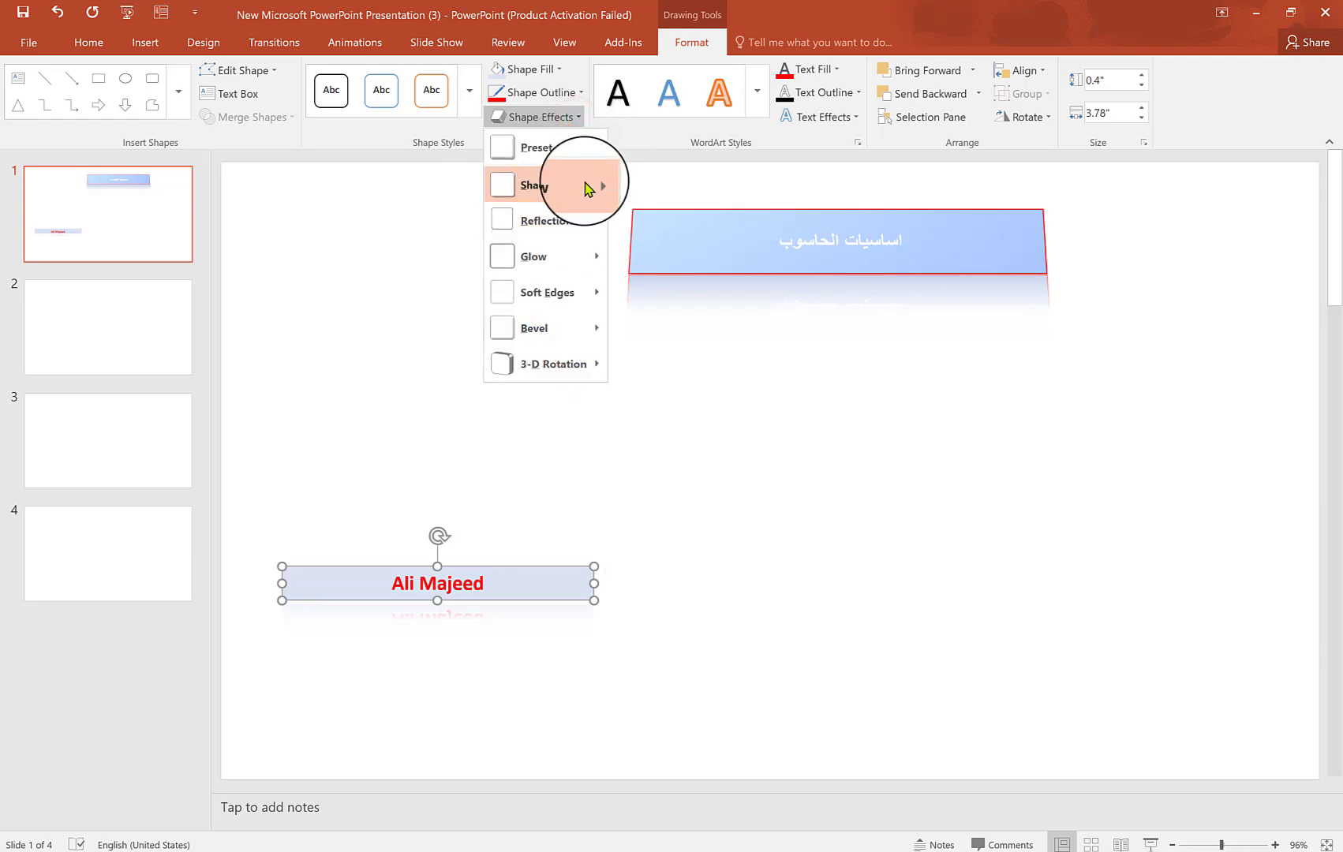
mouse_move(535, 185)
click(686, 449)
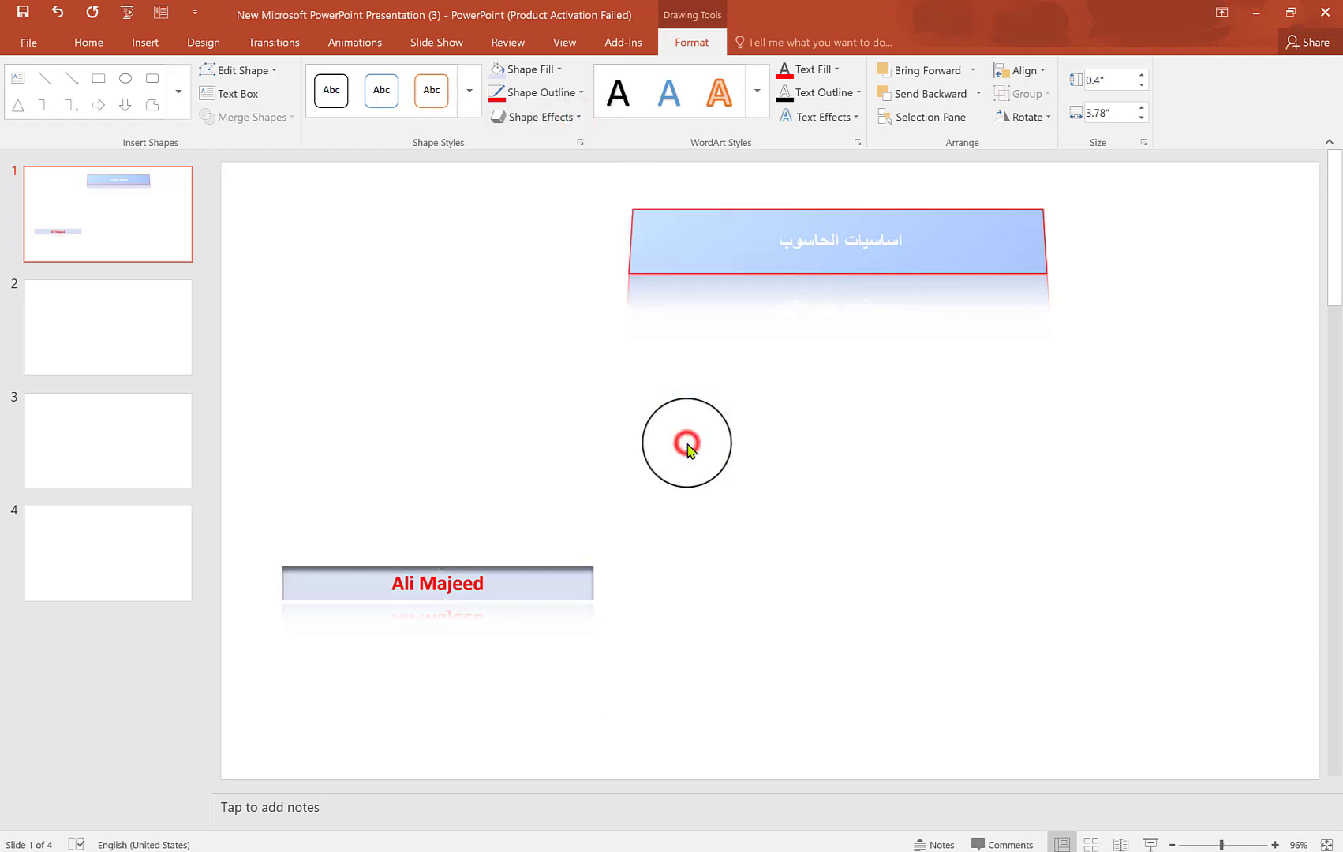
drag(502, 572, 482, 664)
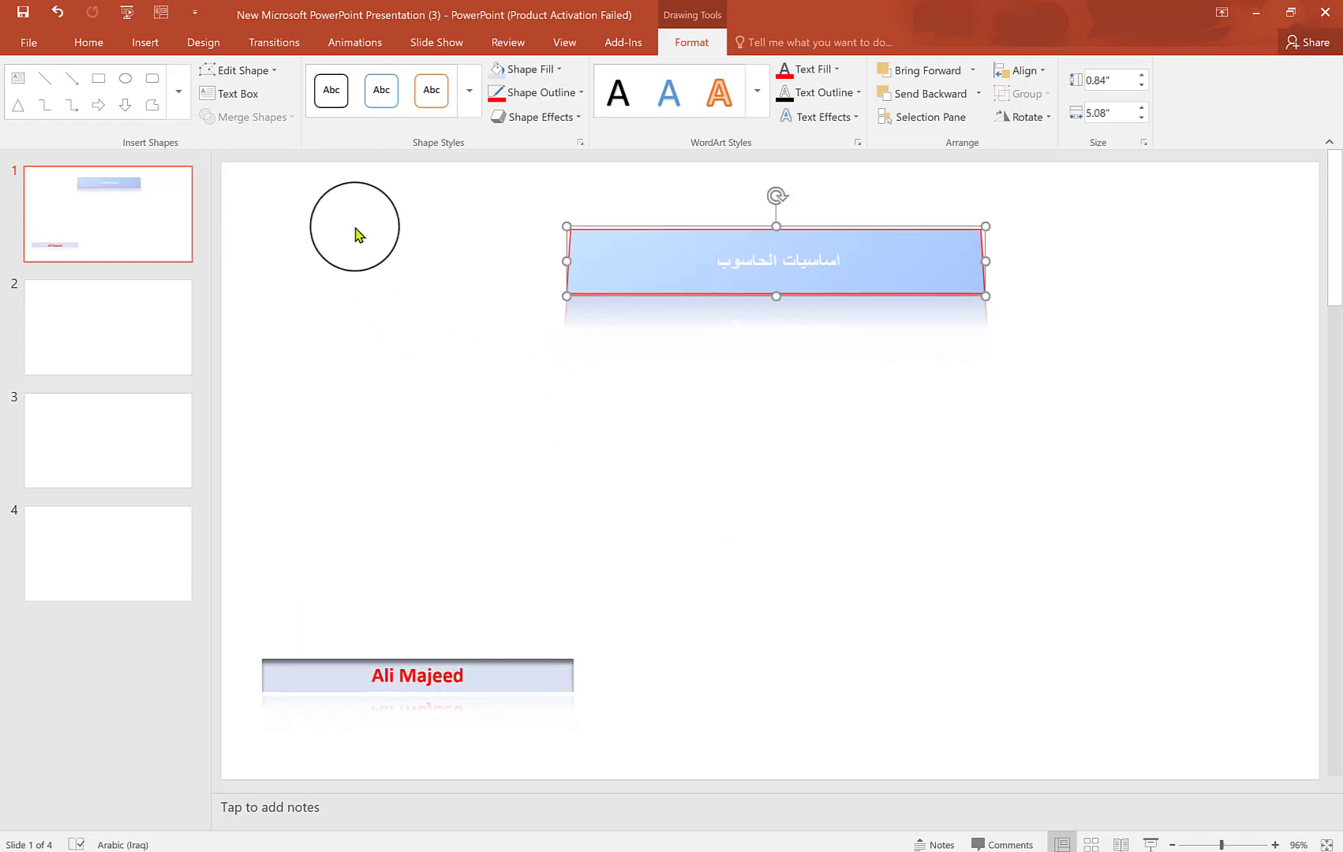
Apply a linear gradient background with a lighter blue first stop to all four slides
right_click(361, 231)
click(437, 370)
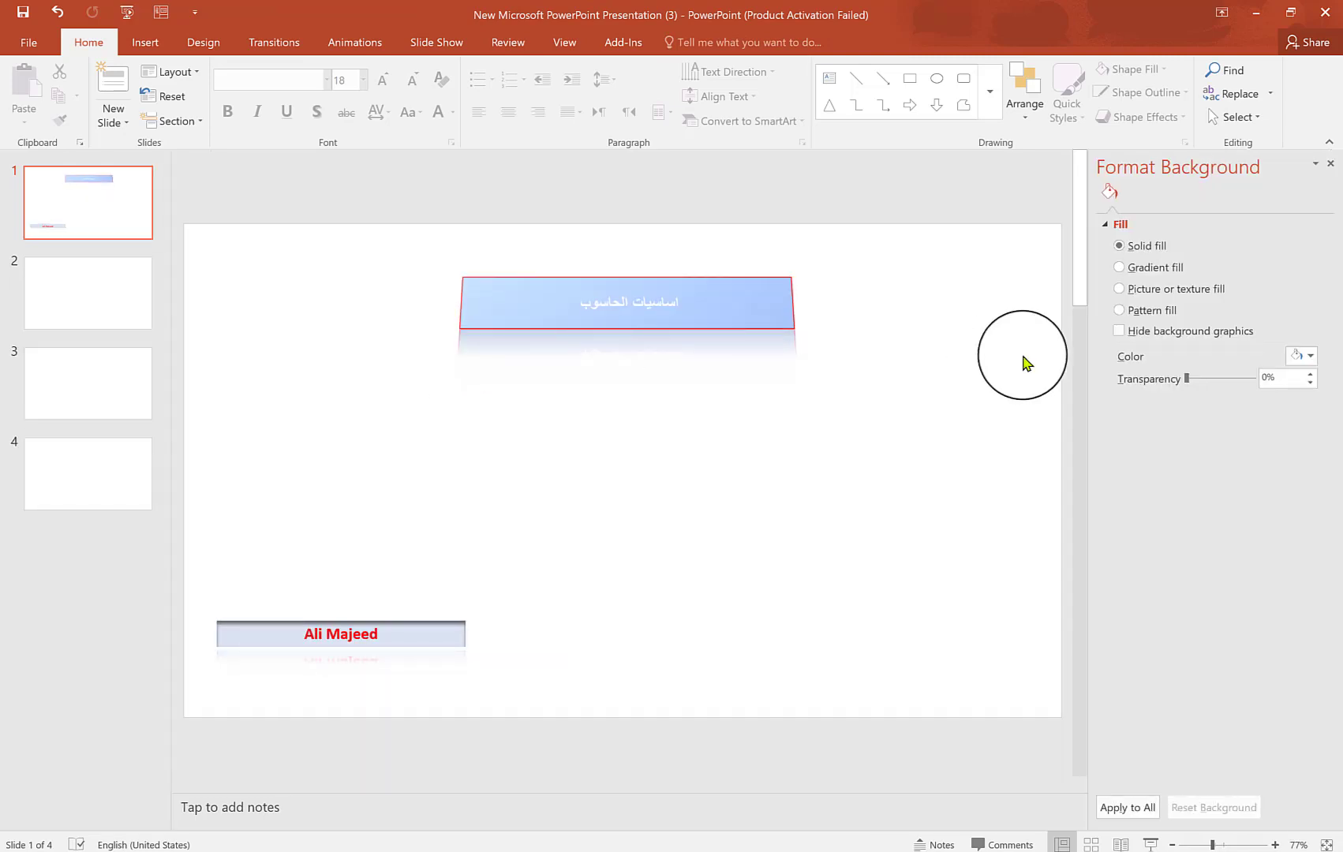
click(1169, 270)
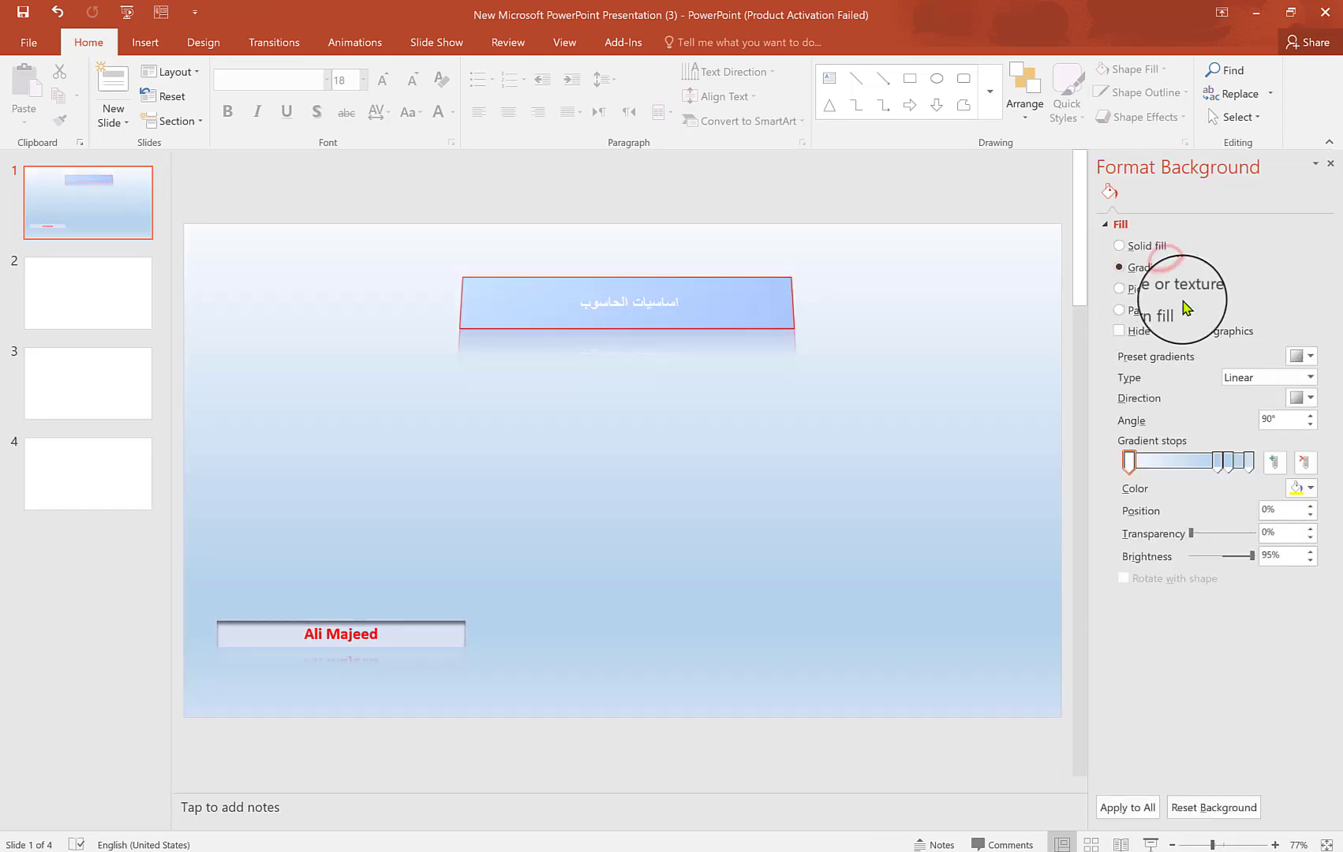
click(1312, 489)
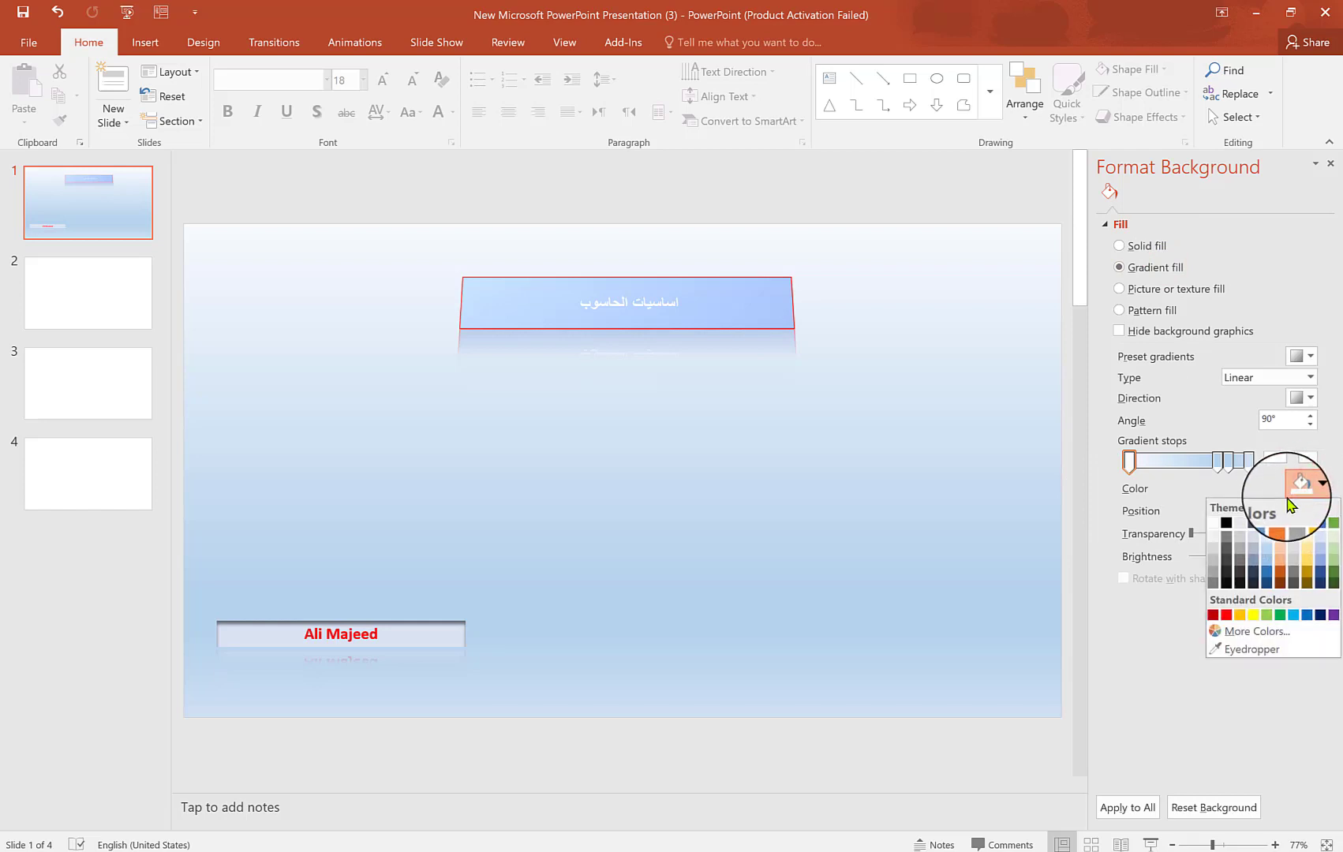
click(1320, 525)
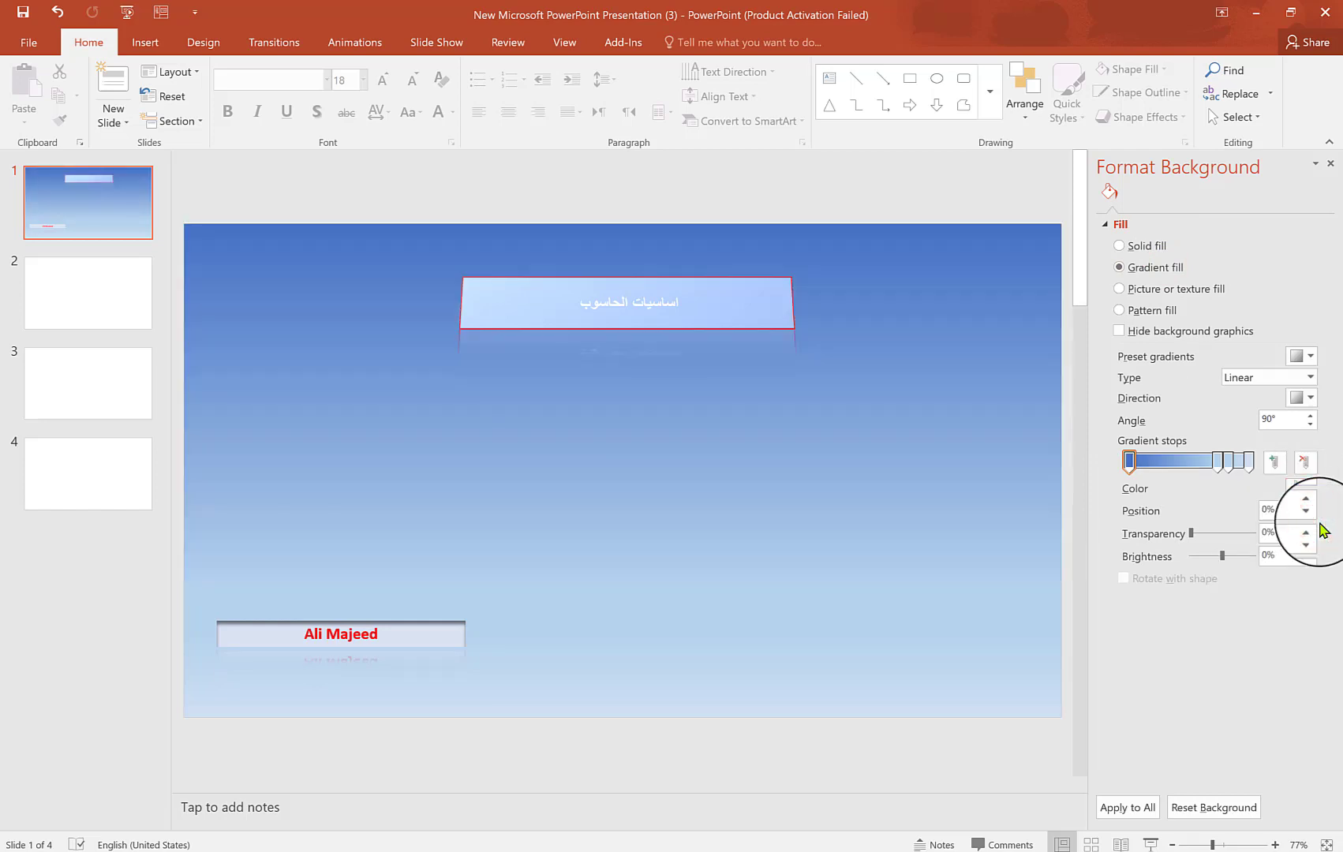
click(1312, 491)
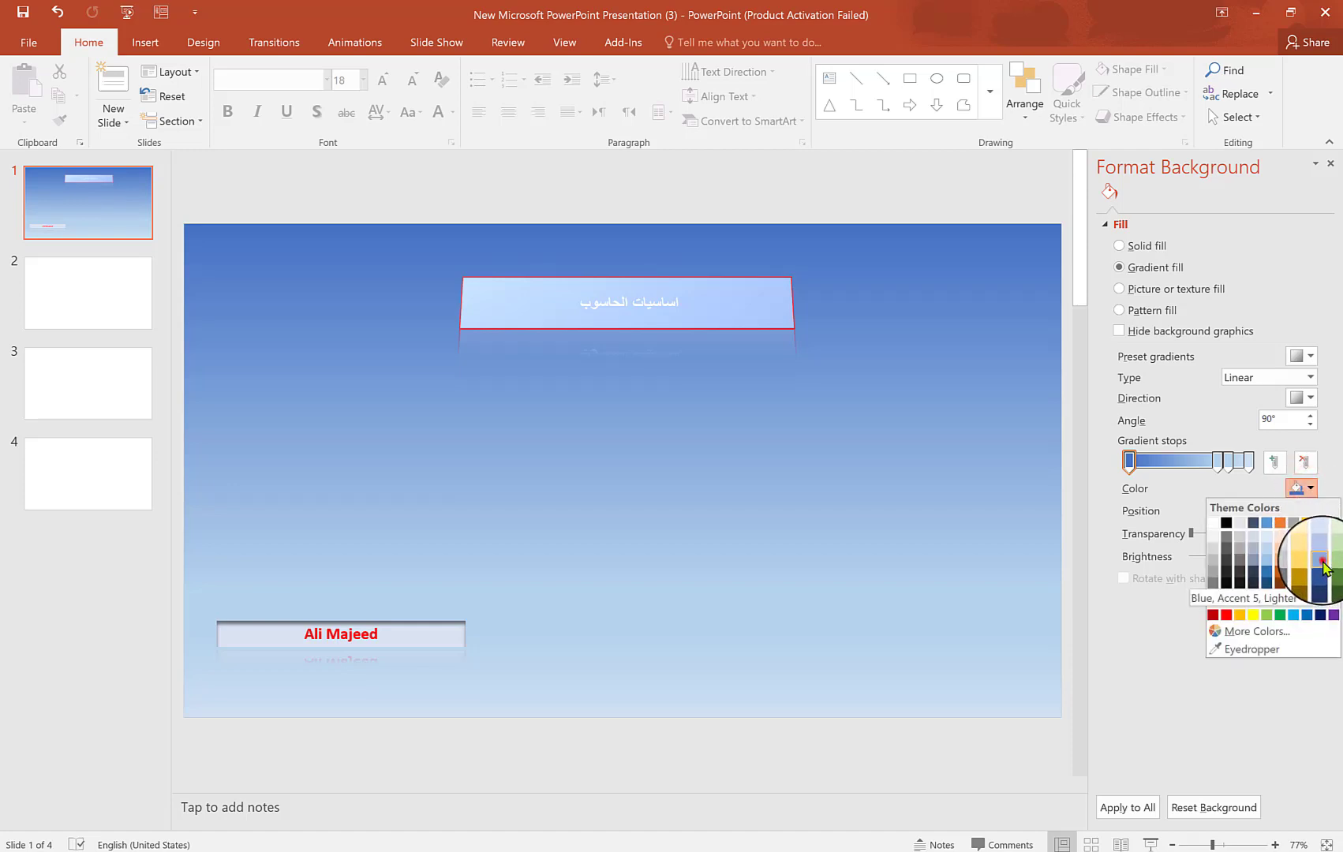
click(1323, 565)
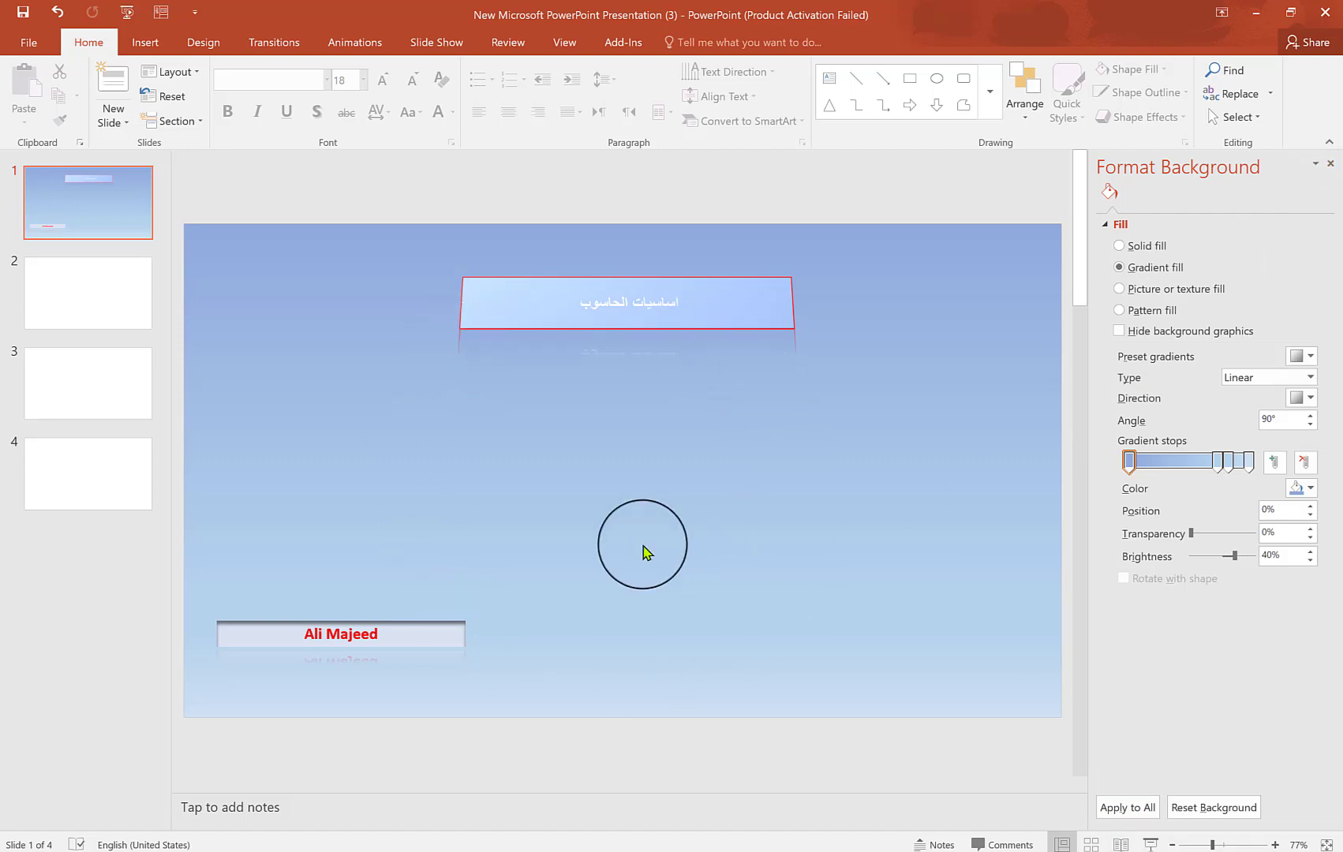
click(1127, 809)
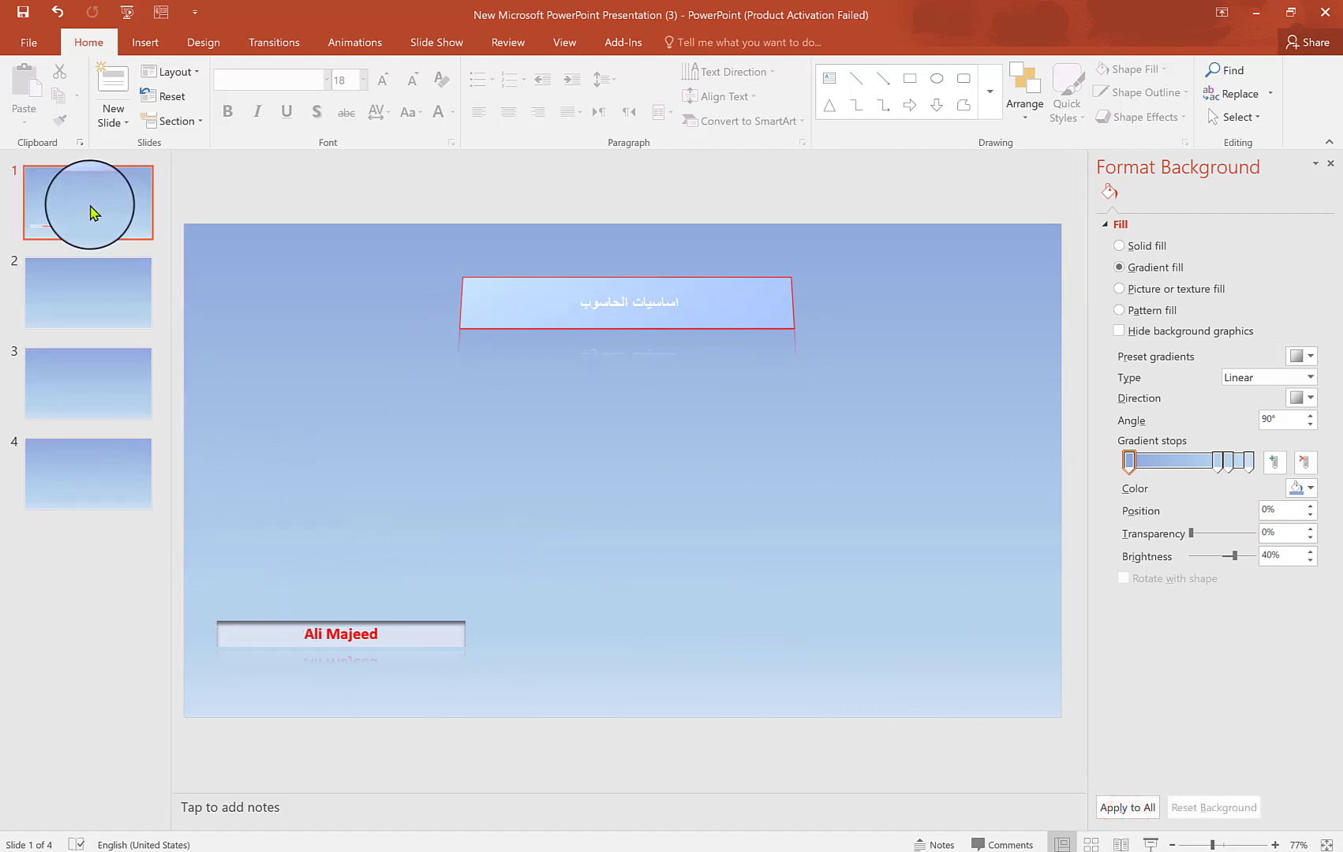
Type the centred title 'مقدمة' into slide 2's title placeholder, then go to slide 3
click(126, 298)
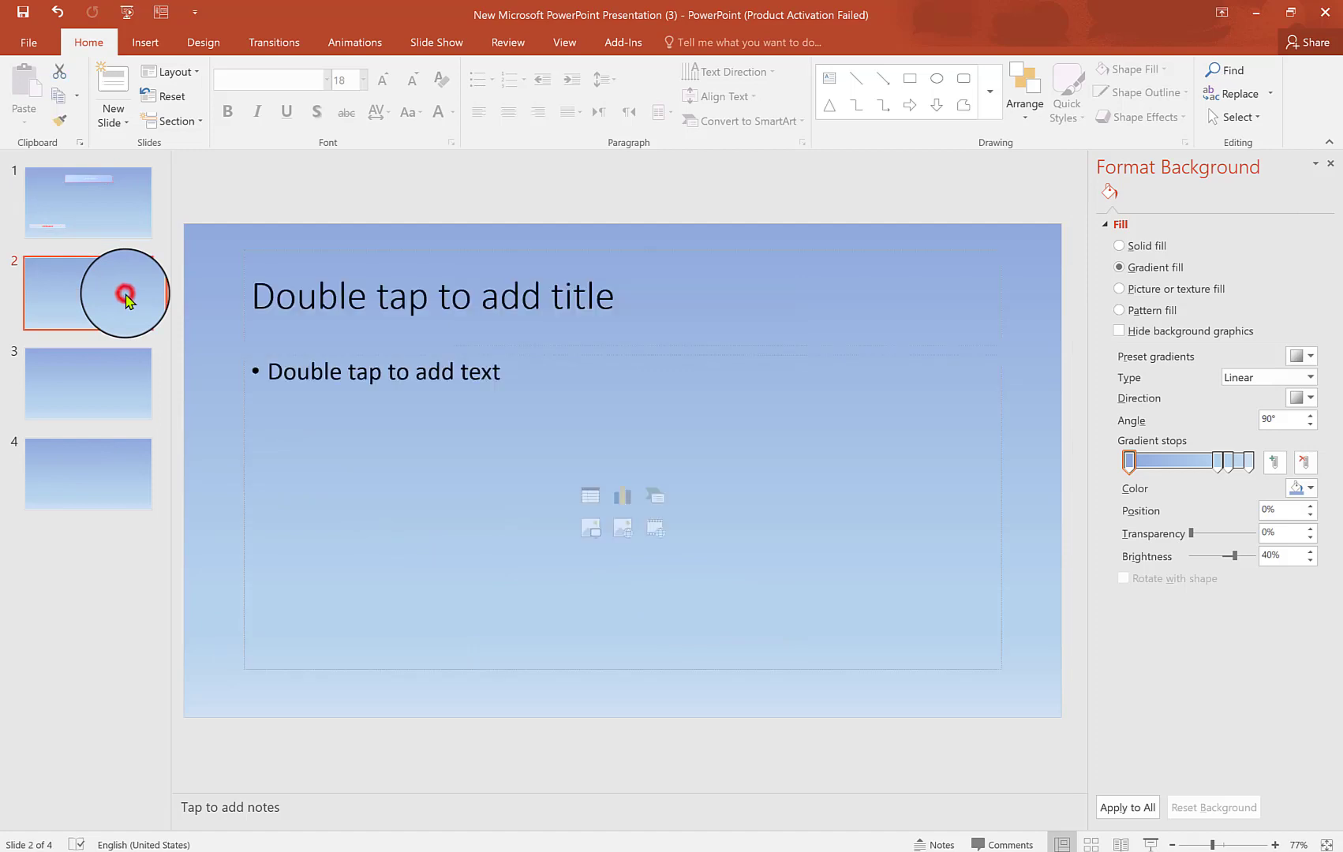
click(530, 295)
click(522, 516)
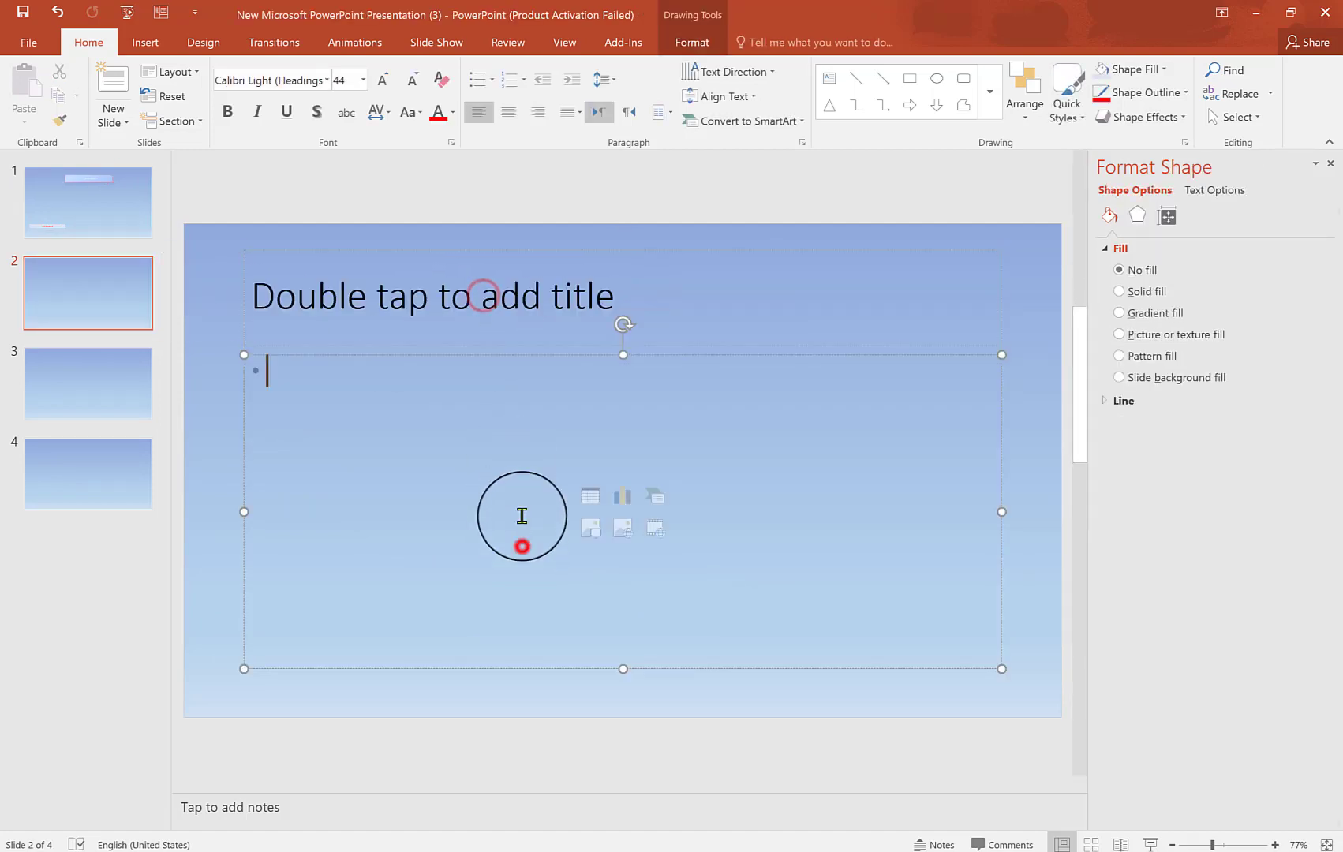
click(476, 292)
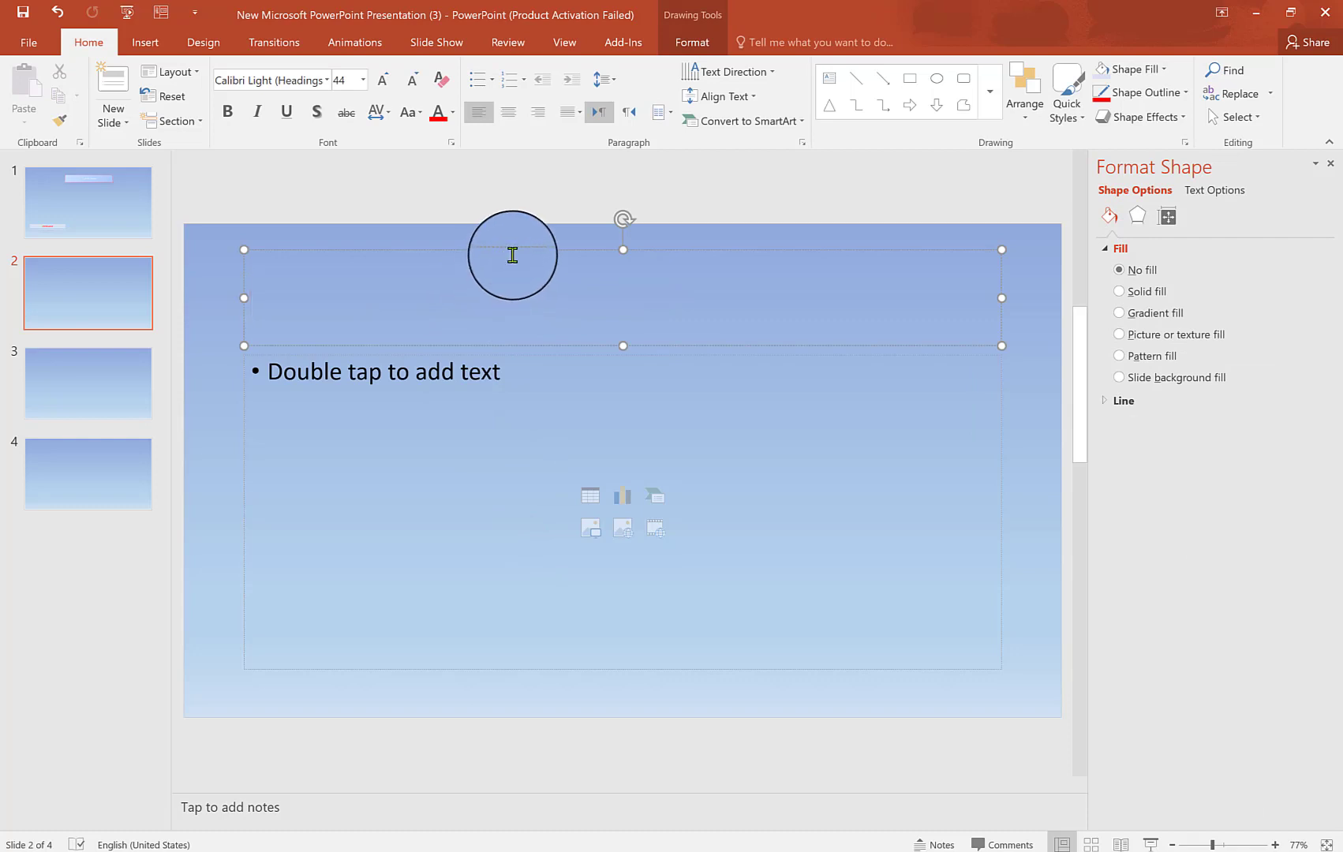
click(507, 112)
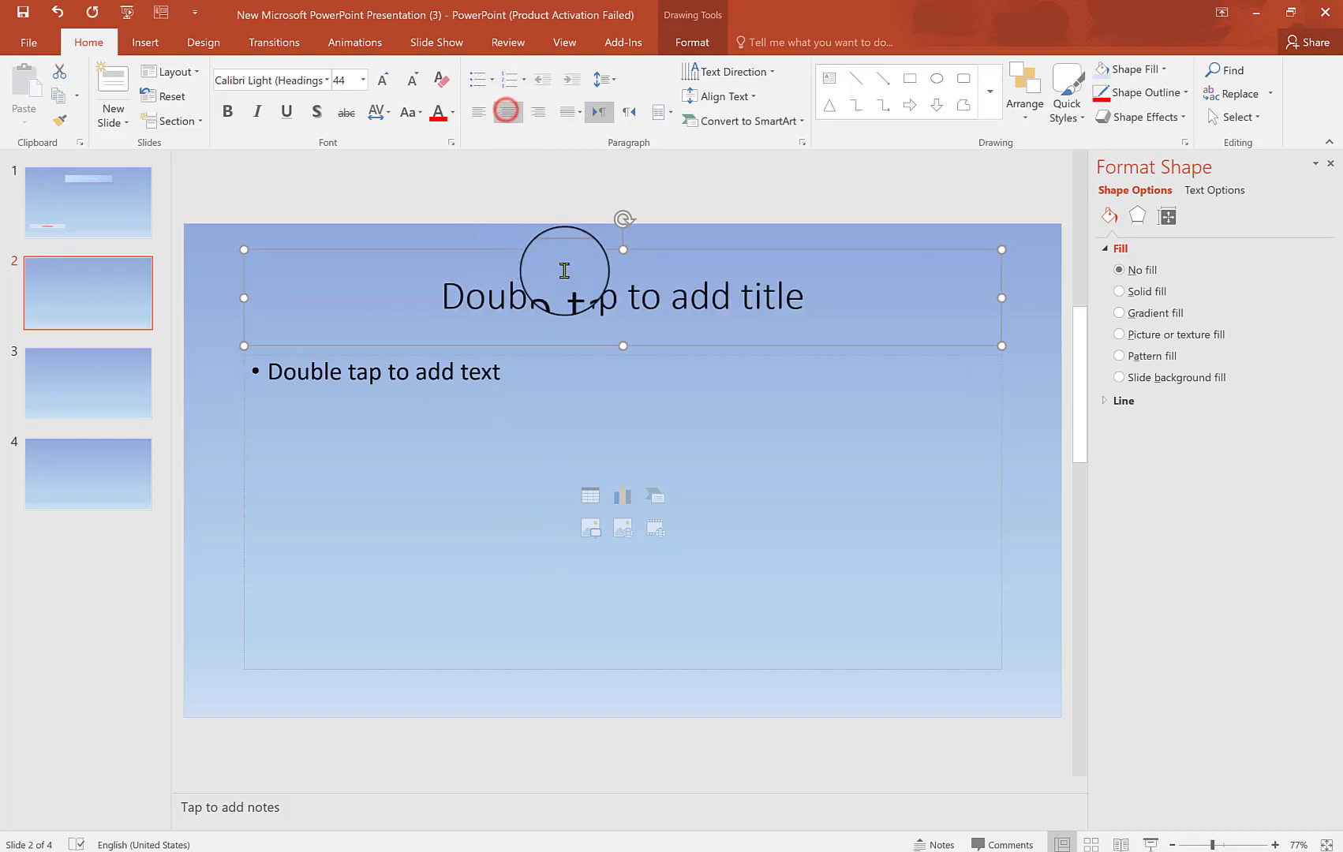
click(580, 303)
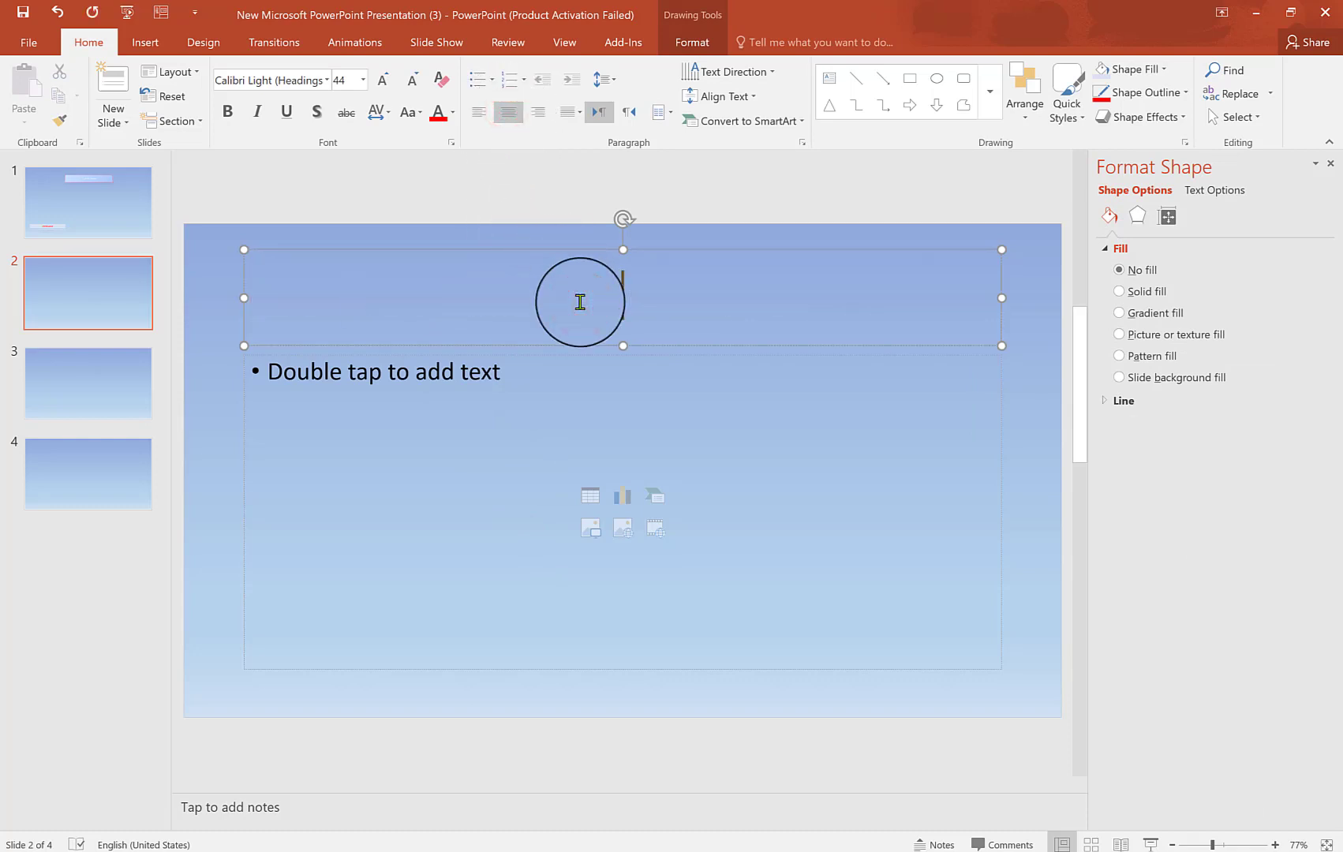
text(مقدمة)
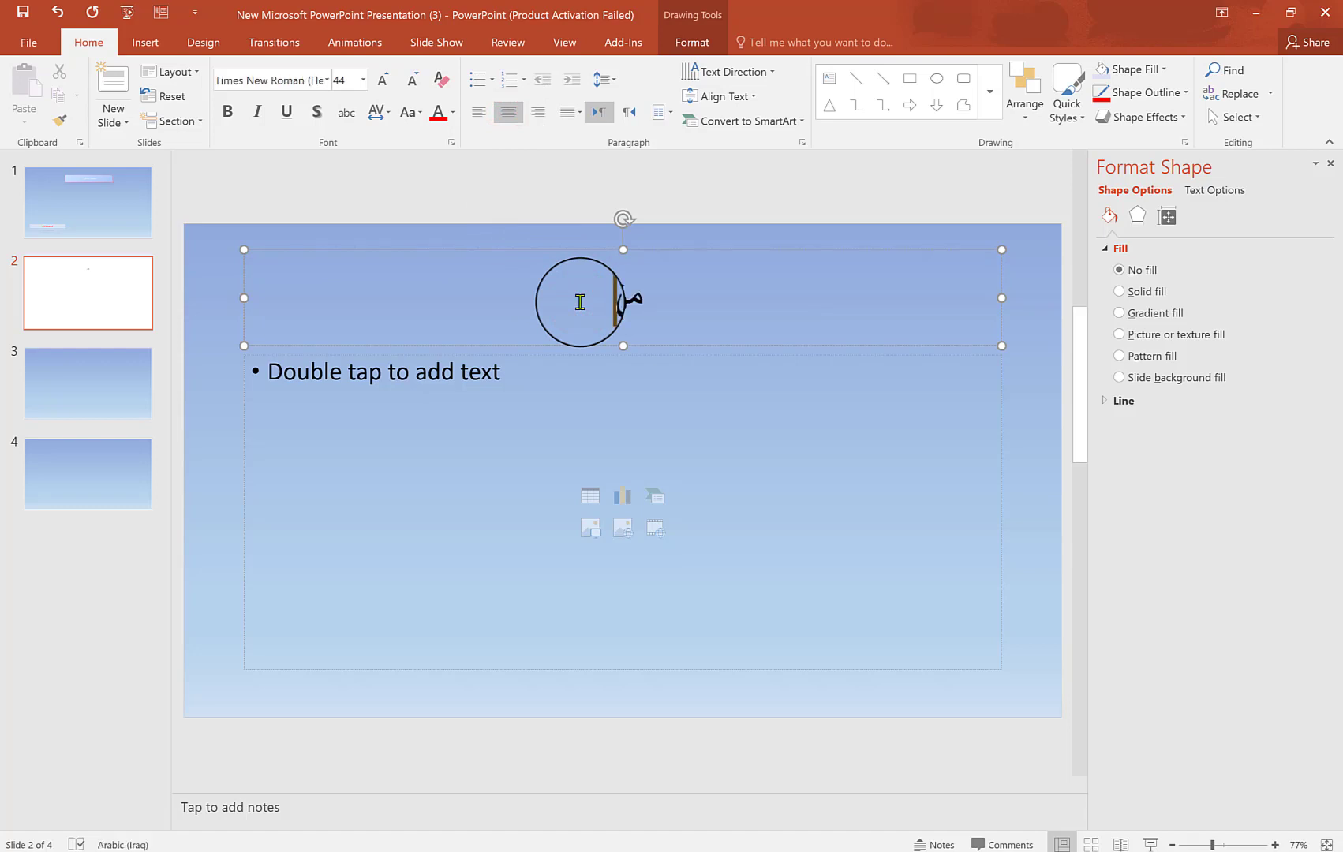
click(488, 451)
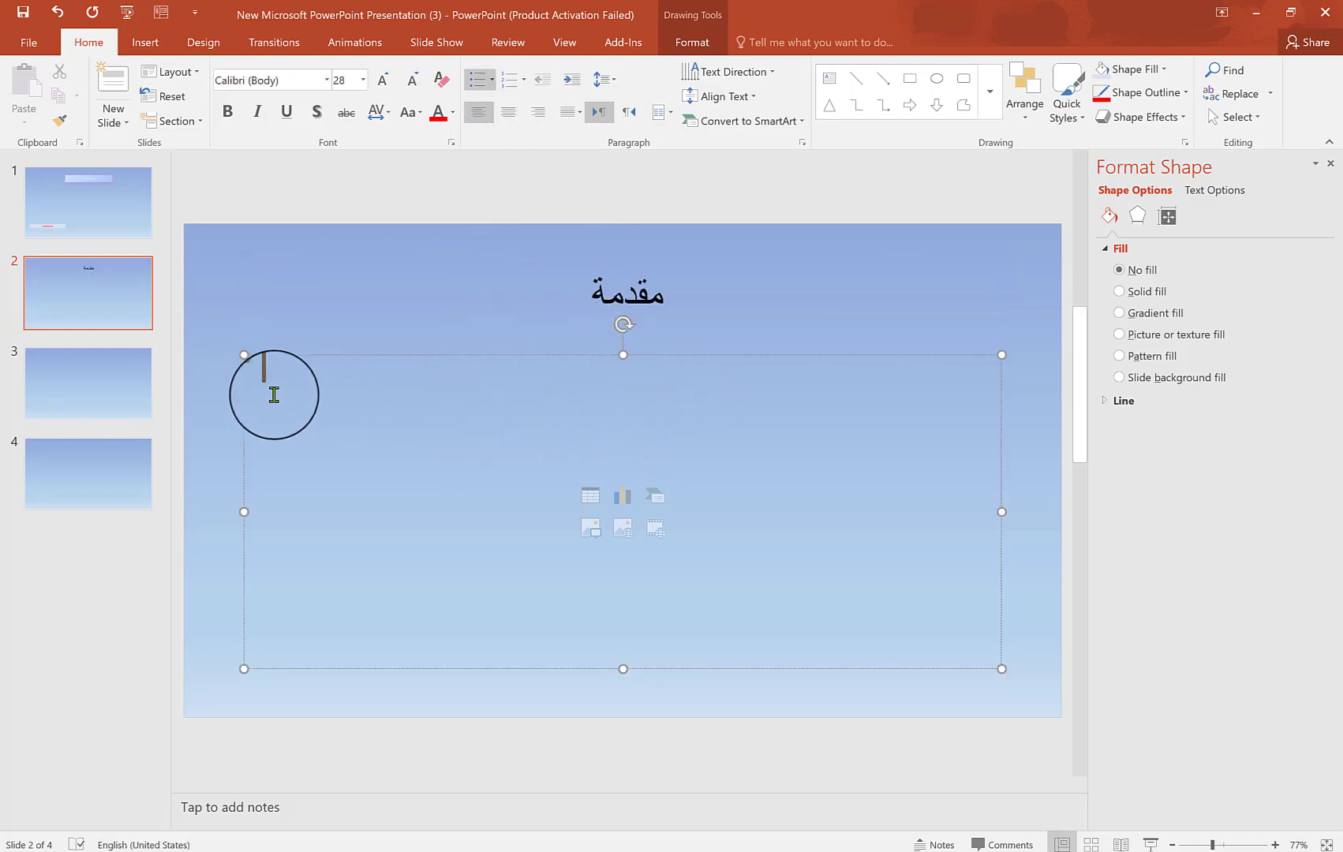
click(118, 403)
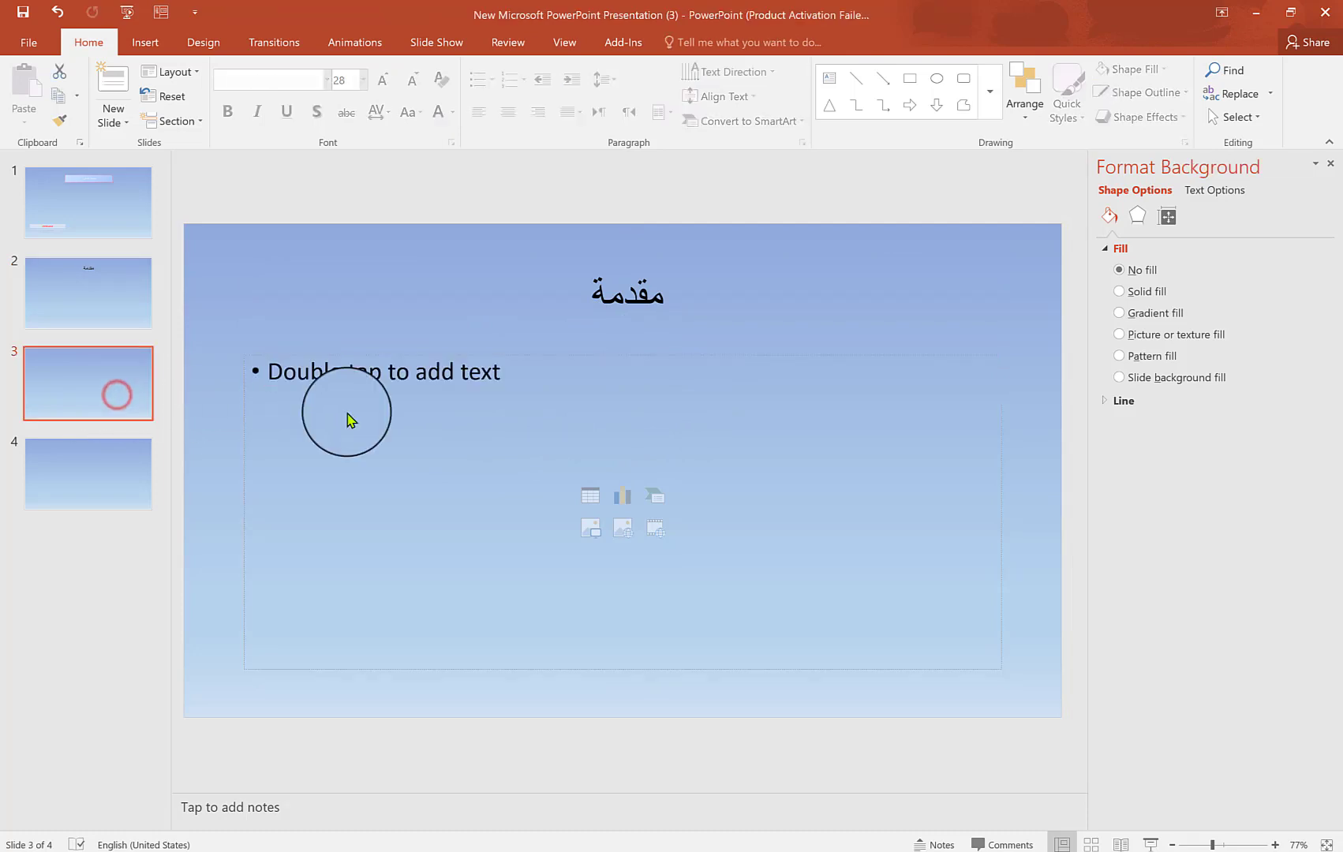
Insert the History-Major-Computer-Viruses picture from the lecture images folder onto slide 3
click(539, 427)
click(150, 42)
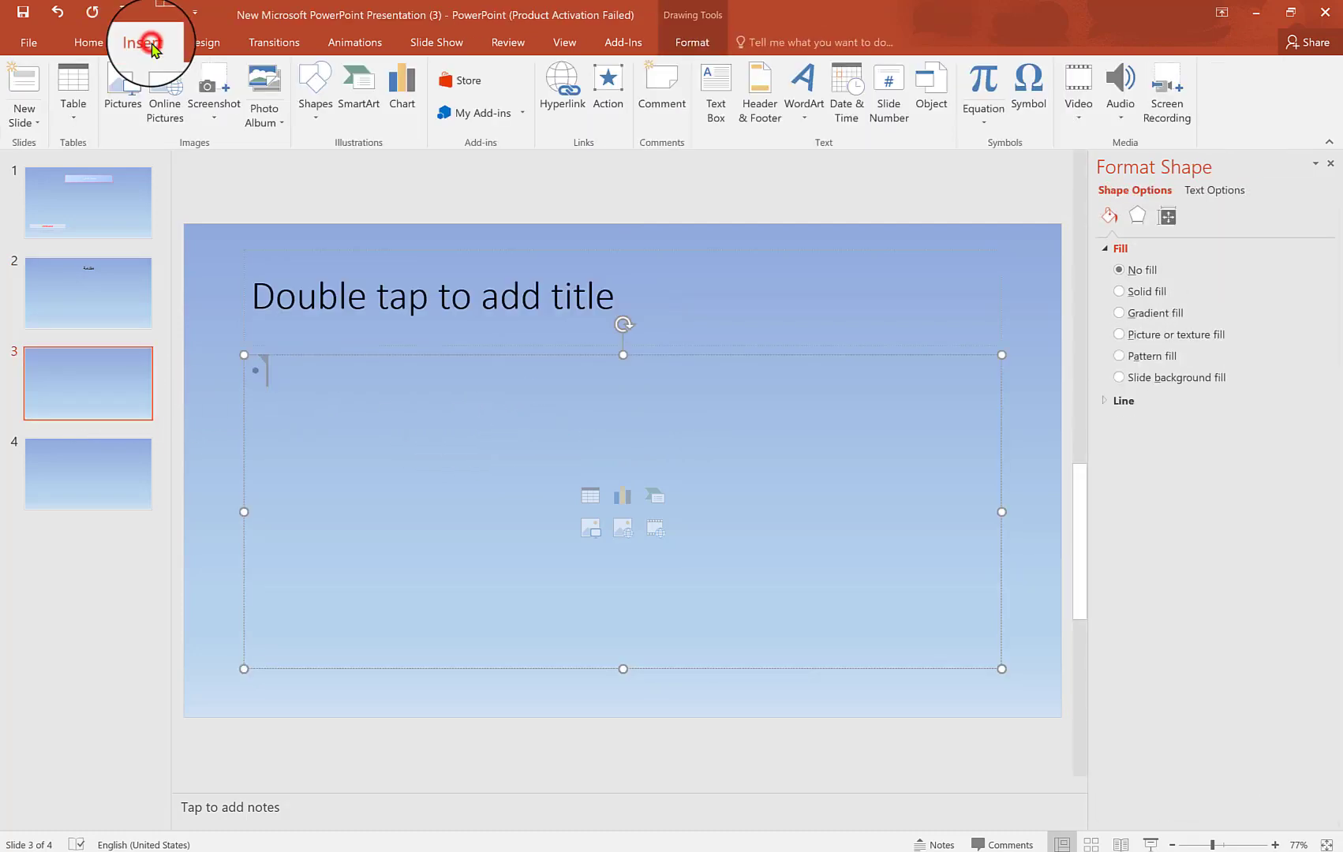
click(134, 103)
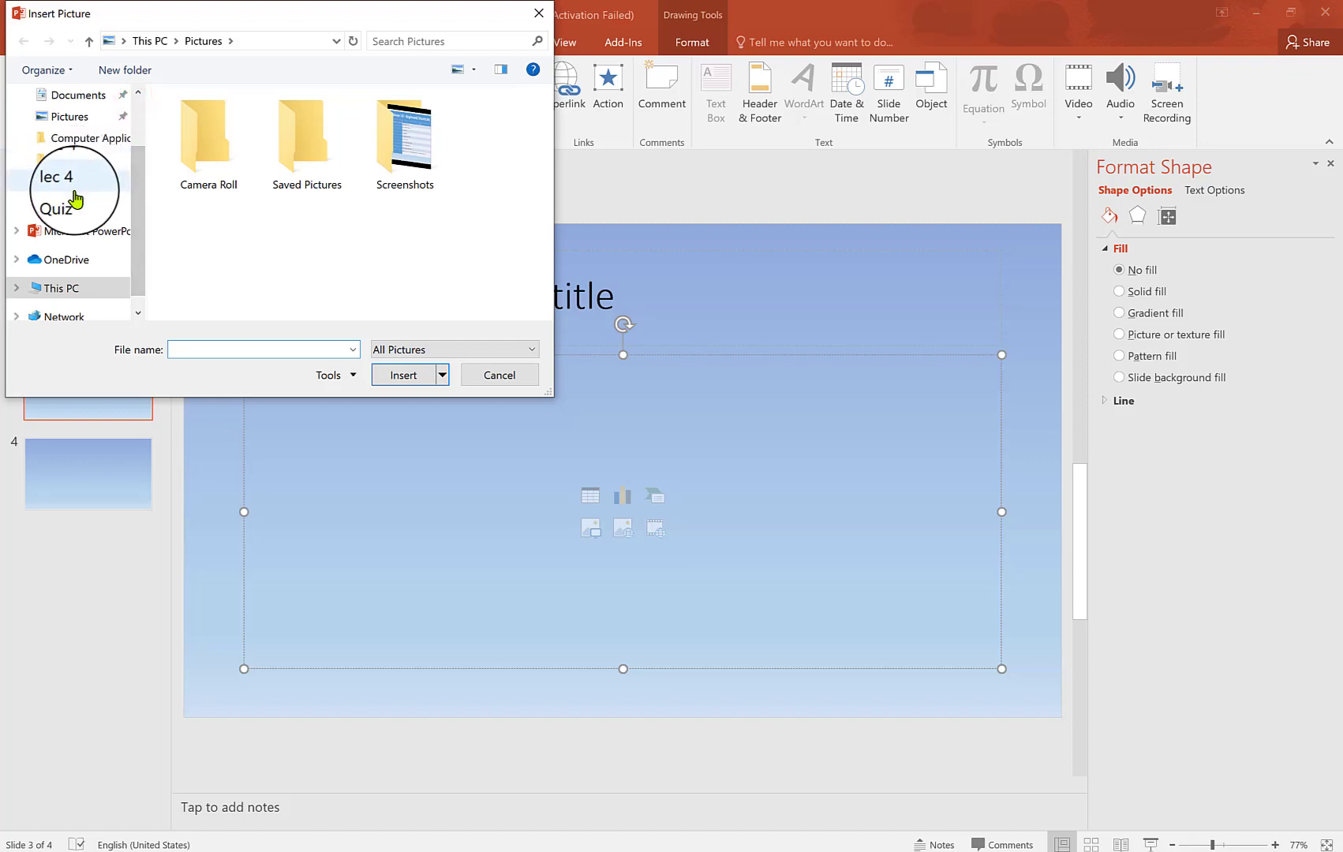
scroll(120, 202, down, 1)
click(123, 203)
double_click(225, 225)
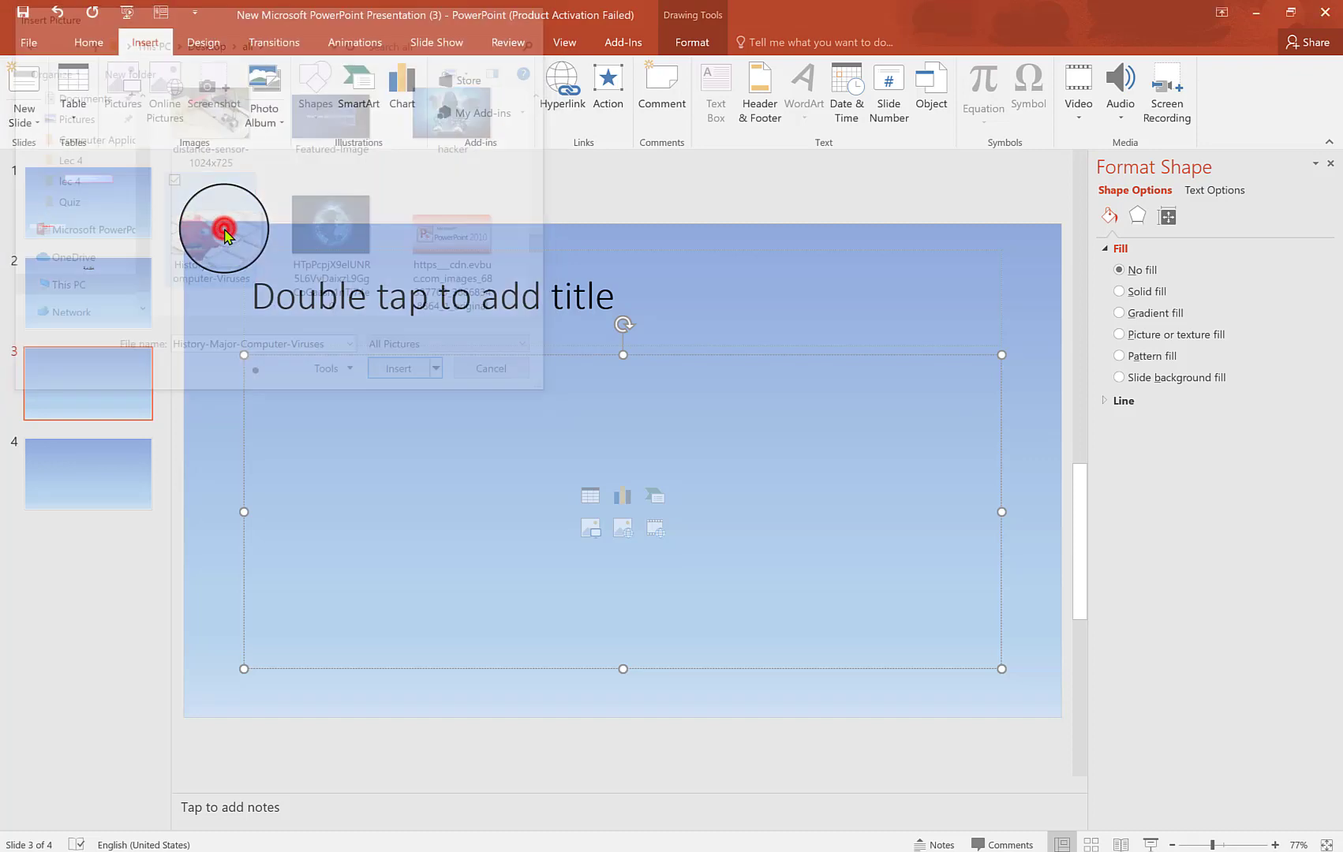
Shrink the picture, centre it below the title, and apply the shadowed oval style
drag(301, 669, 574, 561)
drag(789, 462, 717, 494)
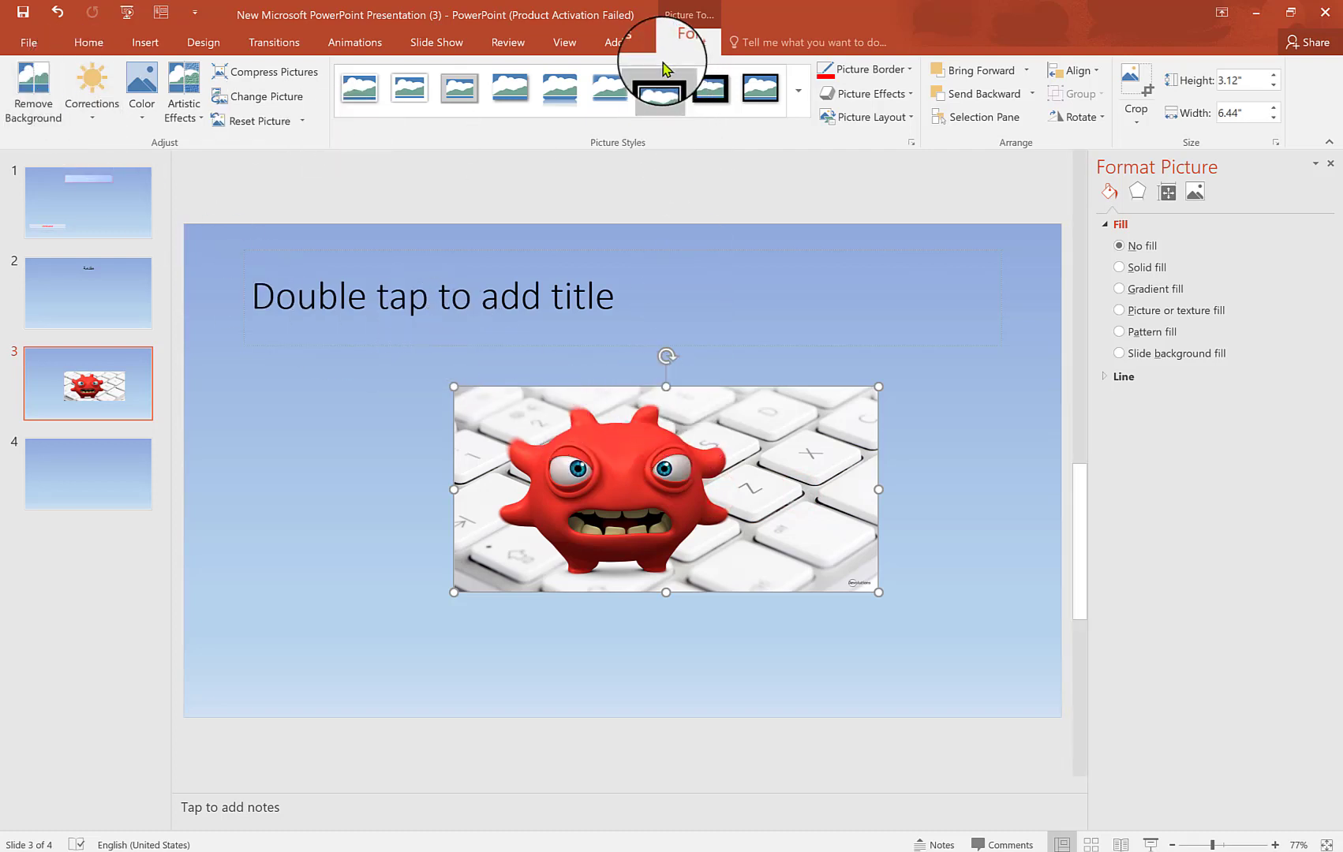
click(796, 98)
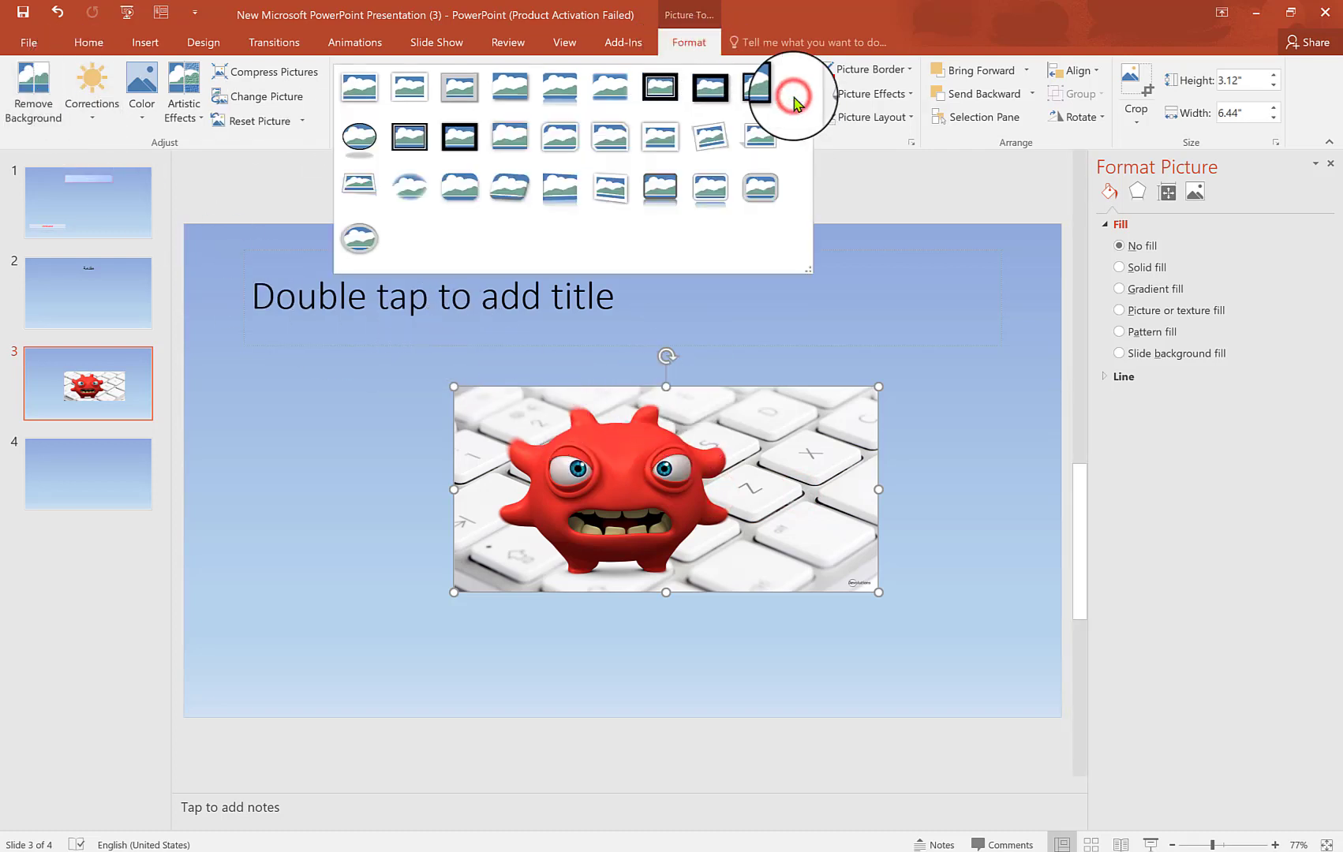
click(359, 238)
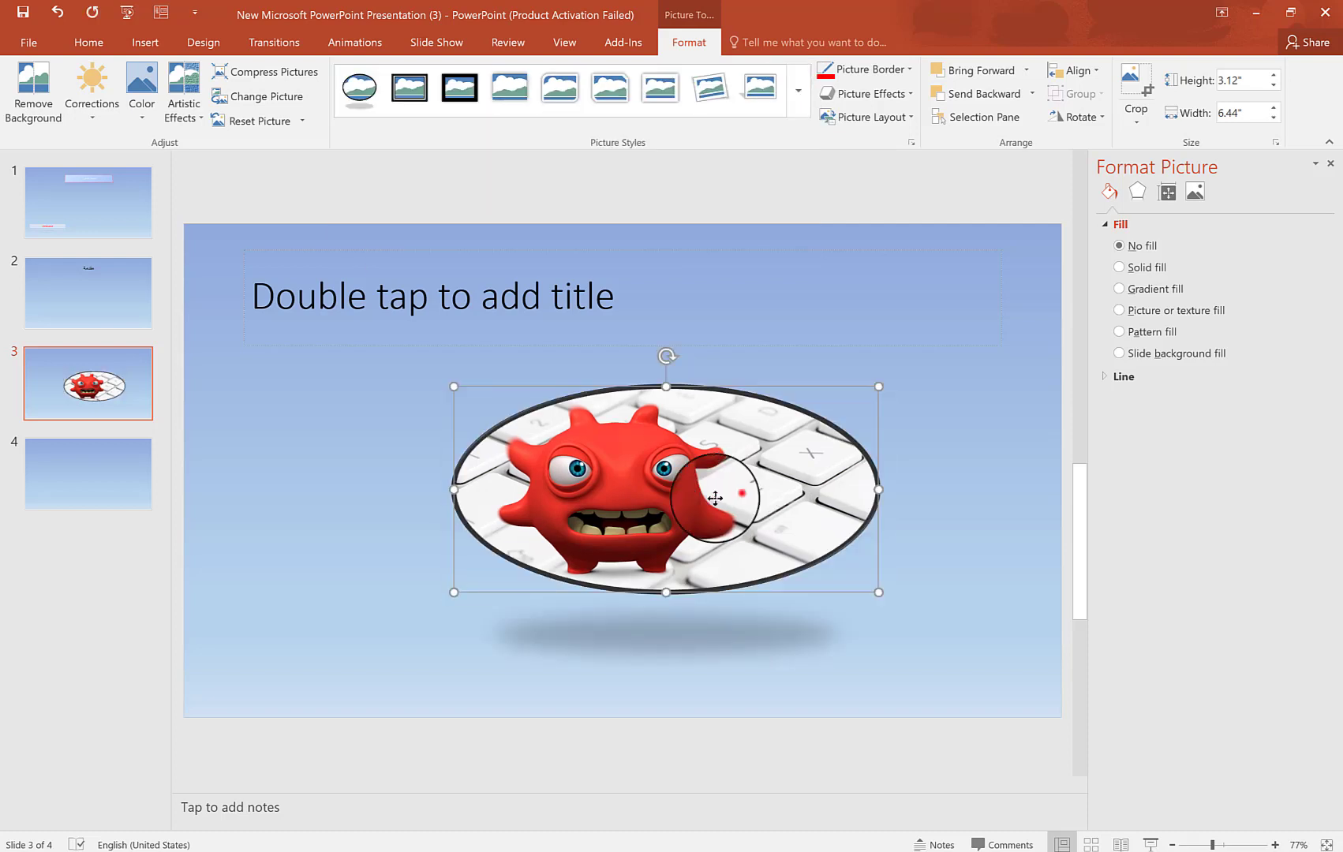
Apply the Ion theme so all four slides get the dark teal background, then review slides 2 and 1
click(332, 490)
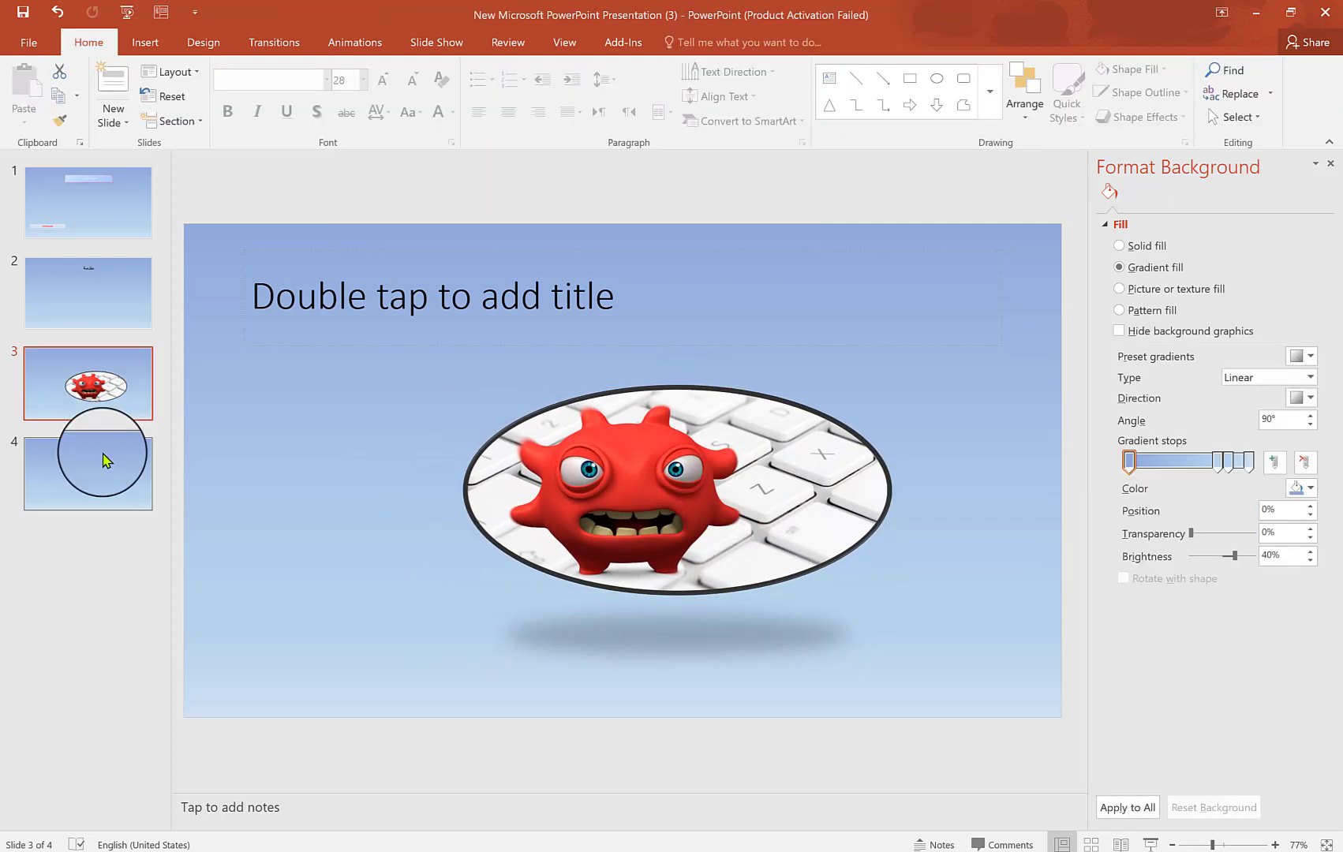
click(103, 459)
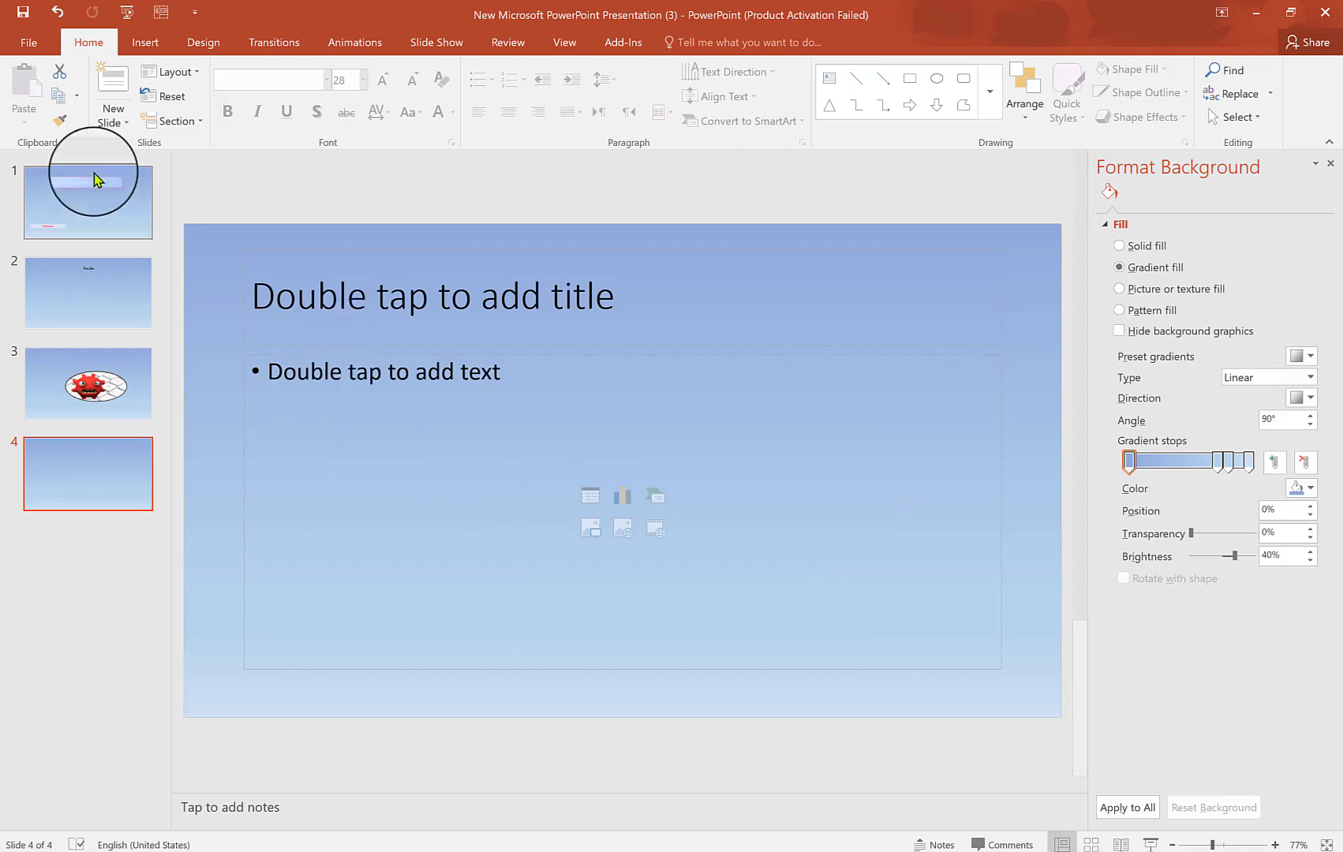
click(203, 43)
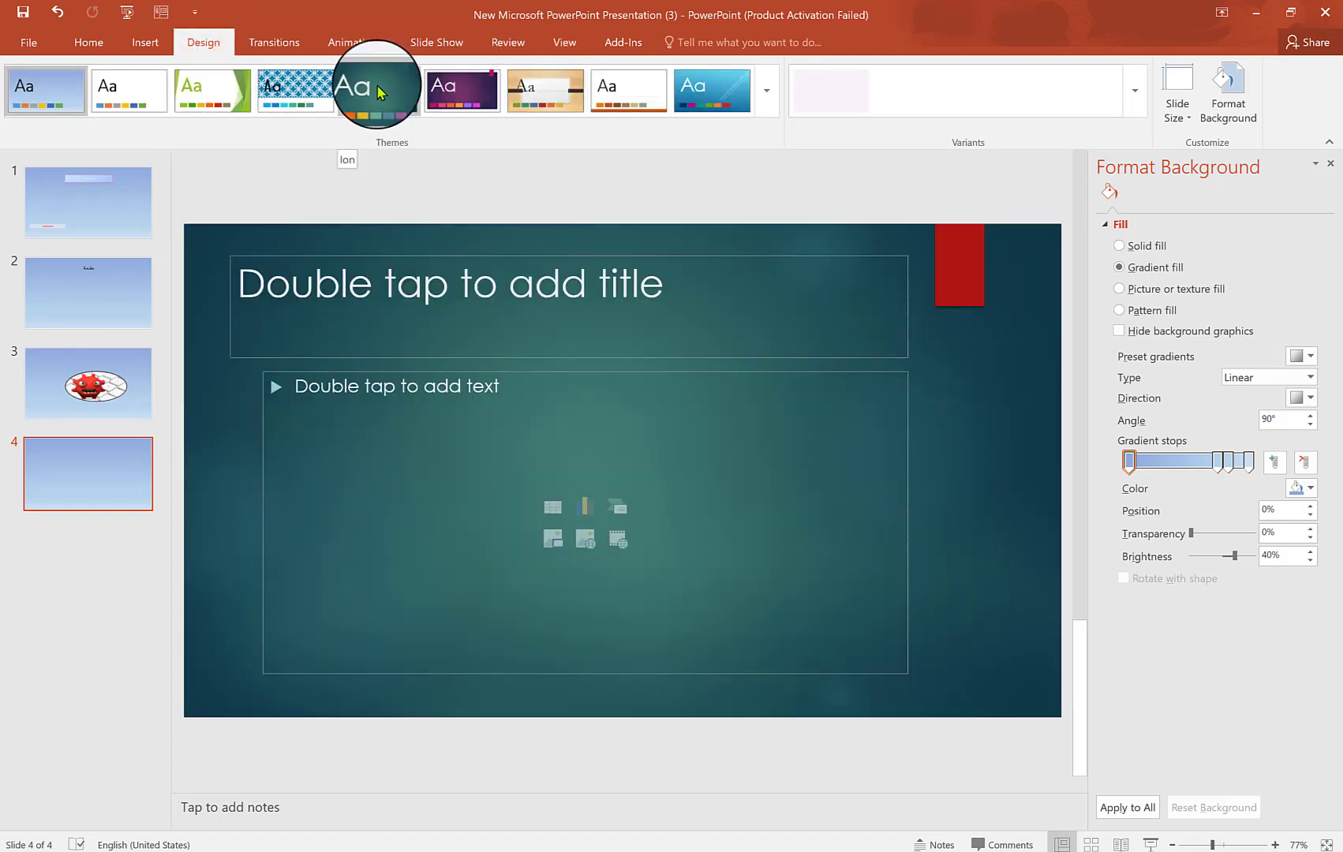
click(379, 92)
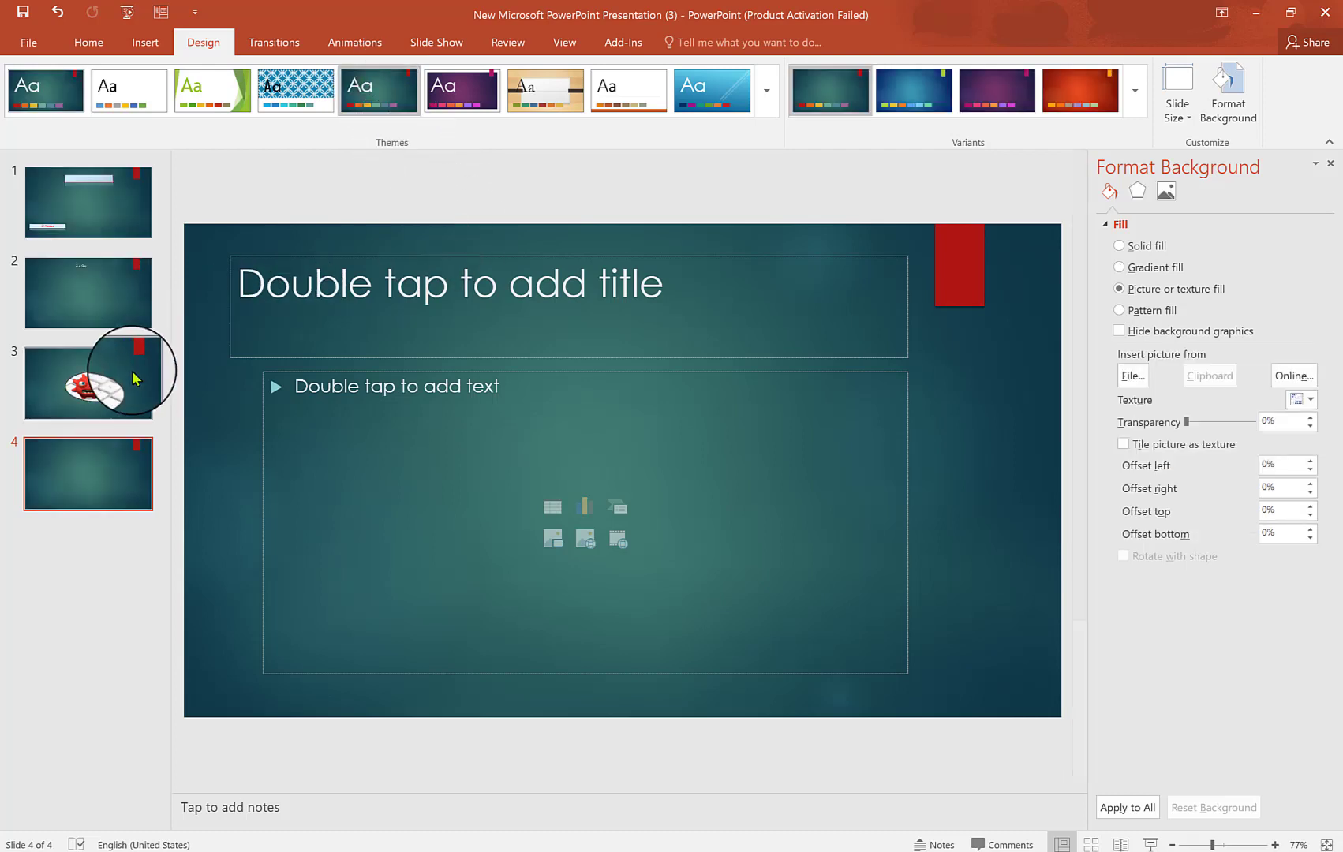
click(118, 298)
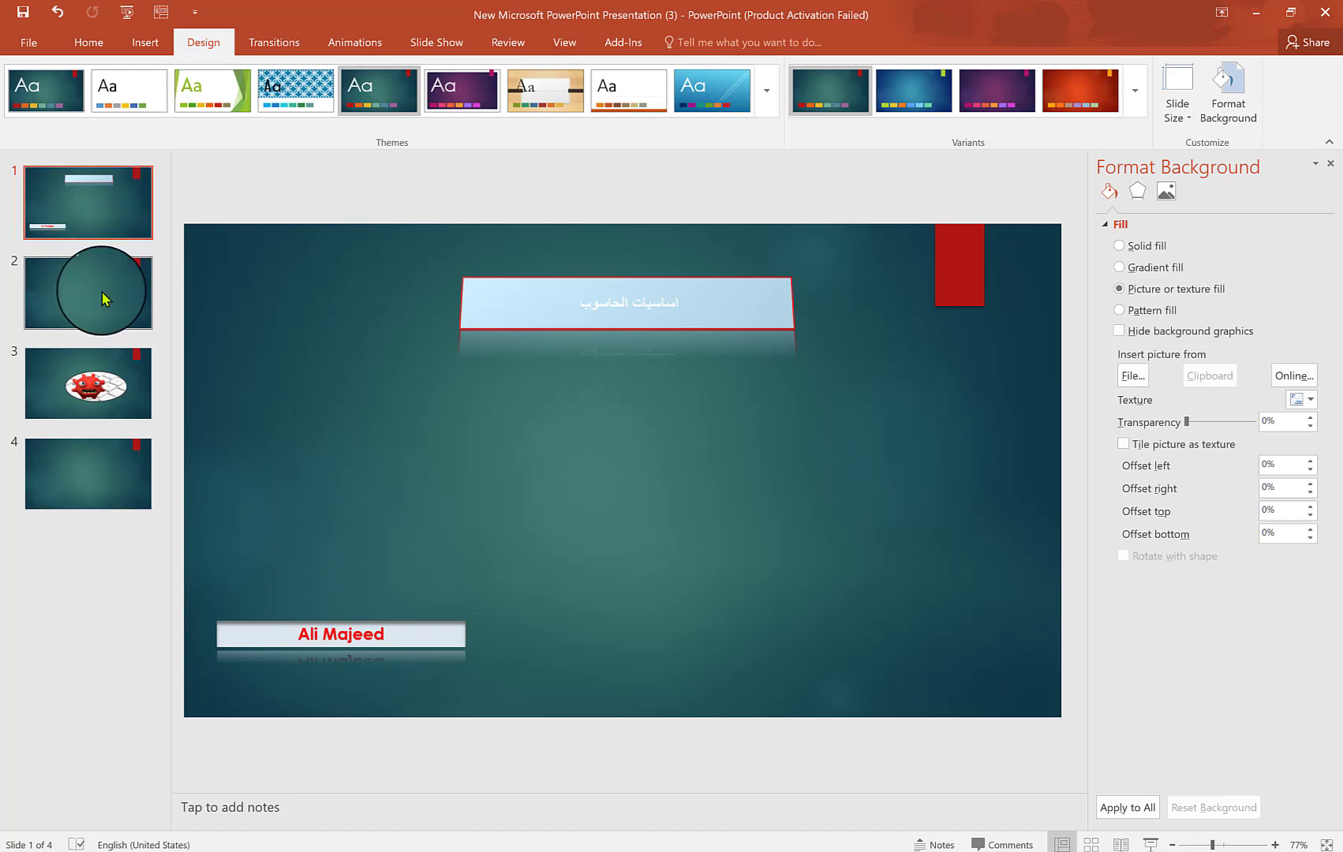
click(108, 209)
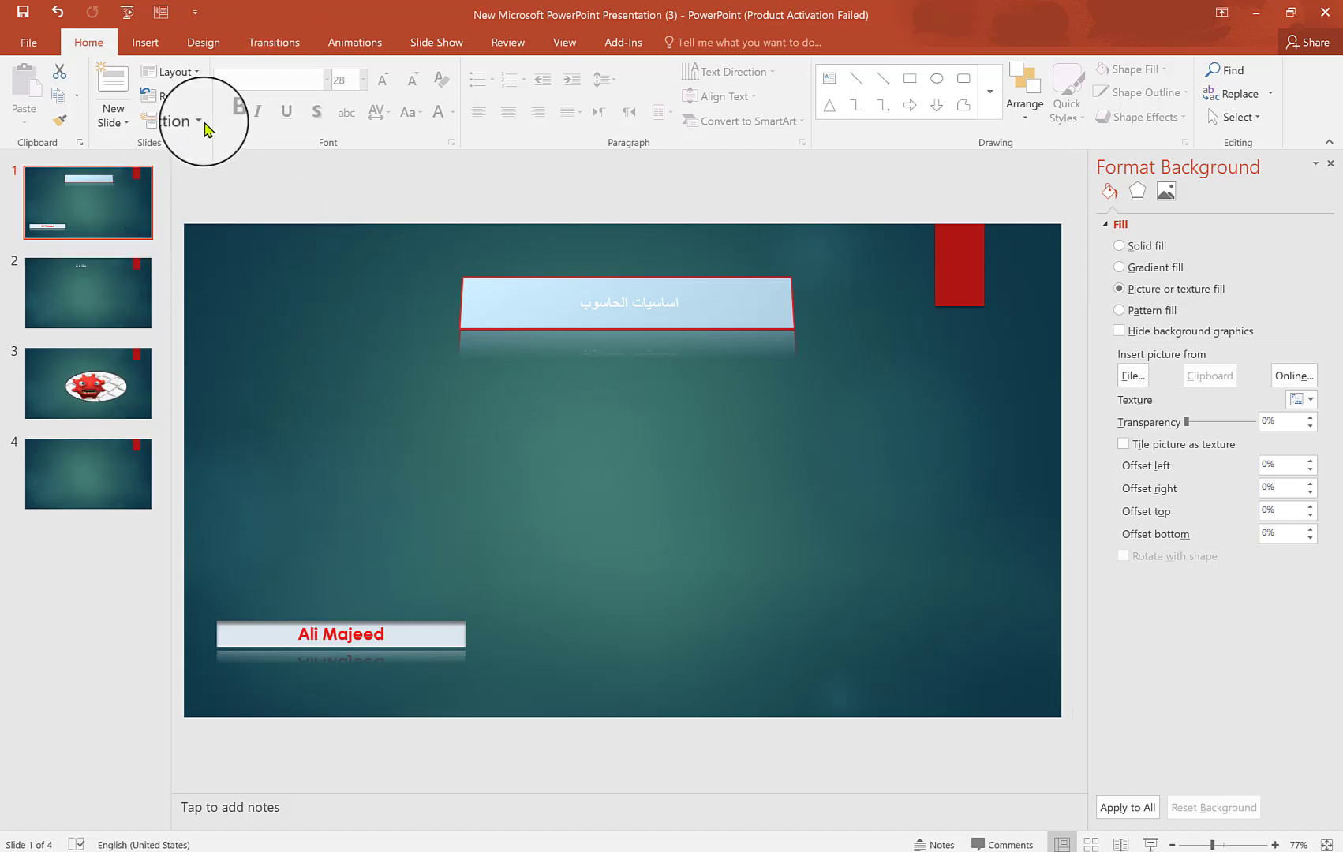
Give every slide the Crush transition with a 02.75-second duration
click(269, 46)
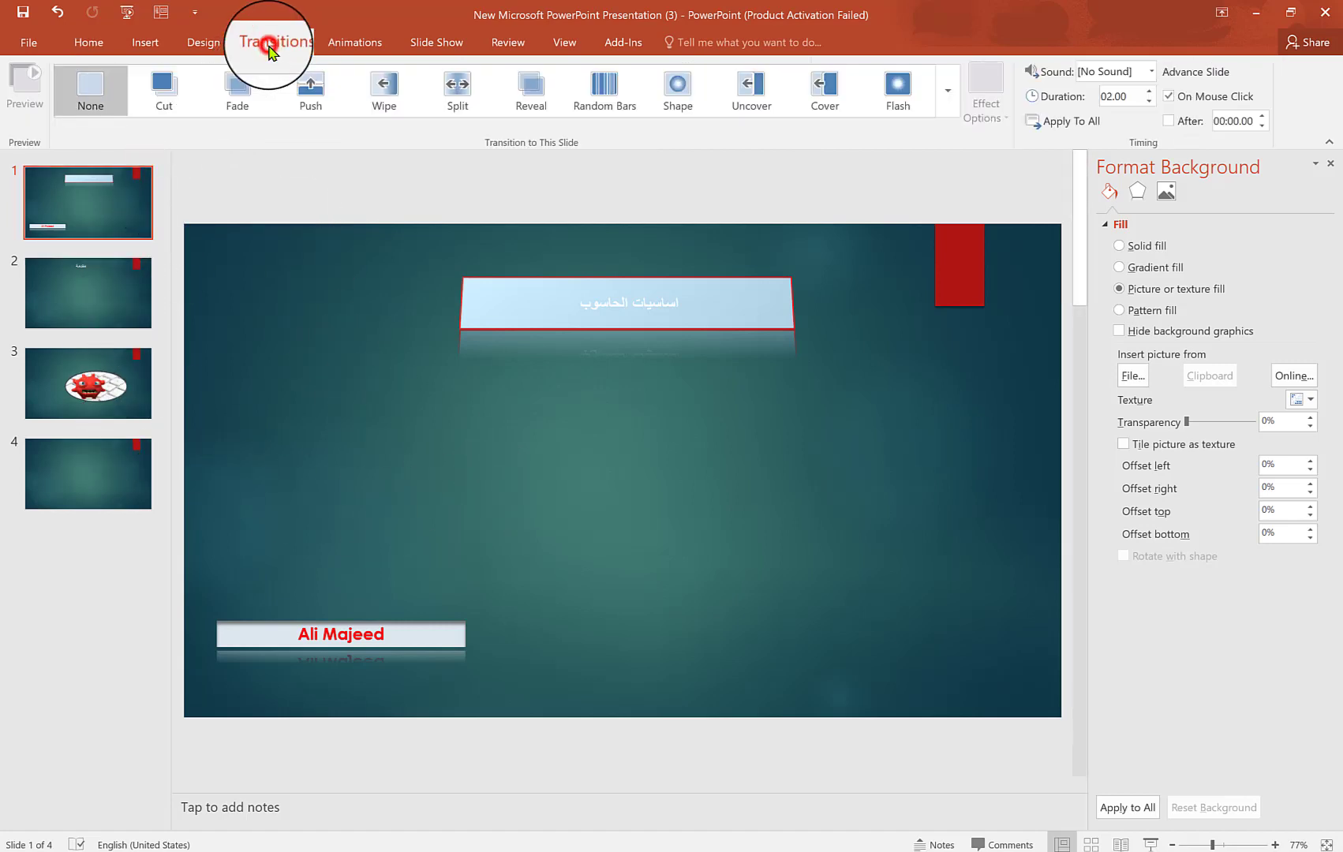
click(947, 90)
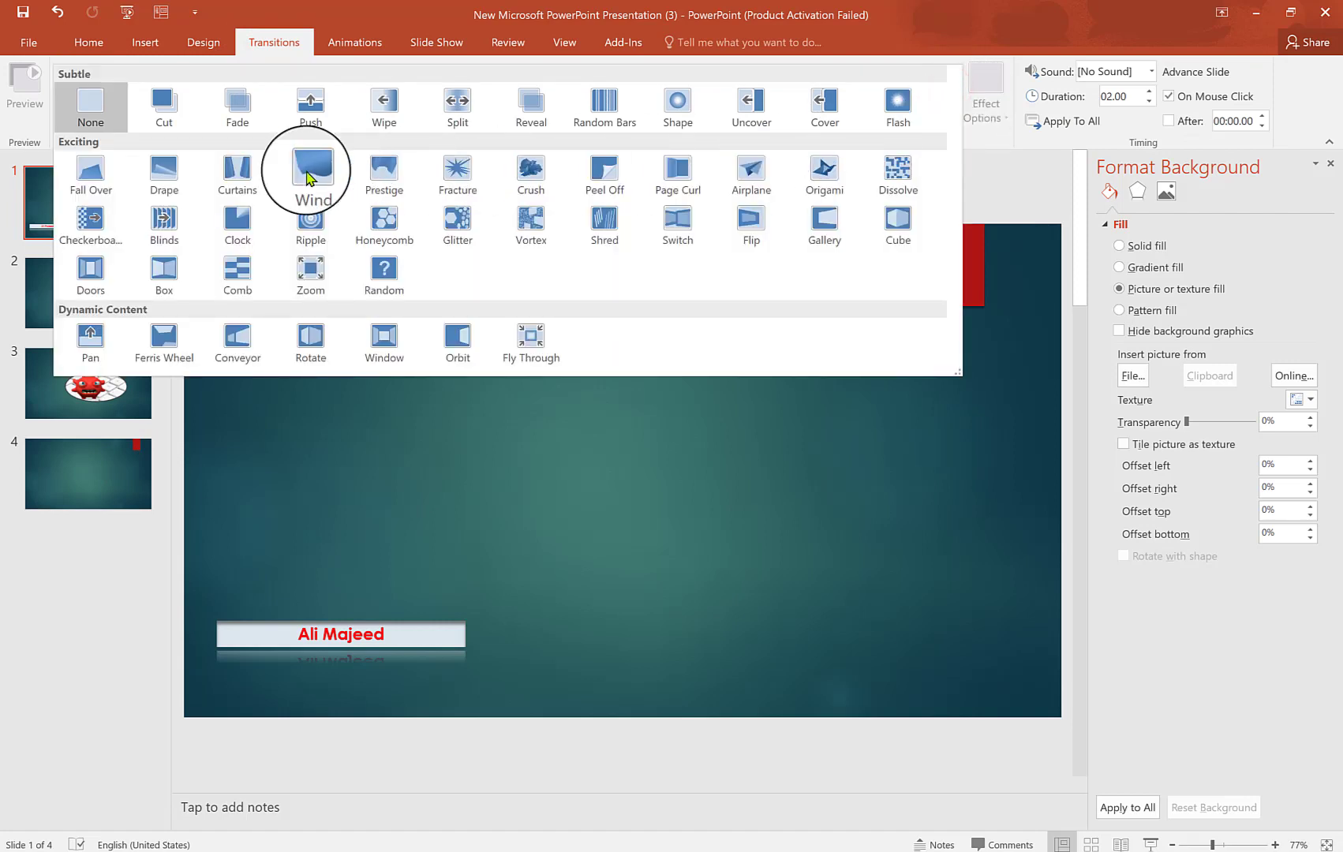
click(531, 170)
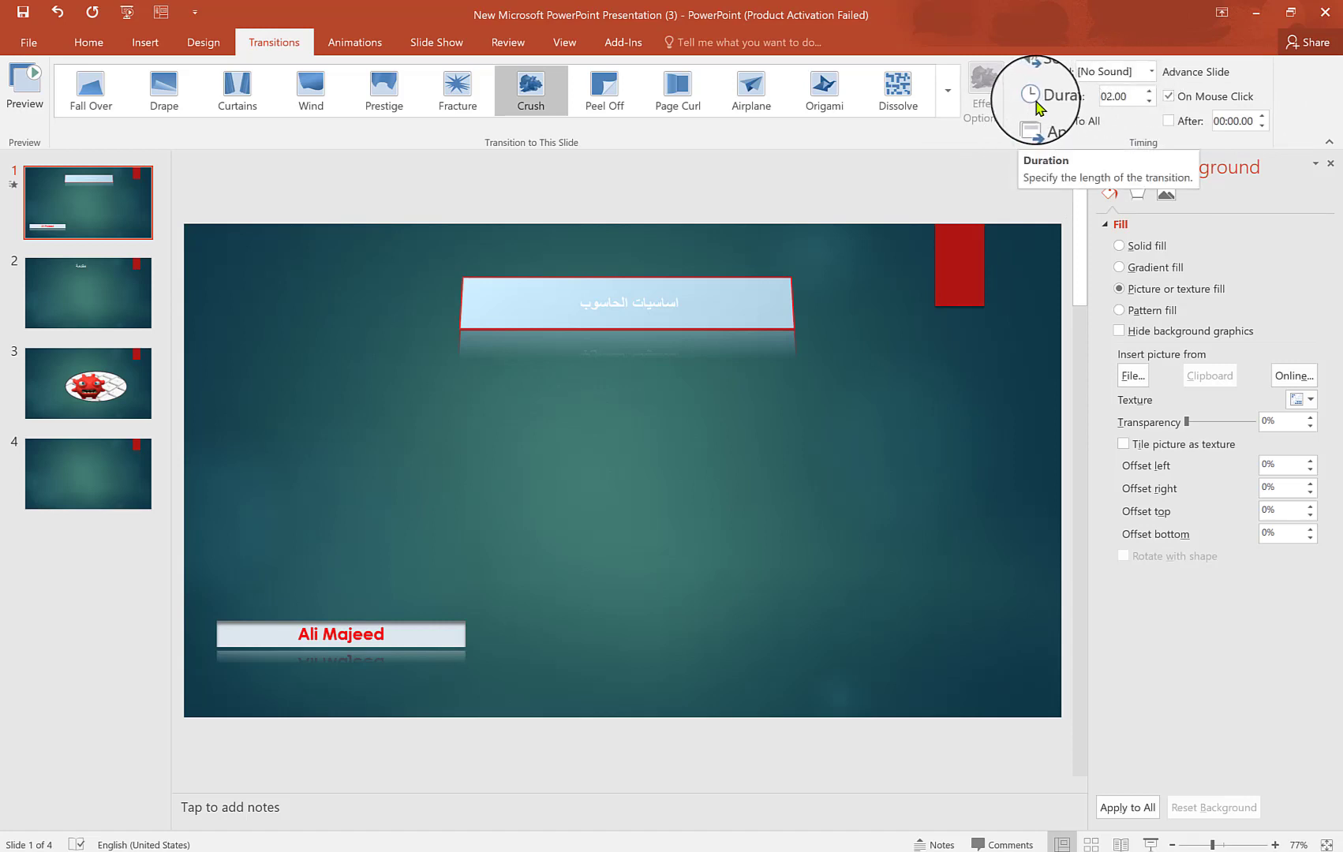
click(1149, 93)
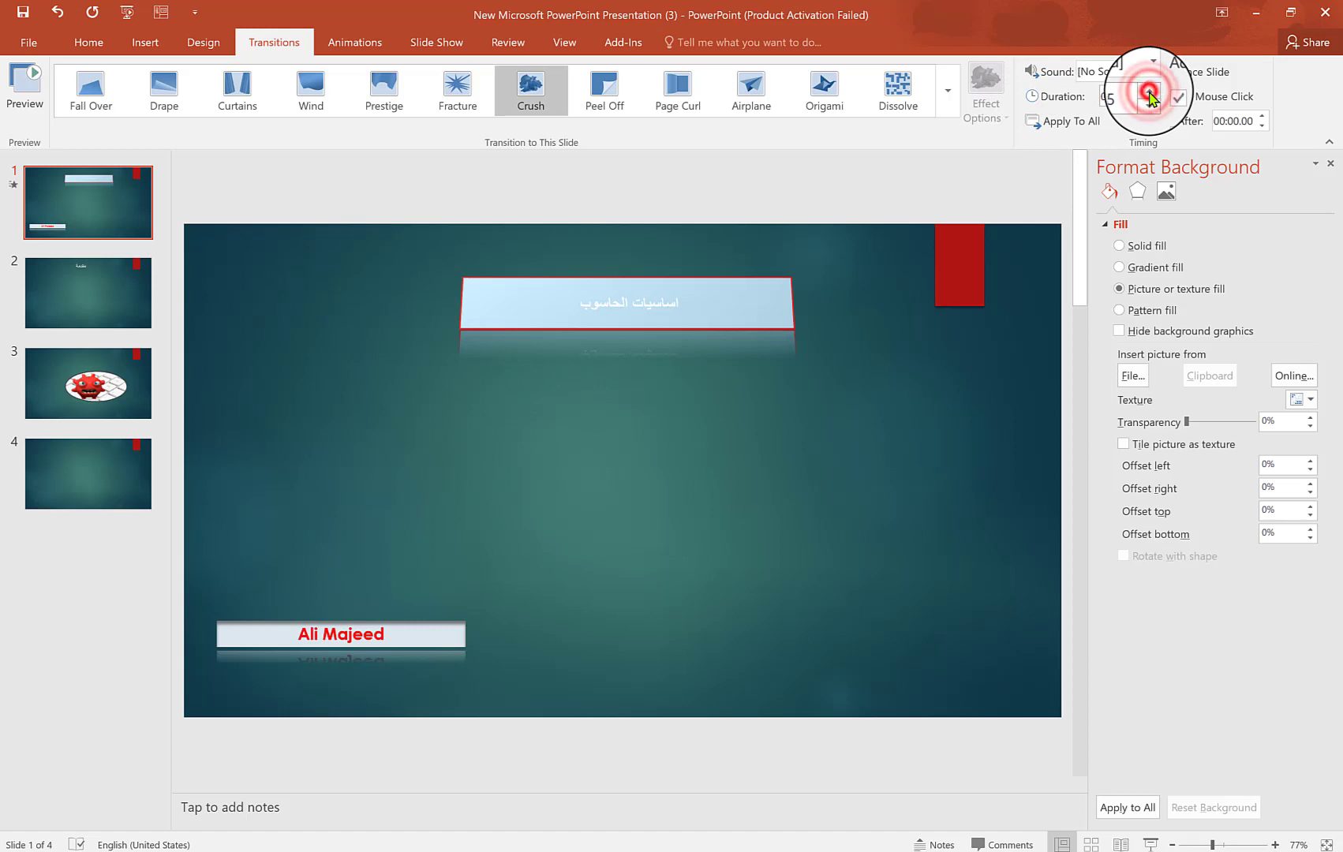
click(1151, 96)
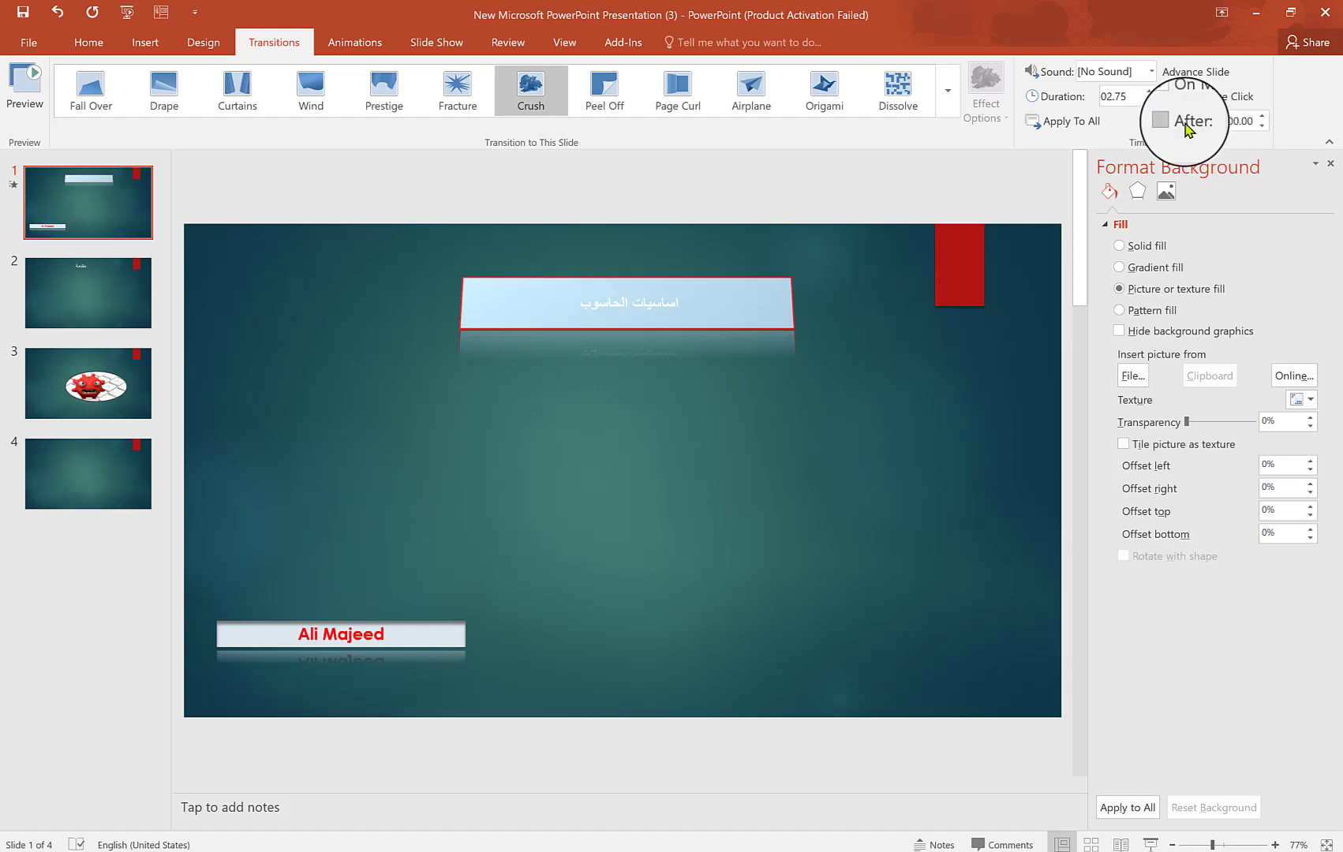
click(1044, 126)
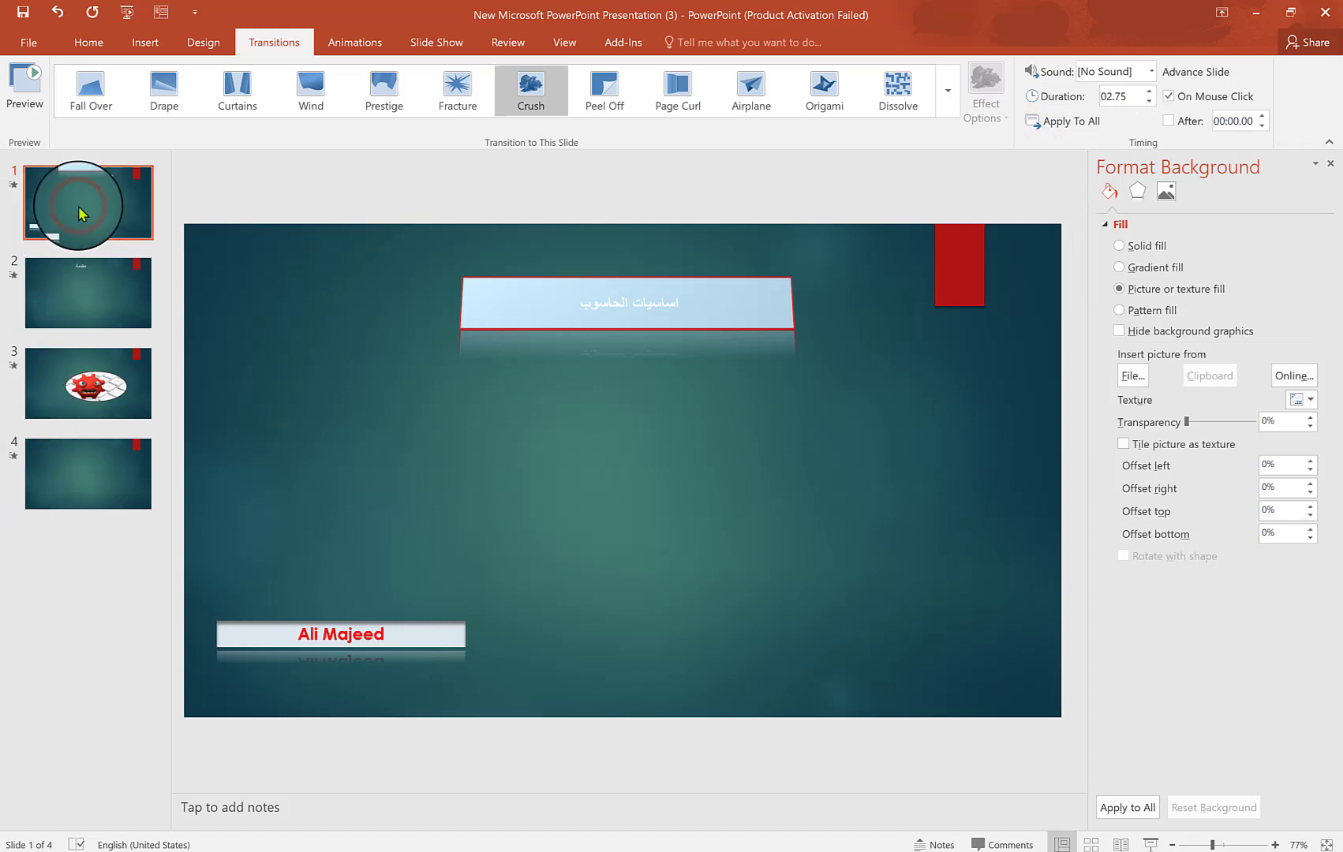
Run the slideshow from slide 1, advancing through each slide and the virus picture slide
click(1151, 845)
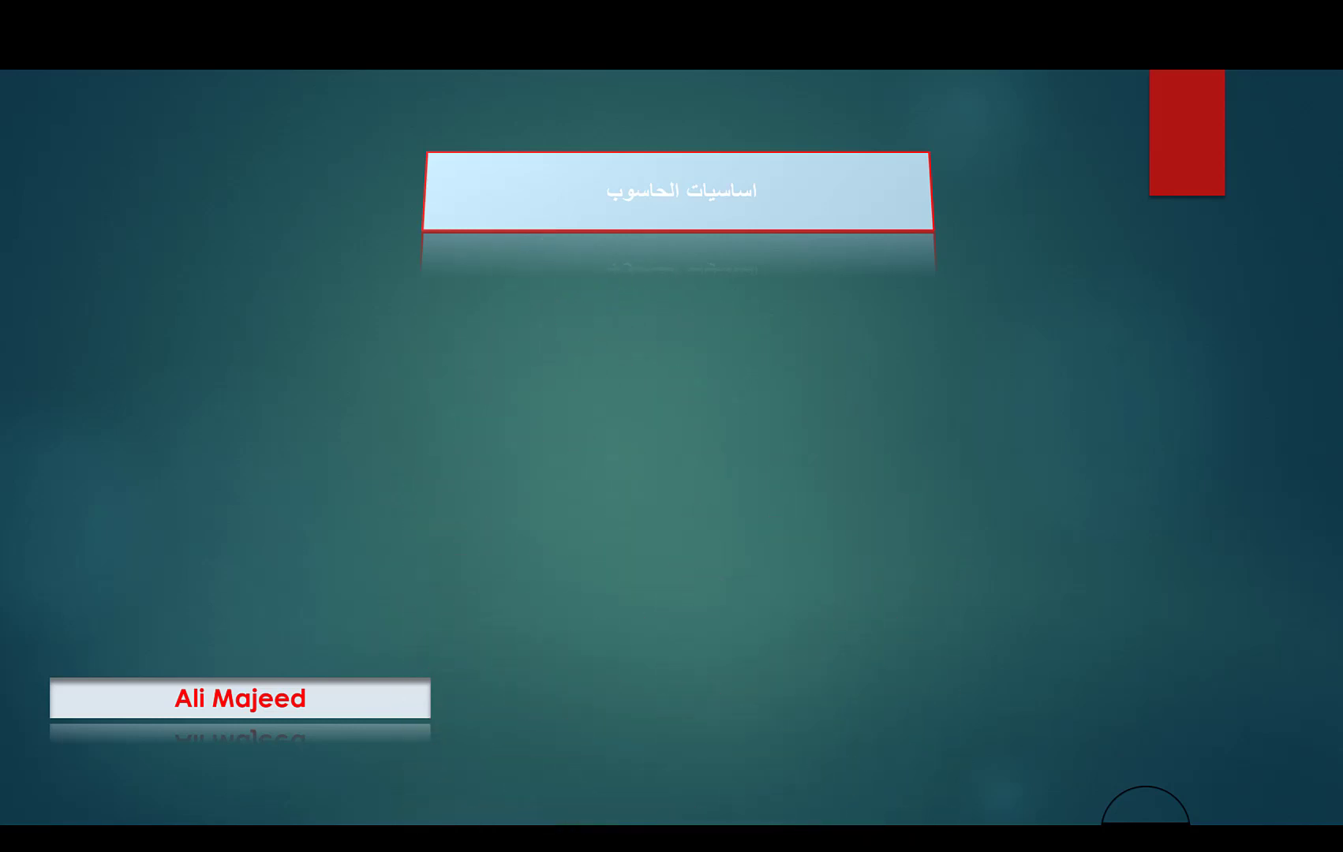
click(1145, 825)
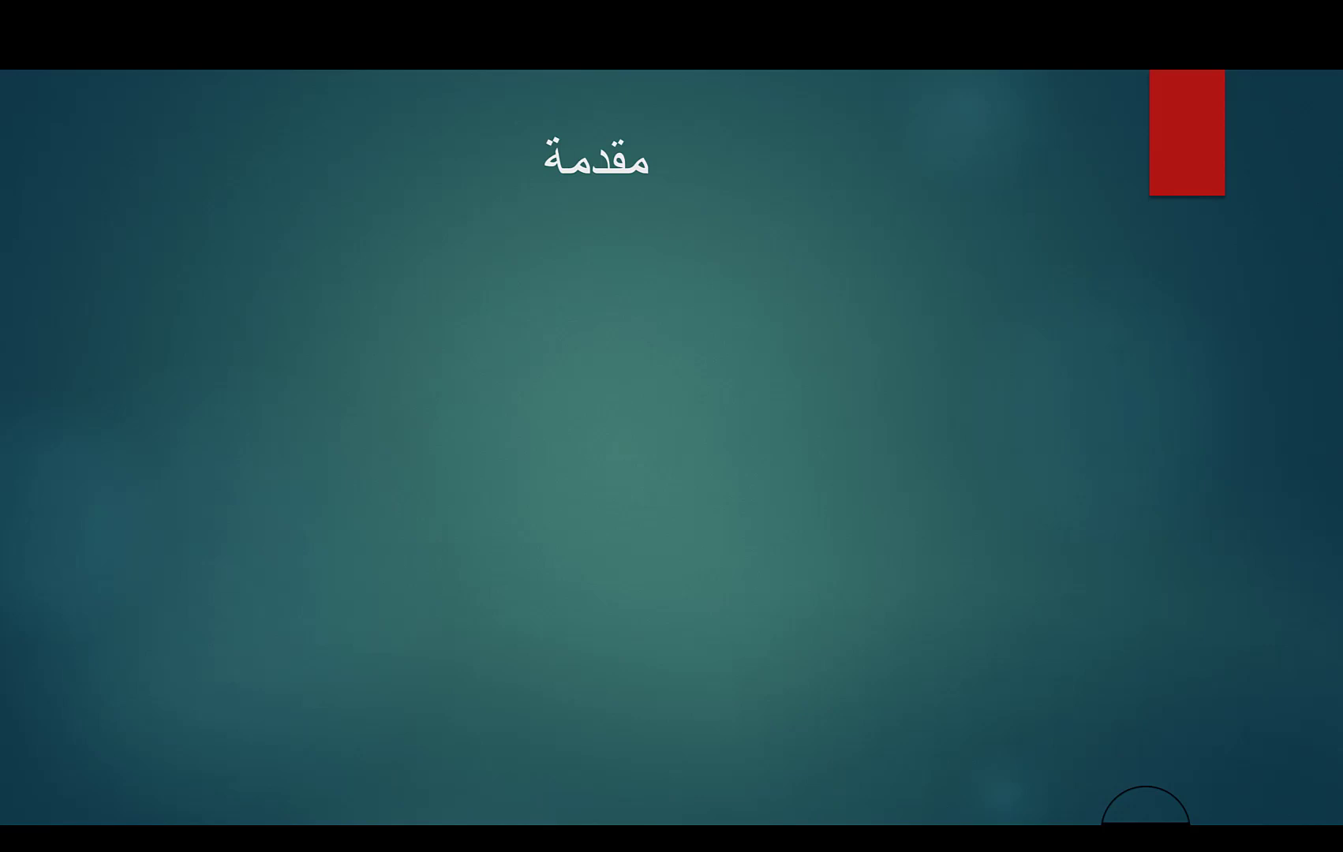
key(space)
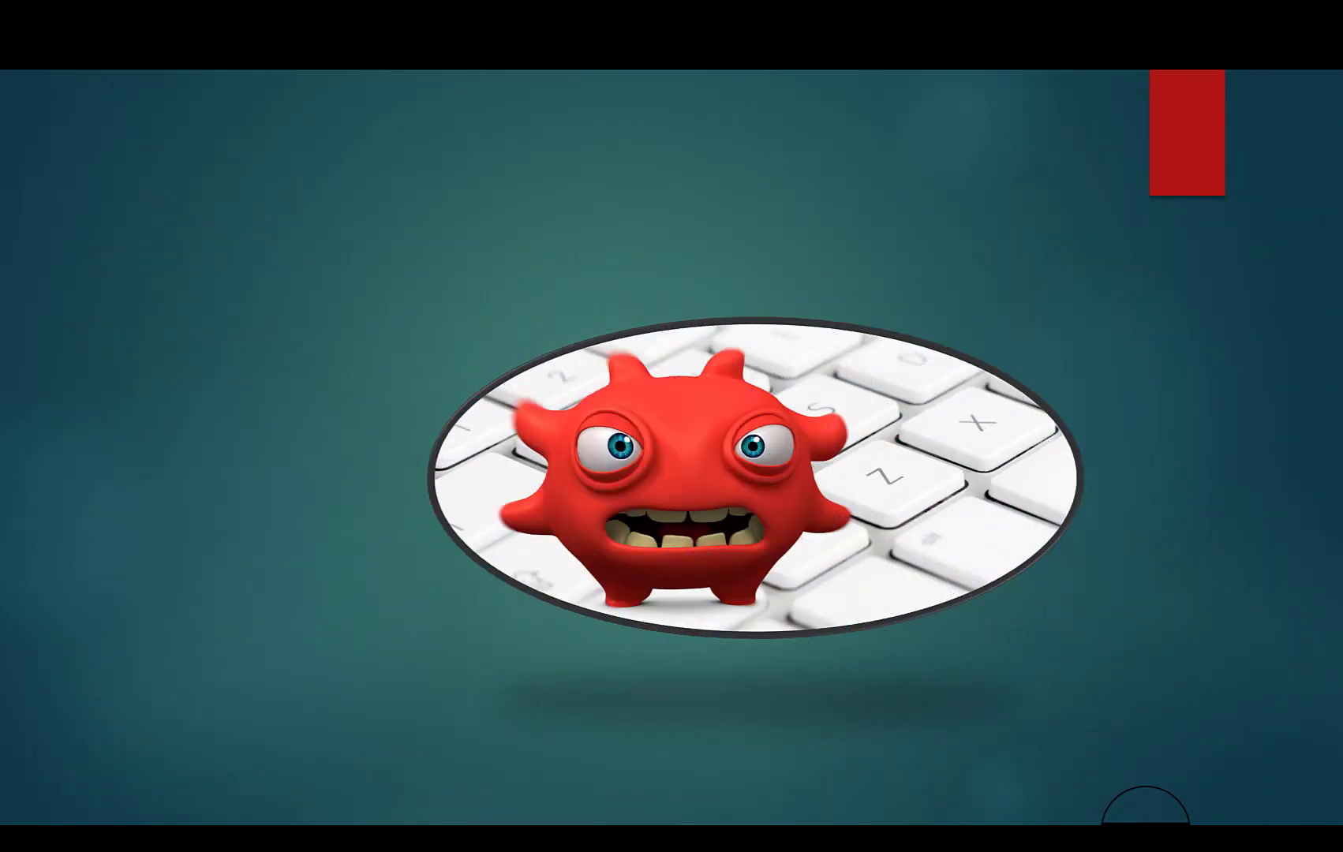
key(space)
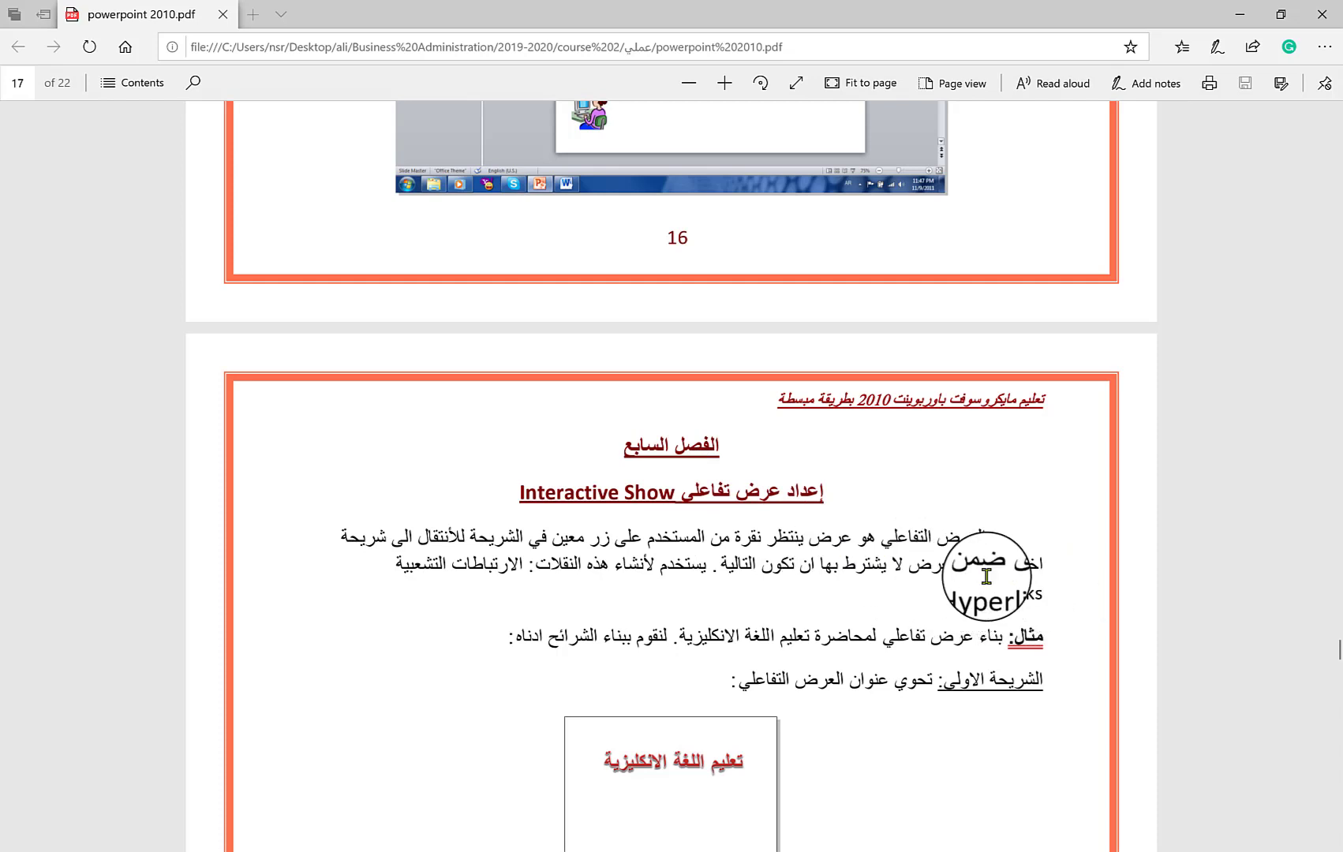
Look at chapter 6 from the PDF's table of contents, then return to the contents page
key(Home)
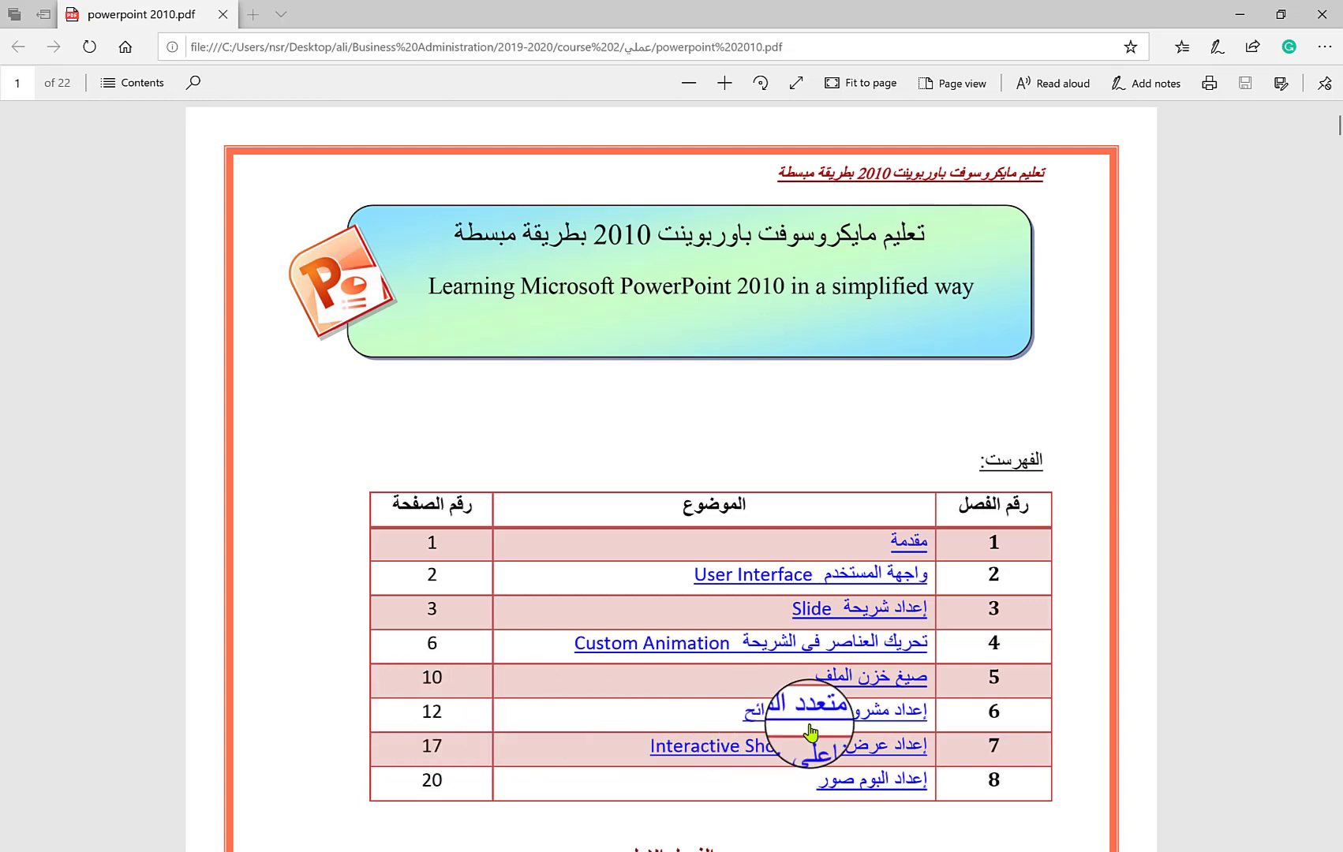
click(809, 714)
scroll(793, 627, down, 5)
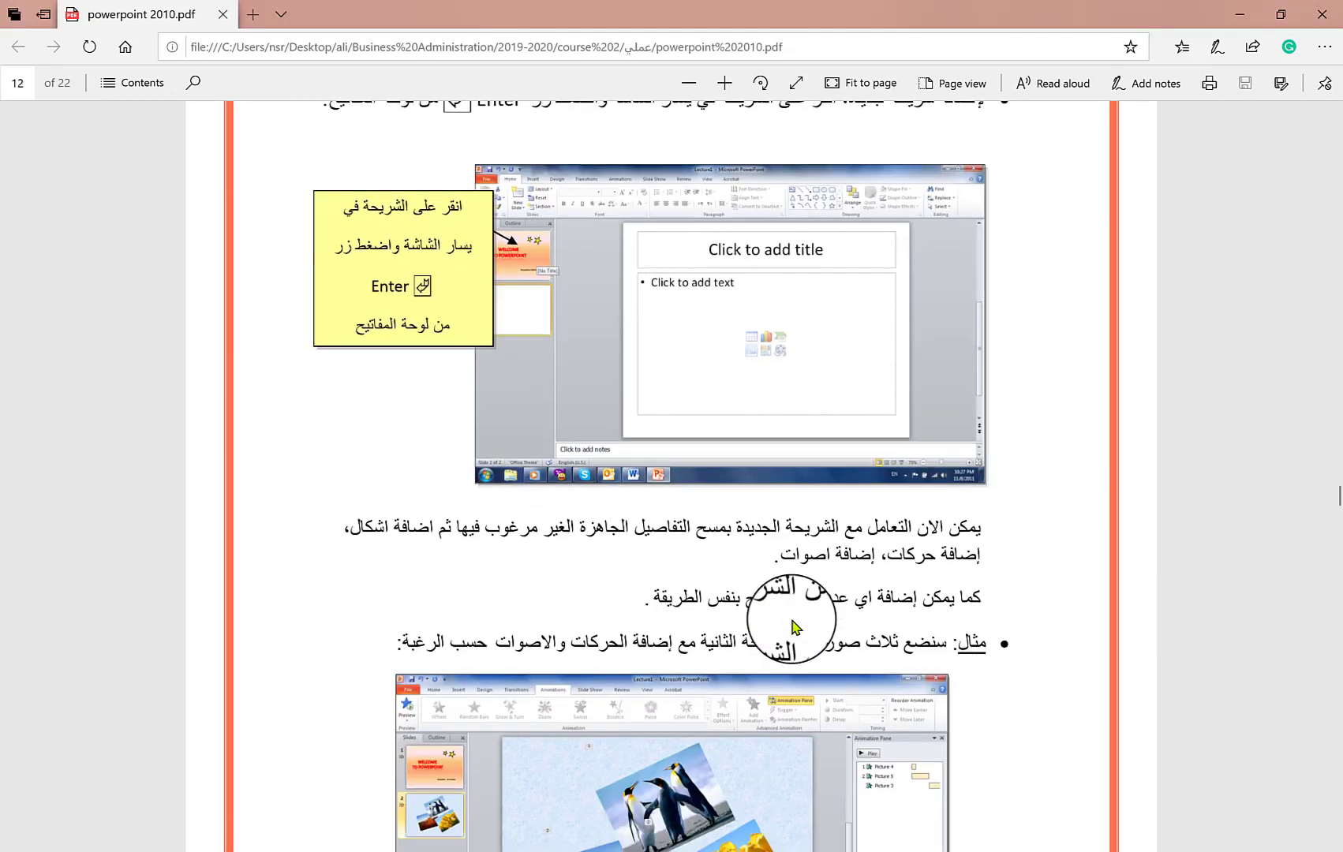
scroll(793, 627, up, 5)
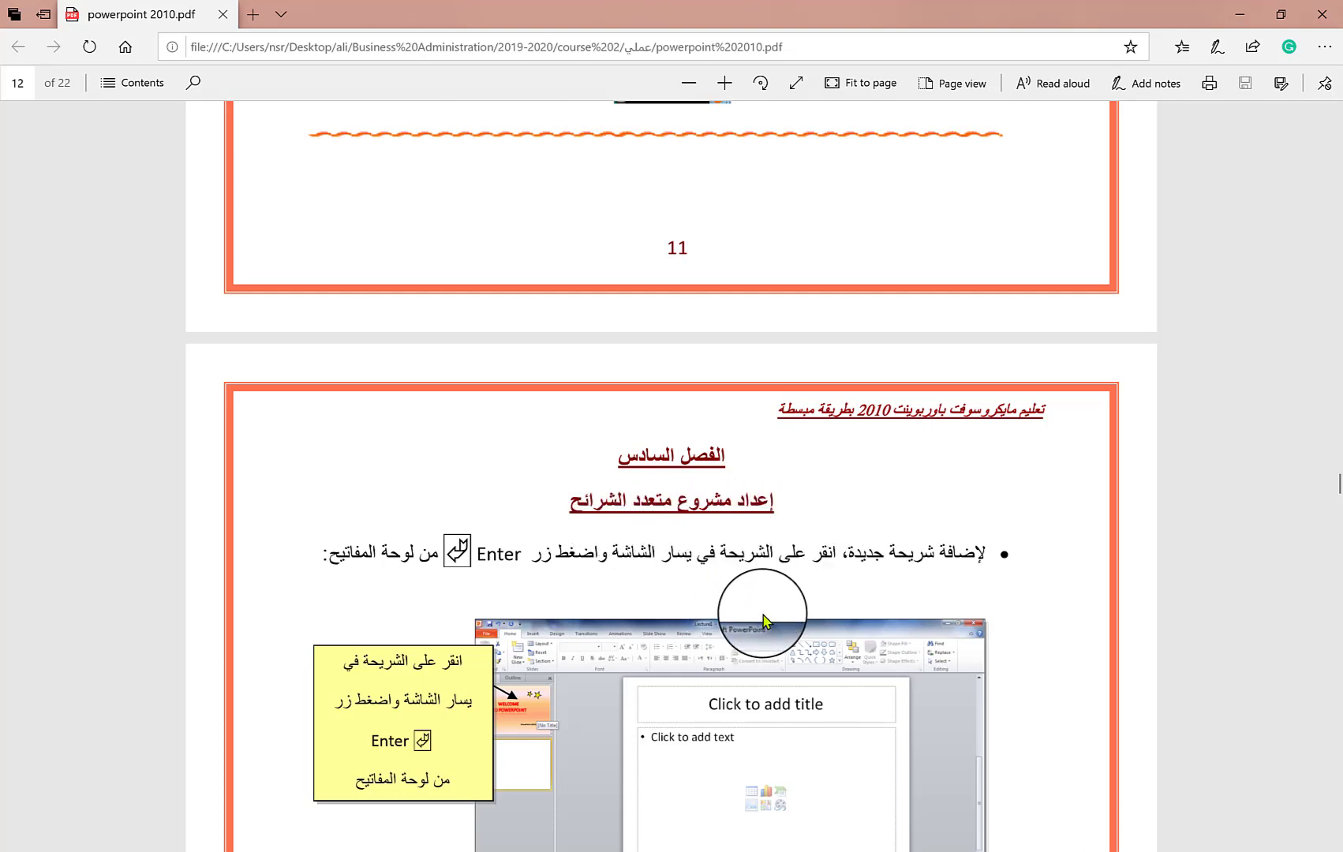
key(Home)
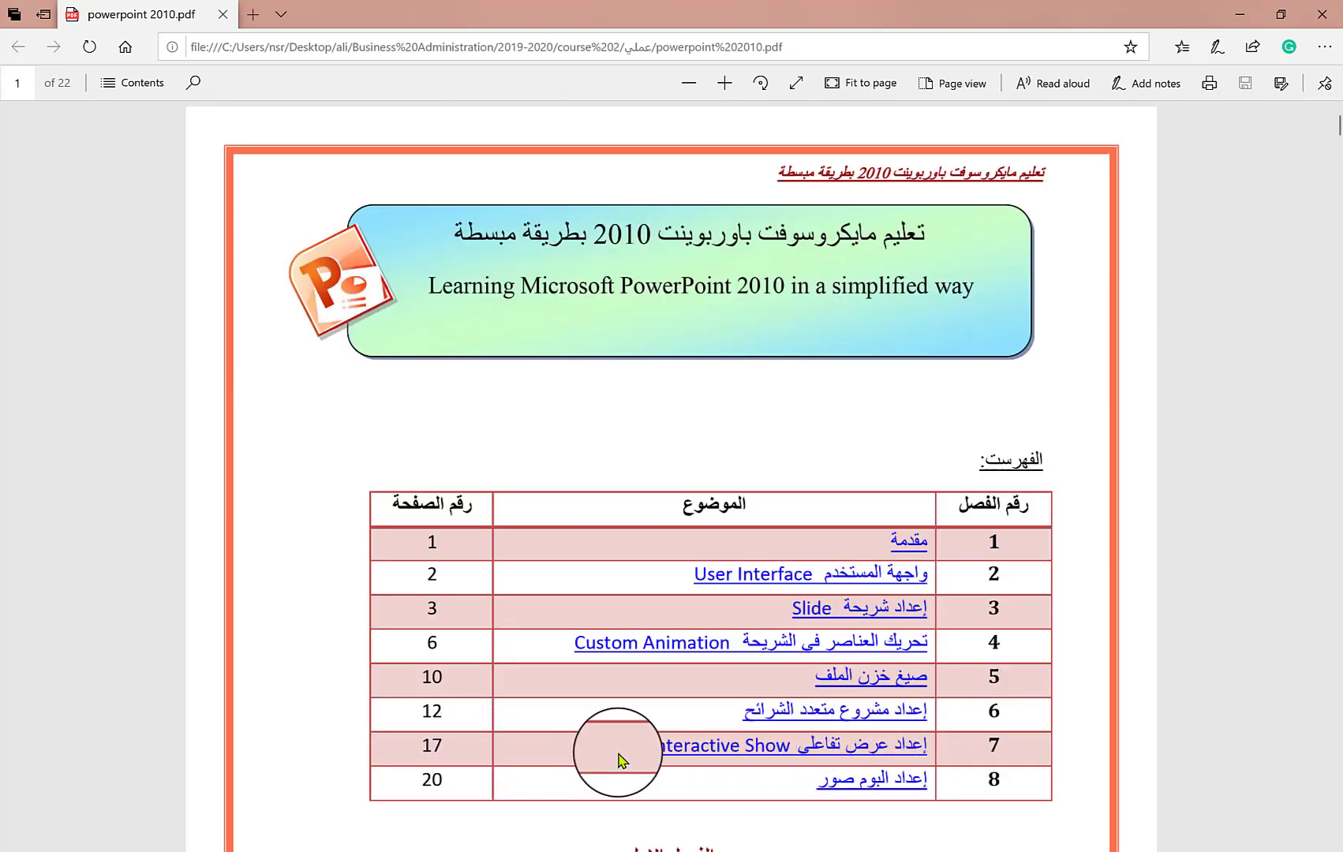
Show the Interactive Show chapter on page 17, then minimize Edge to the desktop
click(760, 755)
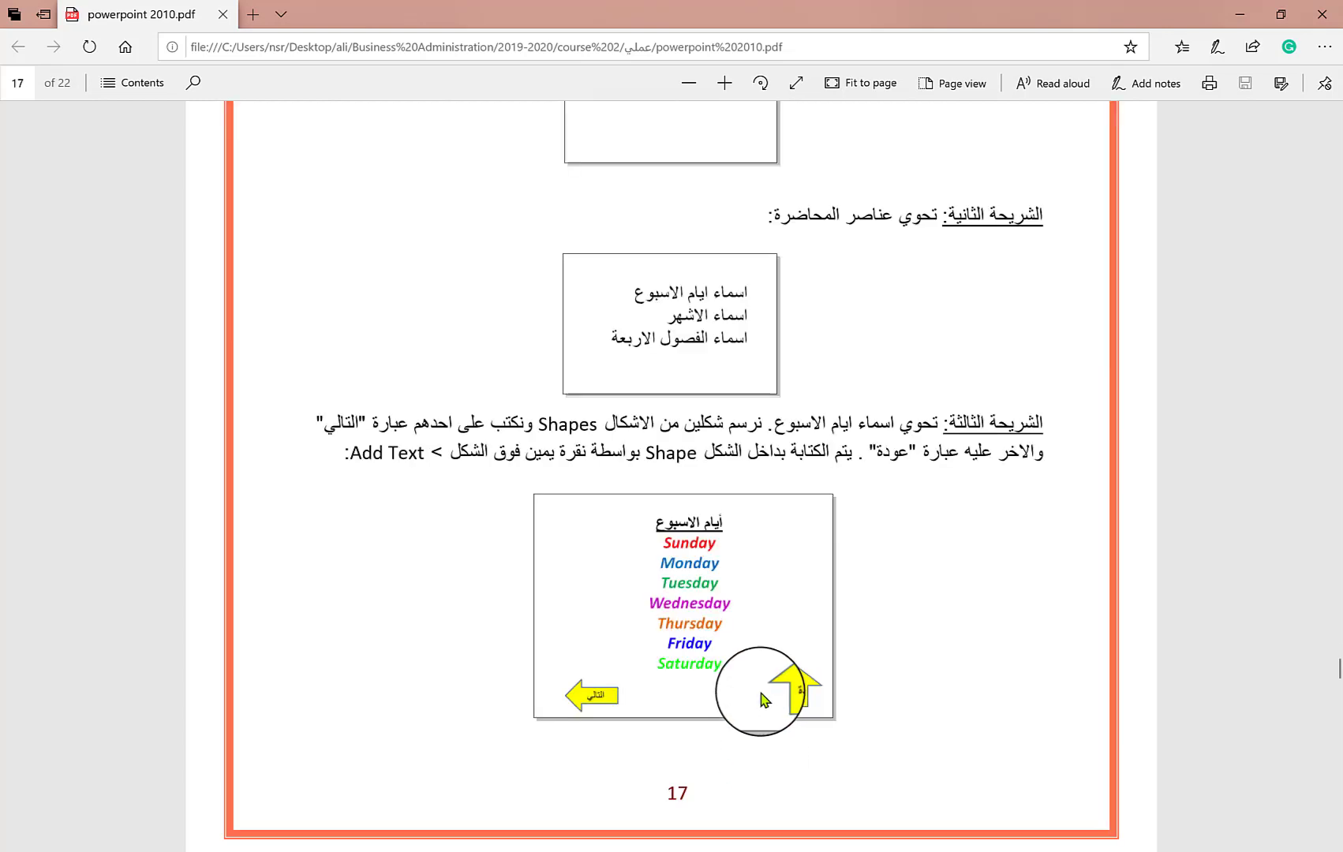
scroll(840, 264, up, 5)
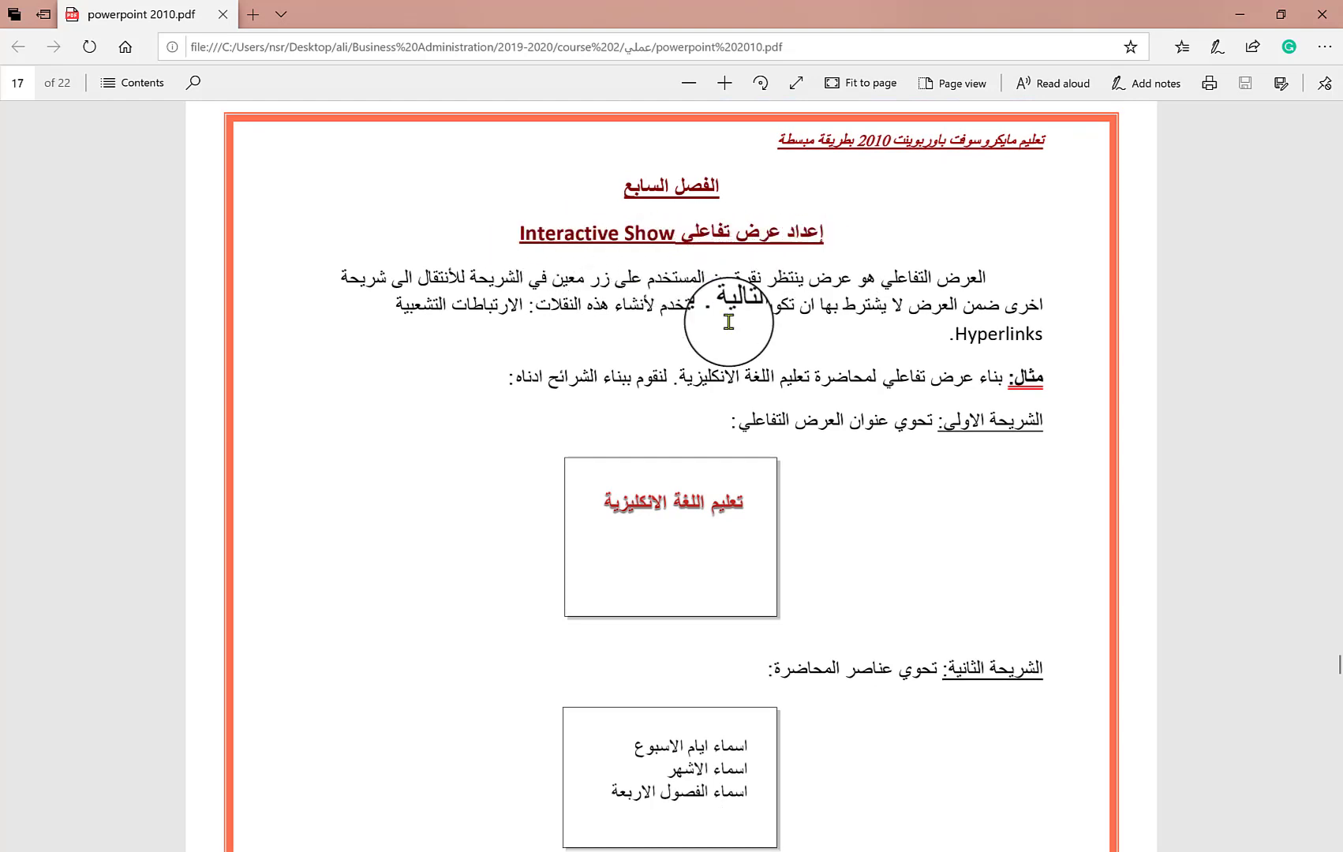
scroll(728, 322, down, 2)
scroll(998, 621, up, 6)
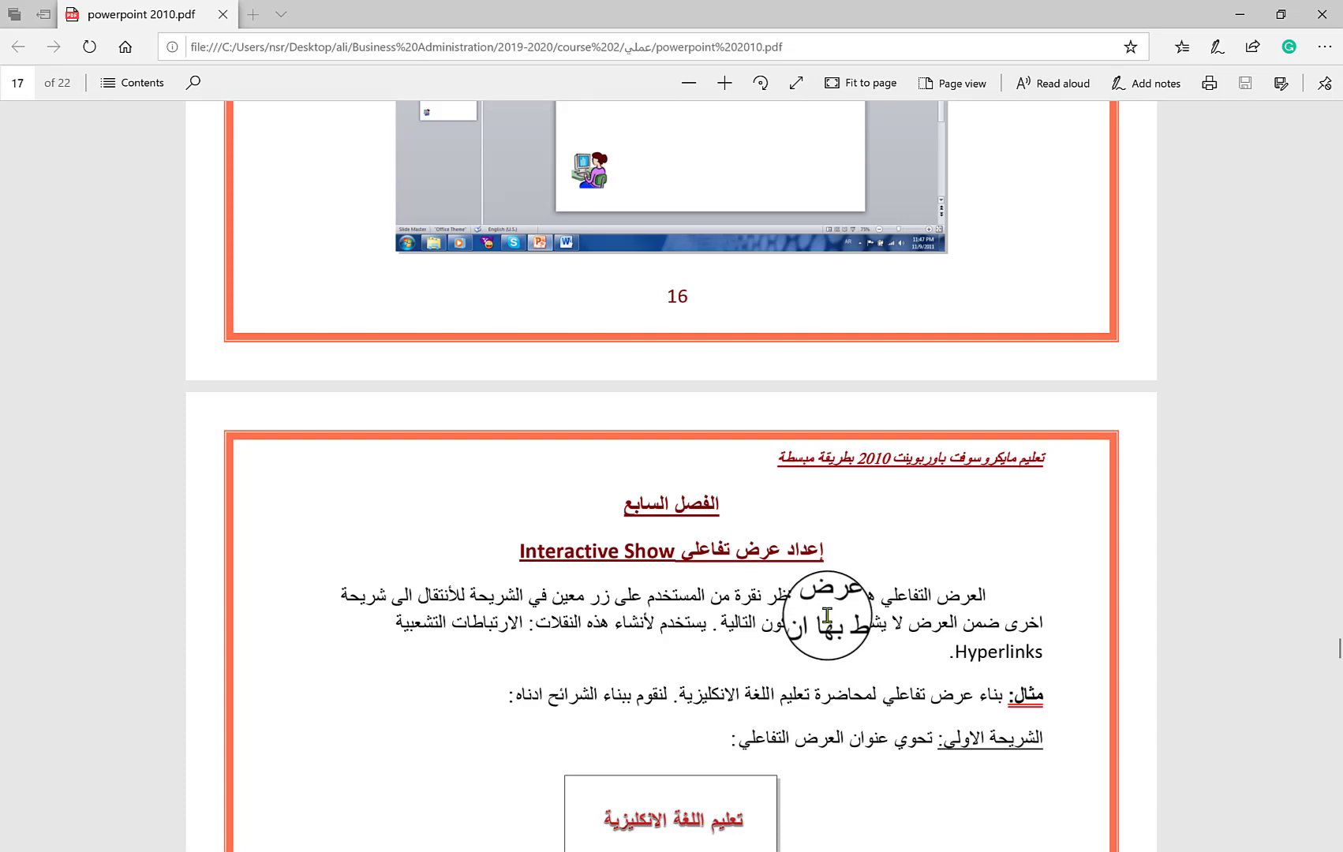
click(1235, 10)
Open the lecture file محاضرة 3 from the desktop
click(906, 215)
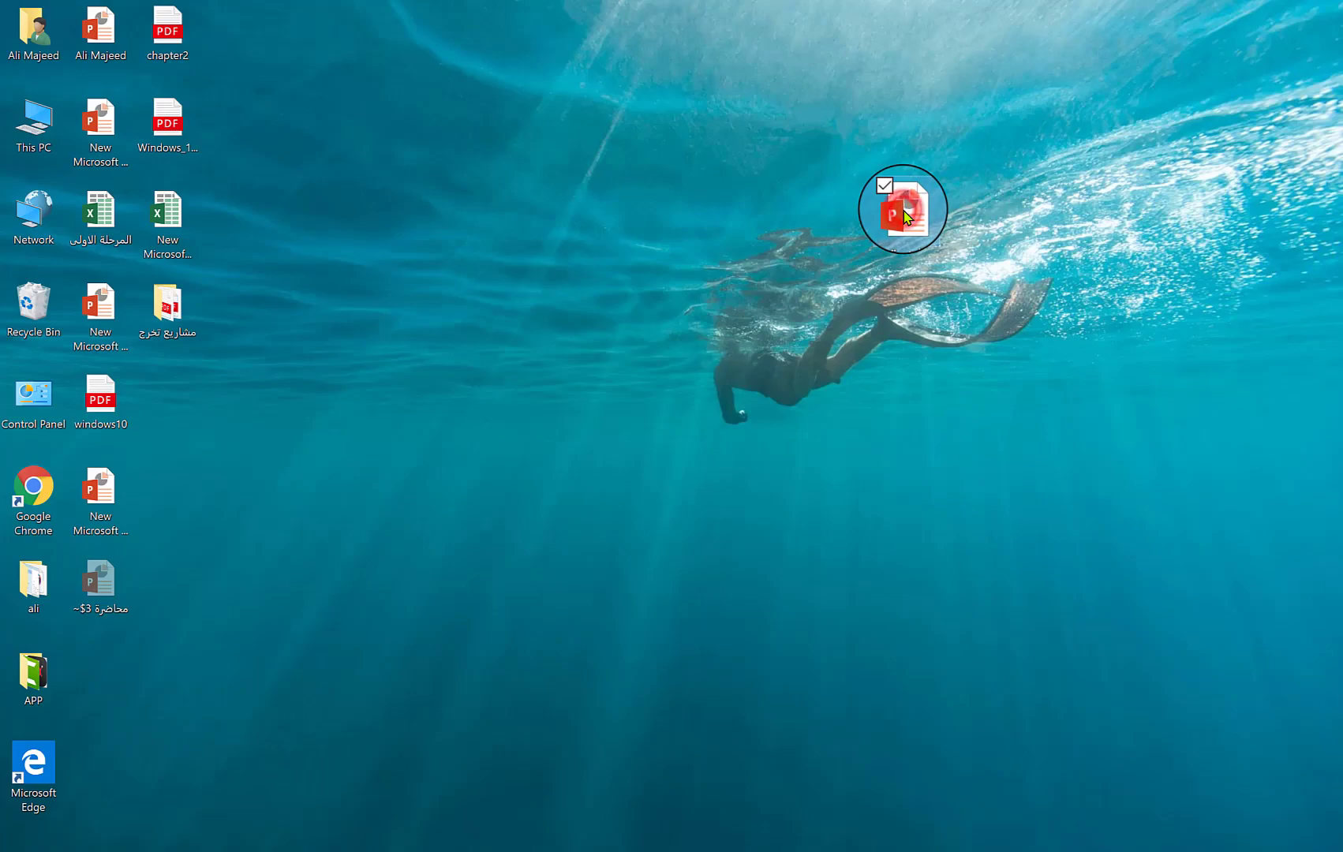
double_click(905, 215)
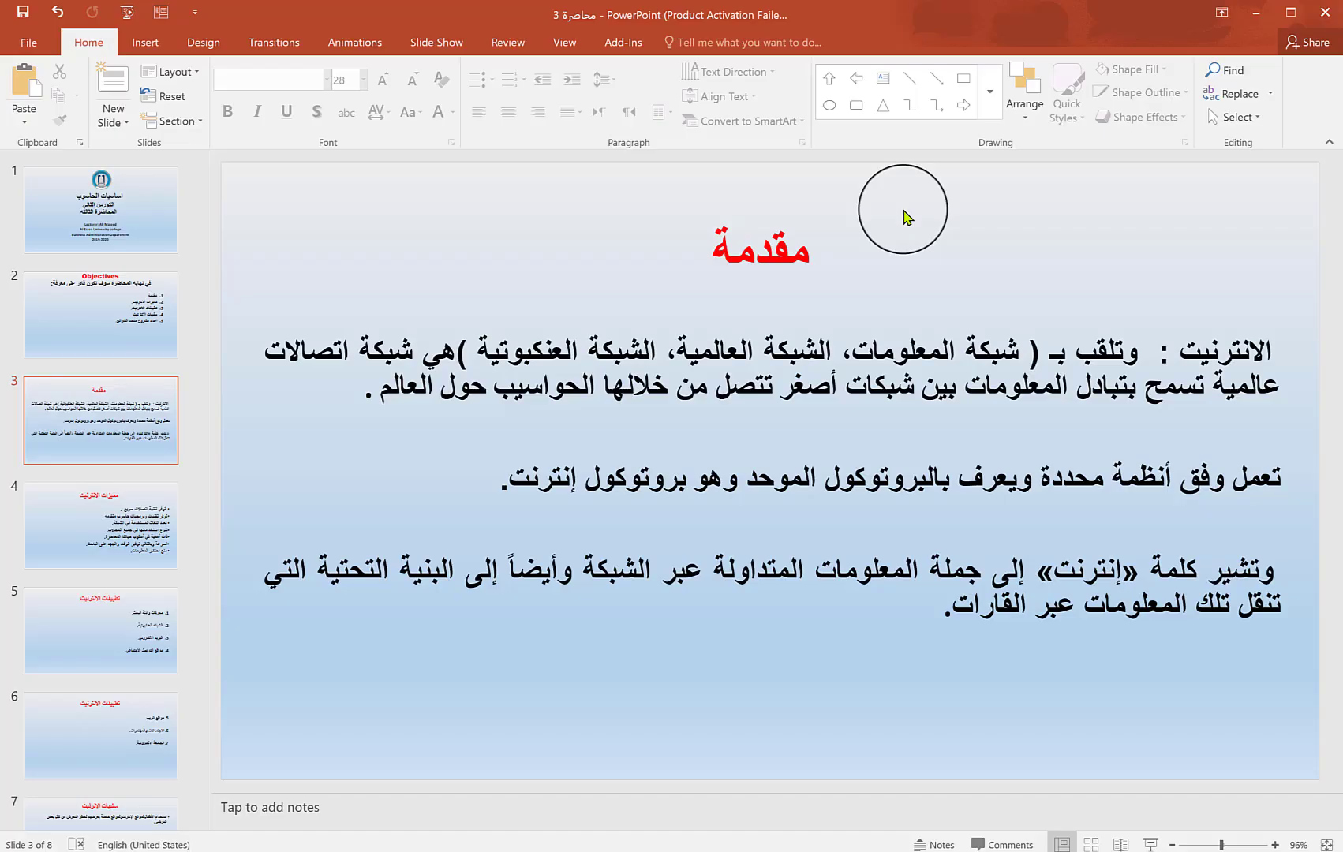
scroll(300, 269, up, 2)
scroll(96, 474, down, 5)
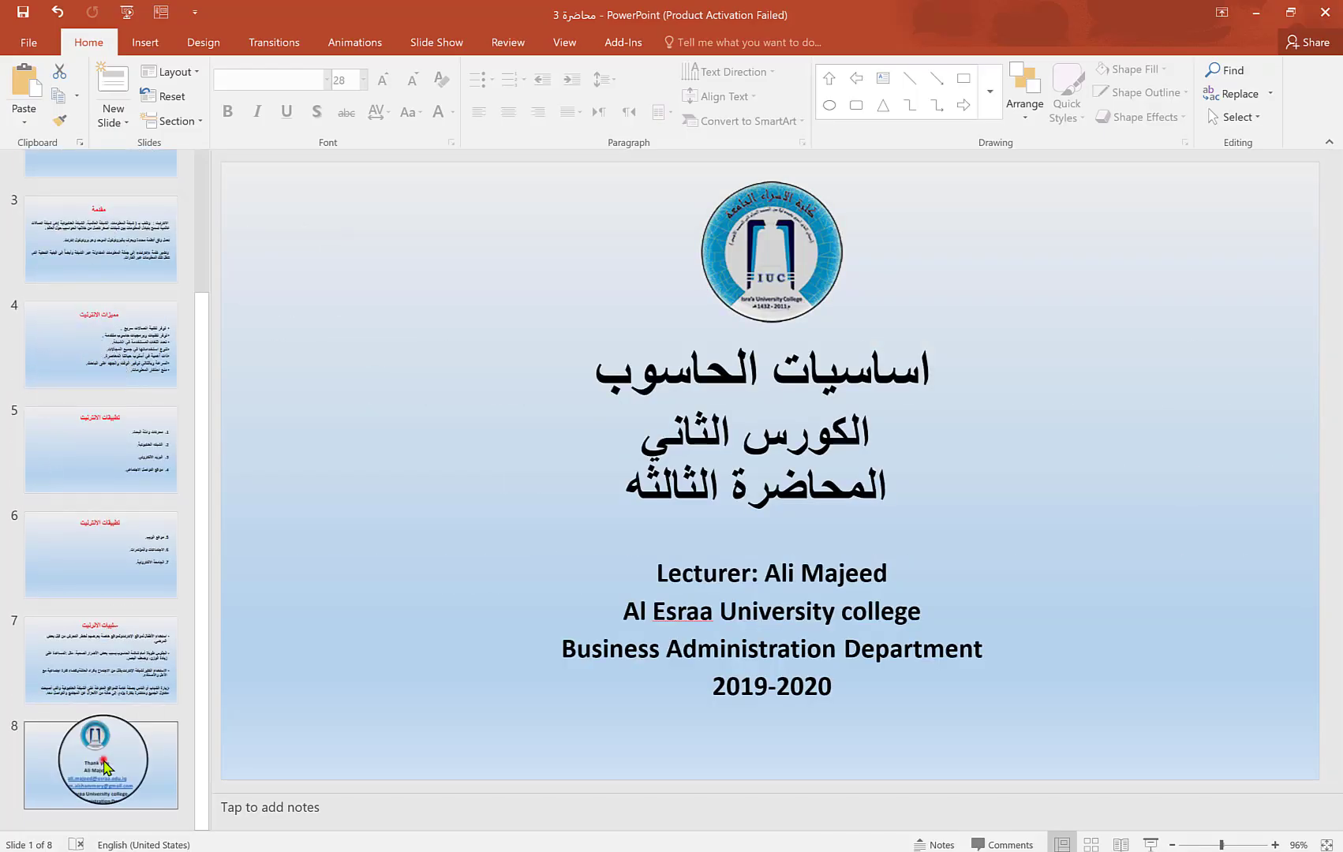
Step back through the slide thumbnails to the title slide and the Objectives slide
click(105, 679)
click(127, 541)
click(120, 457)
click(120, 359)
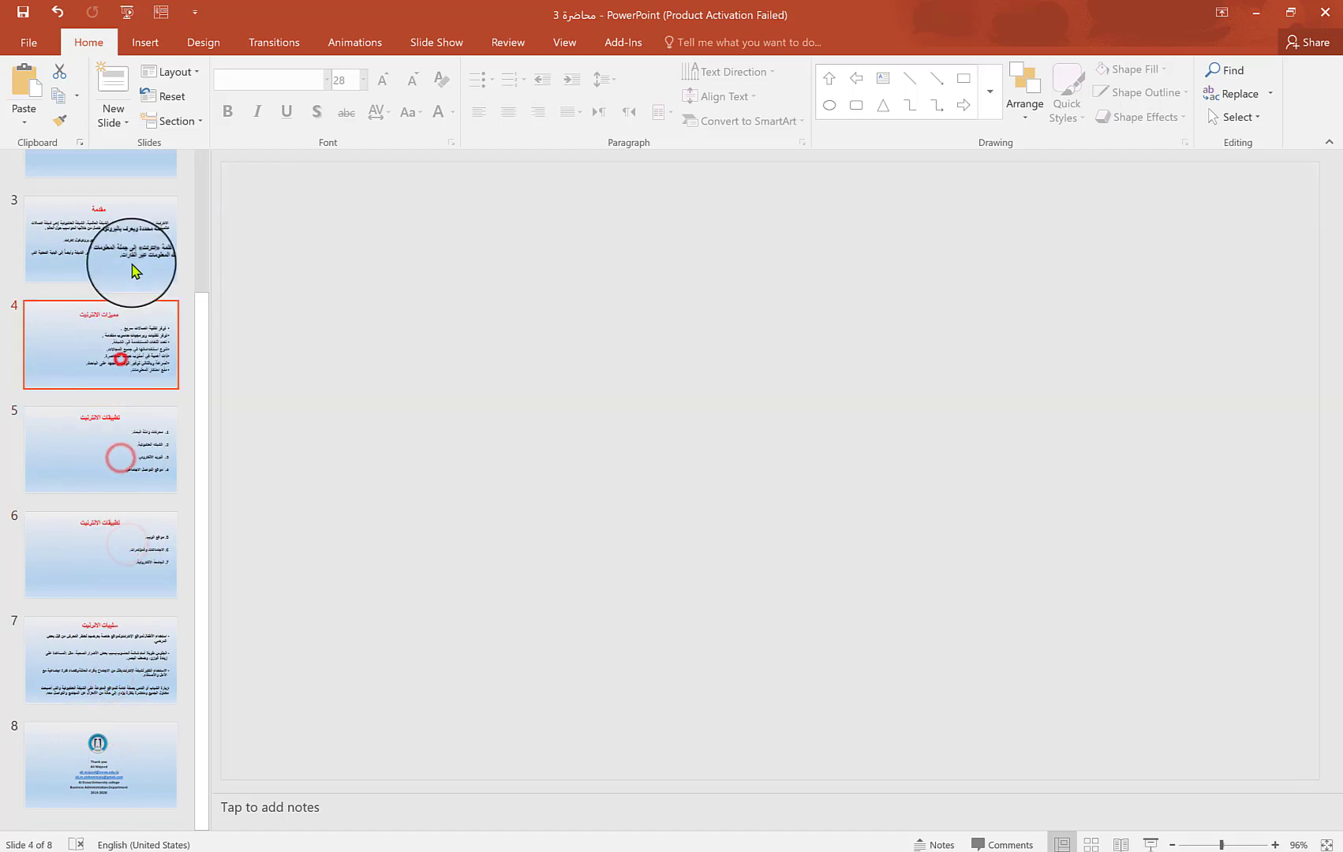
click(131, 267)
scroll(135, 299, up, 2)
scroll(135, 308, up, 1)
click(142, 320)
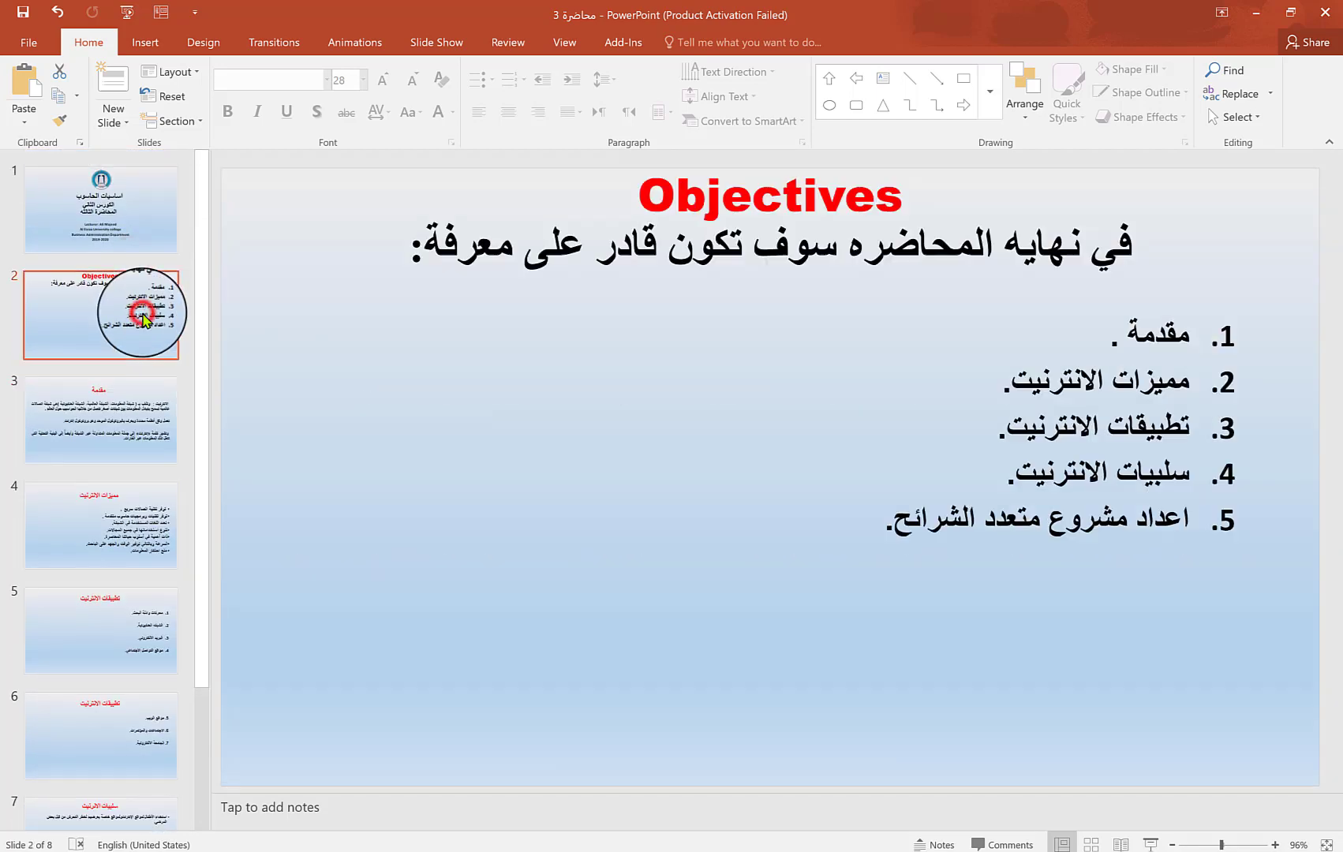
click(109, 227)
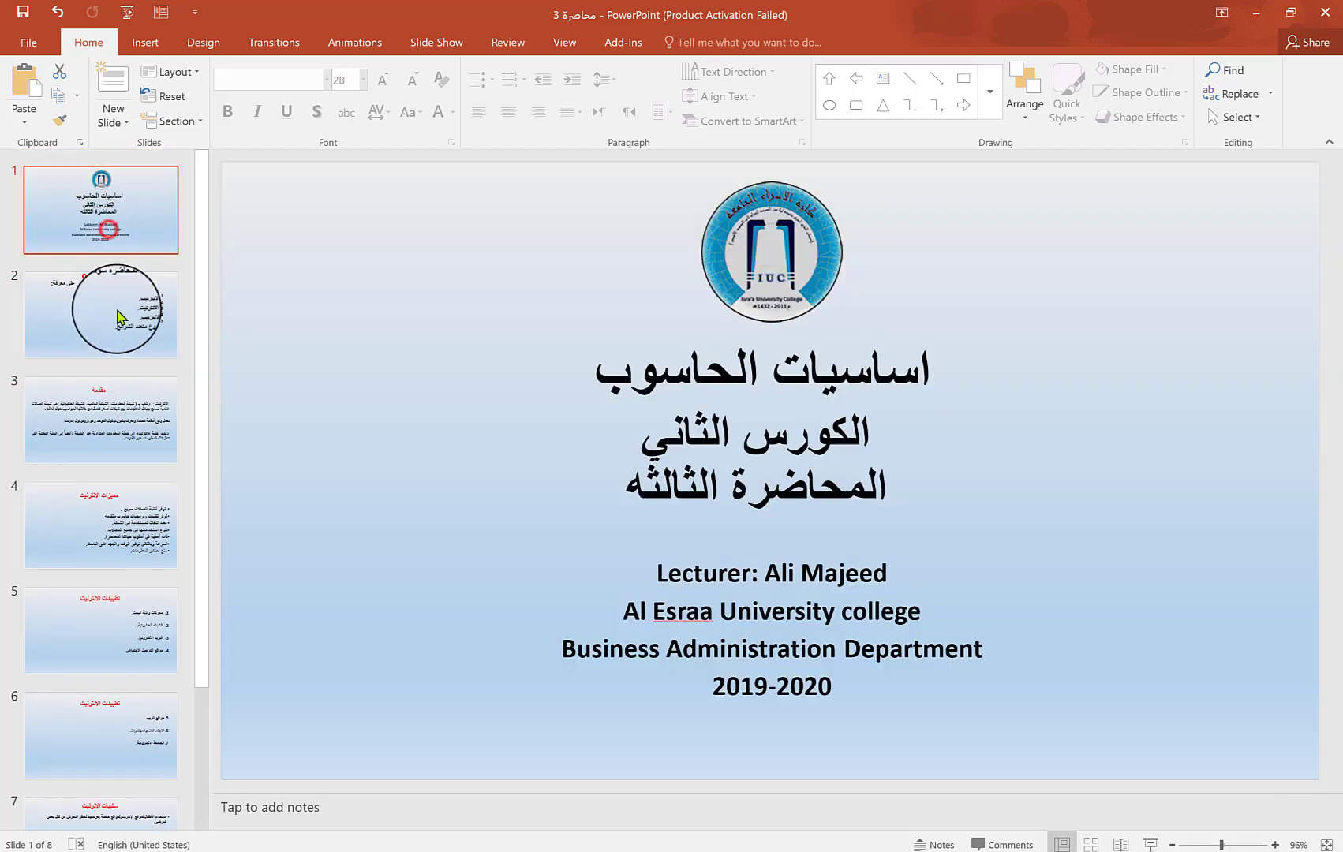
click(129, 314)
Compare the Objectives list against slides 3, 4, 5 and 7 about the internet
click(1140, 330)
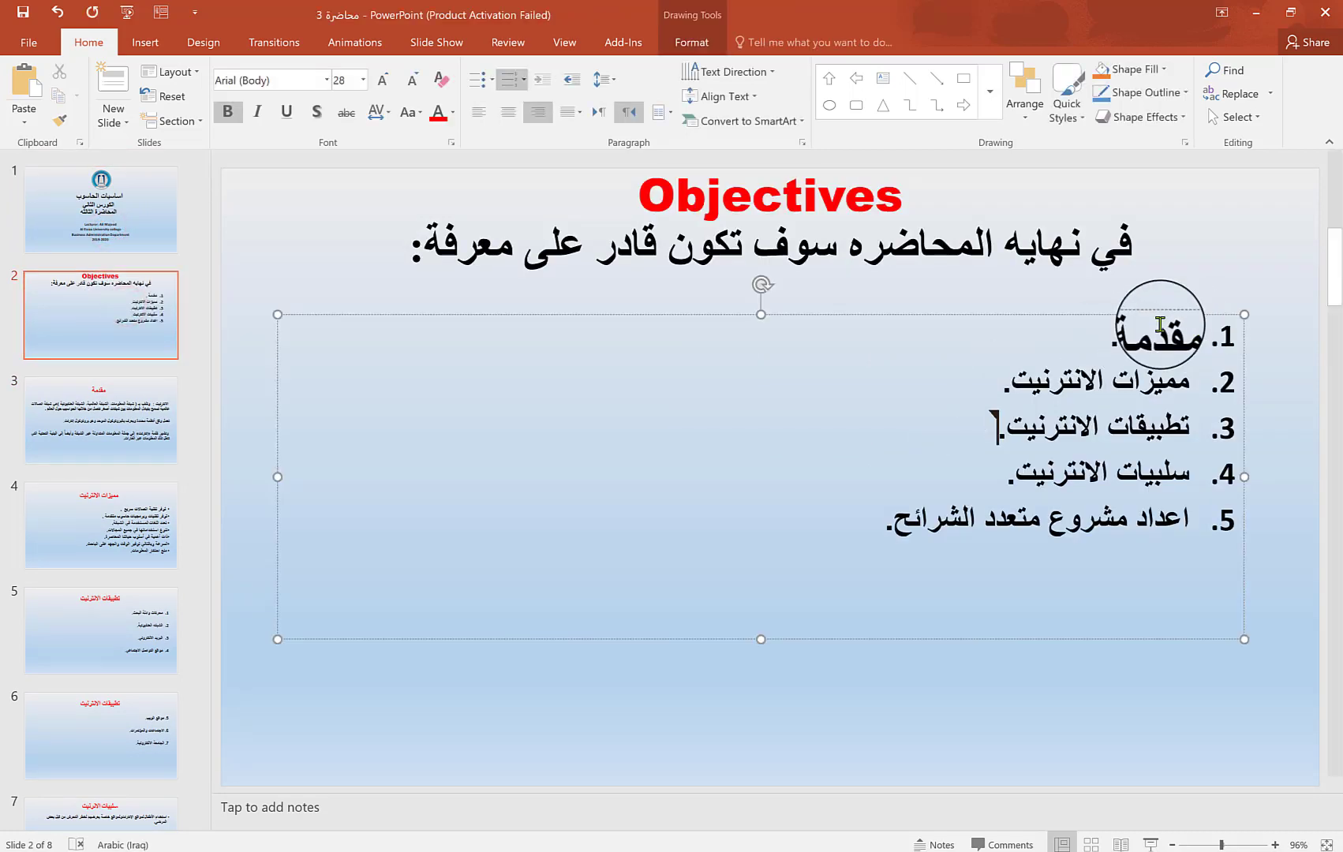
click(105, 392)
click(122, 355)
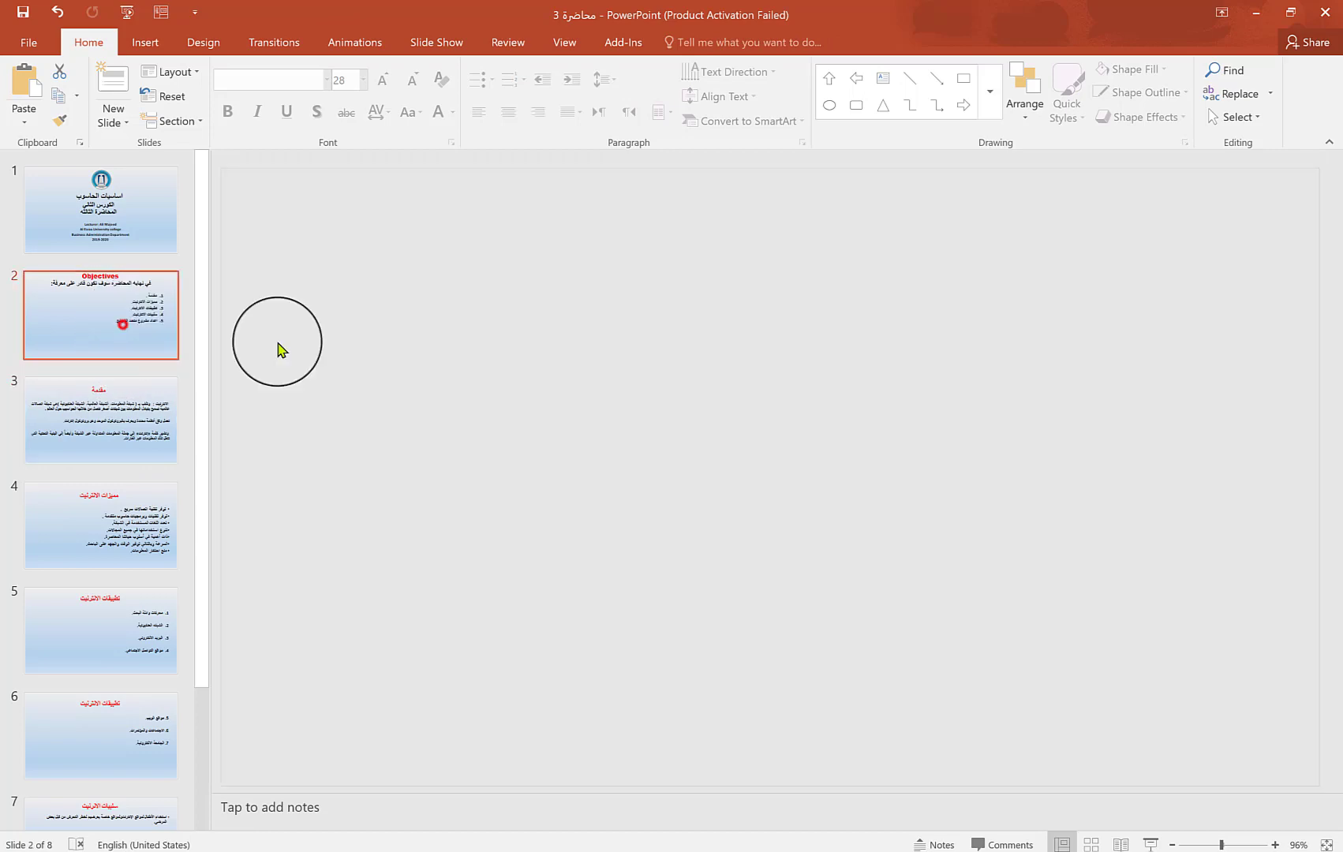
click(93, 522)
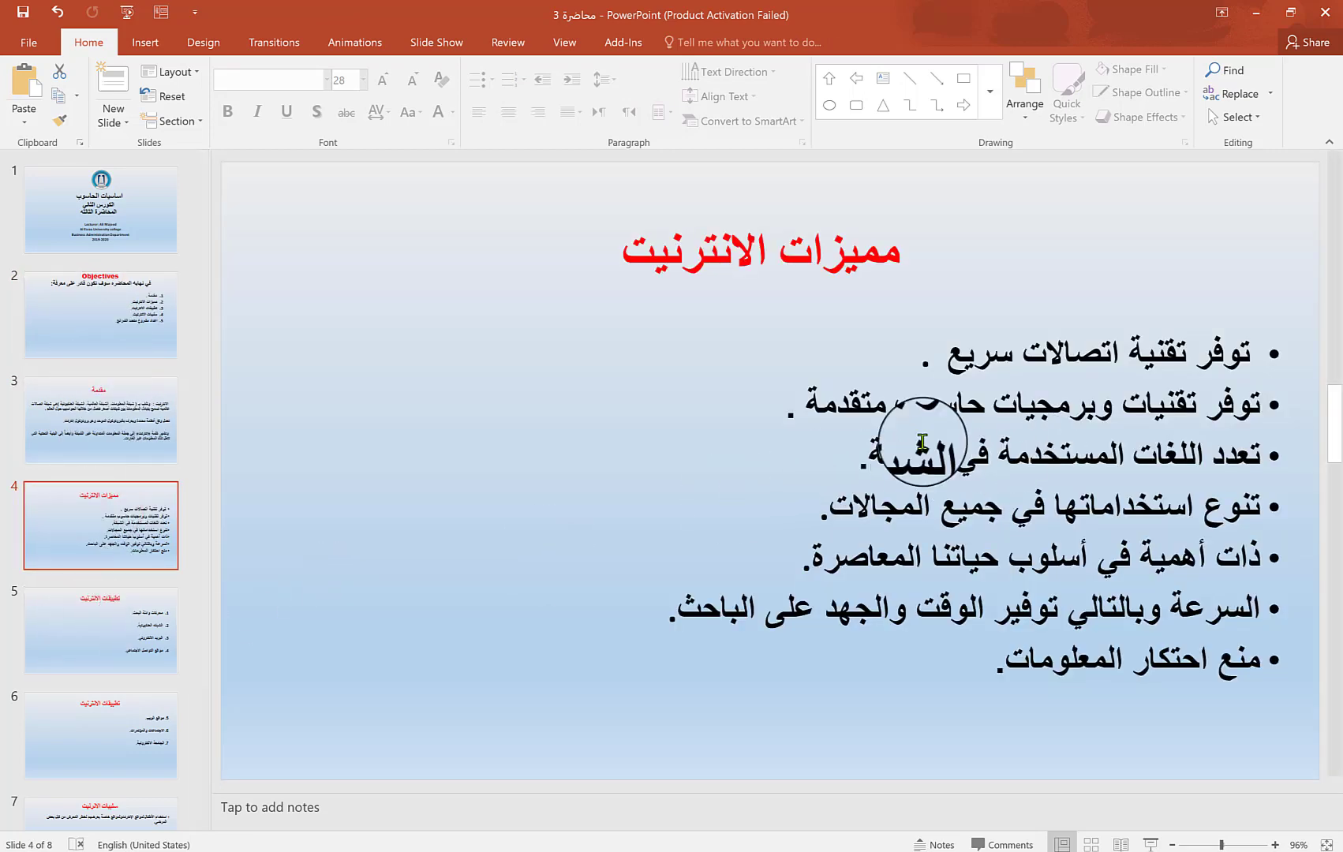
click(100, 300)
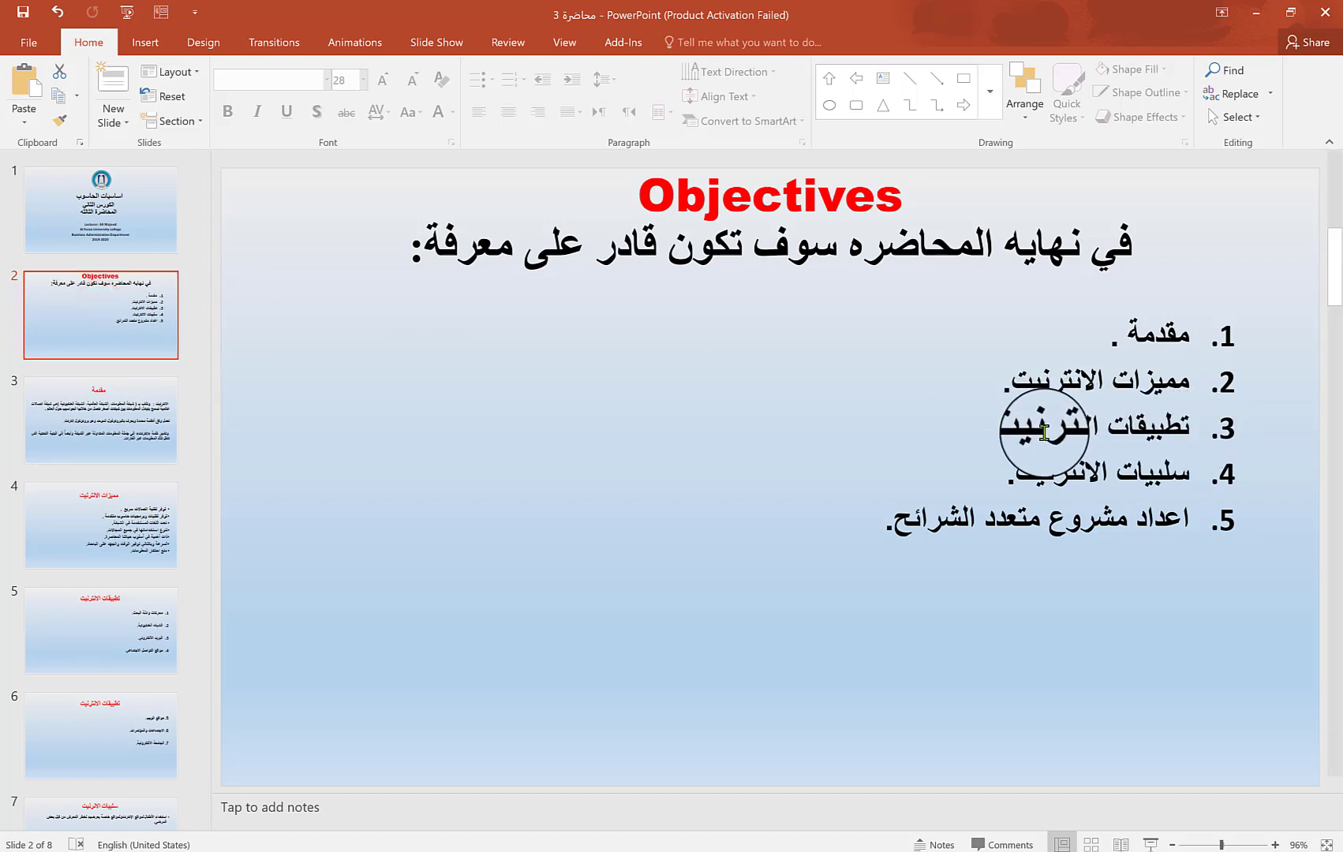
click(85, 616)
click(134, 341)
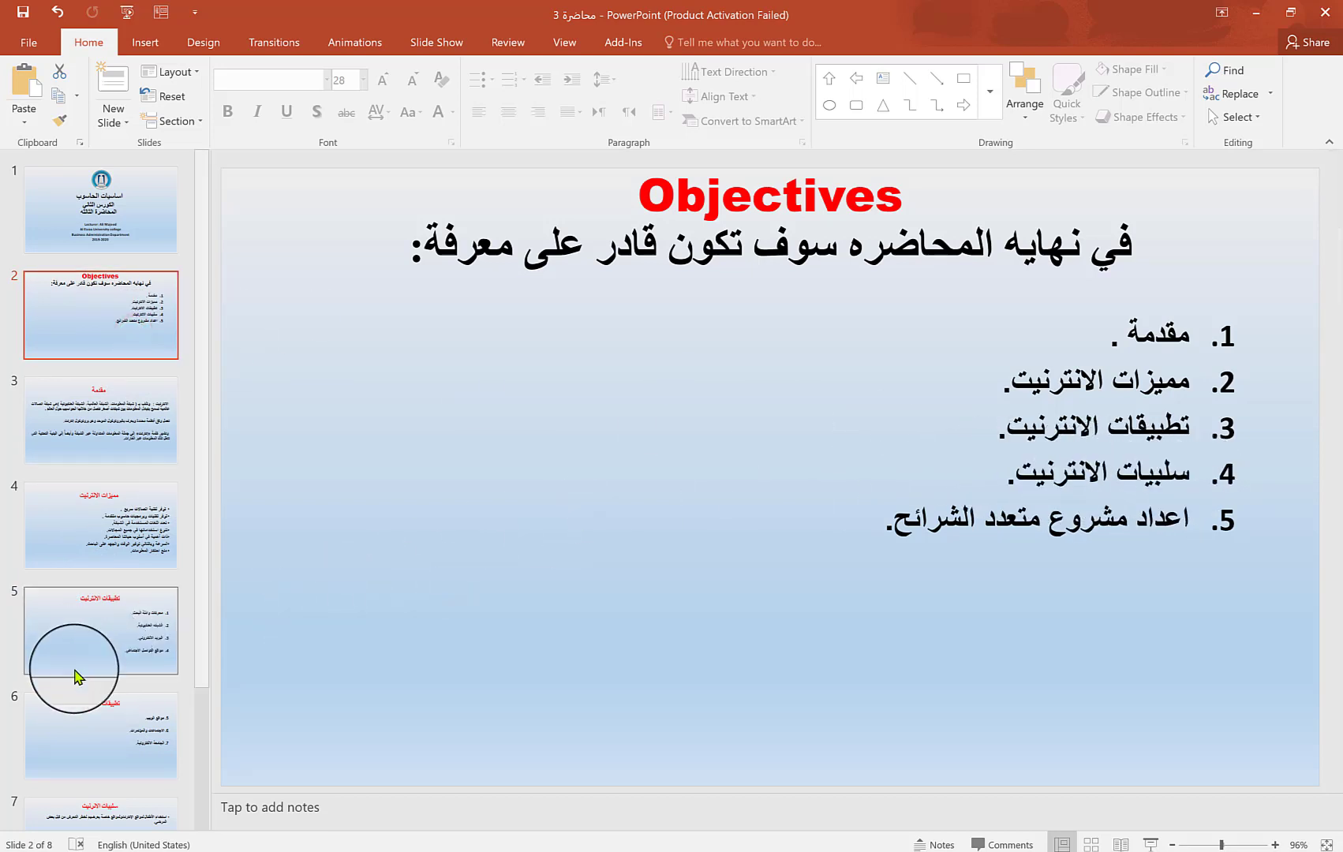
scroll(146, 670, down, 3)
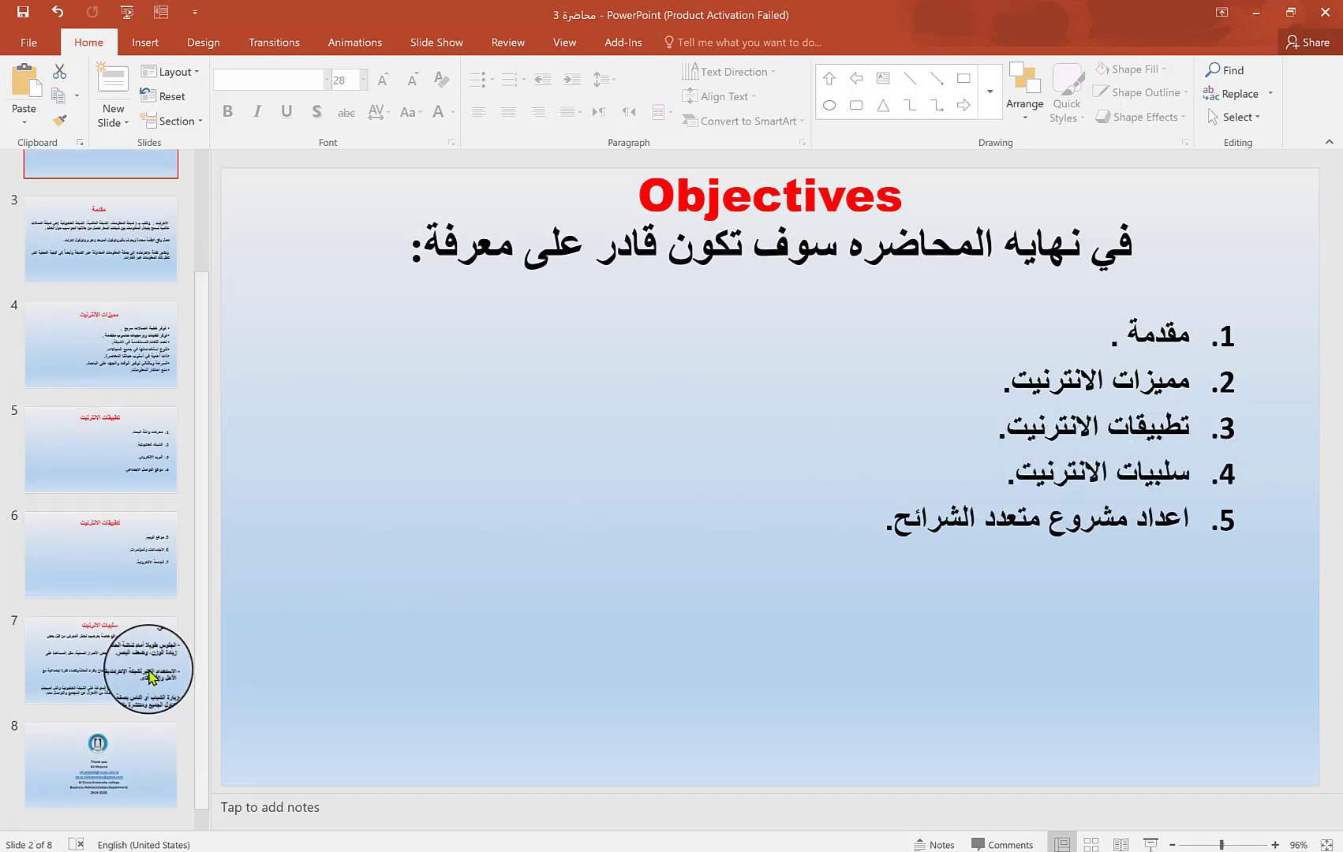
click(90, 641)
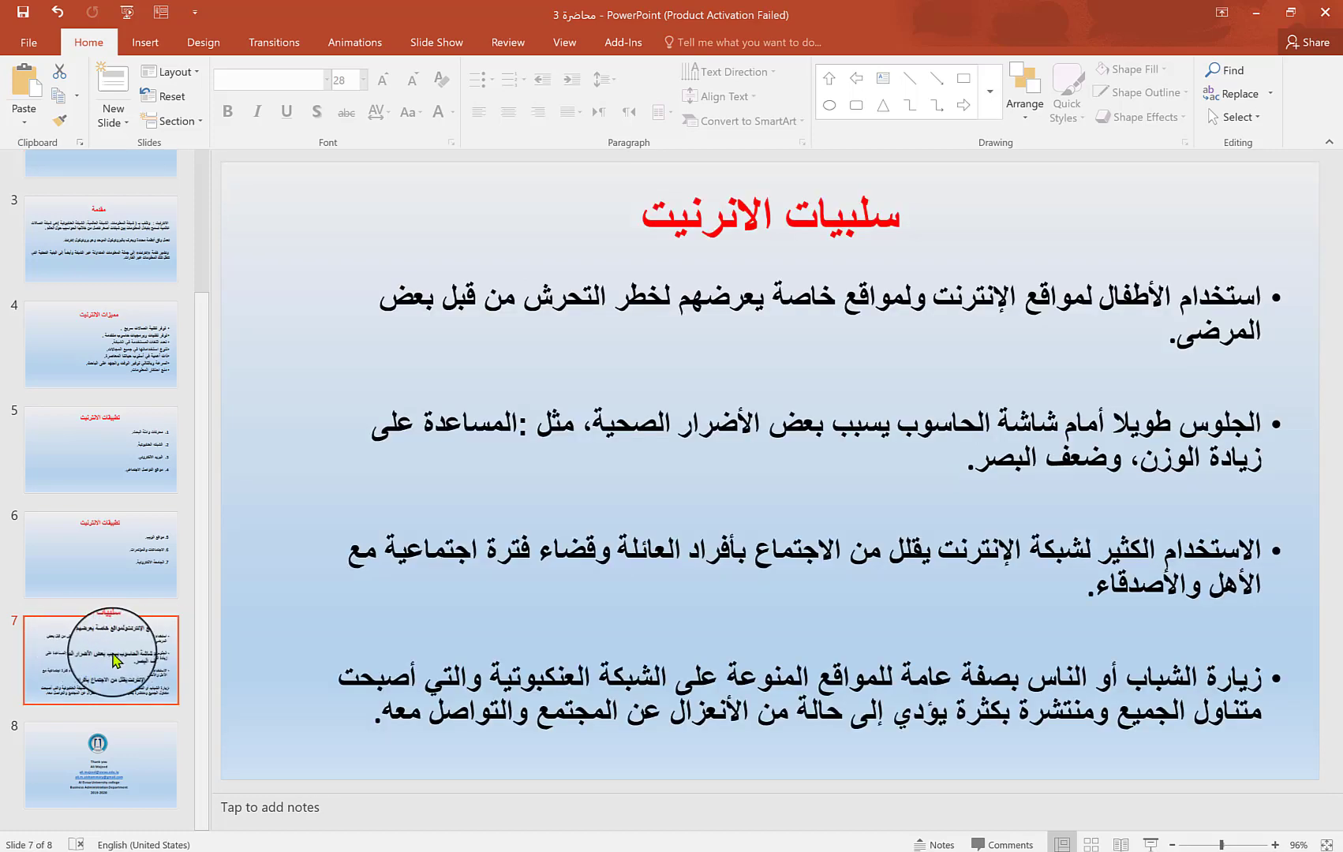
scroll(399, 518, up, 5)
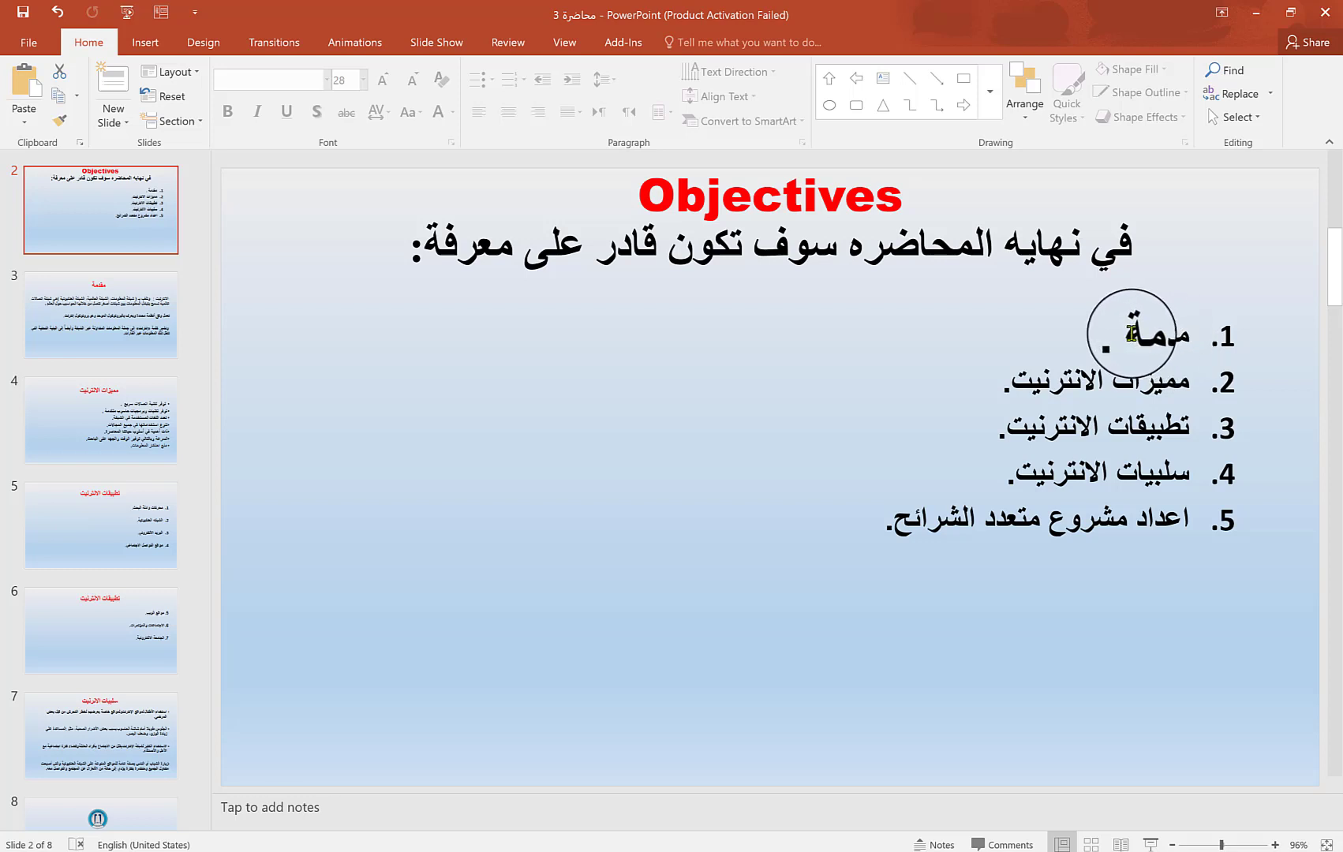
Hyperlink the word مقدمة in the Objectives list to slide 3 (مقدمة) in this document
click(844, 586)
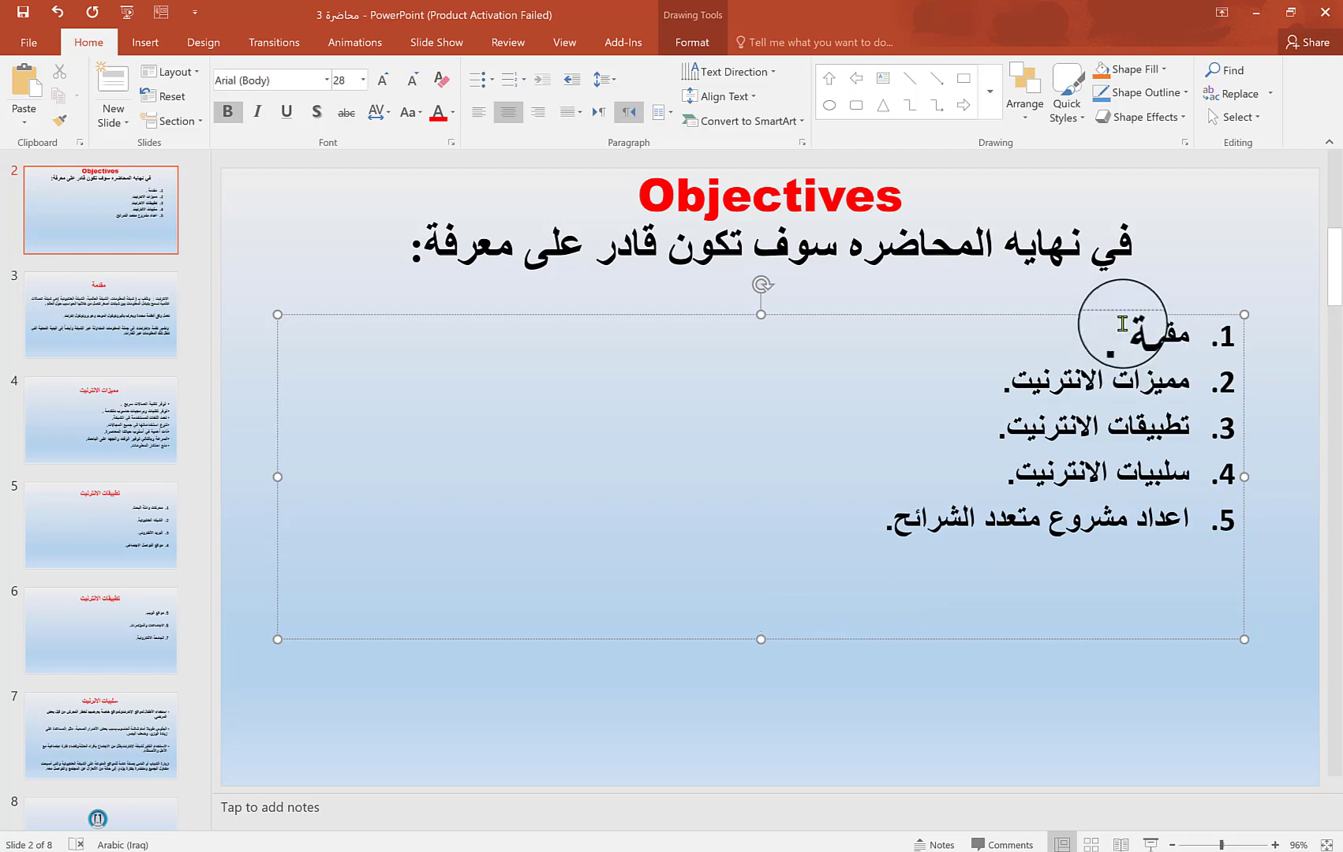
drag(1125, 338, 1186, 338)
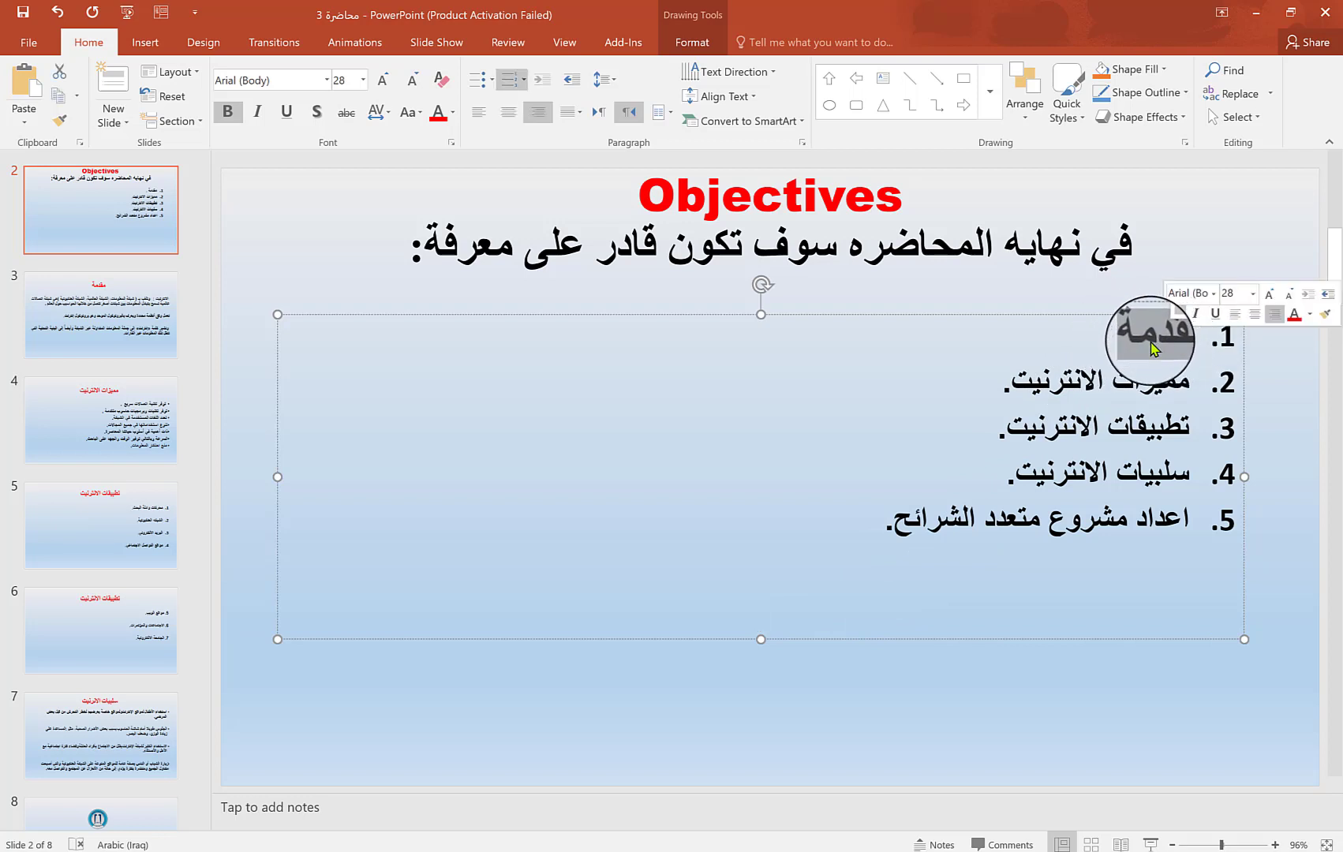
right_click(1150, 347)
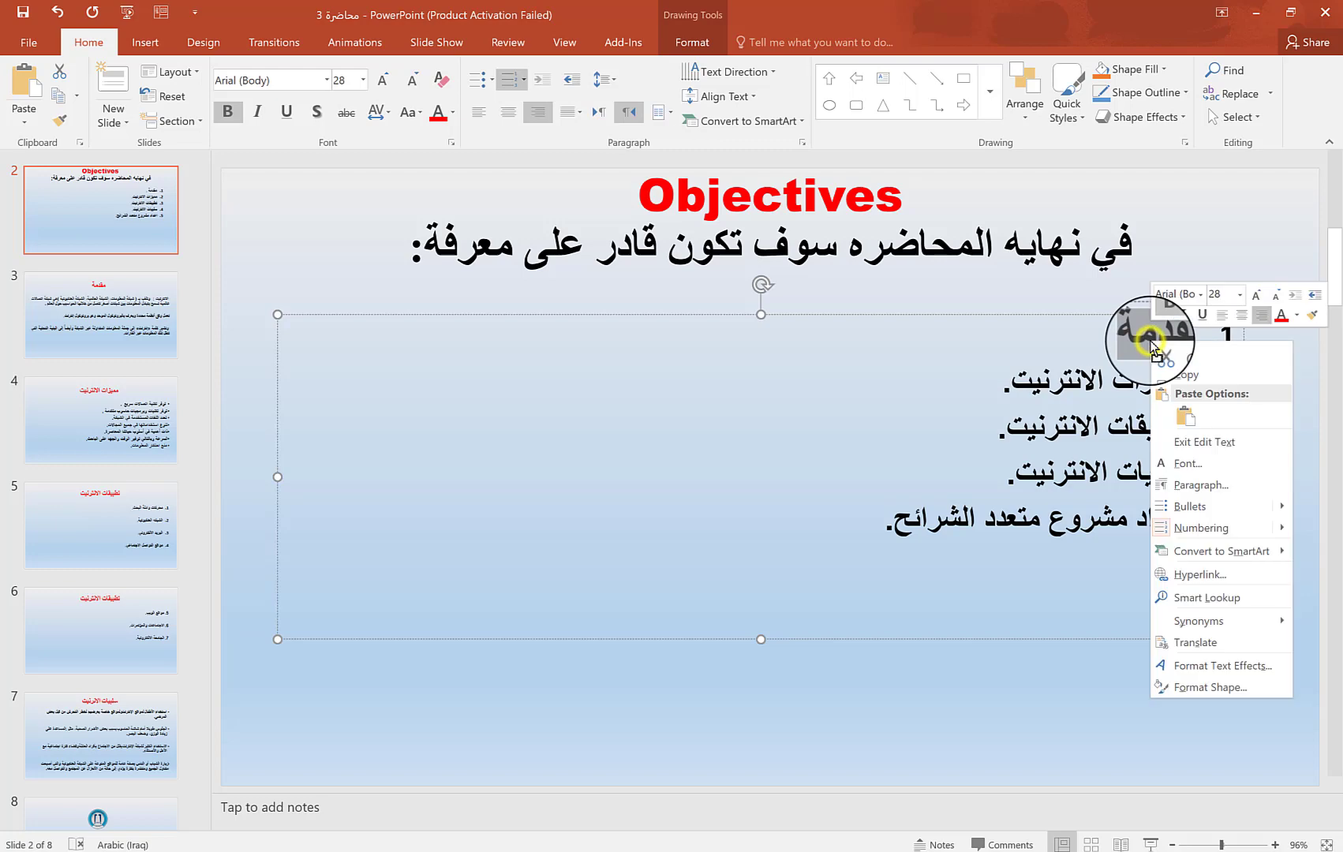
click(1214, 575)
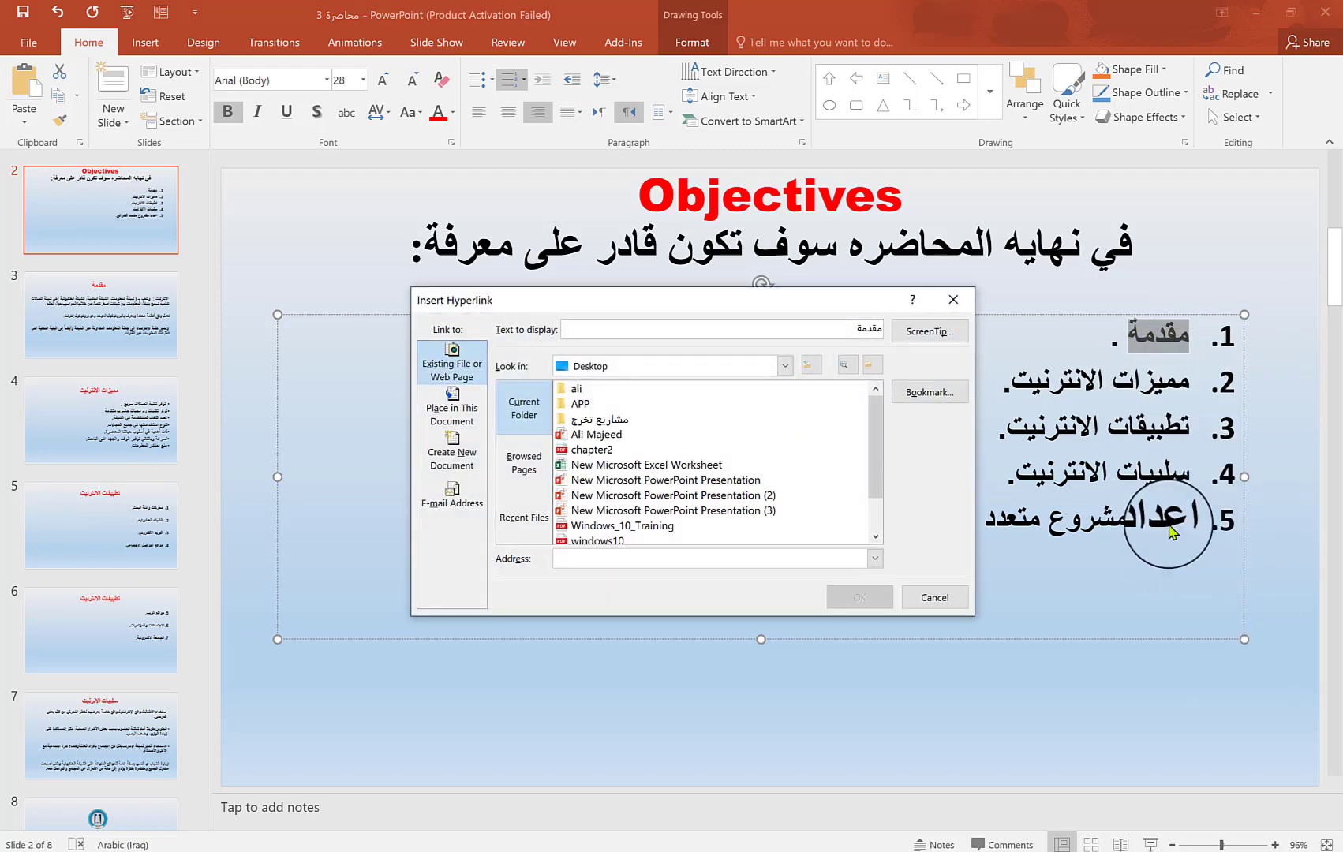
drag(805, 302, 749, 300)
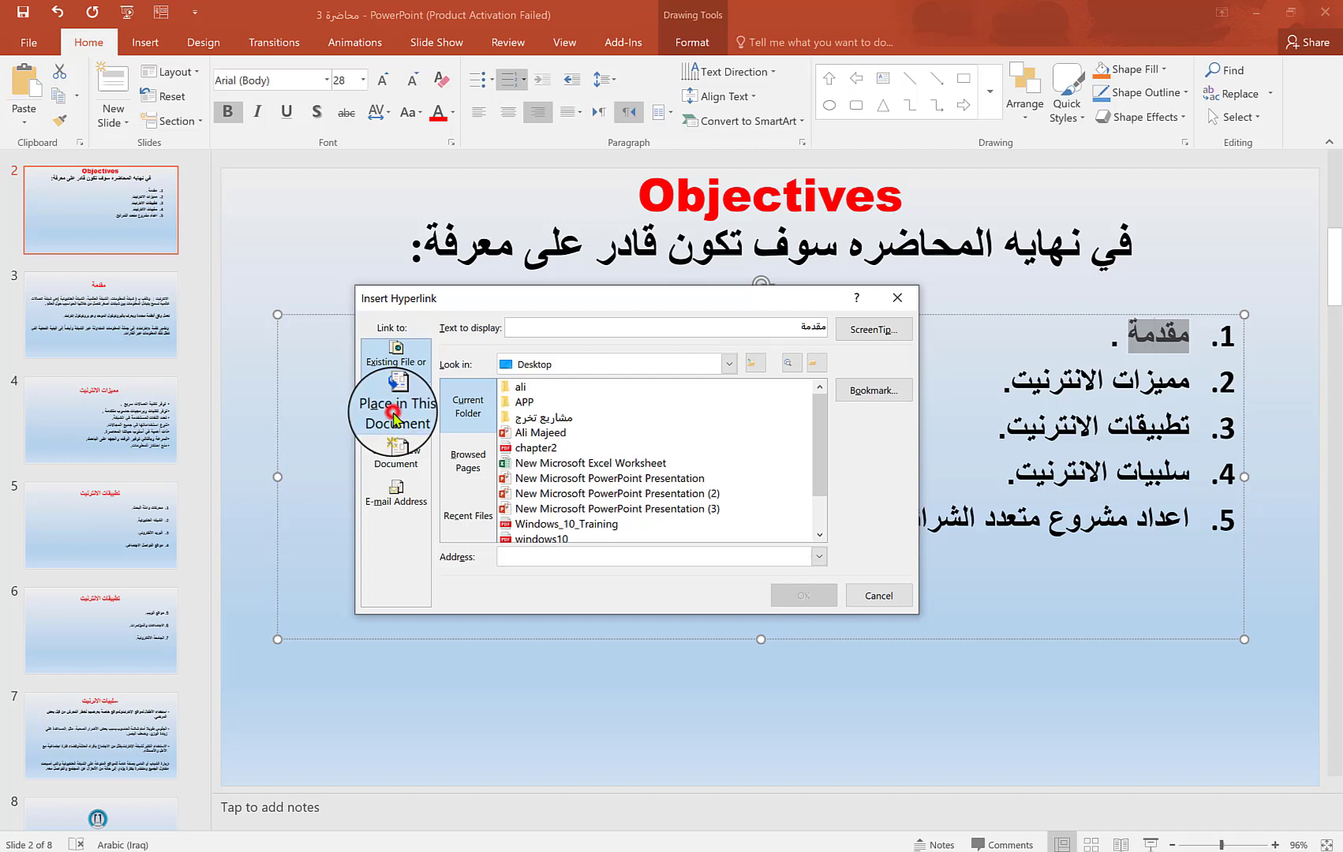
click(393, 419)
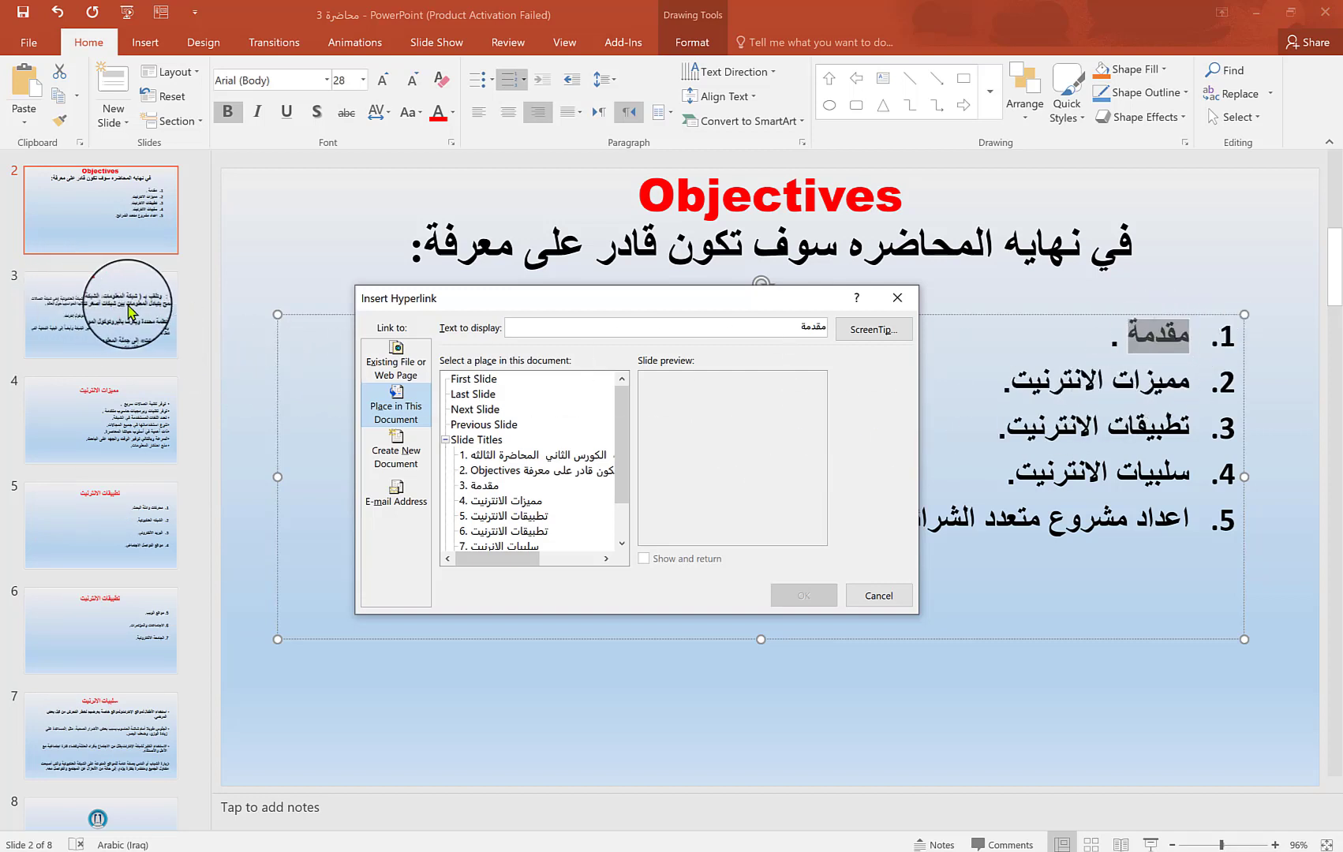
click(484, 491)
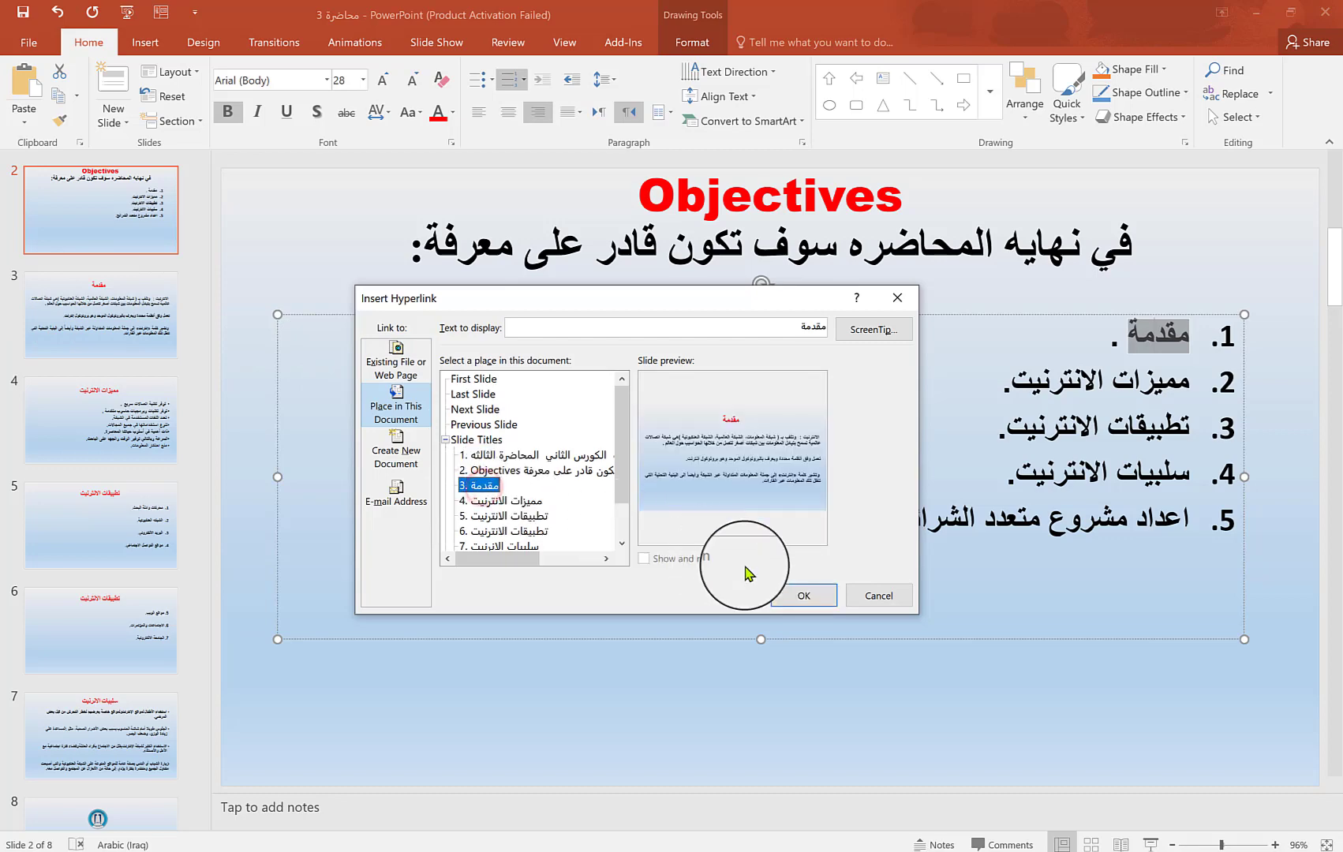
click(804, 594)
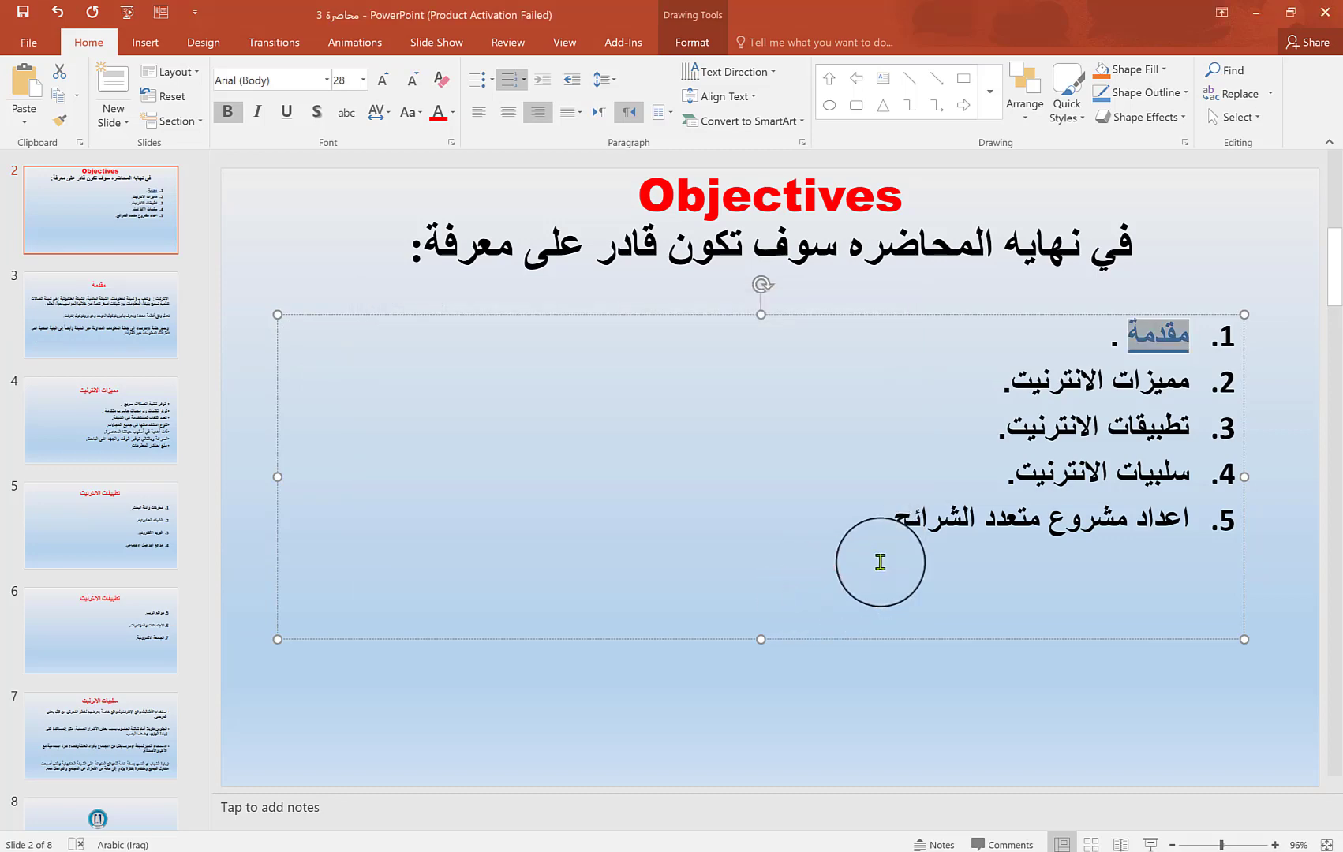
Select the second item مميزات الانترنيت and pick slide 4 as its hyperlink target
click(881, 562)
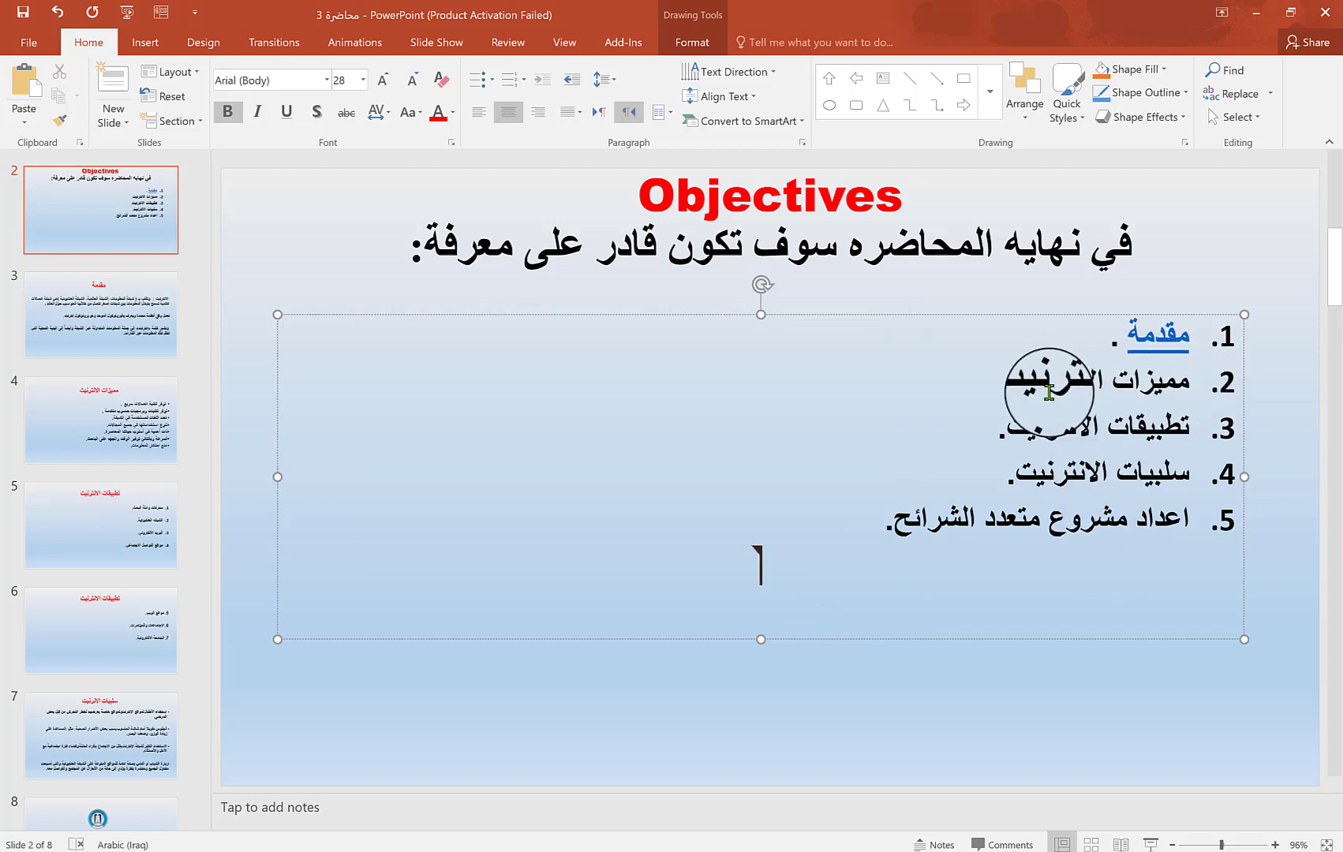
drag(1013, 384, 1184, 382)
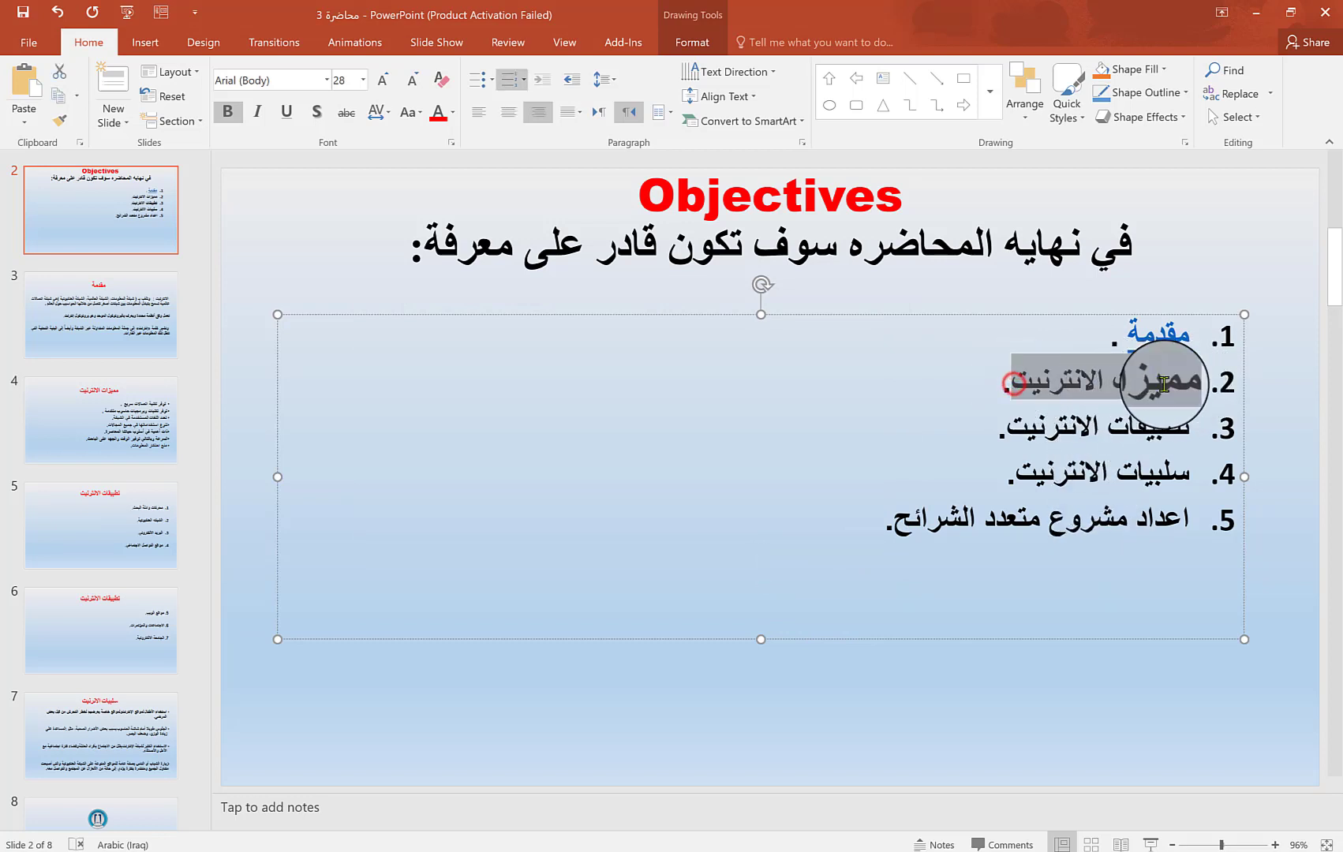
right_click(1115, 385)
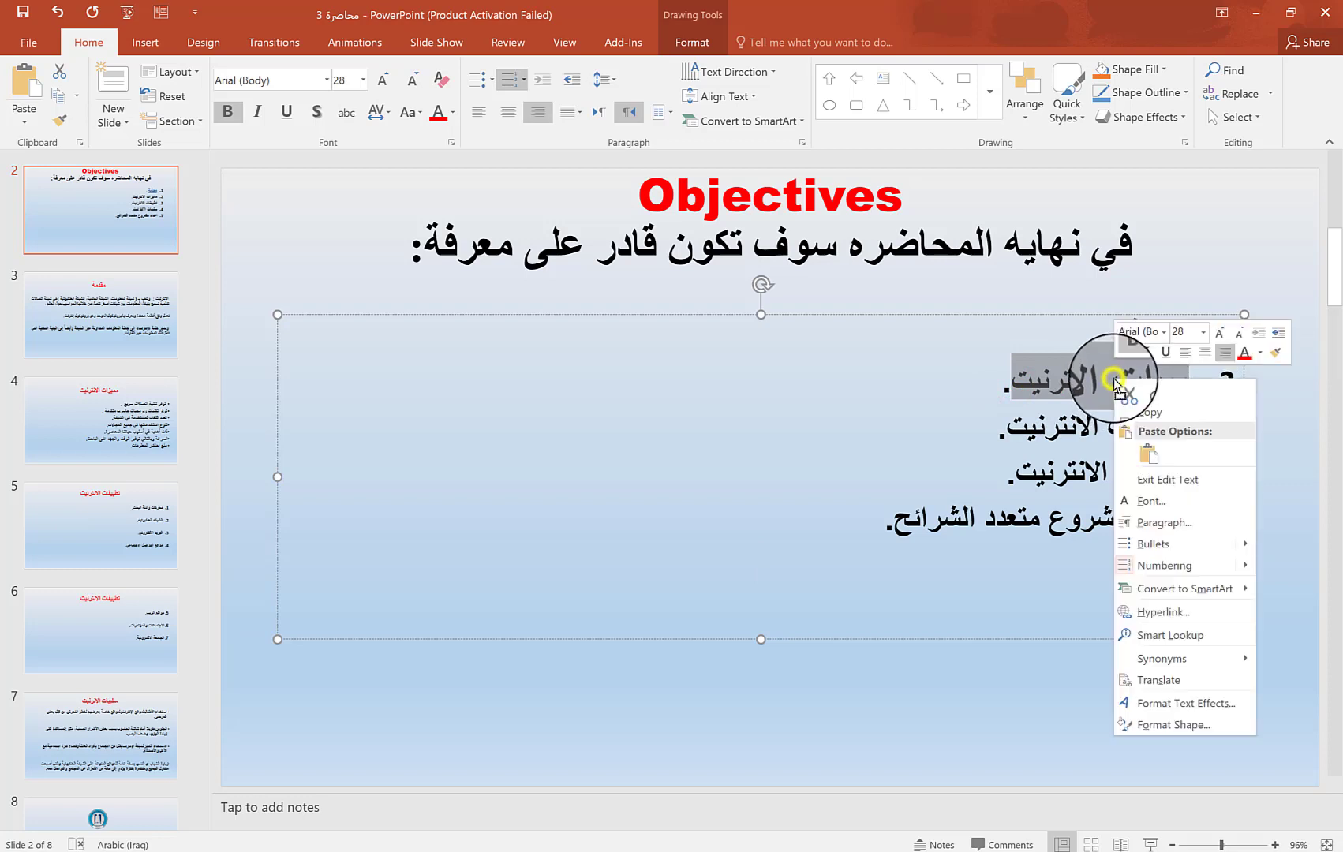
click(1197, 617)
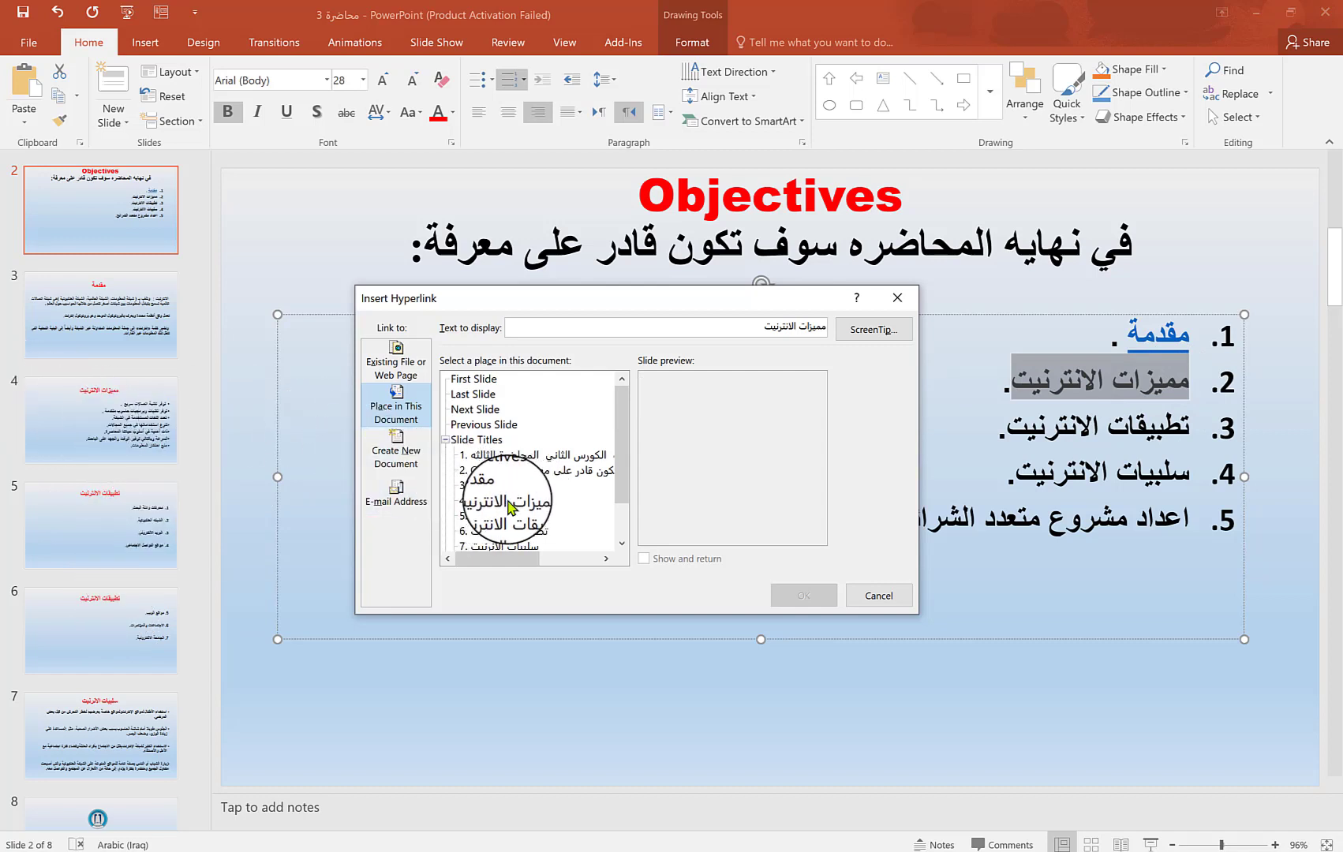
click(517, 504)
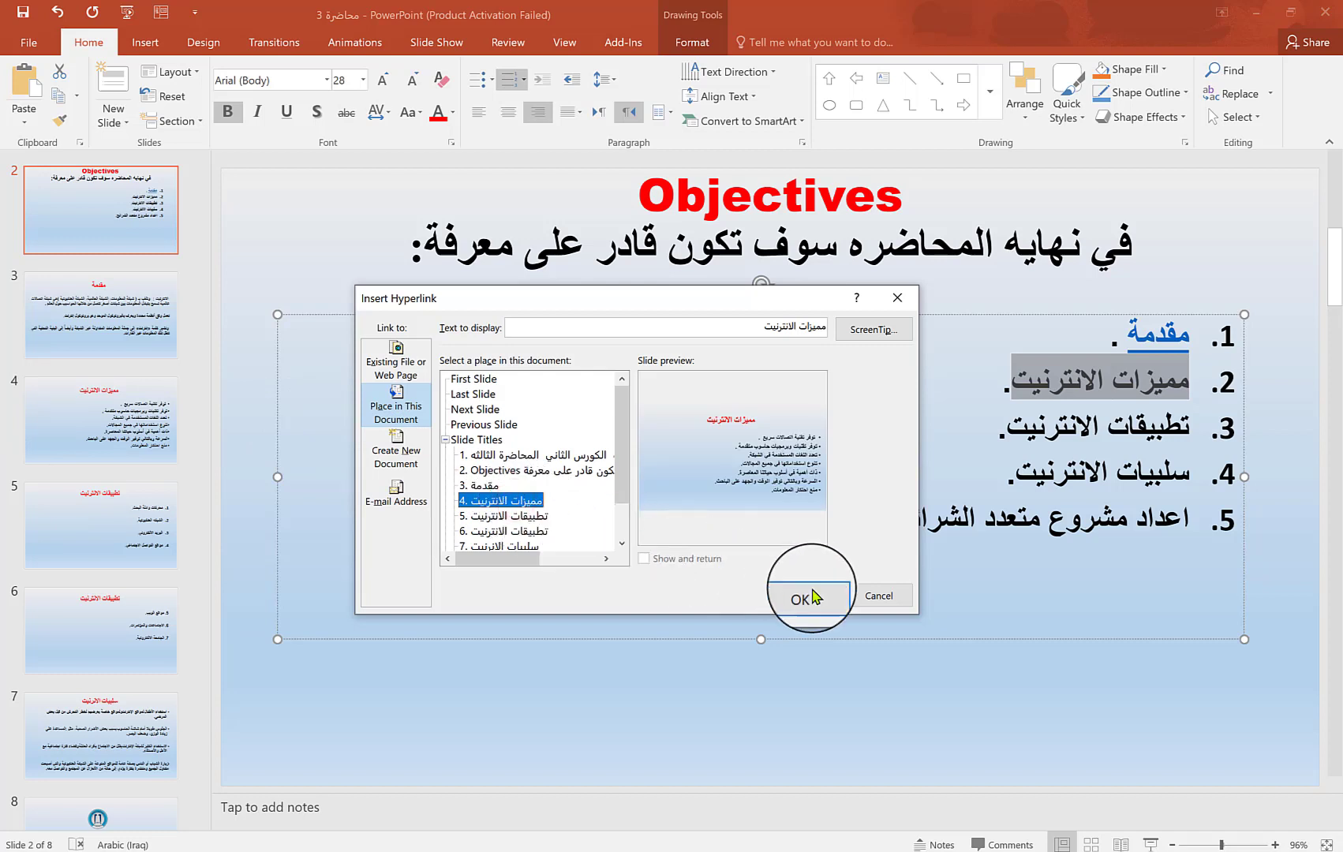
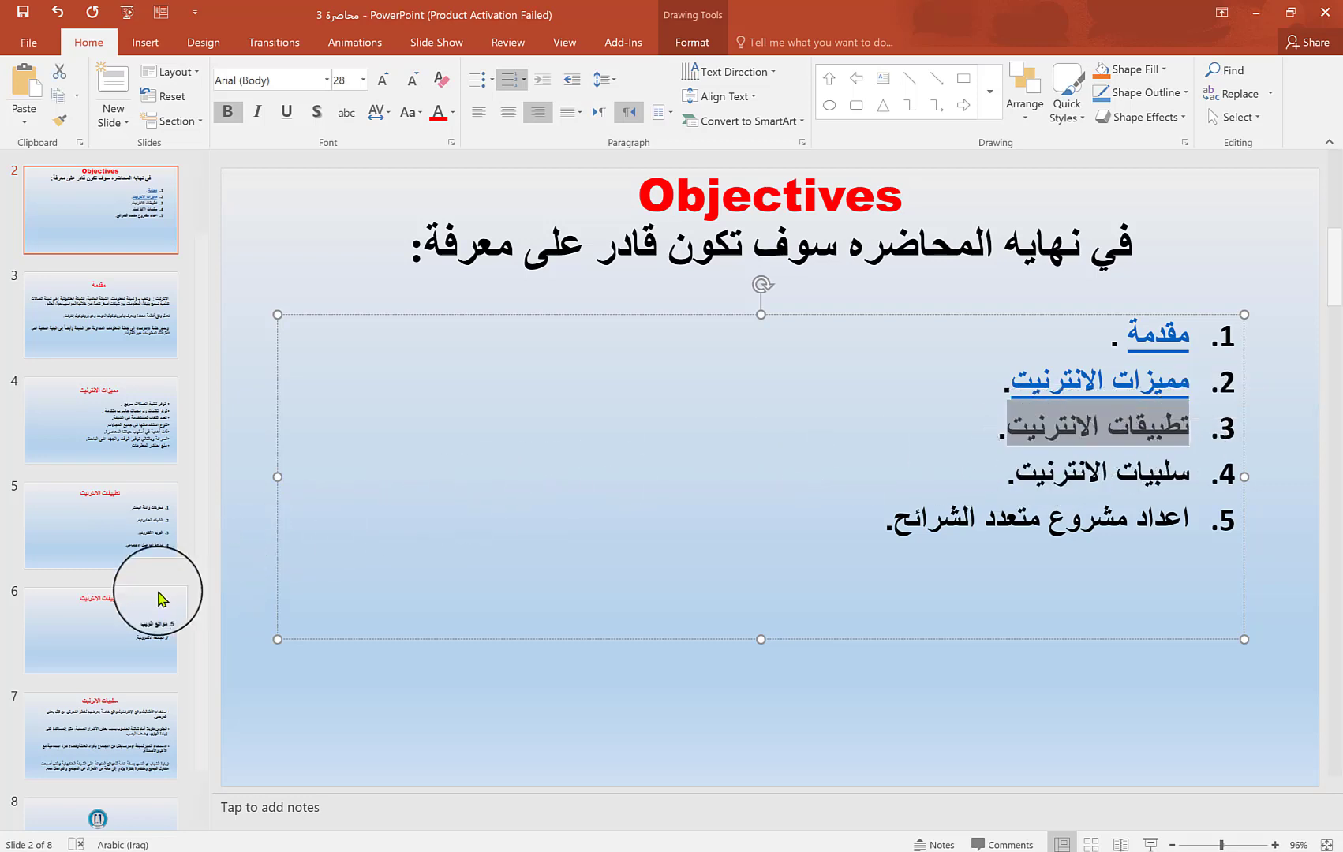
Hyperlink objective 3 'تطبيقات الانترنيت' on the Objectives slide to slide 5
right_click(1078, 426)
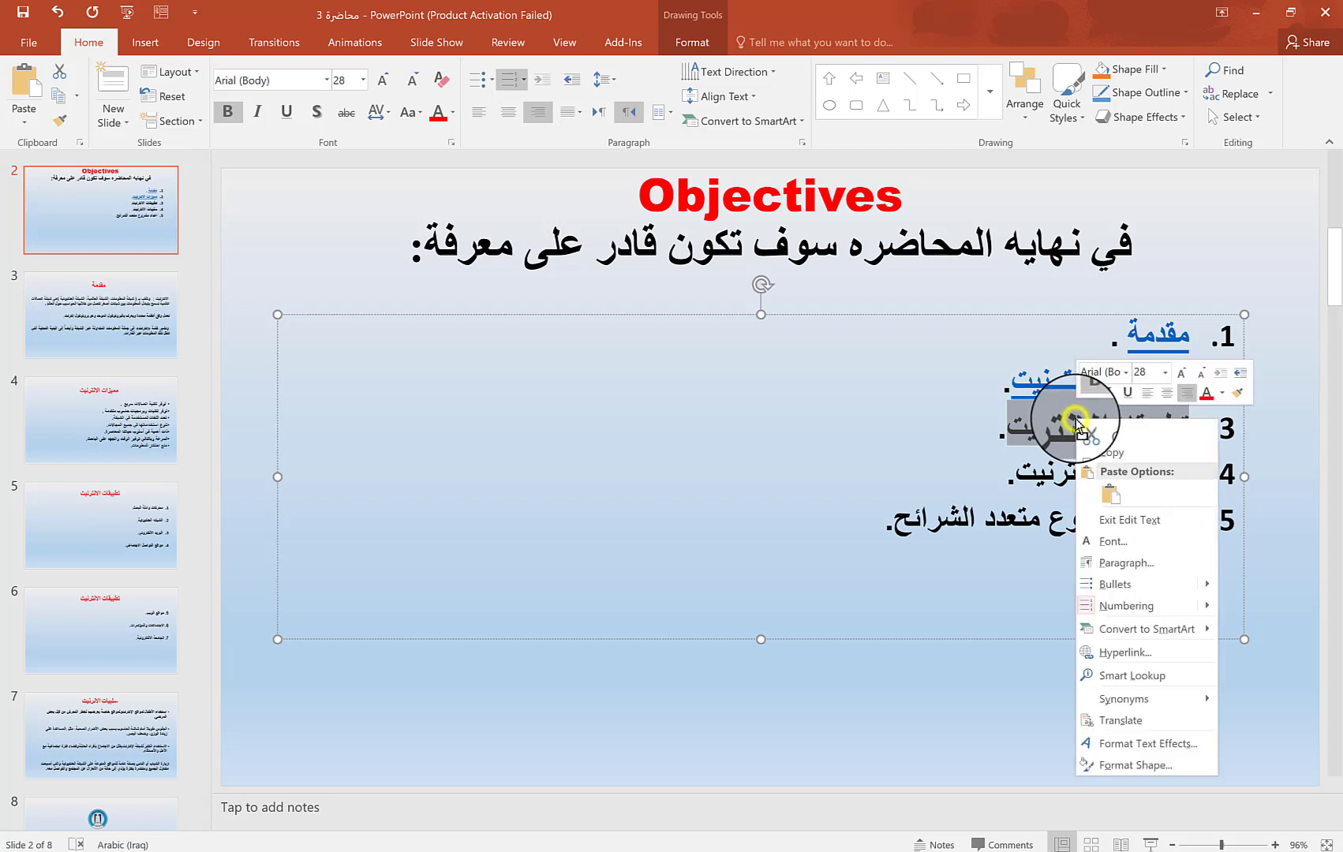
click(1138, 656)
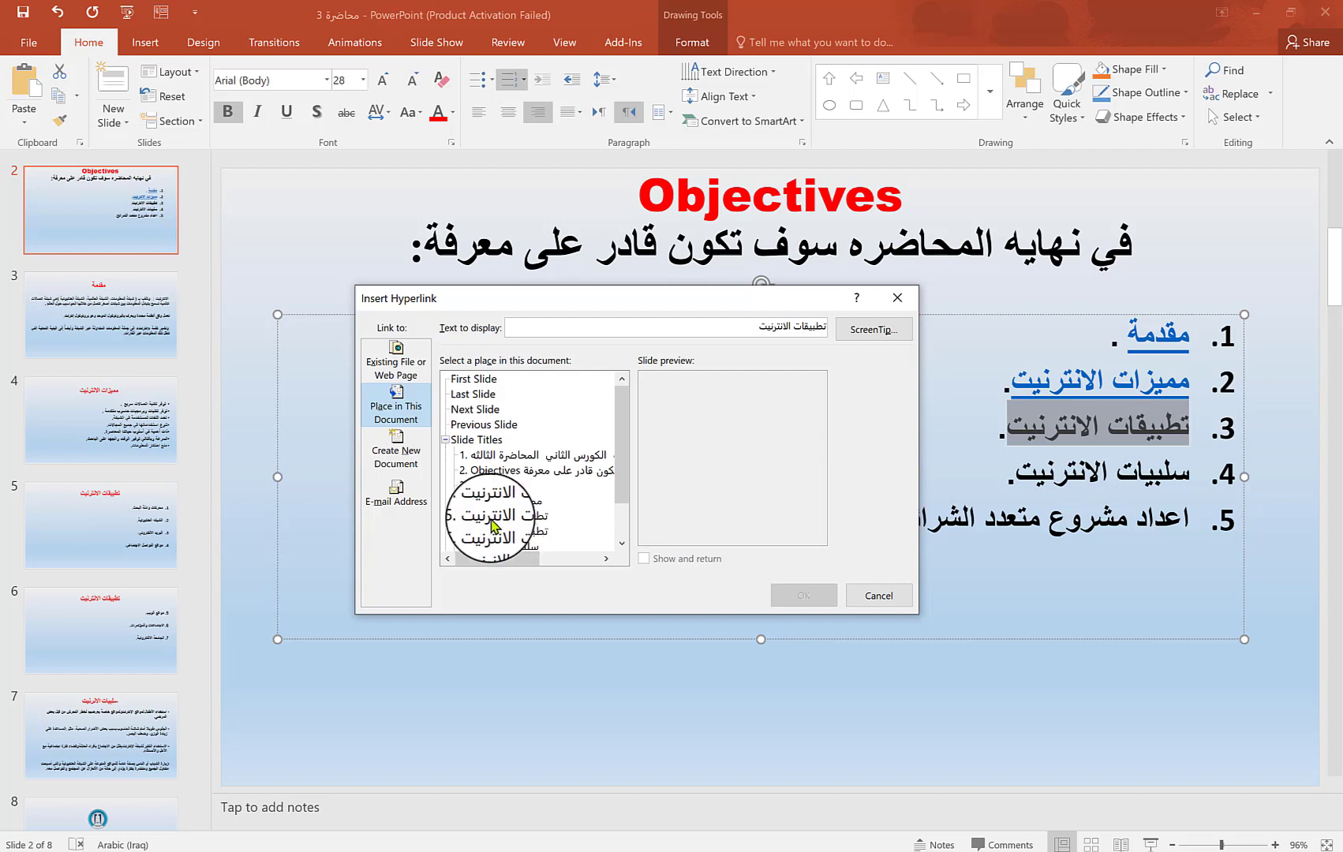
click(505, 515)
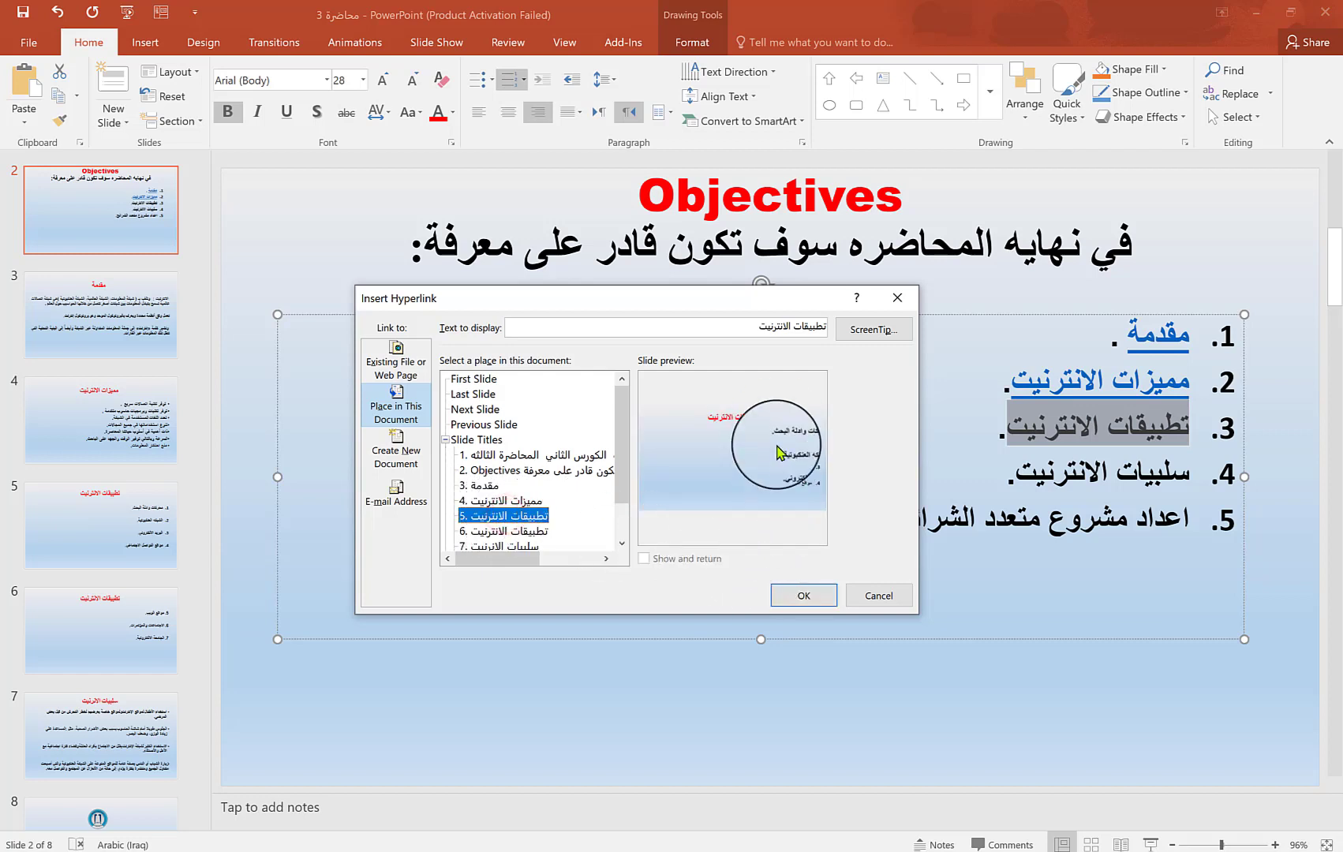
click(805, 597)
click(843, 569)
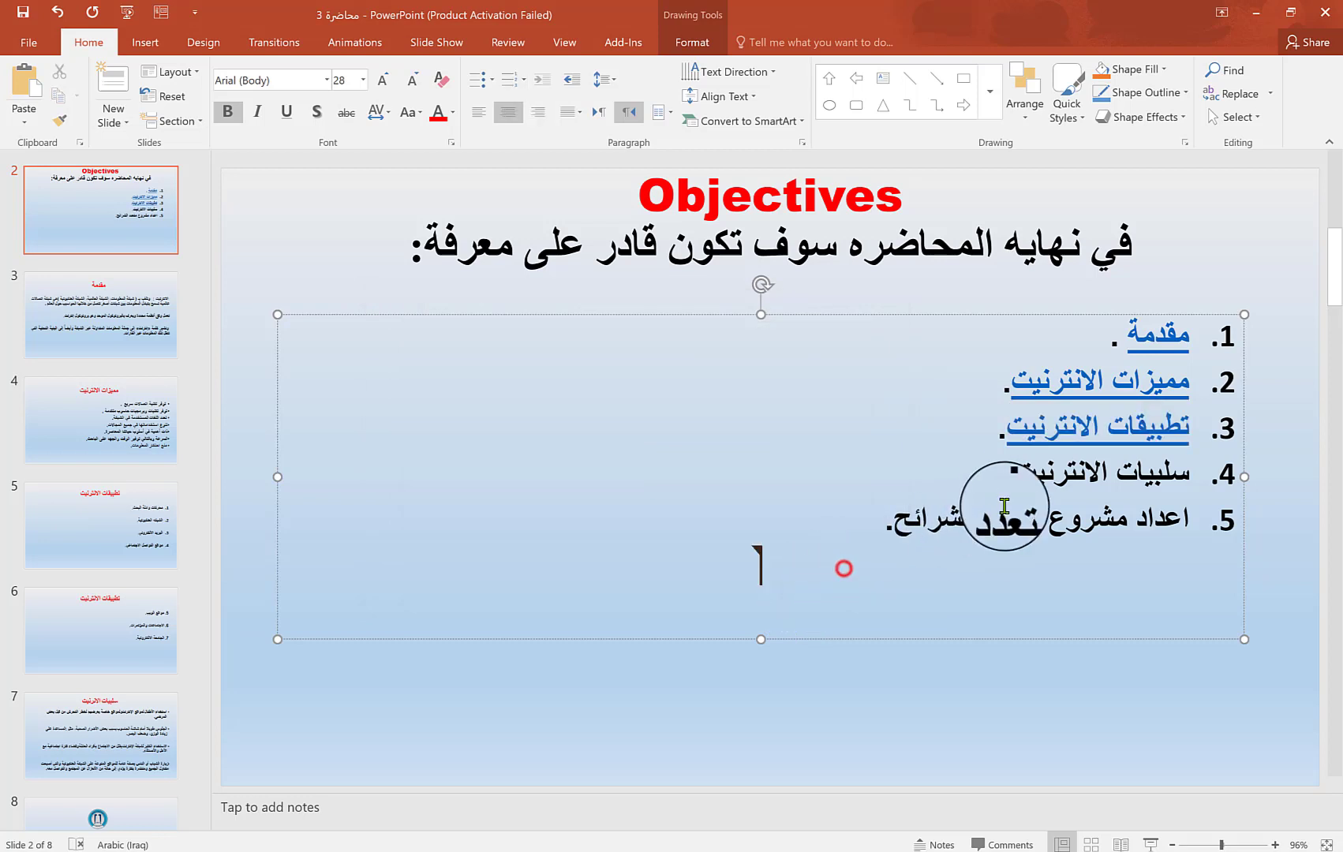
Select objective 4 'سلبيات الانترنيت' and hyperlink it to slide 7
drag(1019, 473, 1193, 485)
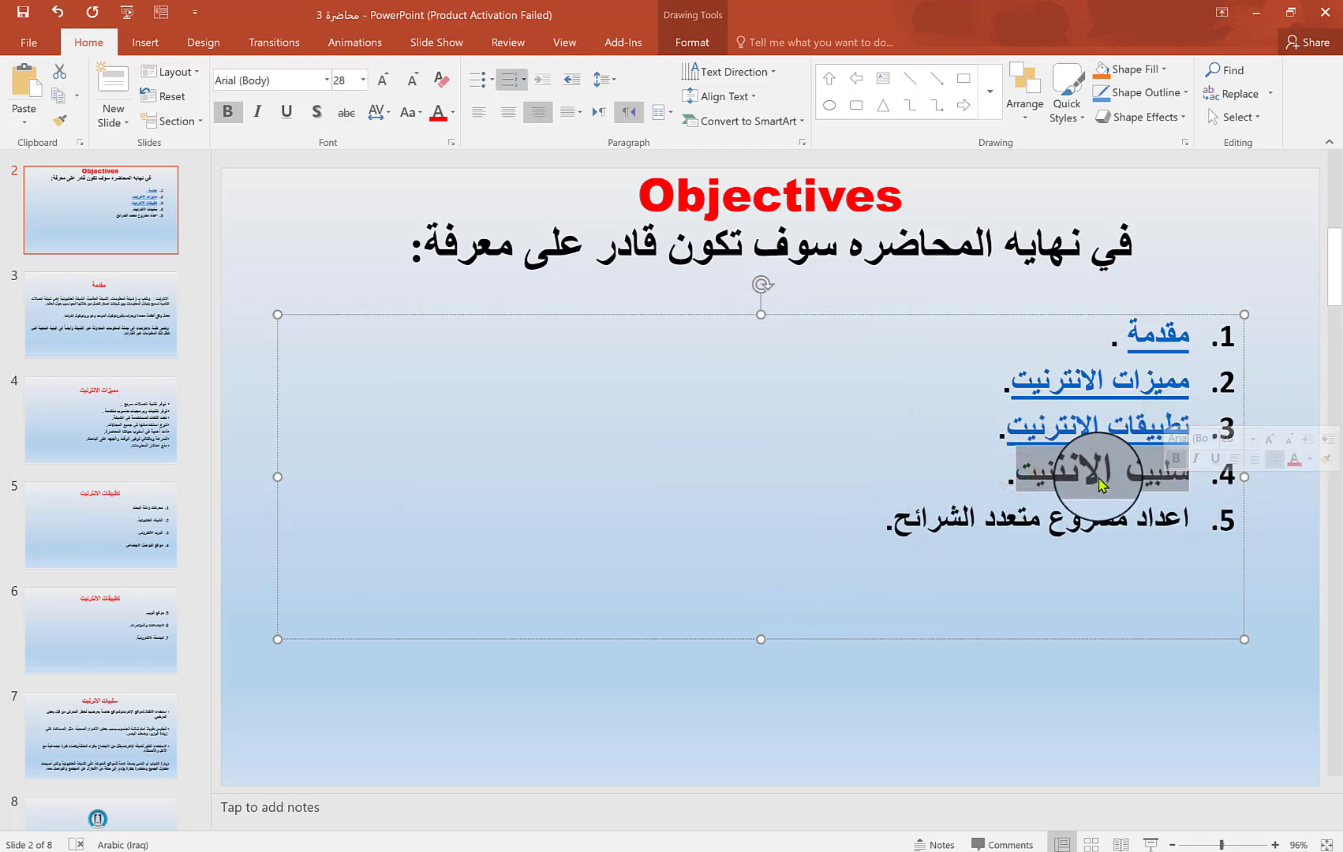
right_click(1099, 474)
mouse_move(1165, 677)
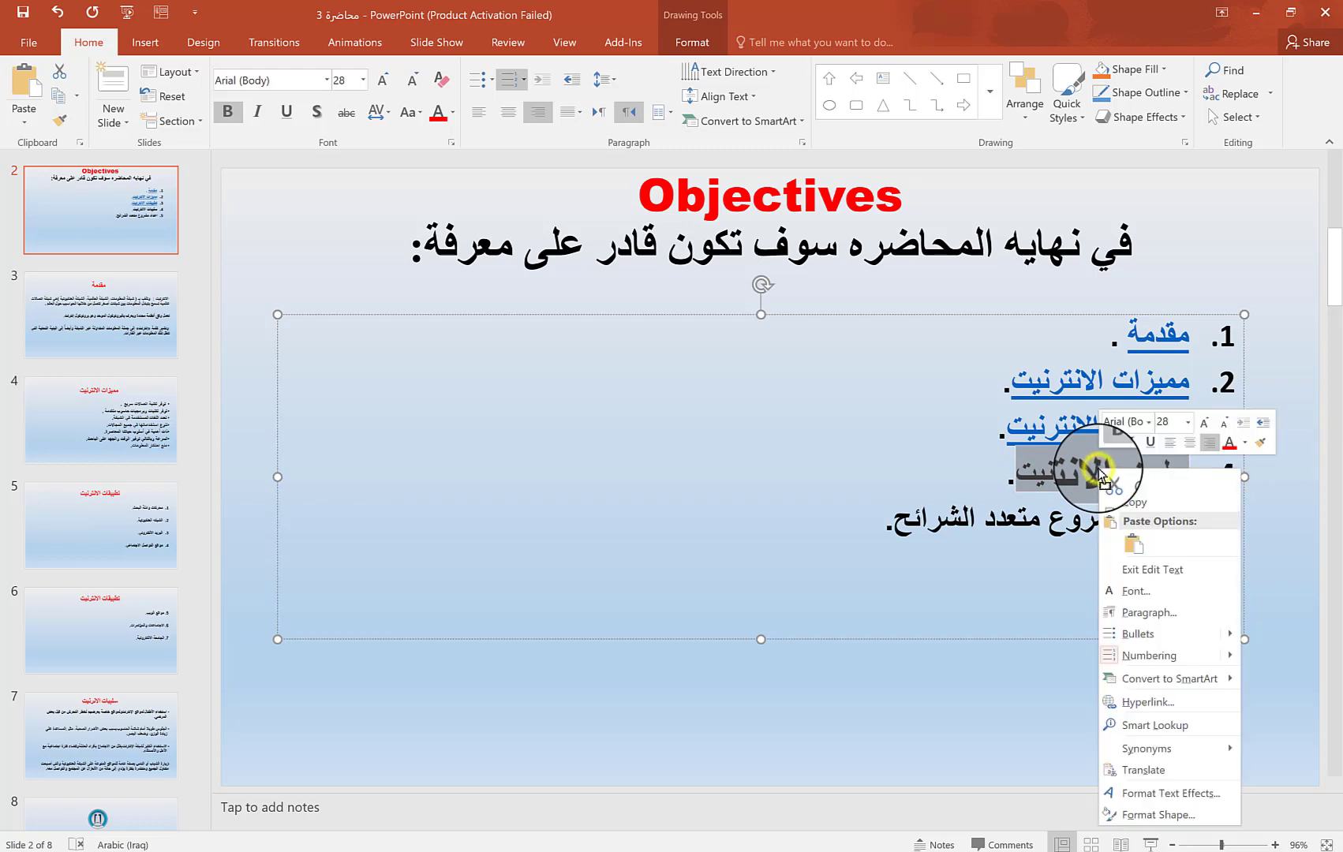
click(1175, 705)
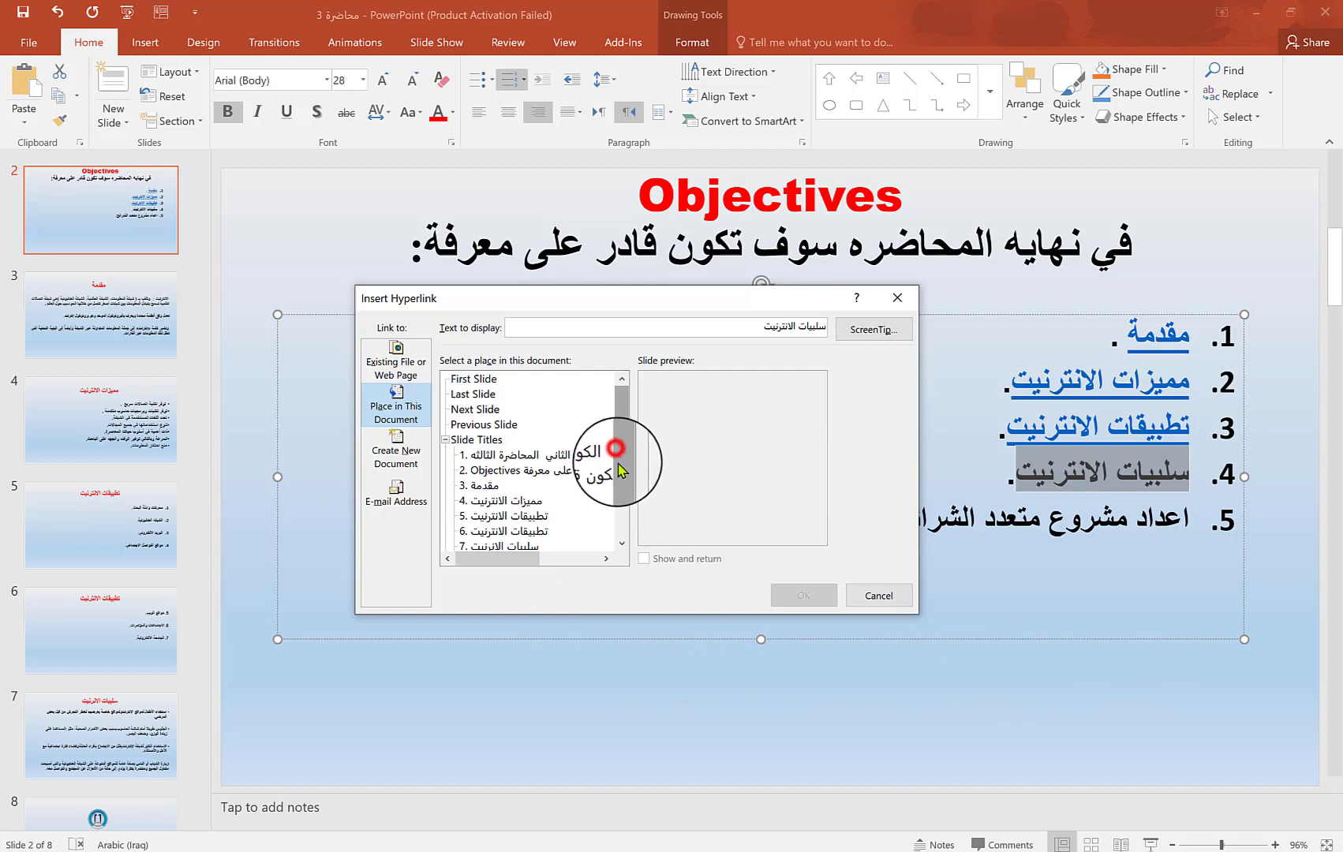
drag(618, 469, 618, 488)
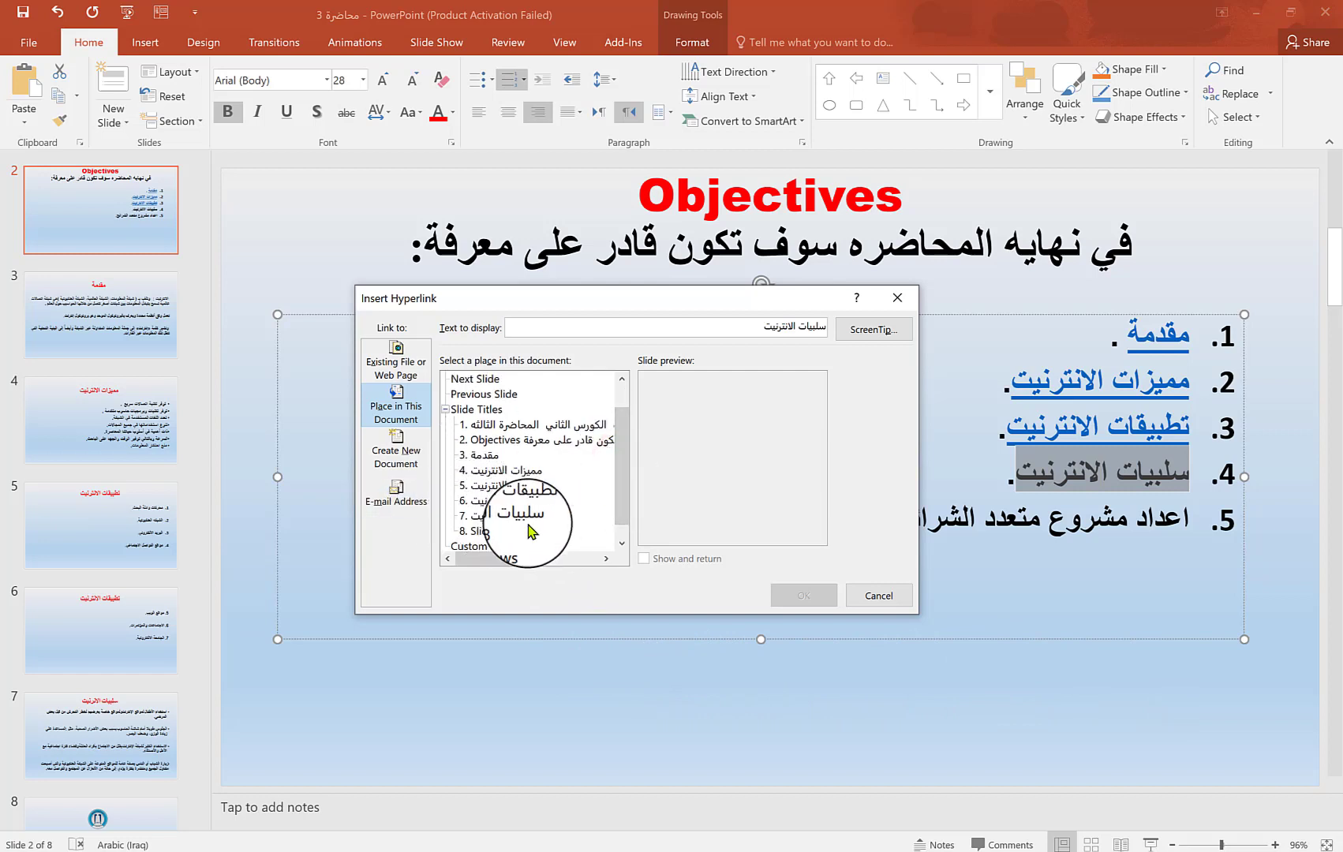
click(503, 517)
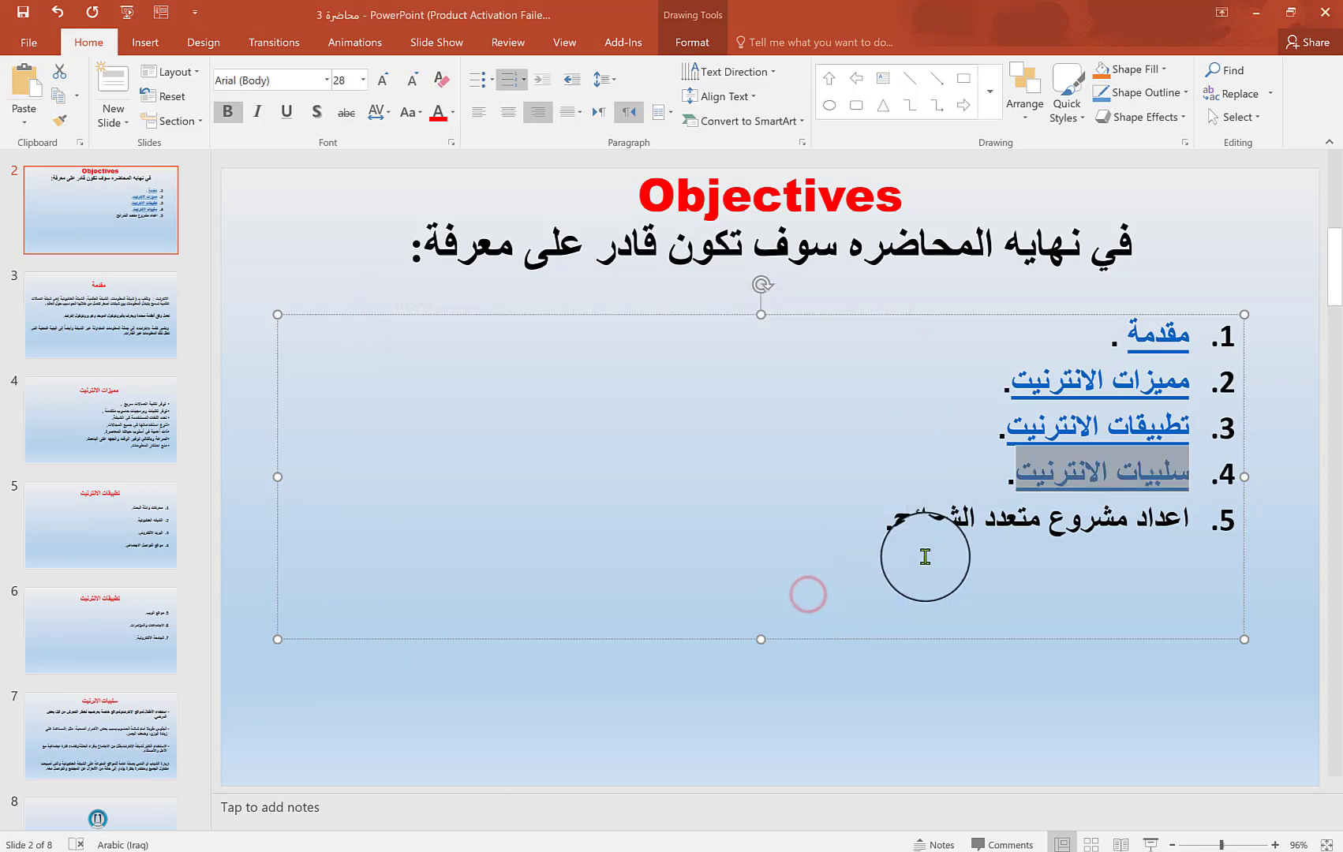
click(925, 557)
key(ctrl+r)
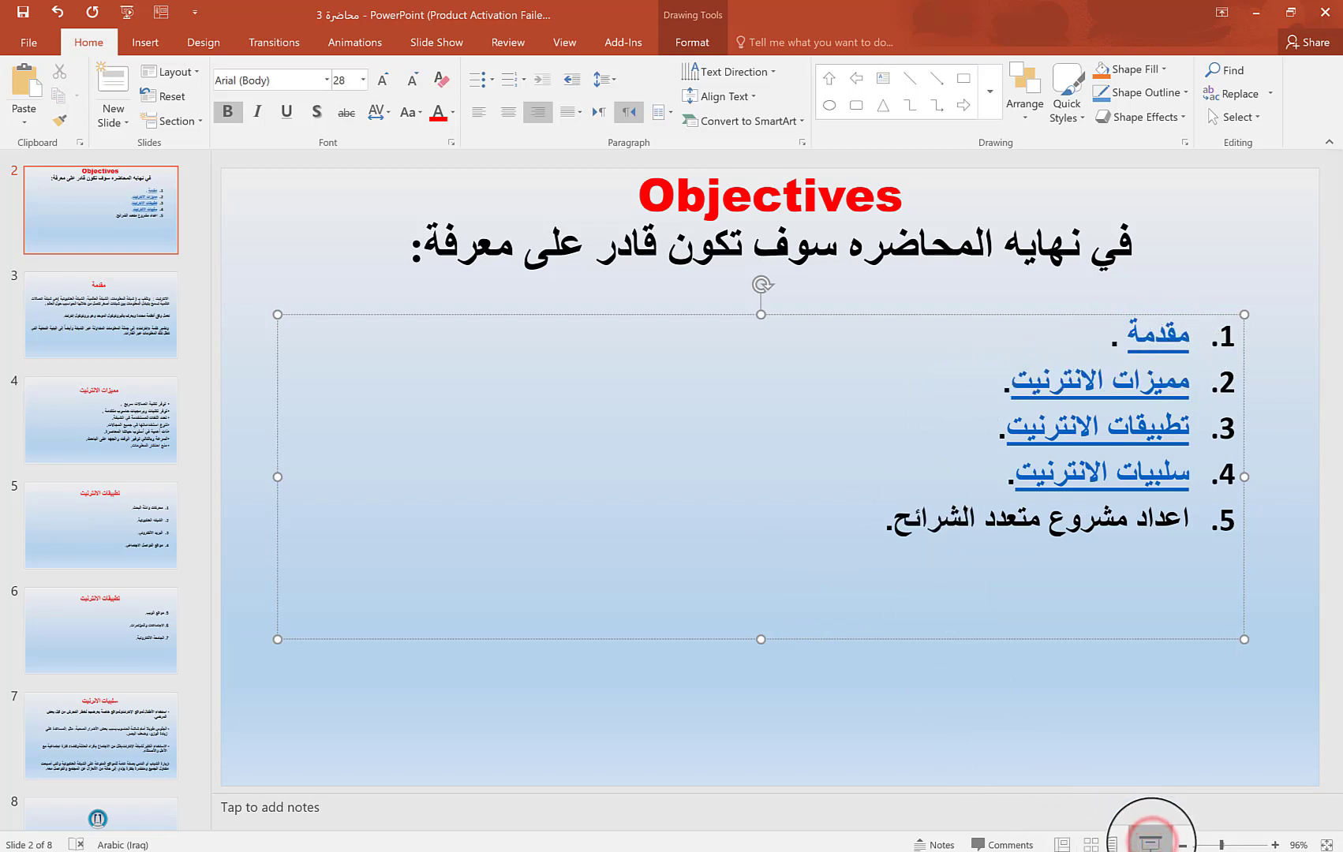
Run the slide show to confirm objective 3 jumps to slide 5, then return to Objectives
click(1150, 842)
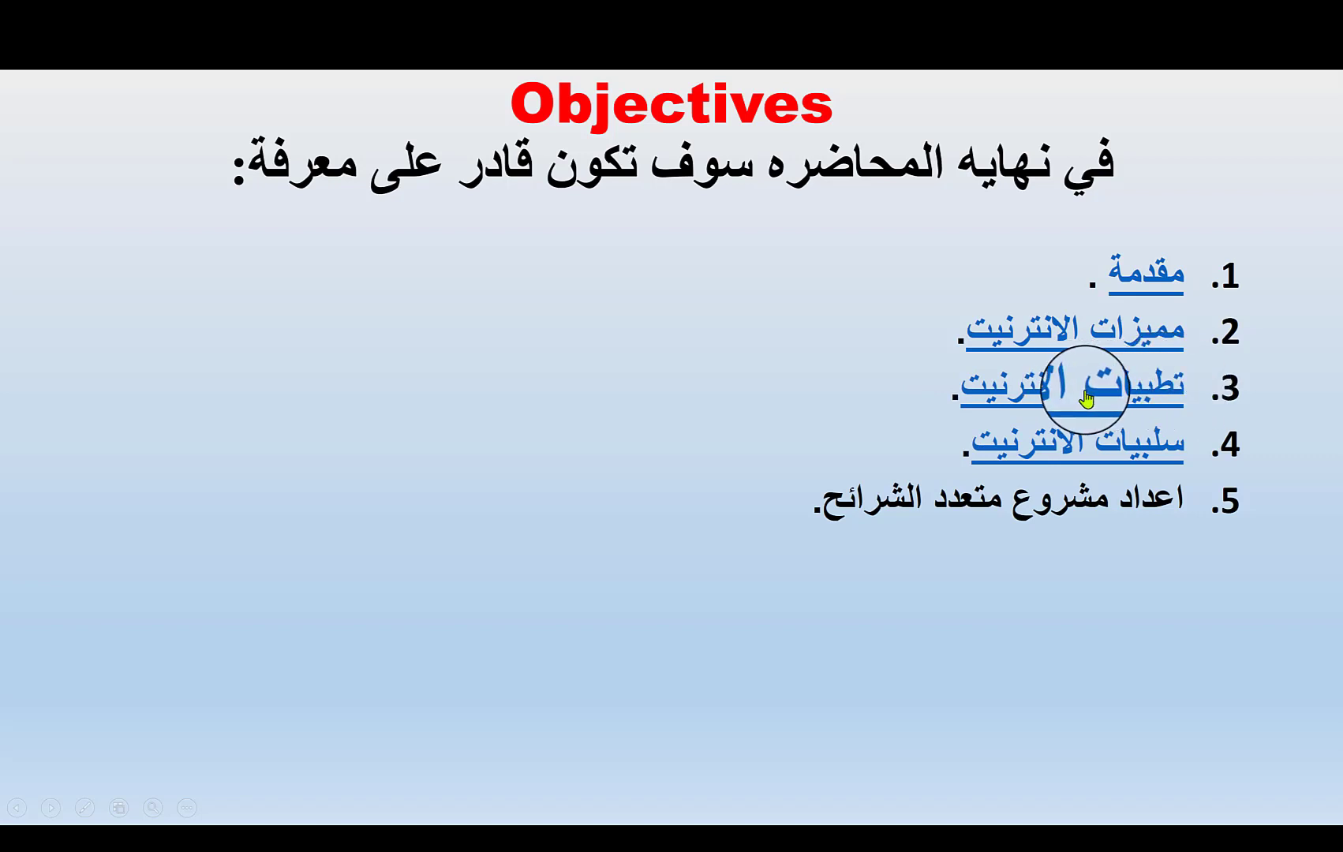
click(1084, 398)
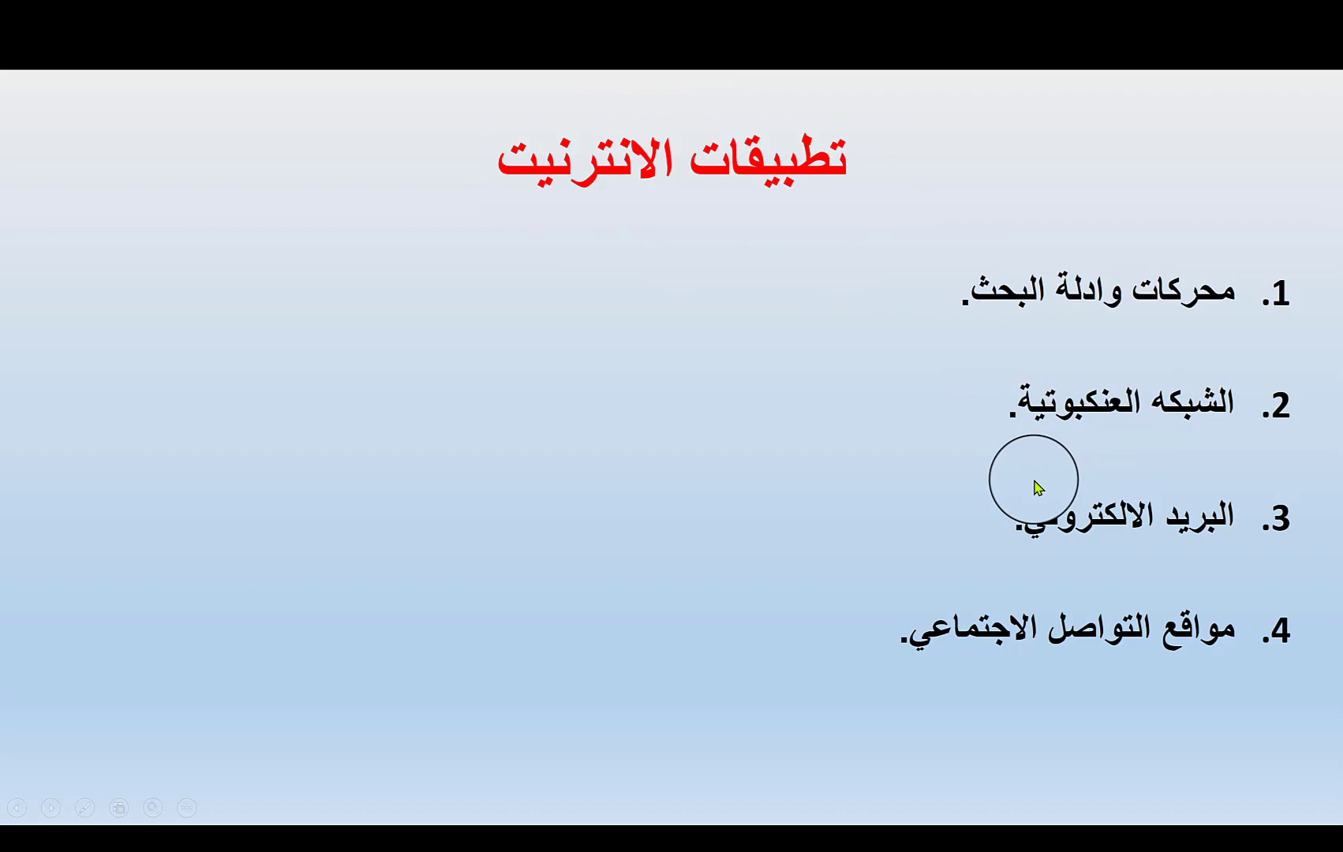
key(Escape)
click(150, 234)
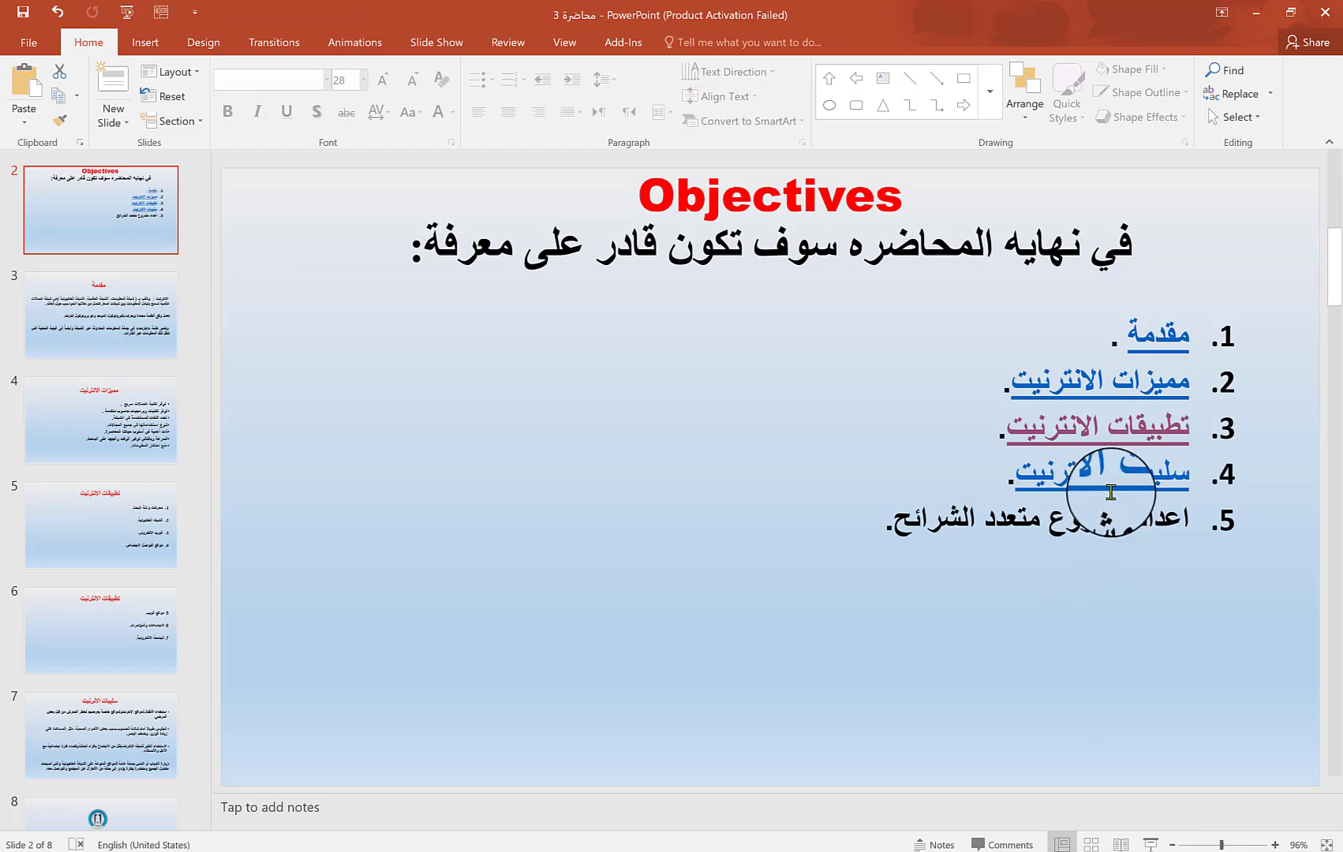
Rerun the show to confirm objective 4 jumps to slide 7, then exit to the reference PDF
click(1144, 845)
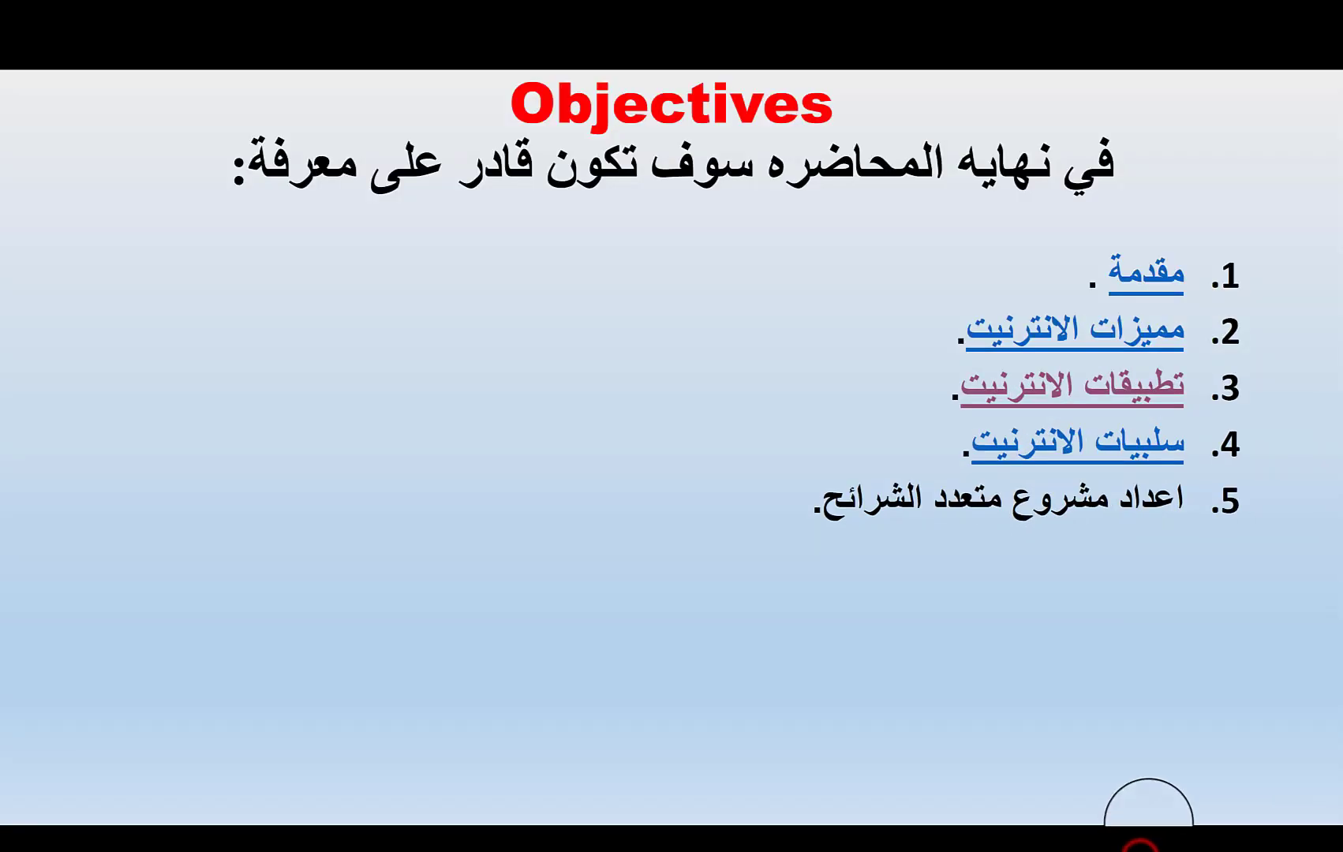
click(1088, 448)
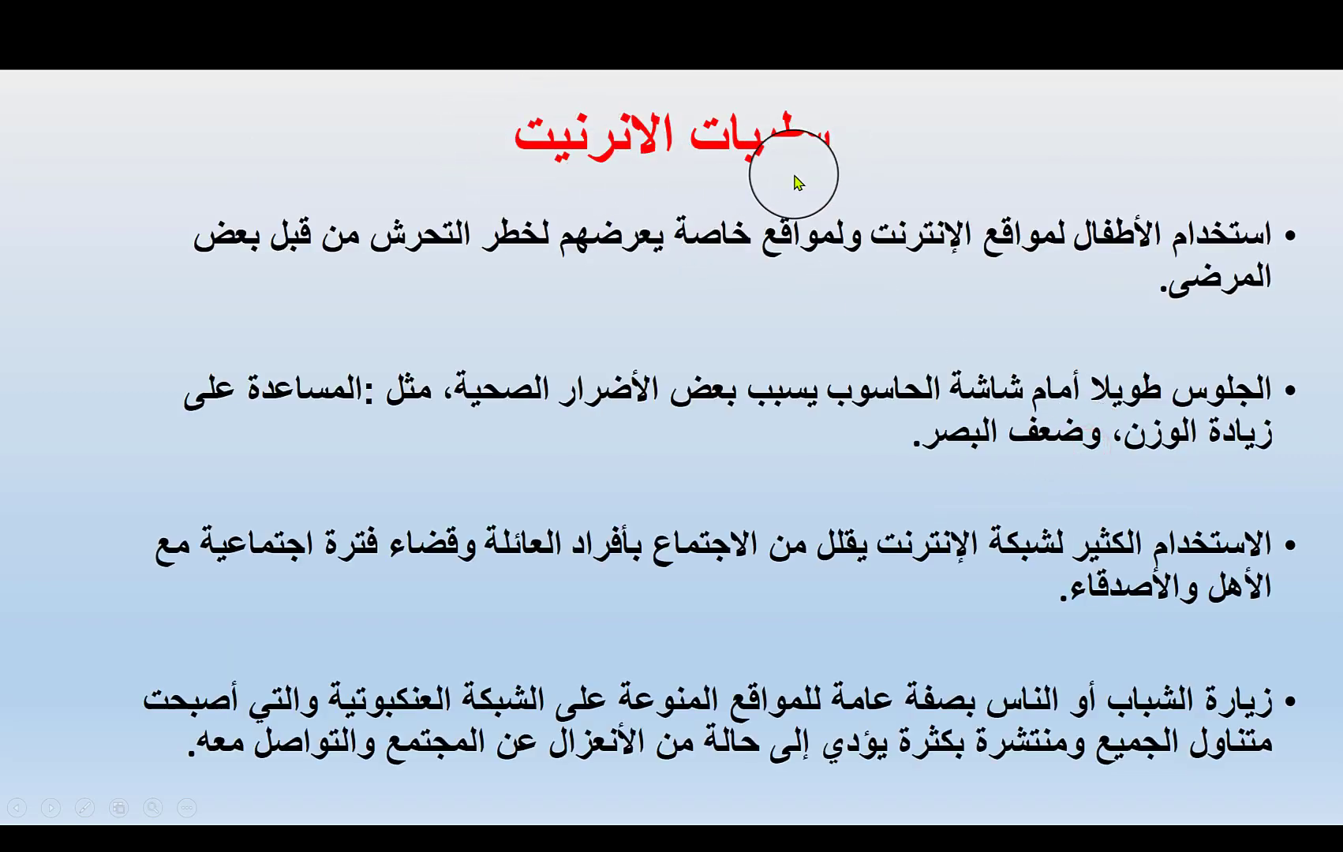
key(Escape)
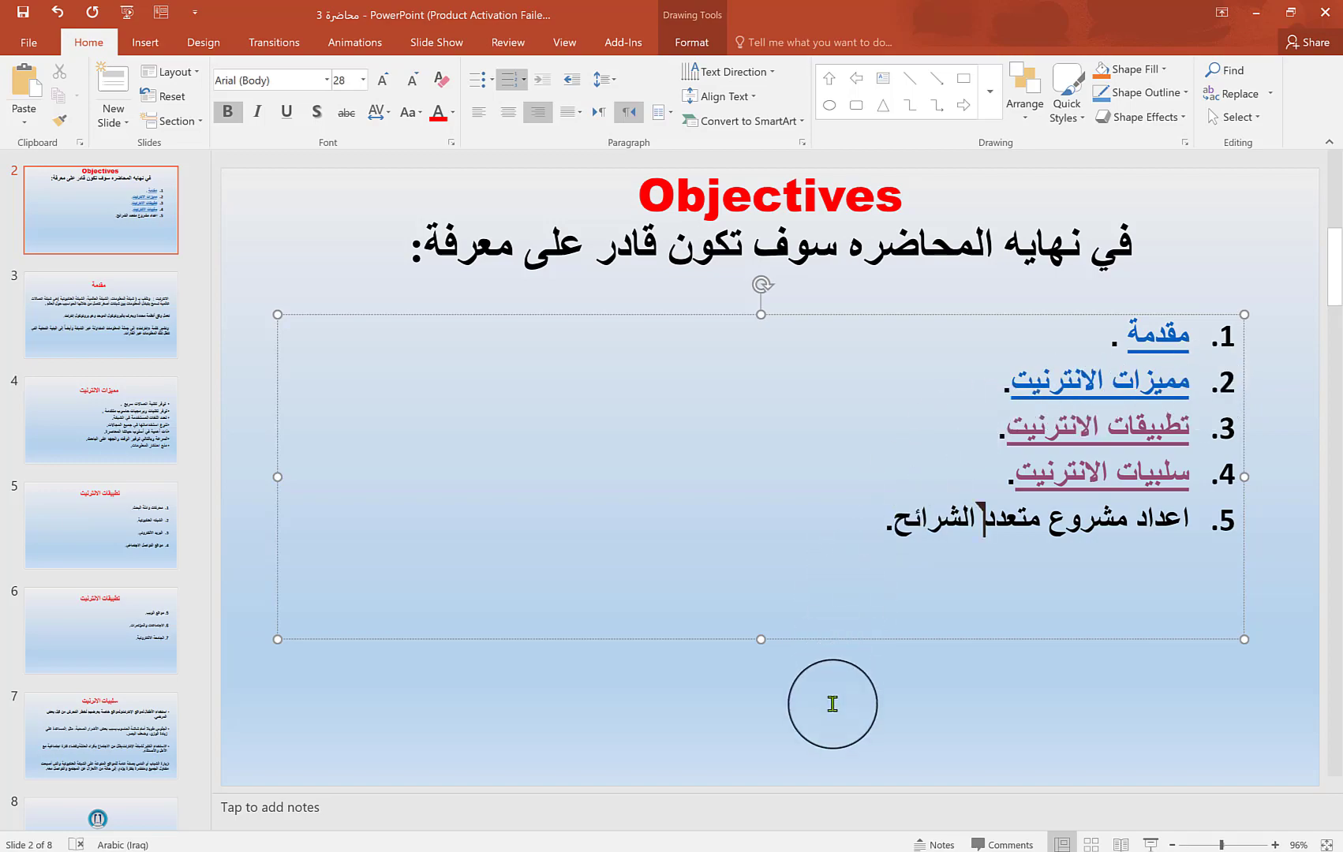
key(alt+Tab)
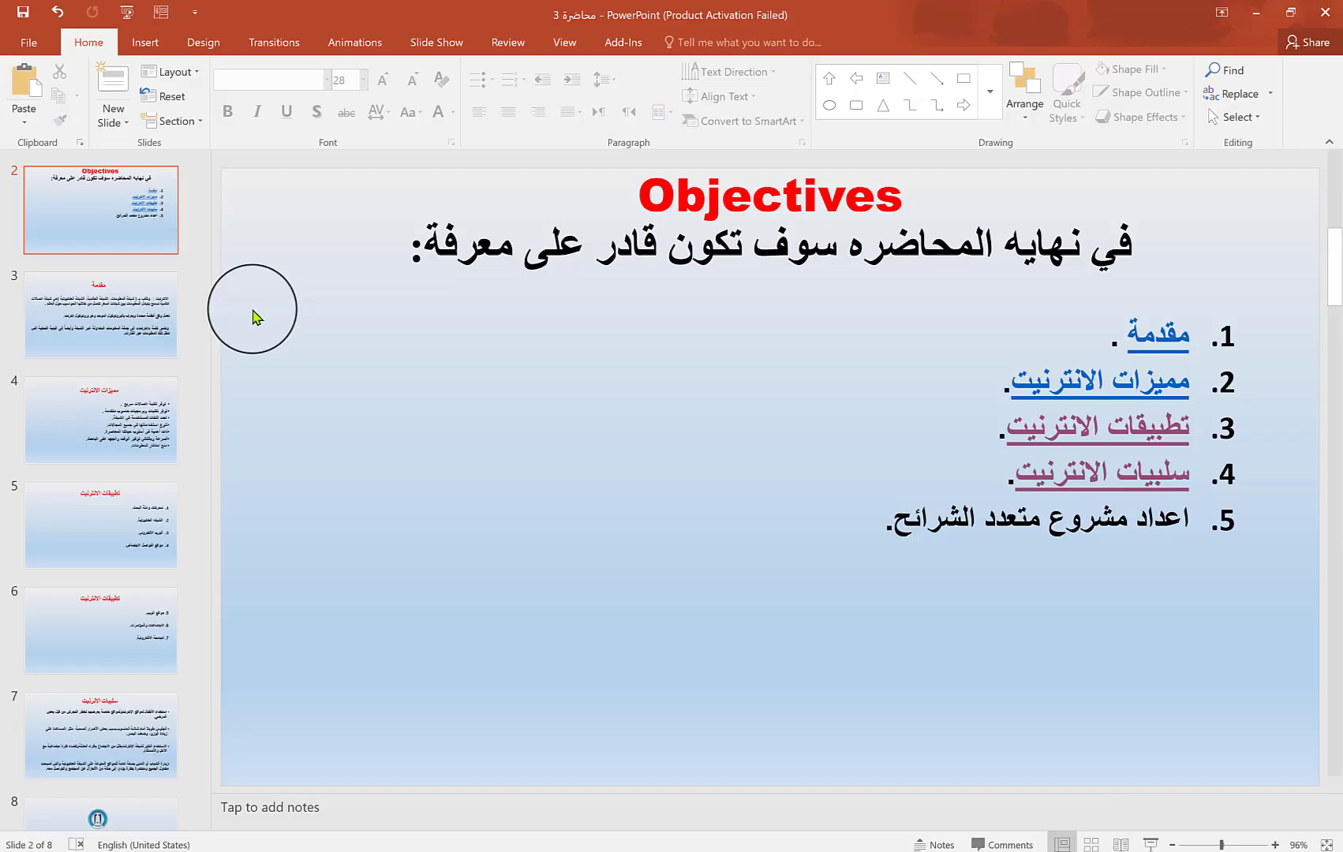
Select the slide 3 'مقدمة' thumbnail in the slide pane
click(134, 300)
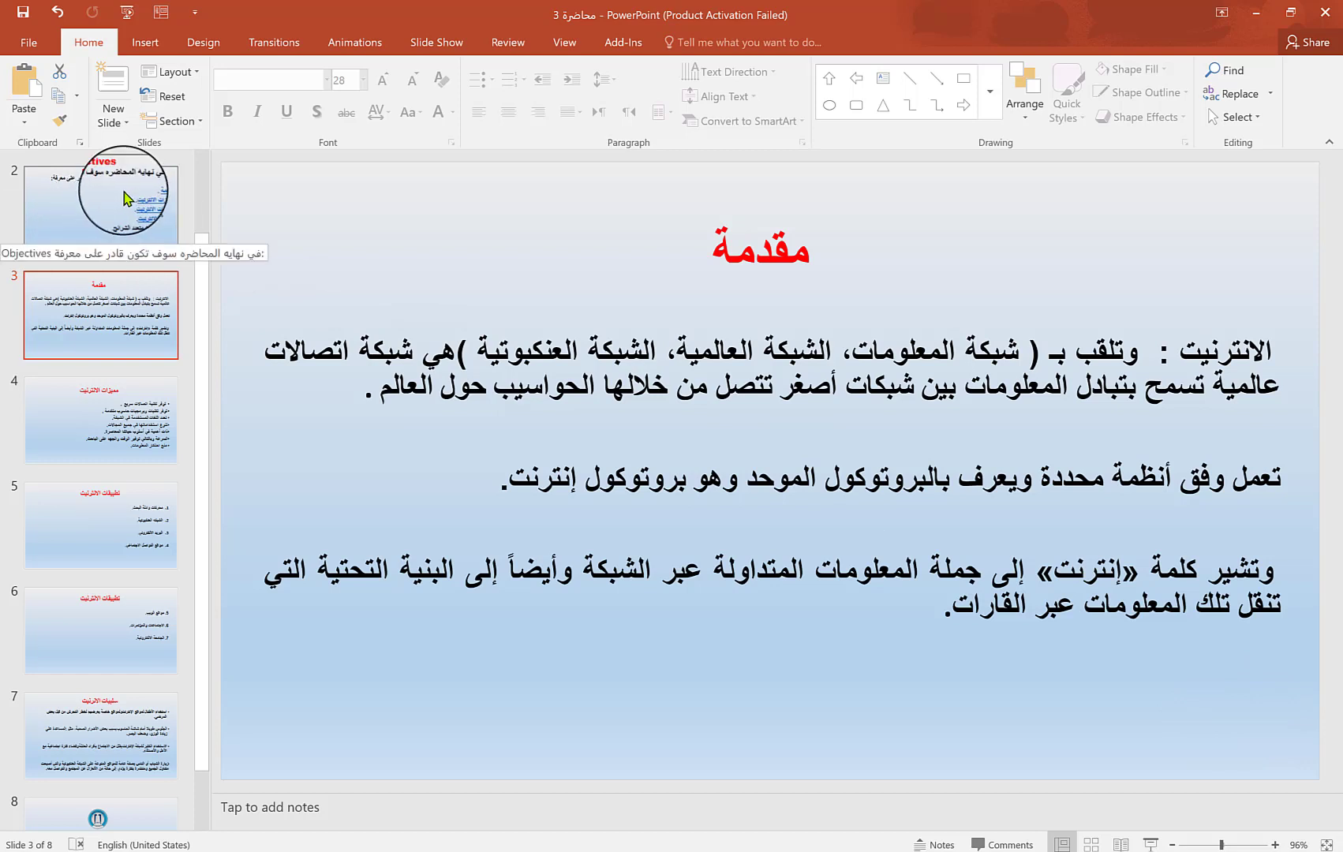
Draw a block up-arrow in the bottom-right corner of slide 3 and label it 'عودة'
click(145, 45)
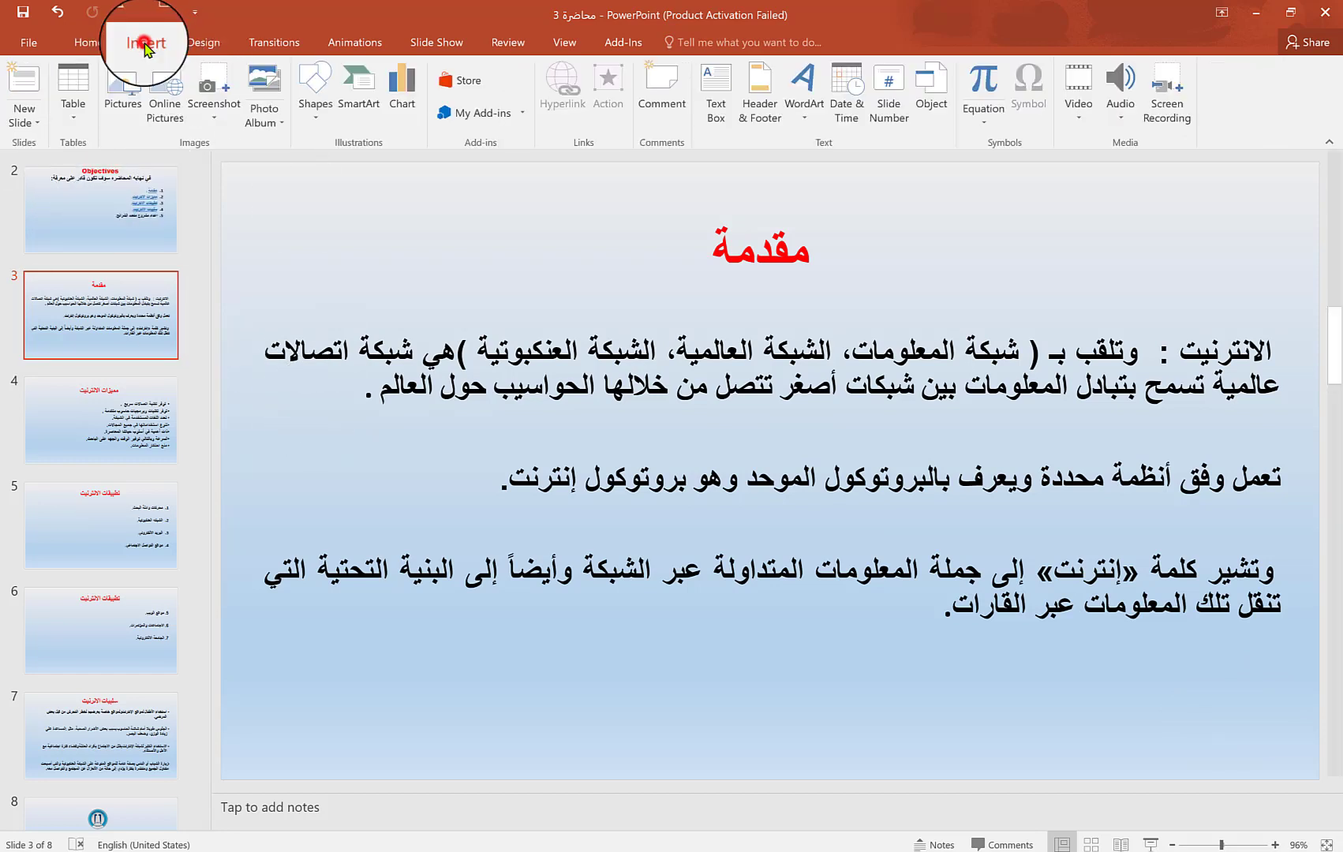
click(319, 118)
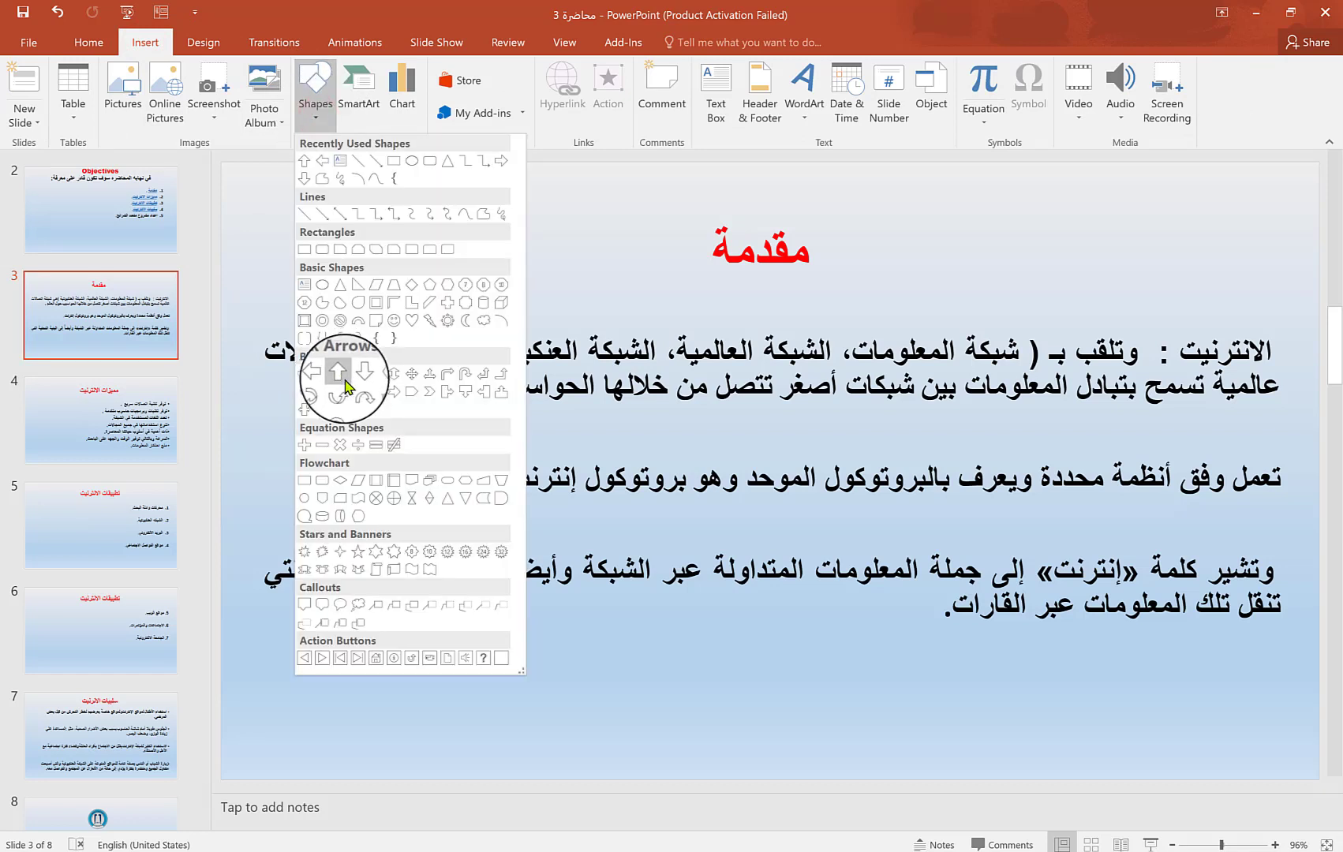
click(338, 376)
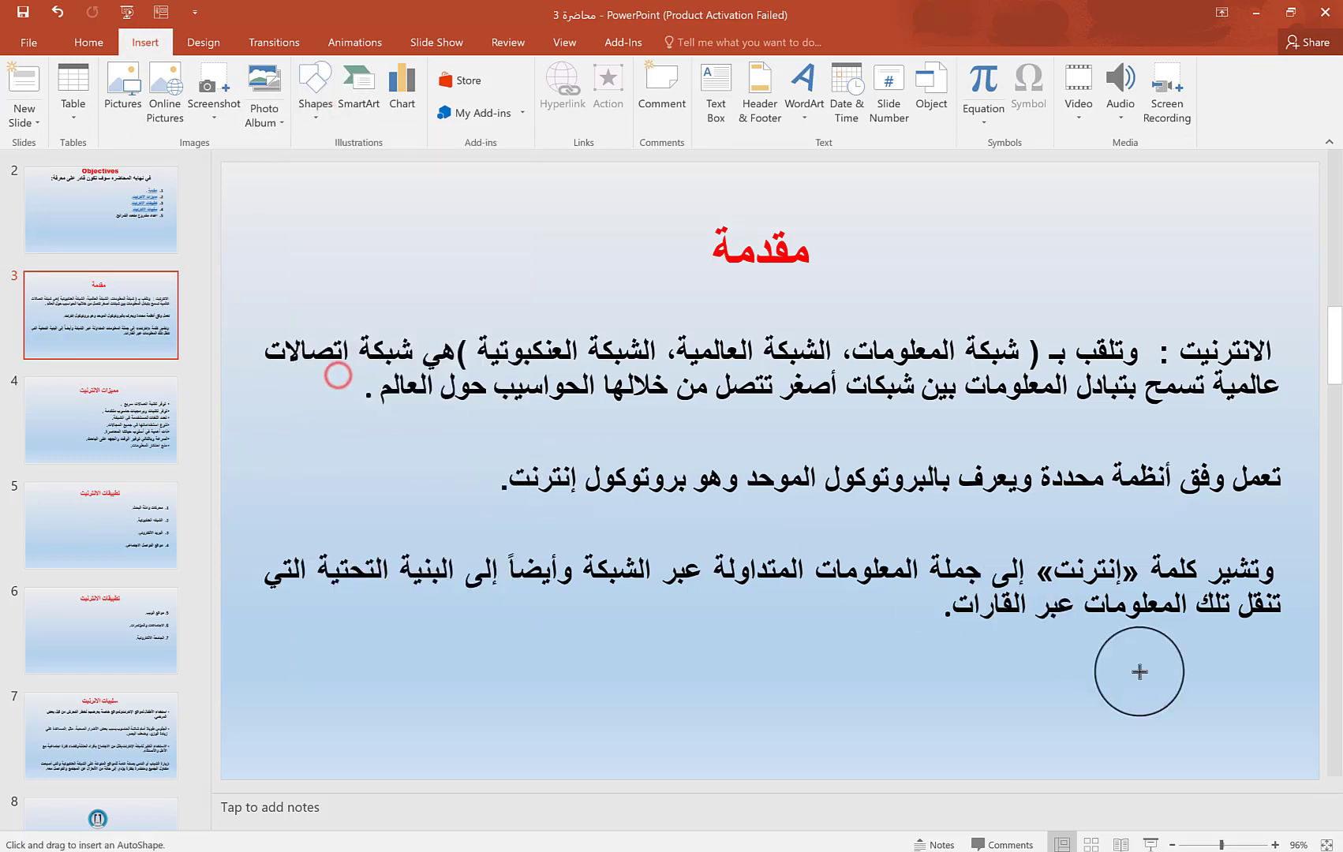
drag(1243, 651, 1087, 762)
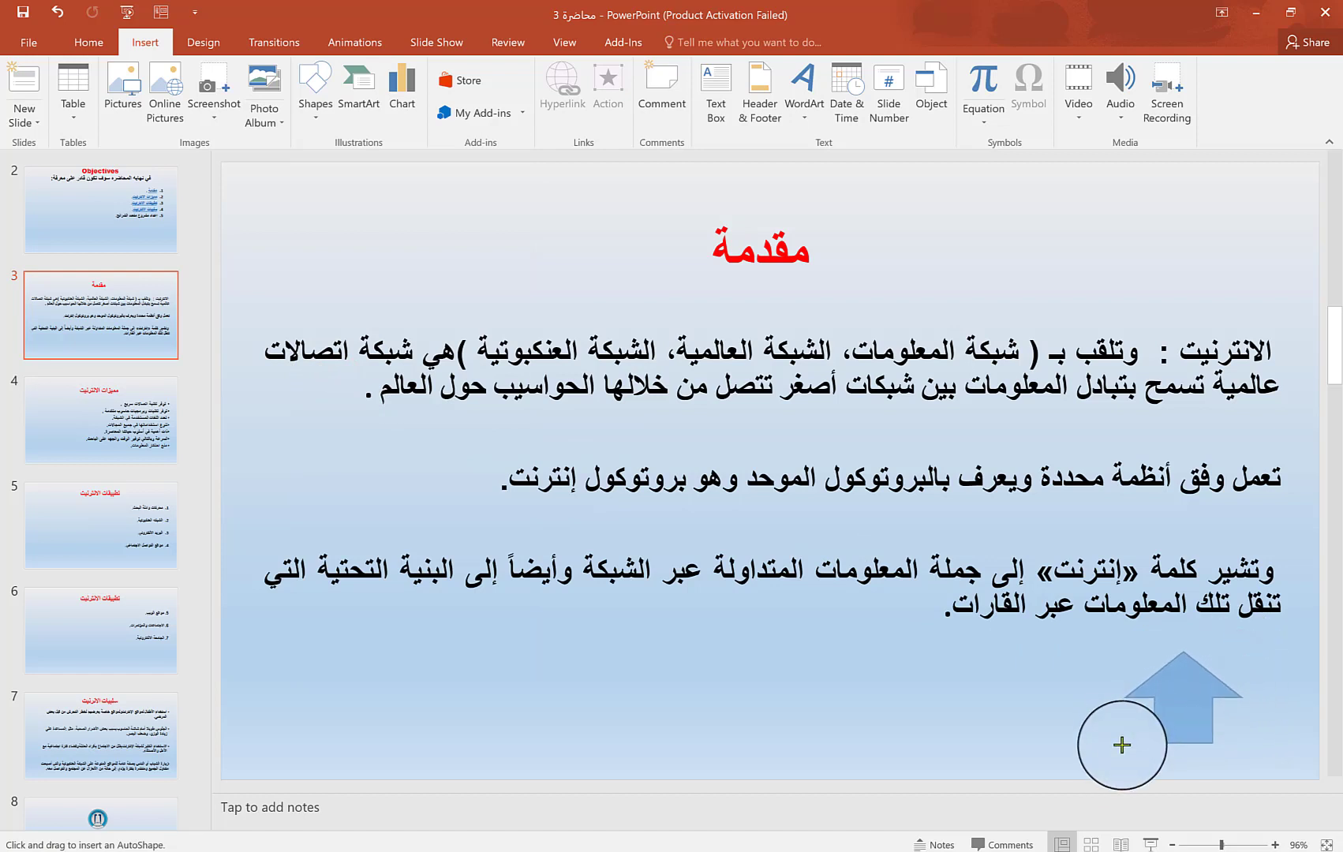
drag(1171, 713, 1206, 698)
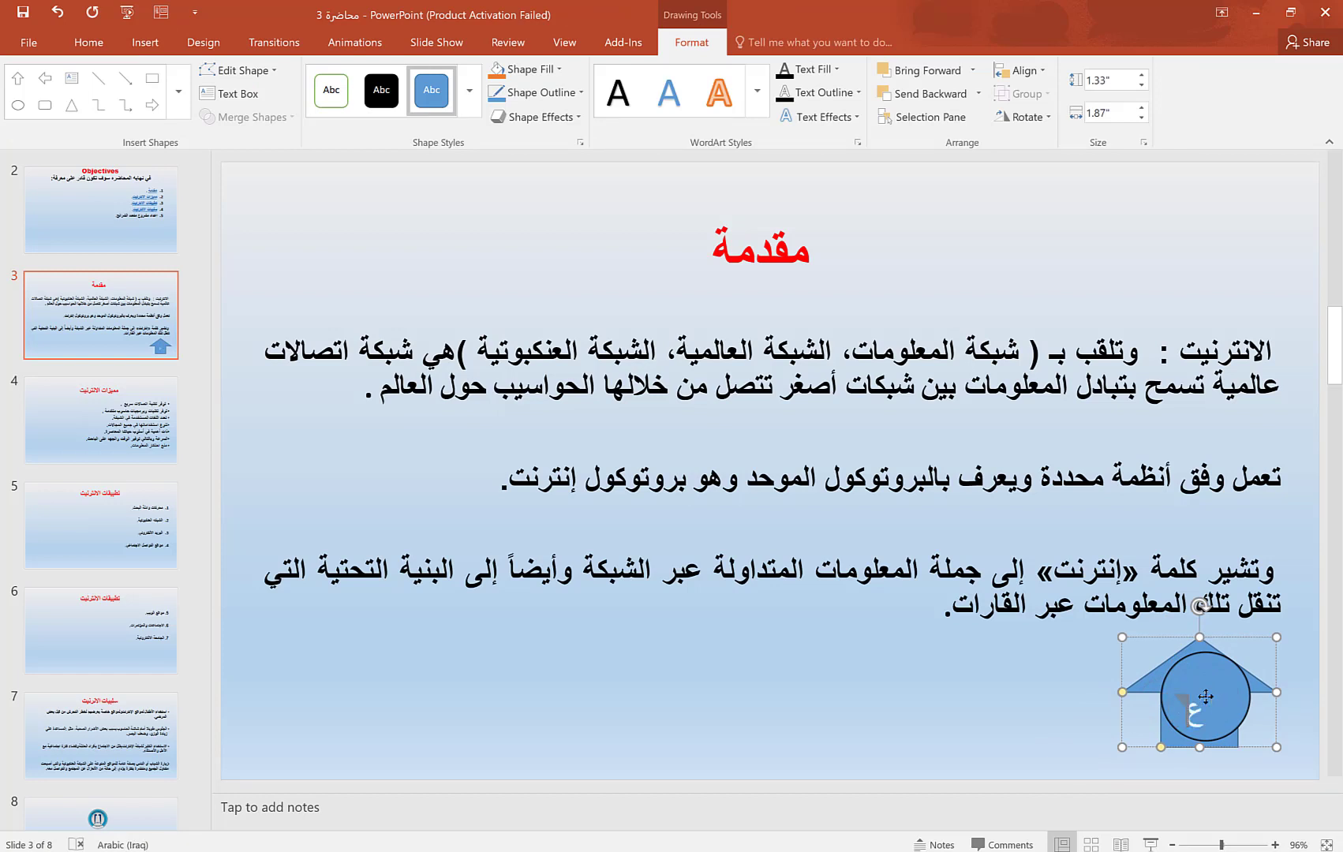
click(978, 669)
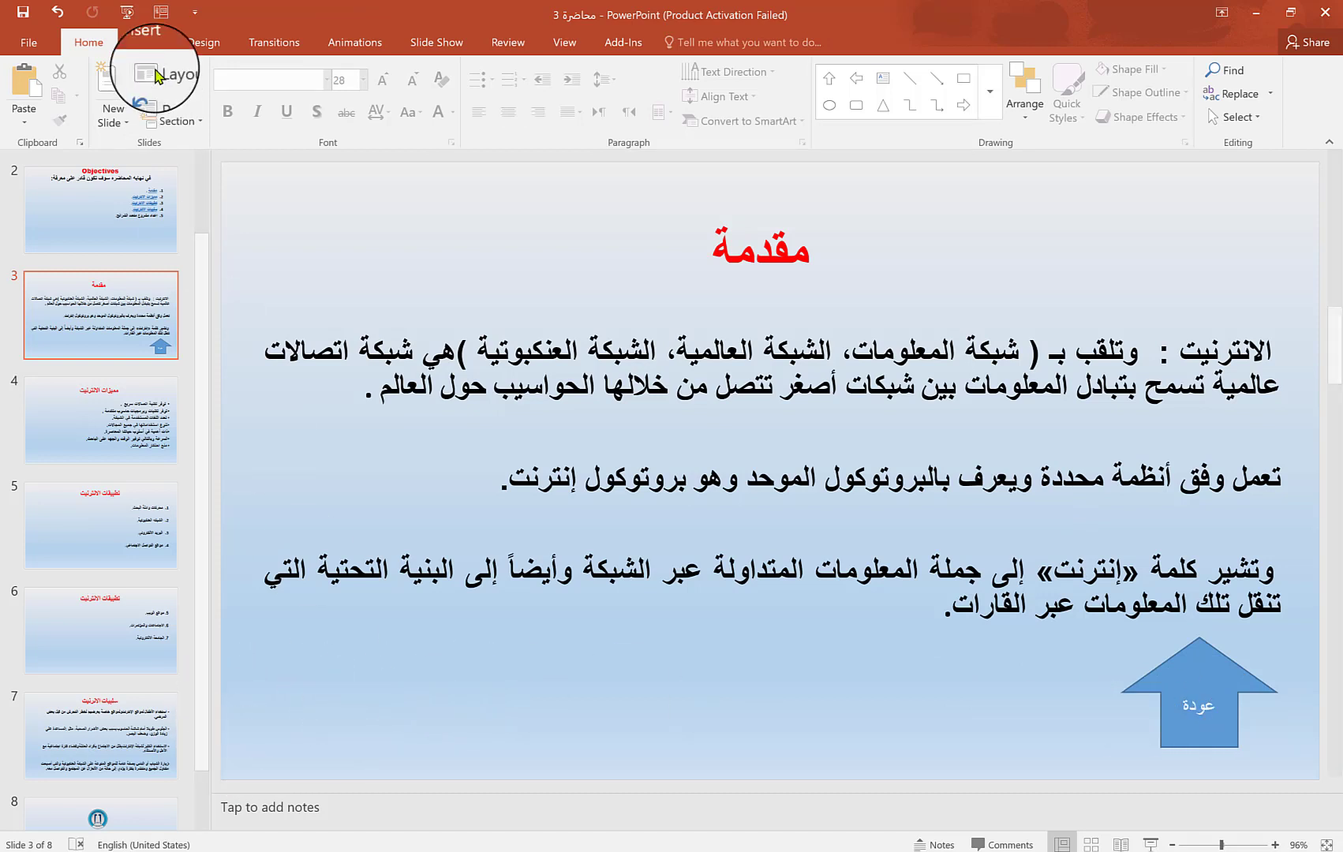
Draw a left block arrow labelled 'التالي' in the bottom-left corner of slide 3
click(143, 46)
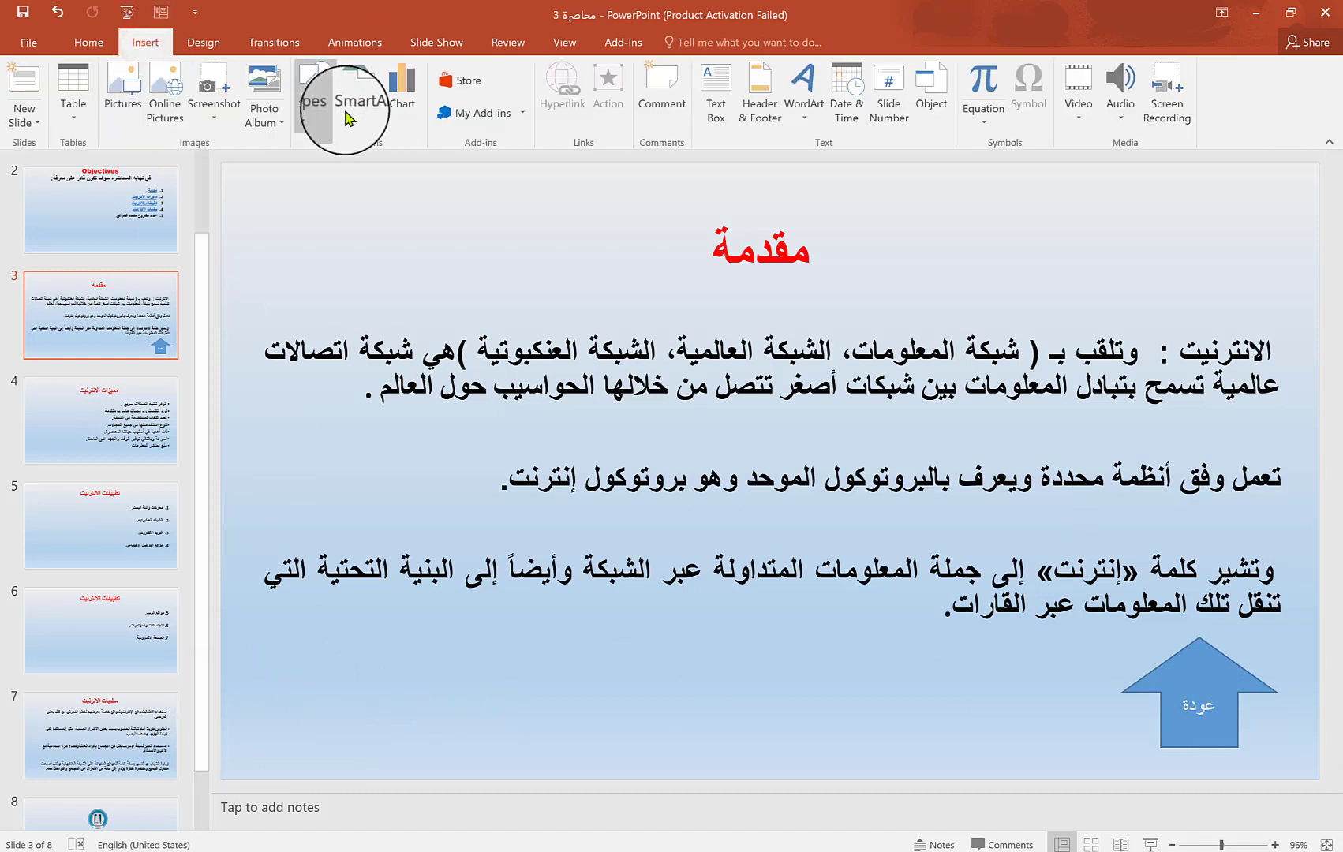
click(316, 111)
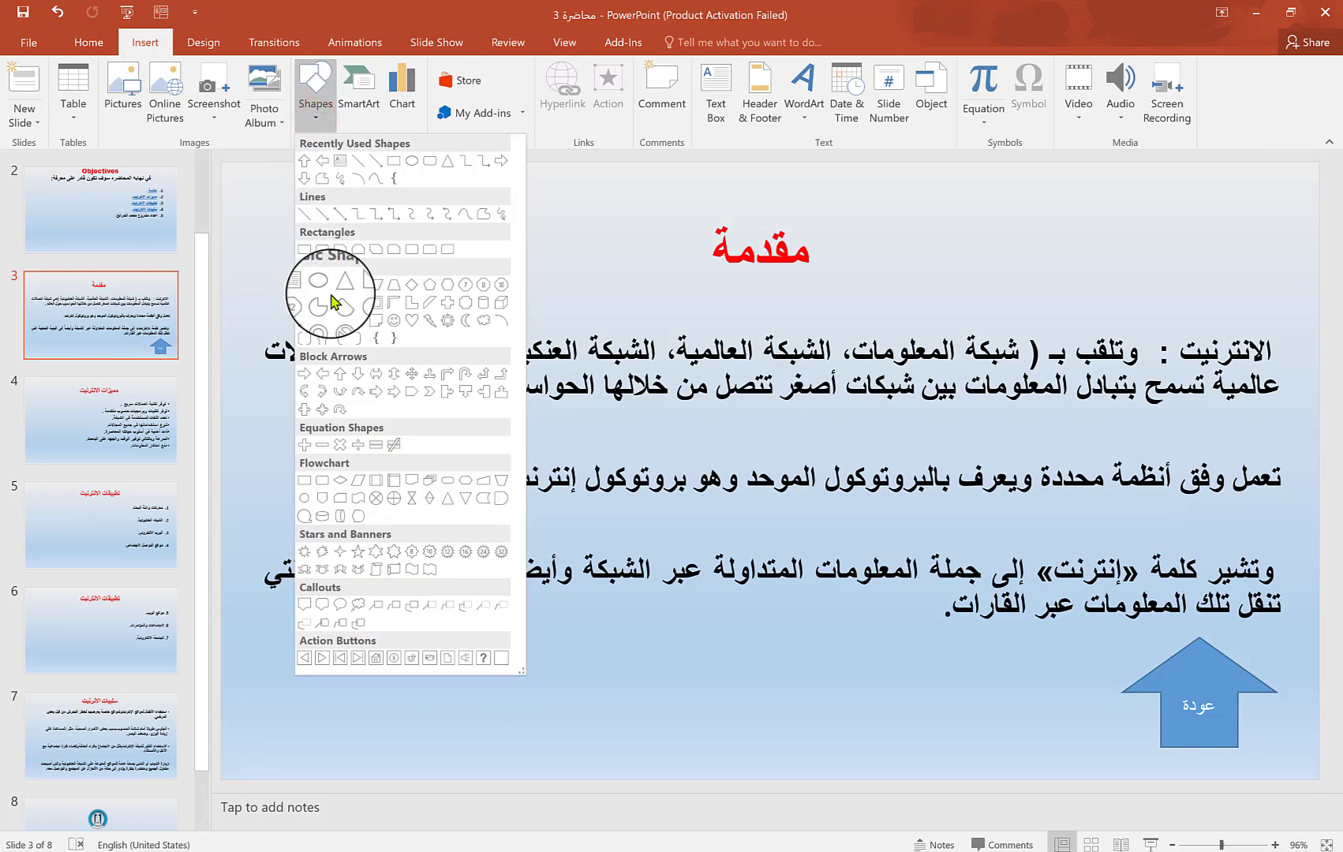
click(322, 373)
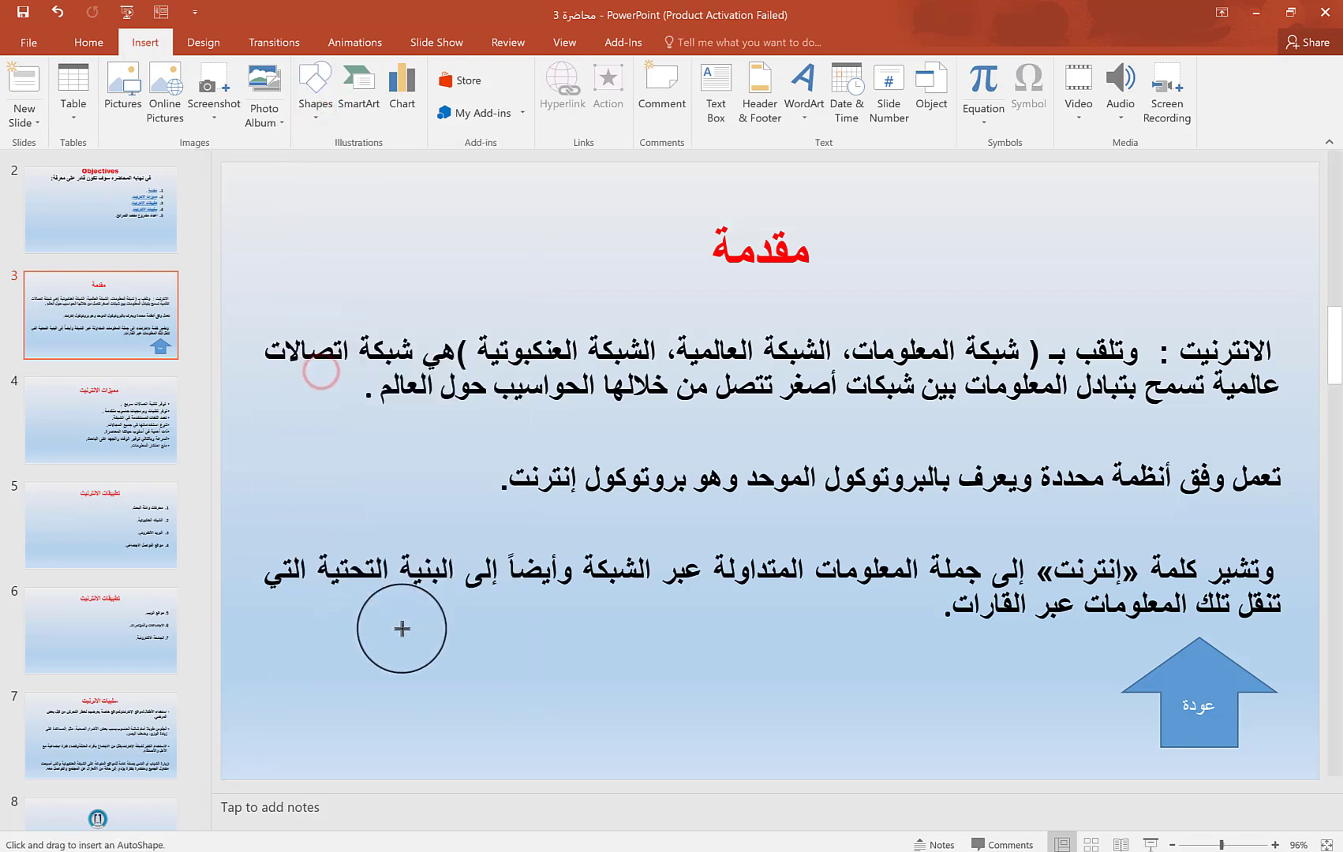
drag(467, 644, 278, 780)
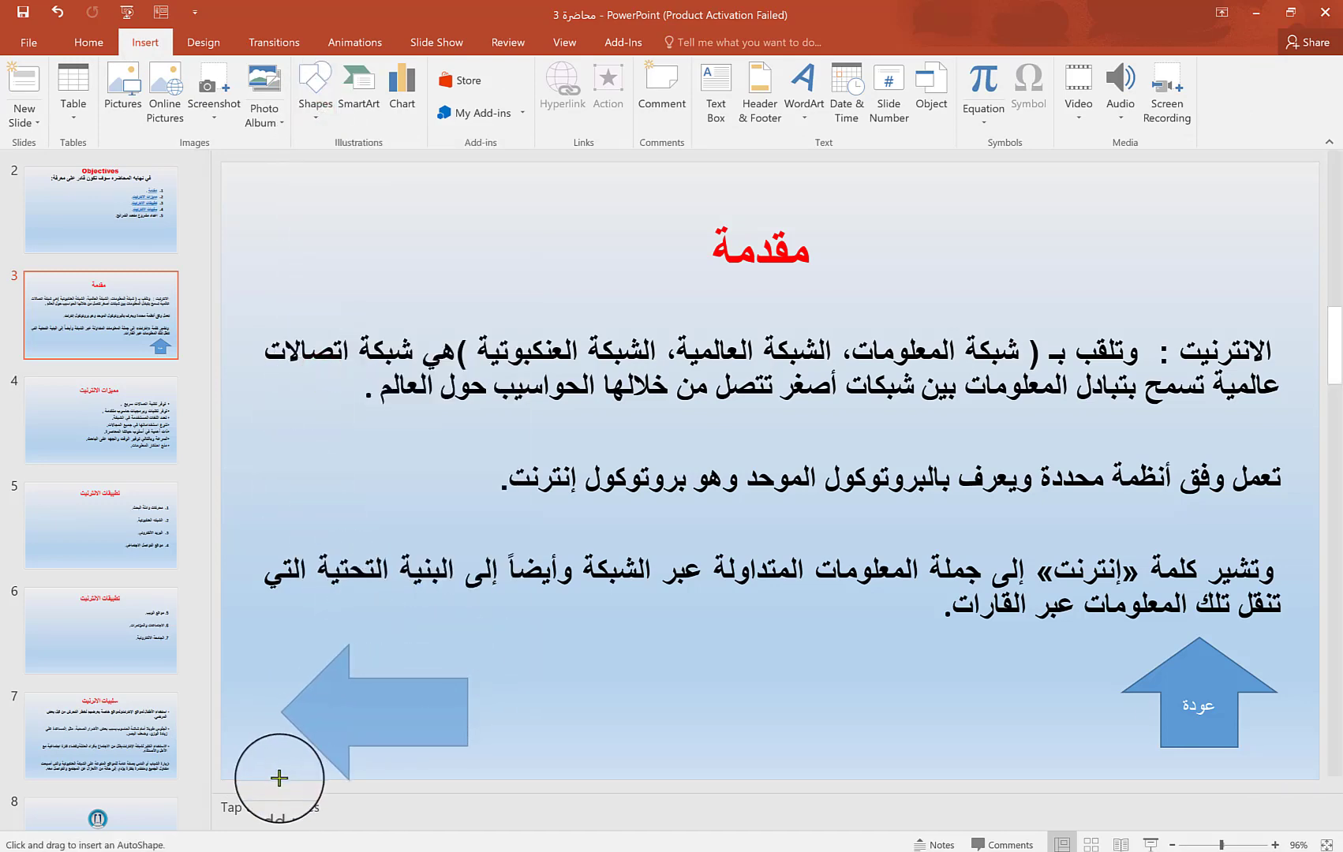
drag(396, 717, 409, 710)
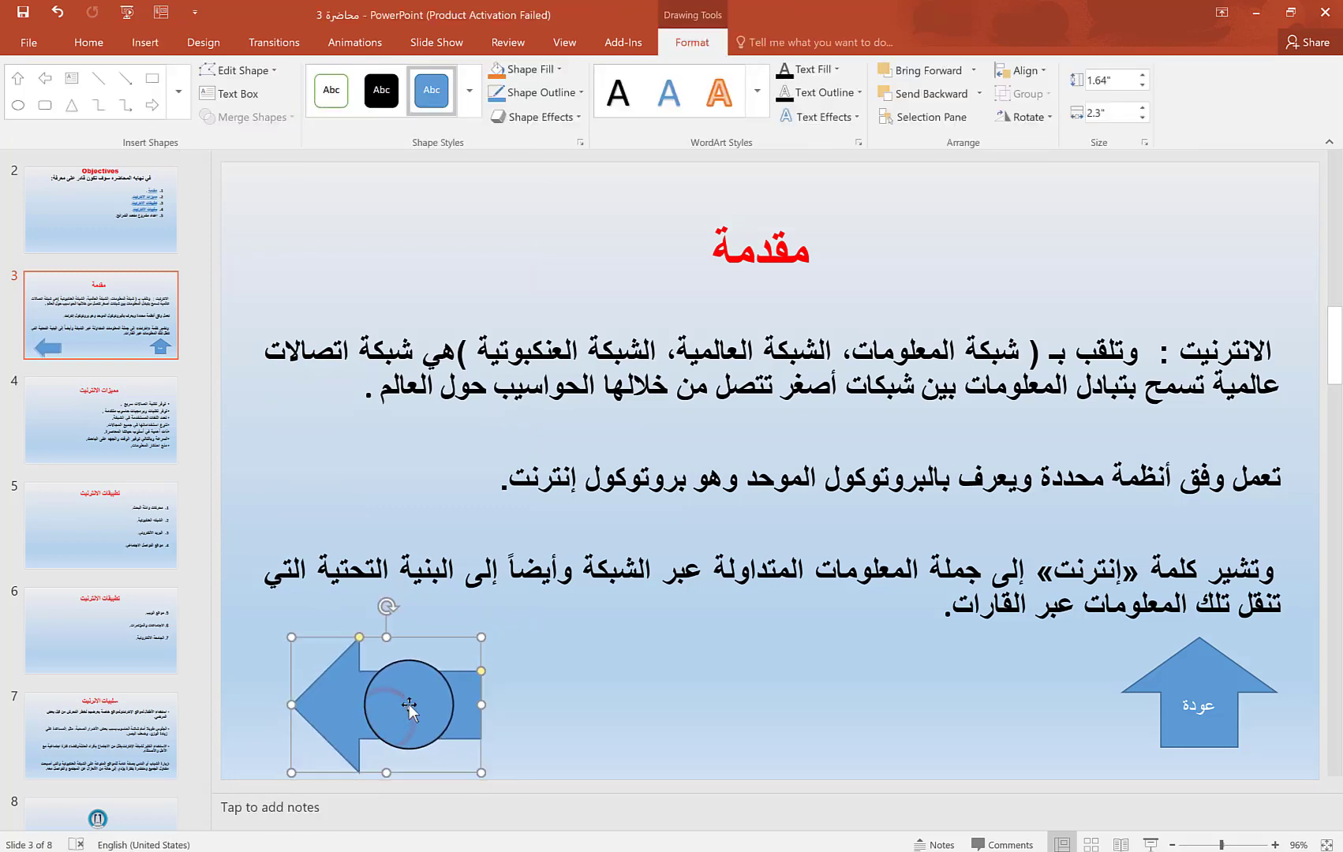
click(590, 678)
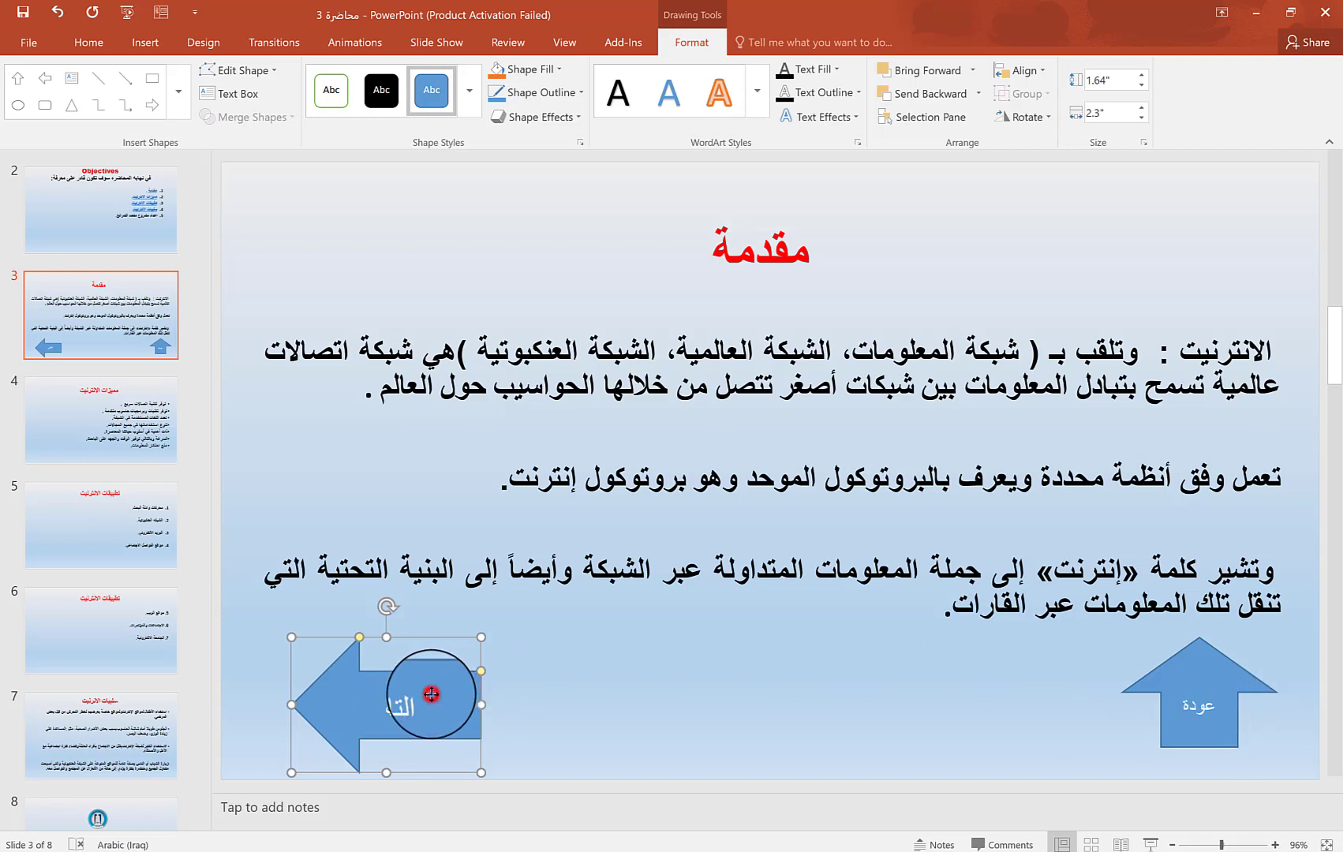
Hyperlink the 'التالي' arrow to slide 4, 'مميزات الانترنيت'
right_click(431, 696)
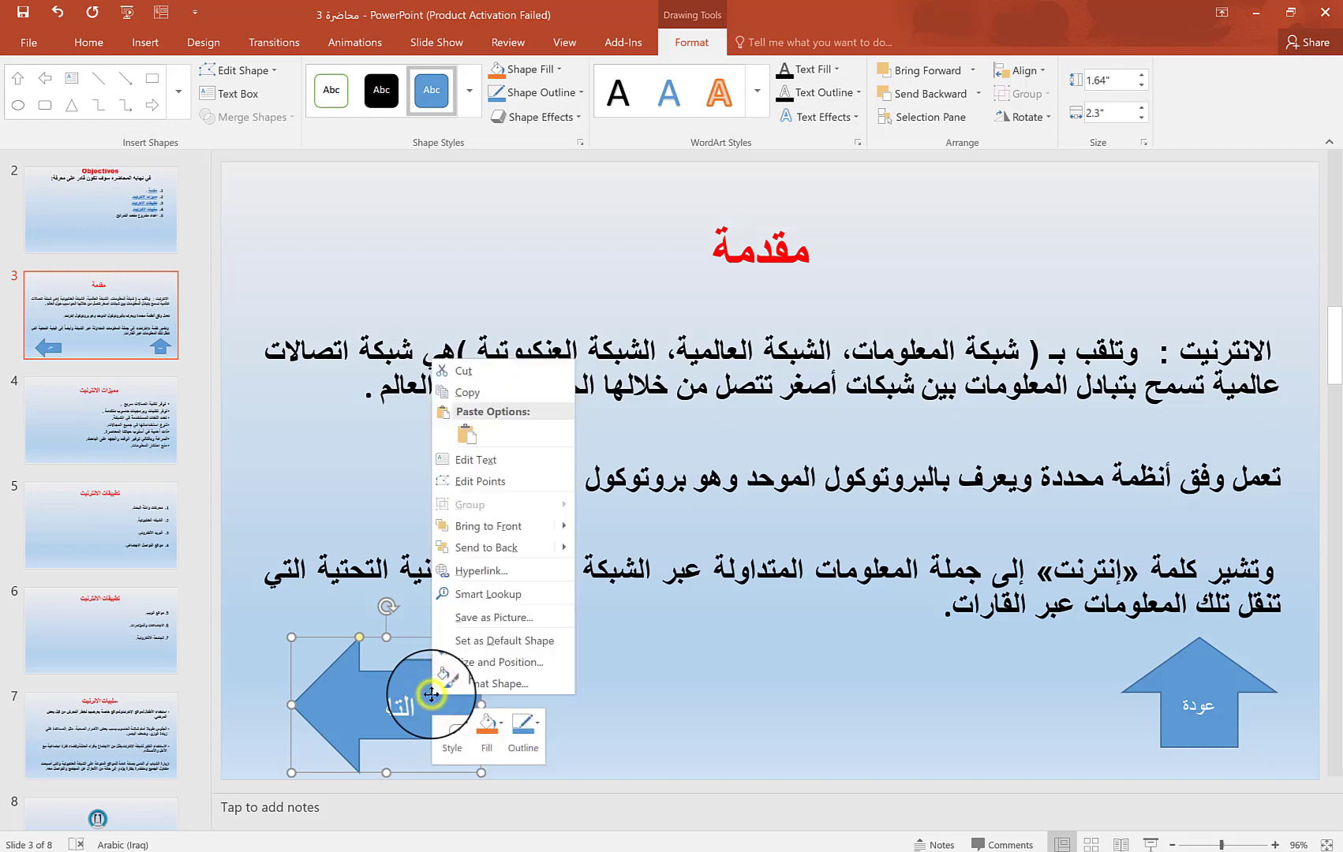
click(498, 574)
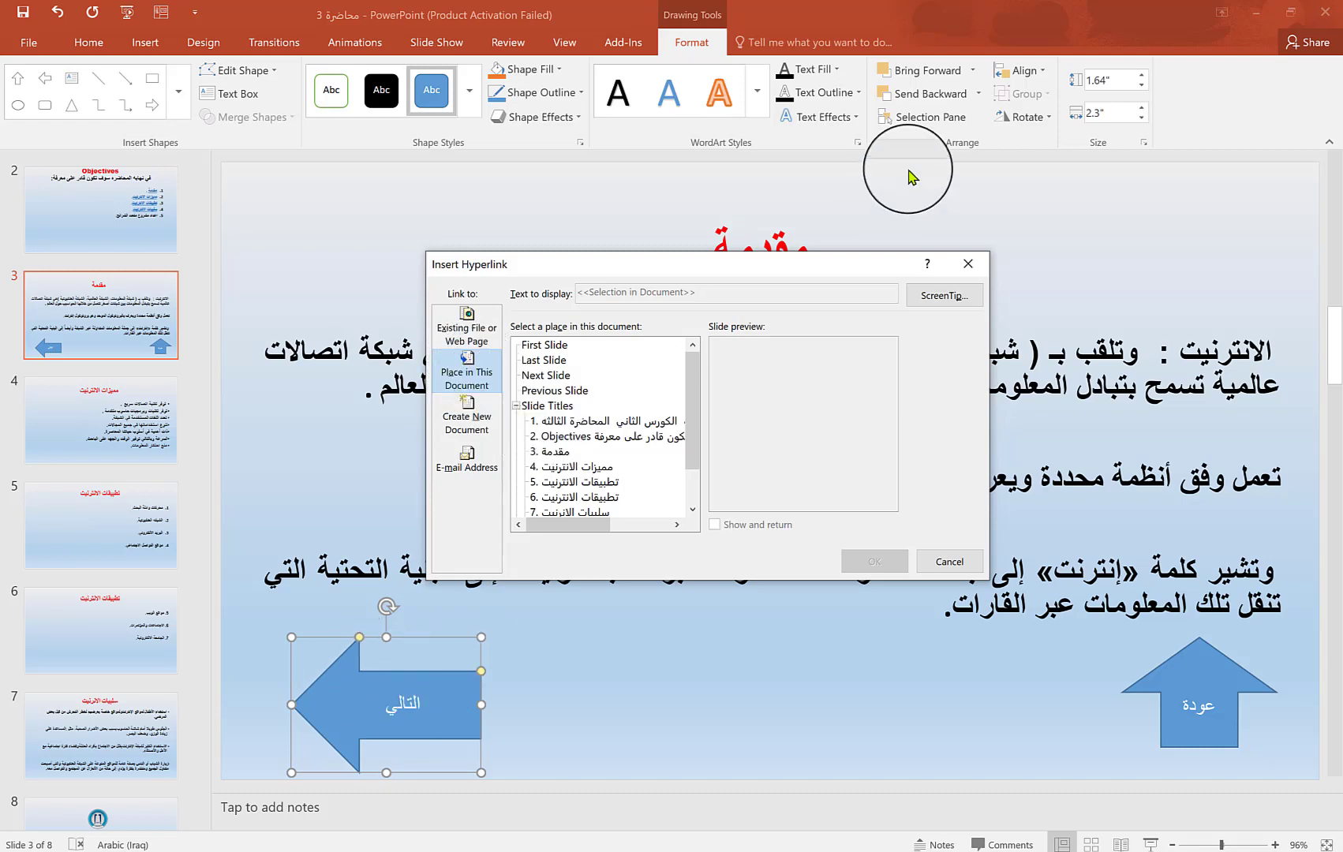
drag(788, 269, 799, 292)
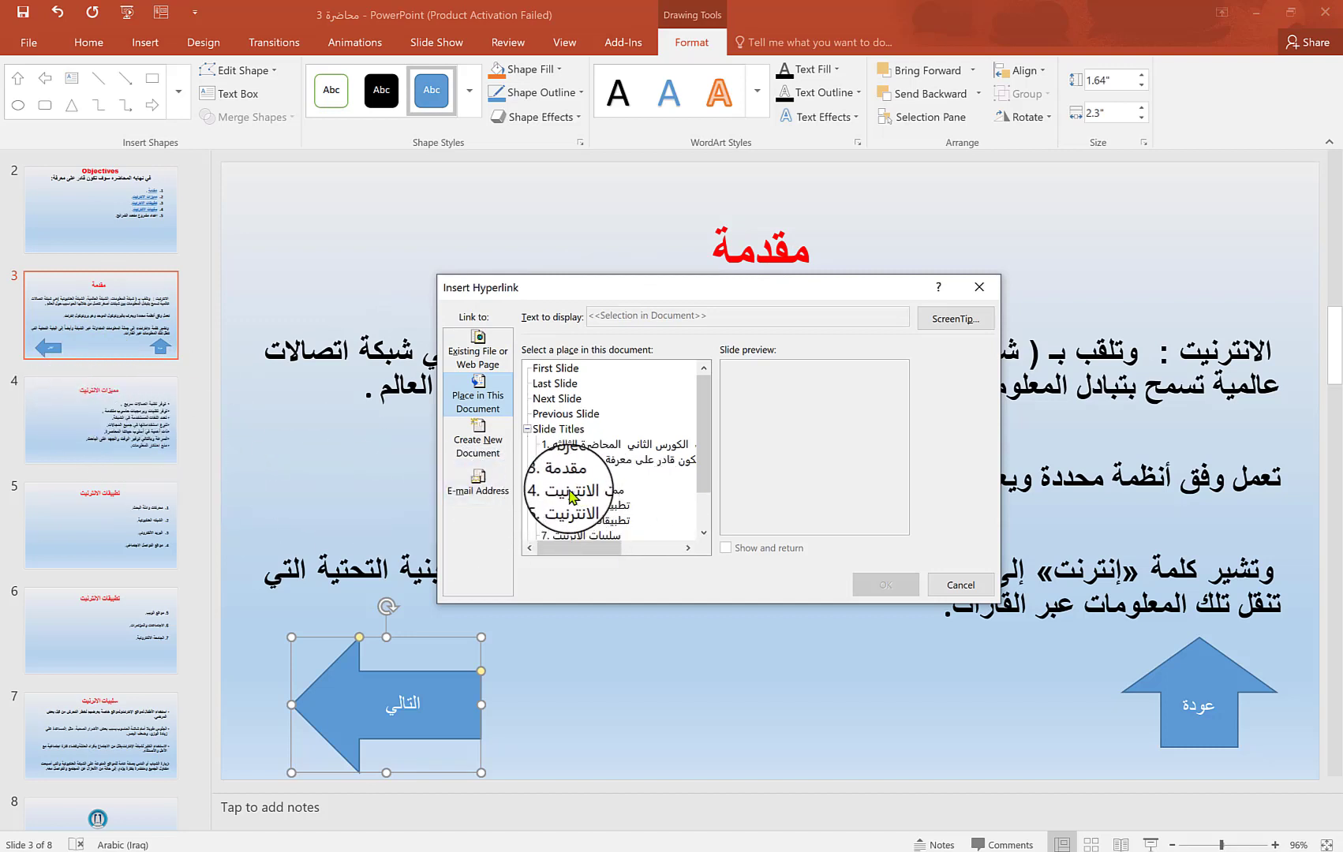
click(571, 492)
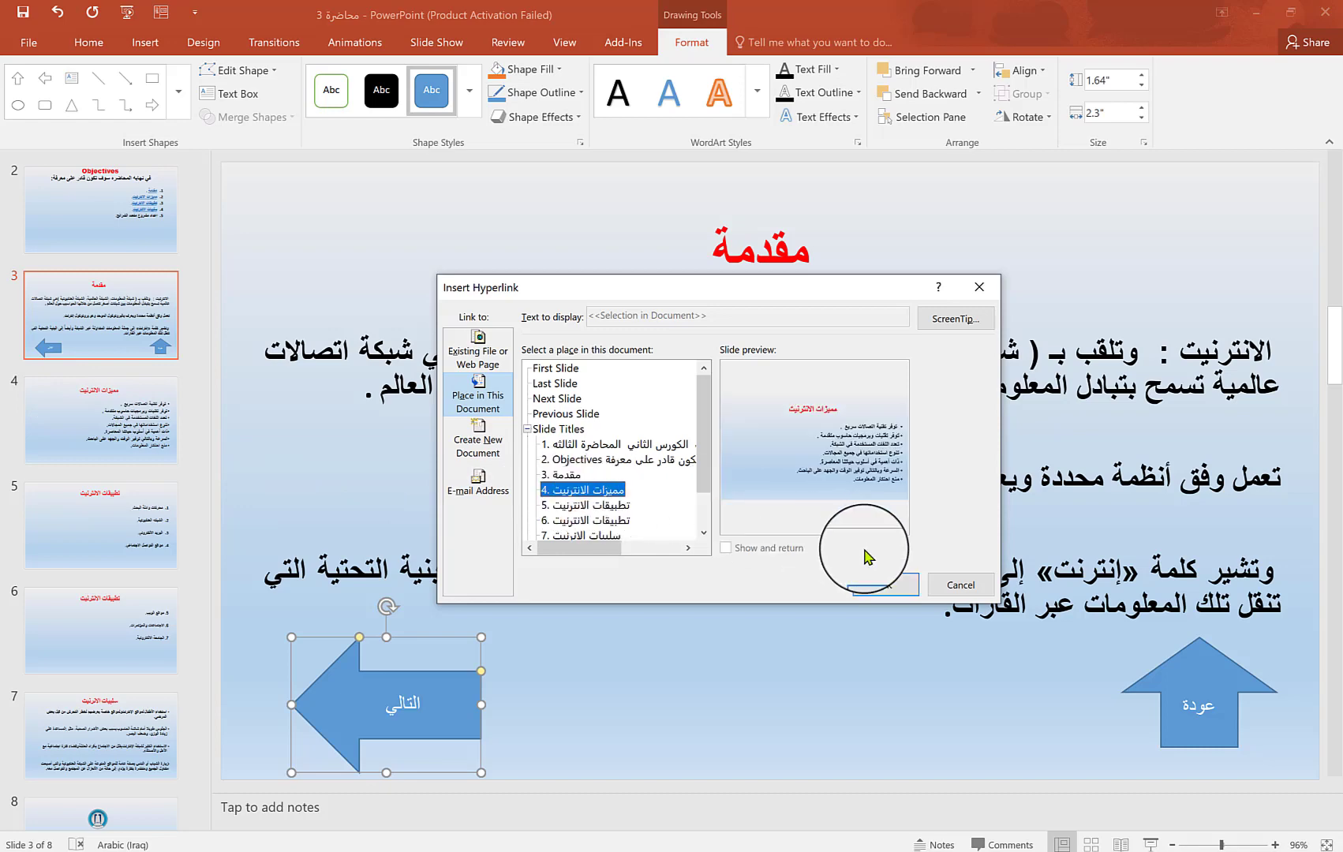
click(888, 586)
click(695, 663)
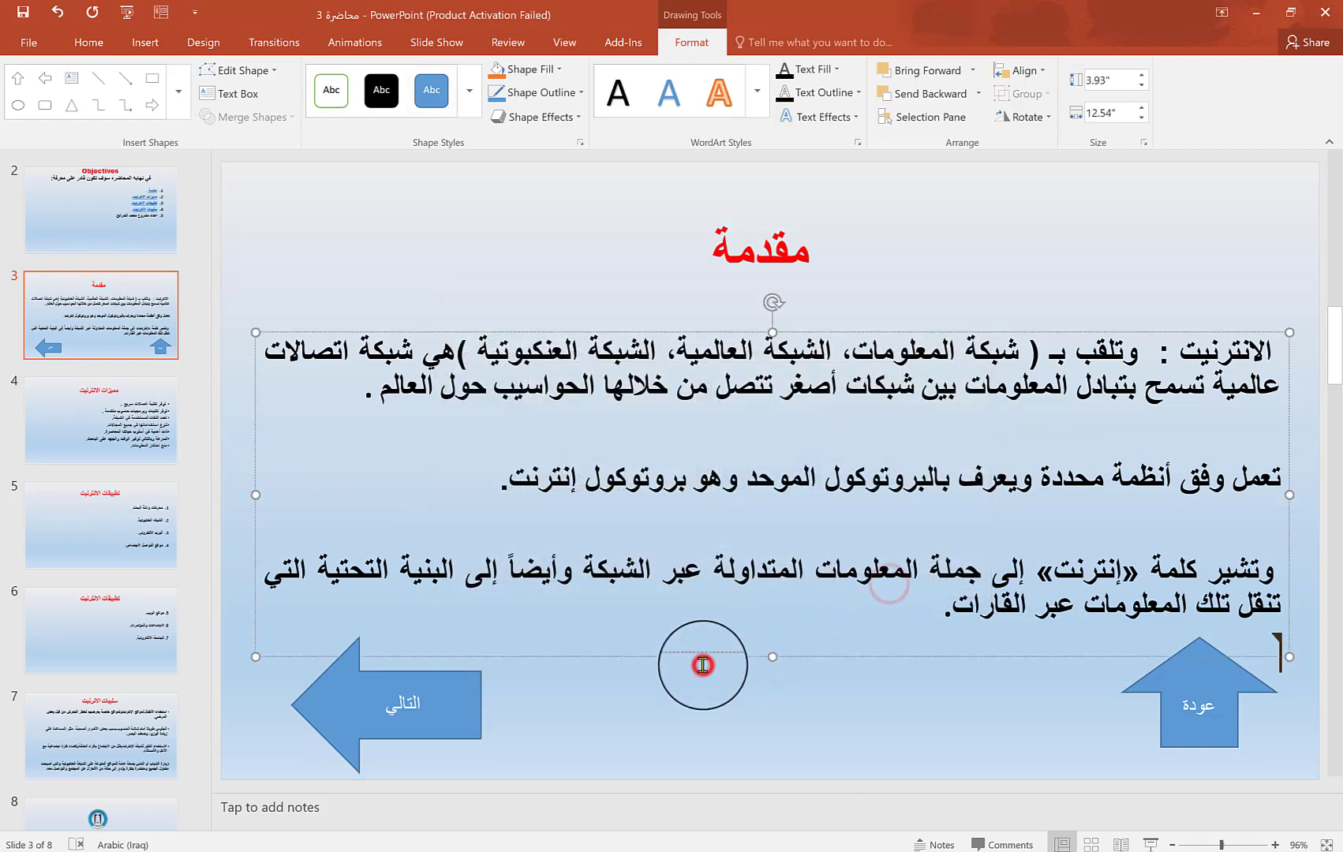
click(392, 687)
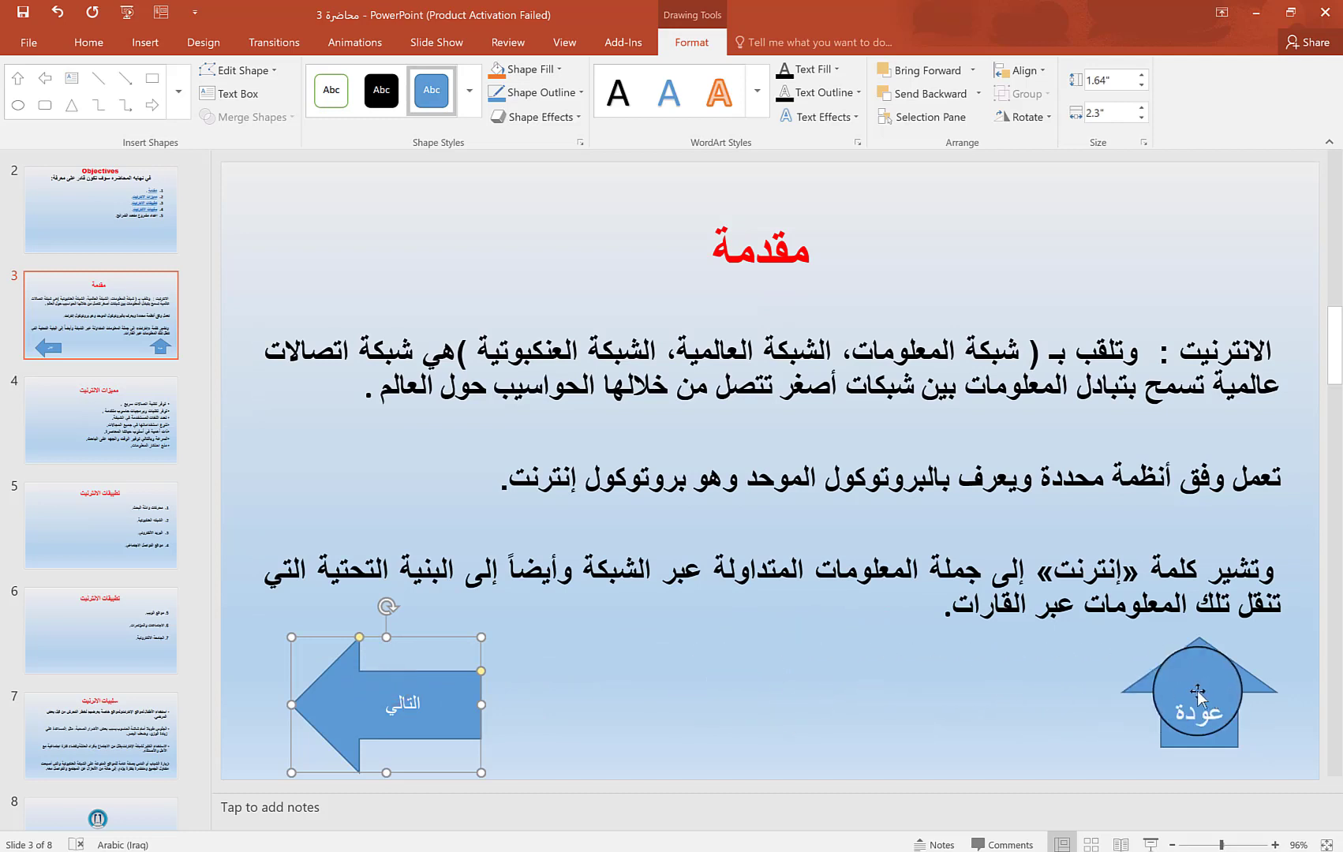
Link the 'عودة' arrow to slide 2, Objectives, and start the slide show from slide 3
click(1205, 689)
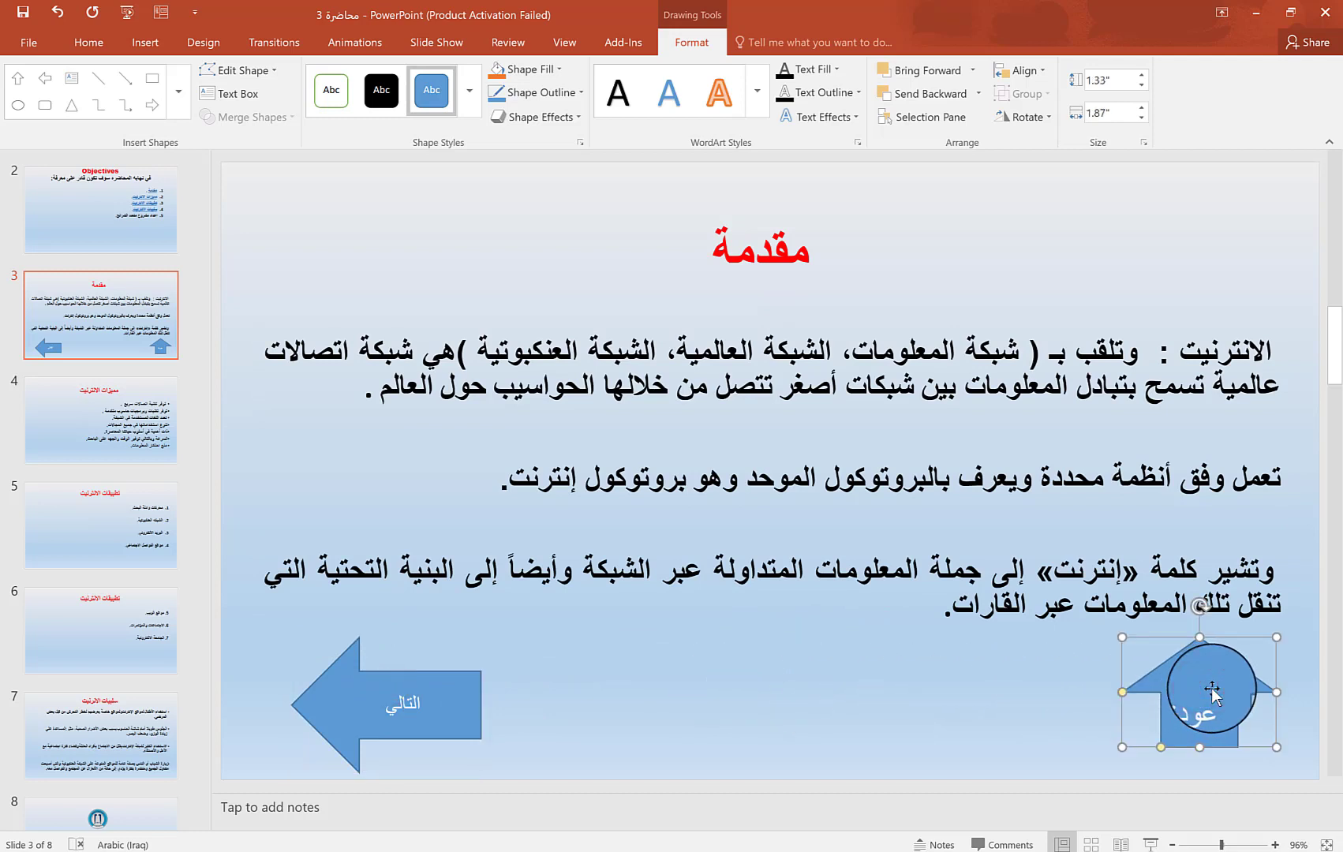
right_click(1212, 690)
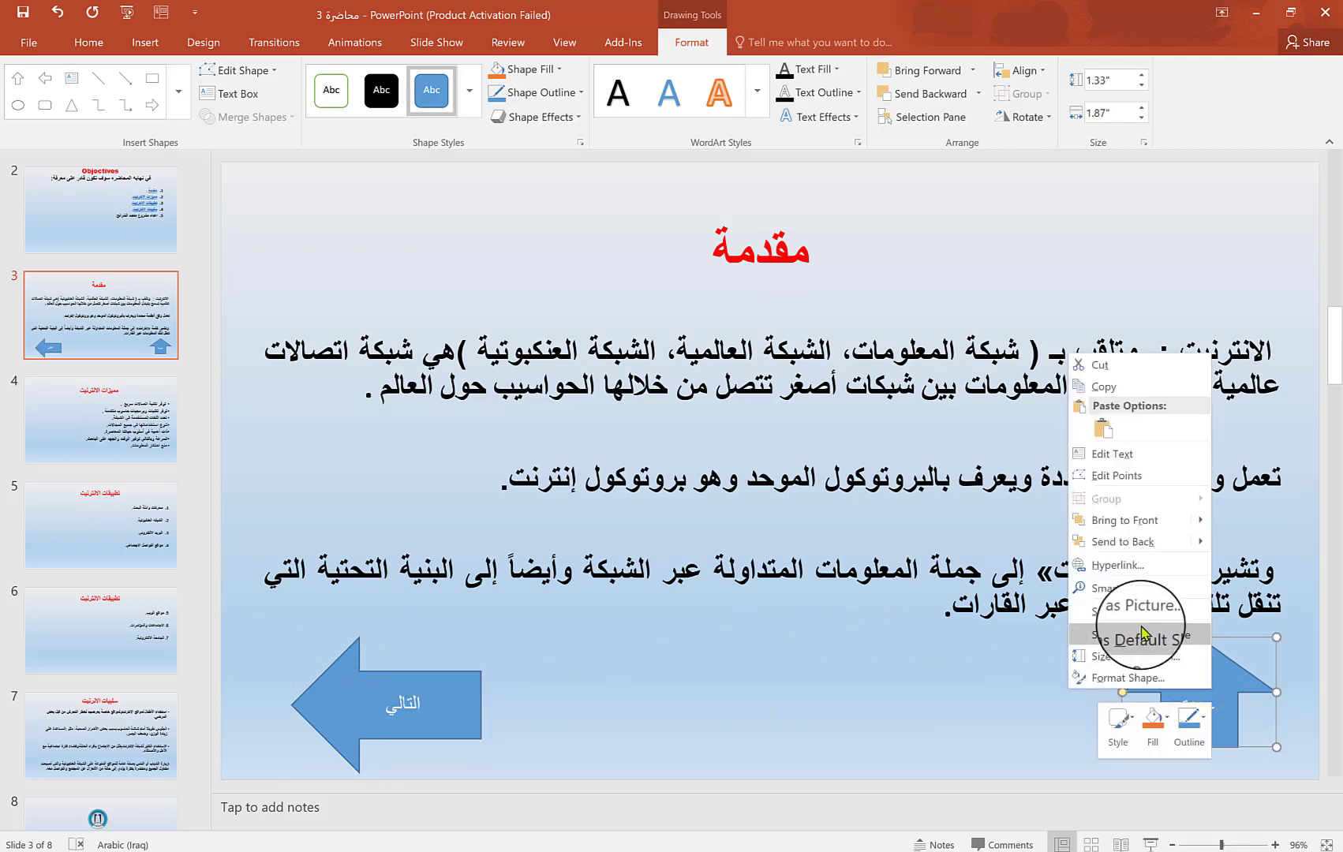
click(1141, 565)
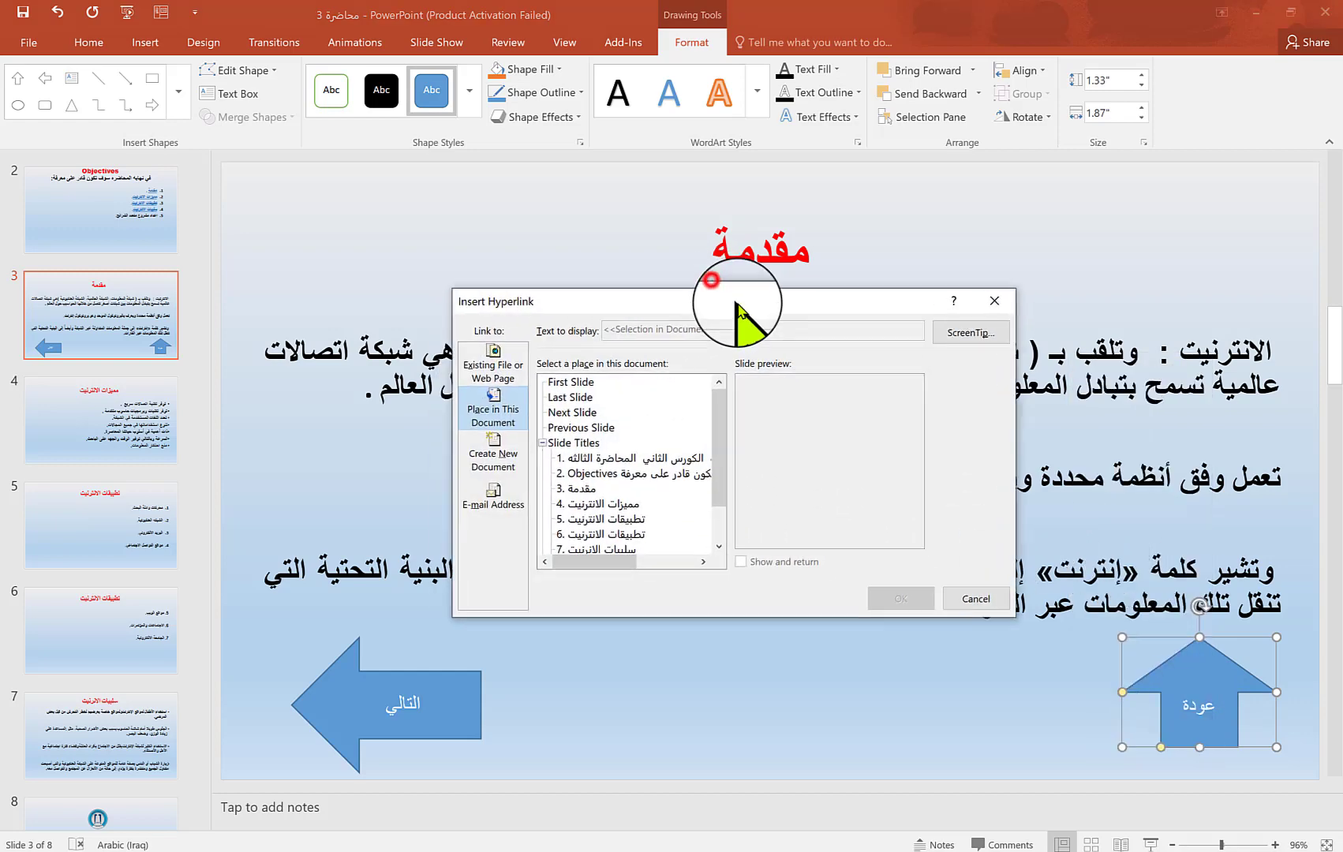
drag(720, 289, 749, 311)
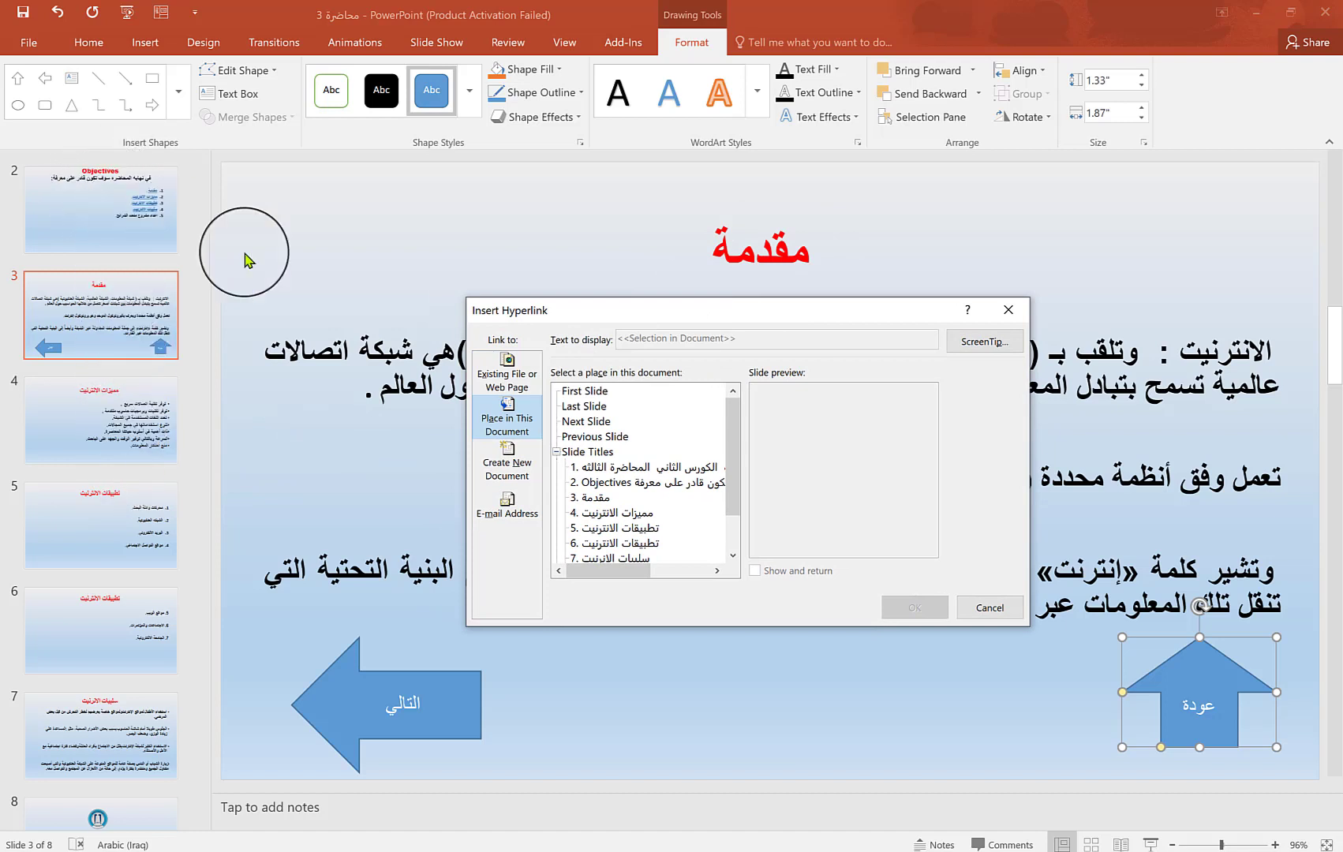
click(610, 485)
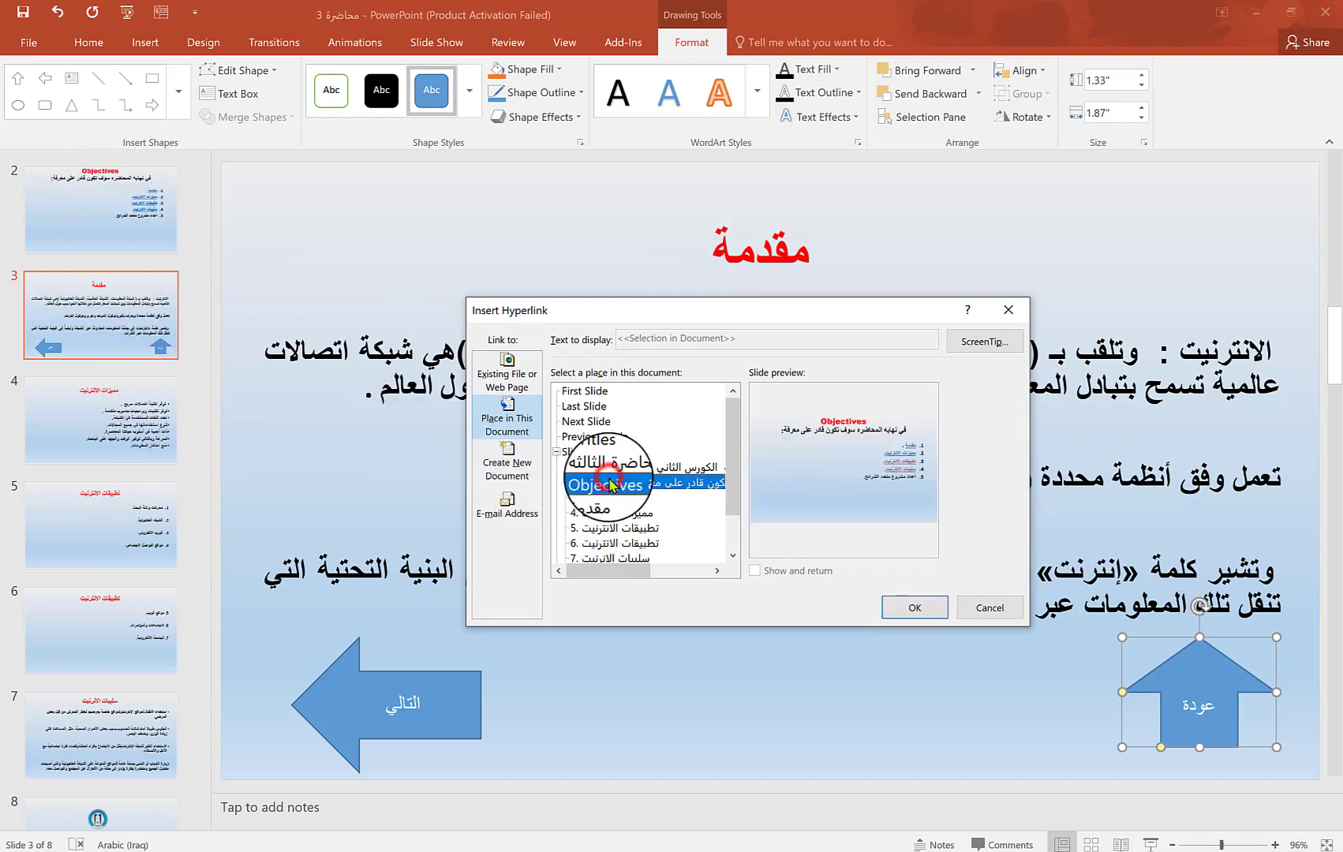
click(914, 608)
click(1151, 842)
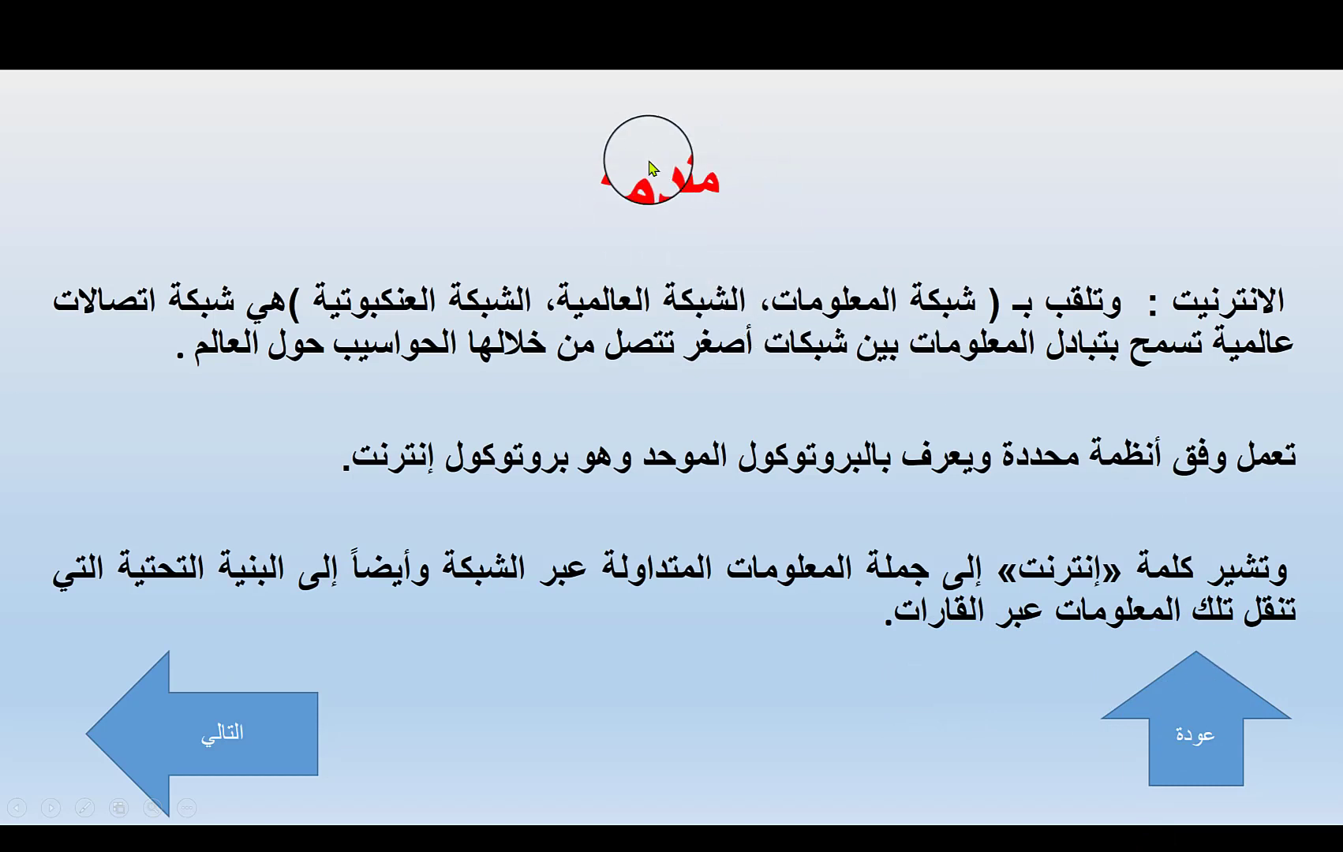
Verify in the show that 'عودة' returns to Objectives and 'التالي' opens slide 4, then exit
click(1208, 748)
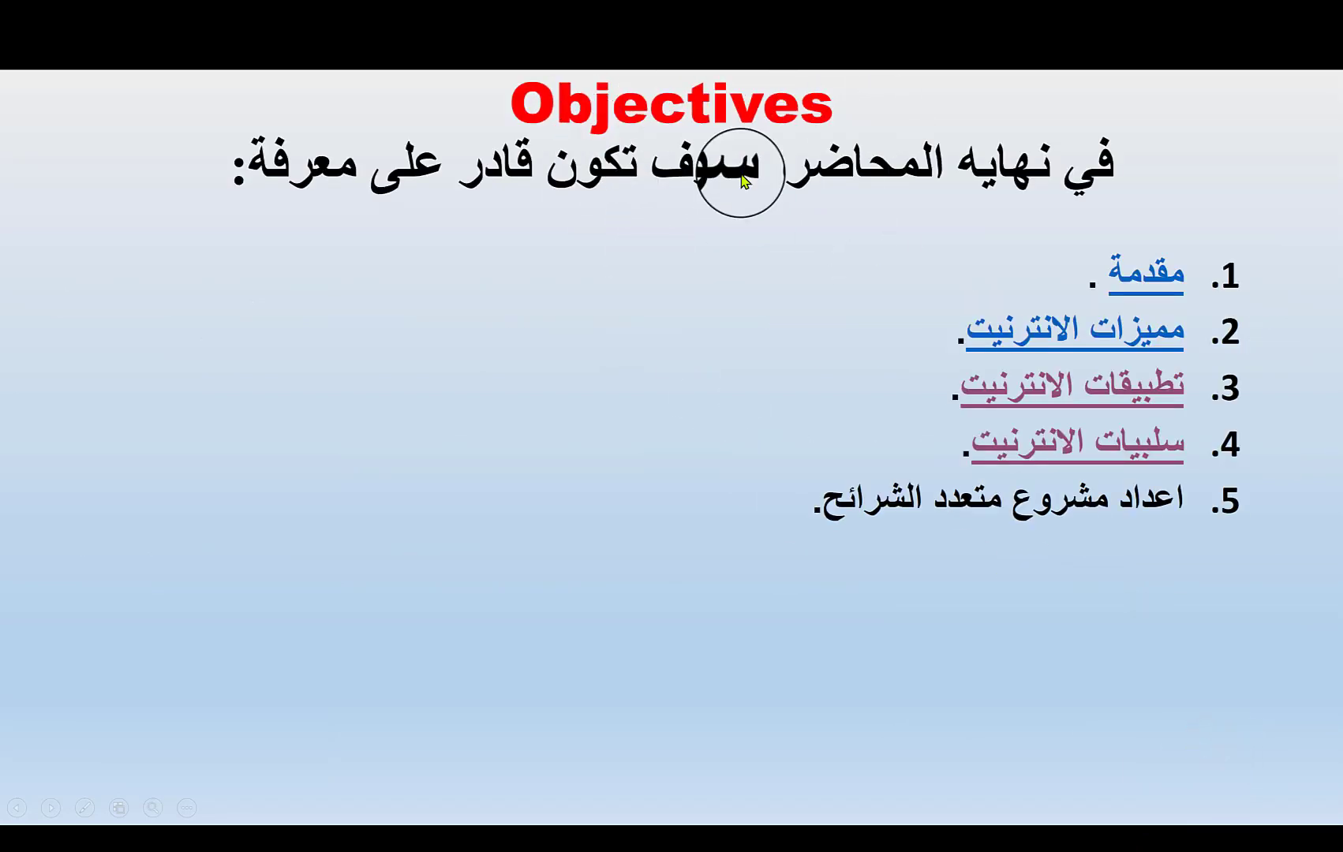
key(Escape)
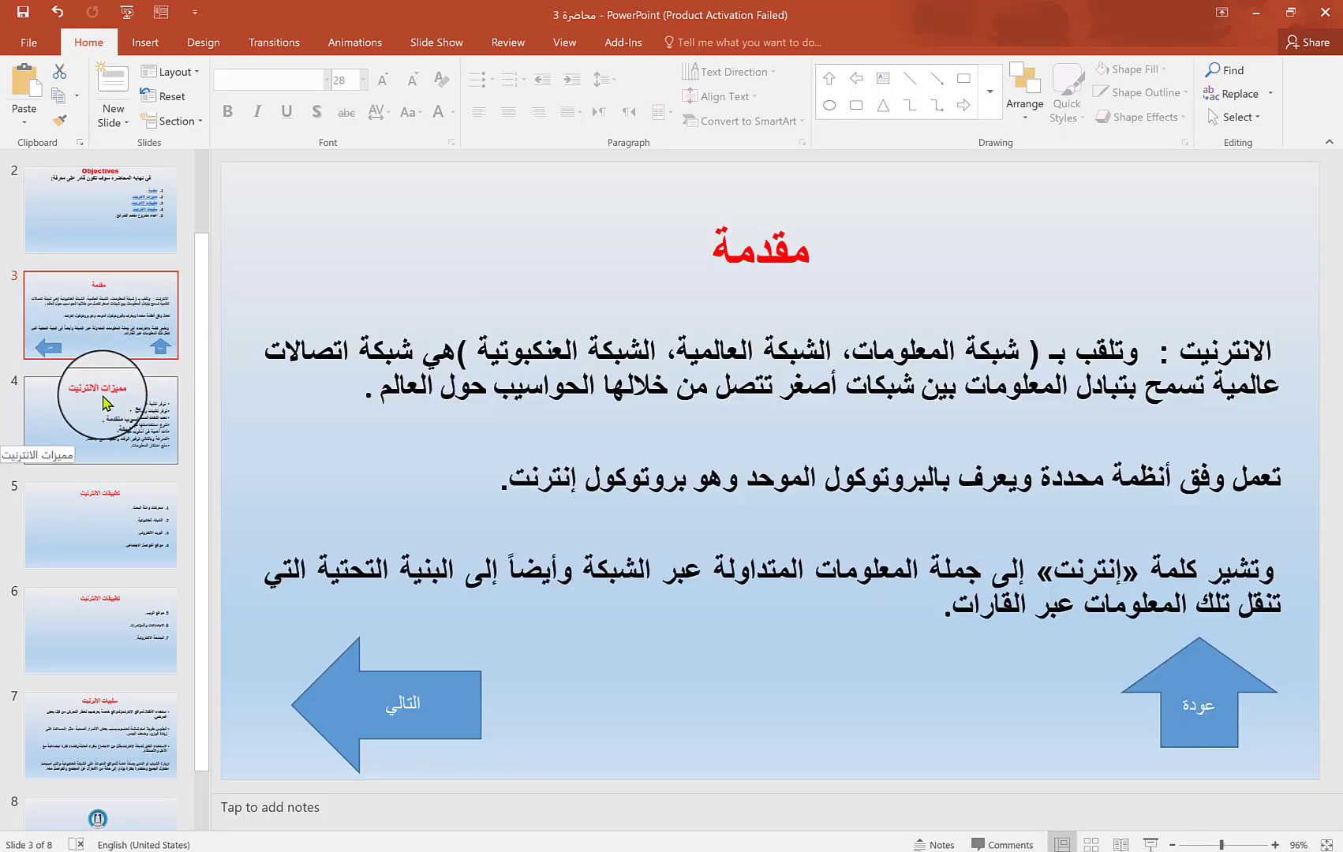
click(1152, 843)
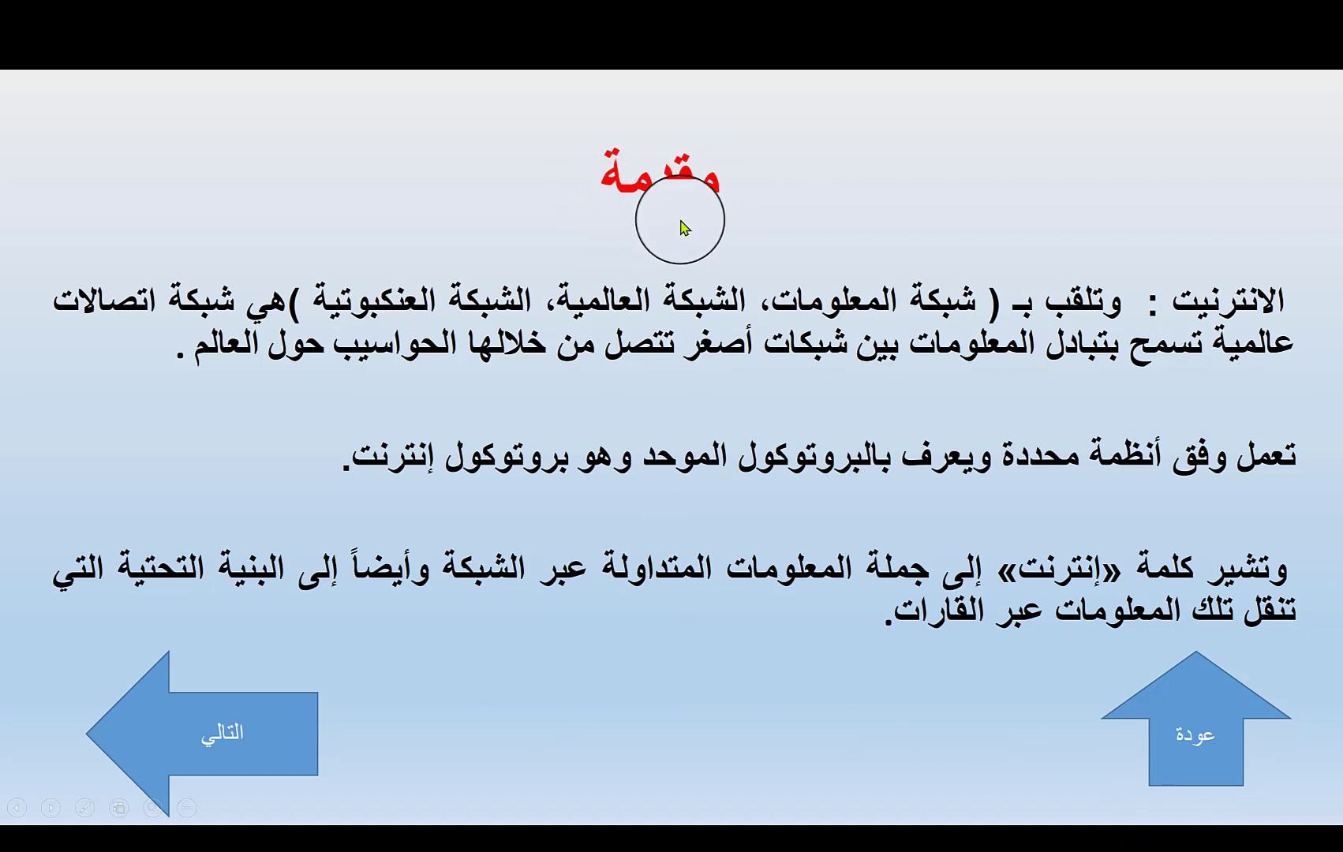
click(236, 729)
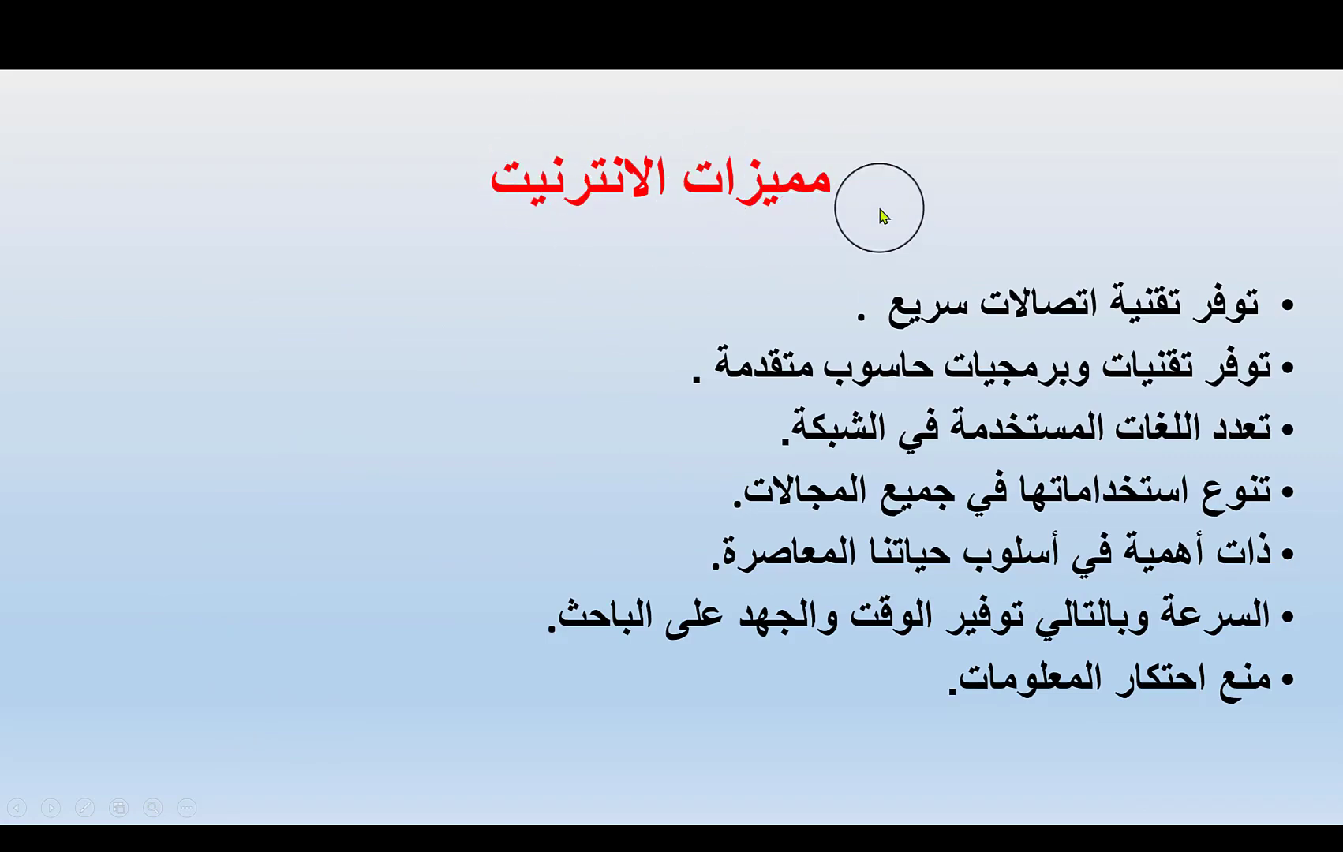
key(Escape)
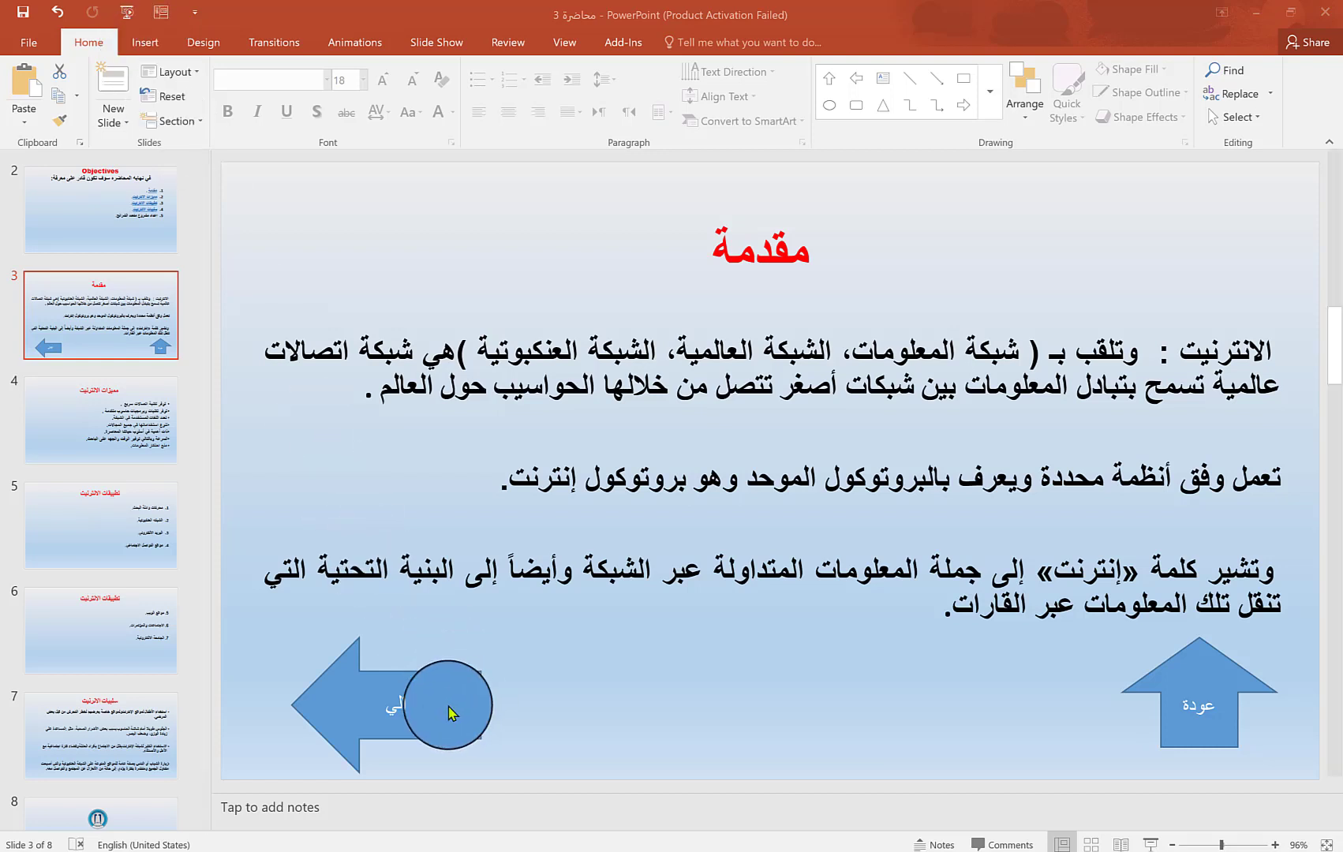
Copy the 'التالي' arrow from slide 3 and paste it onto slide 4
click(446, 674)
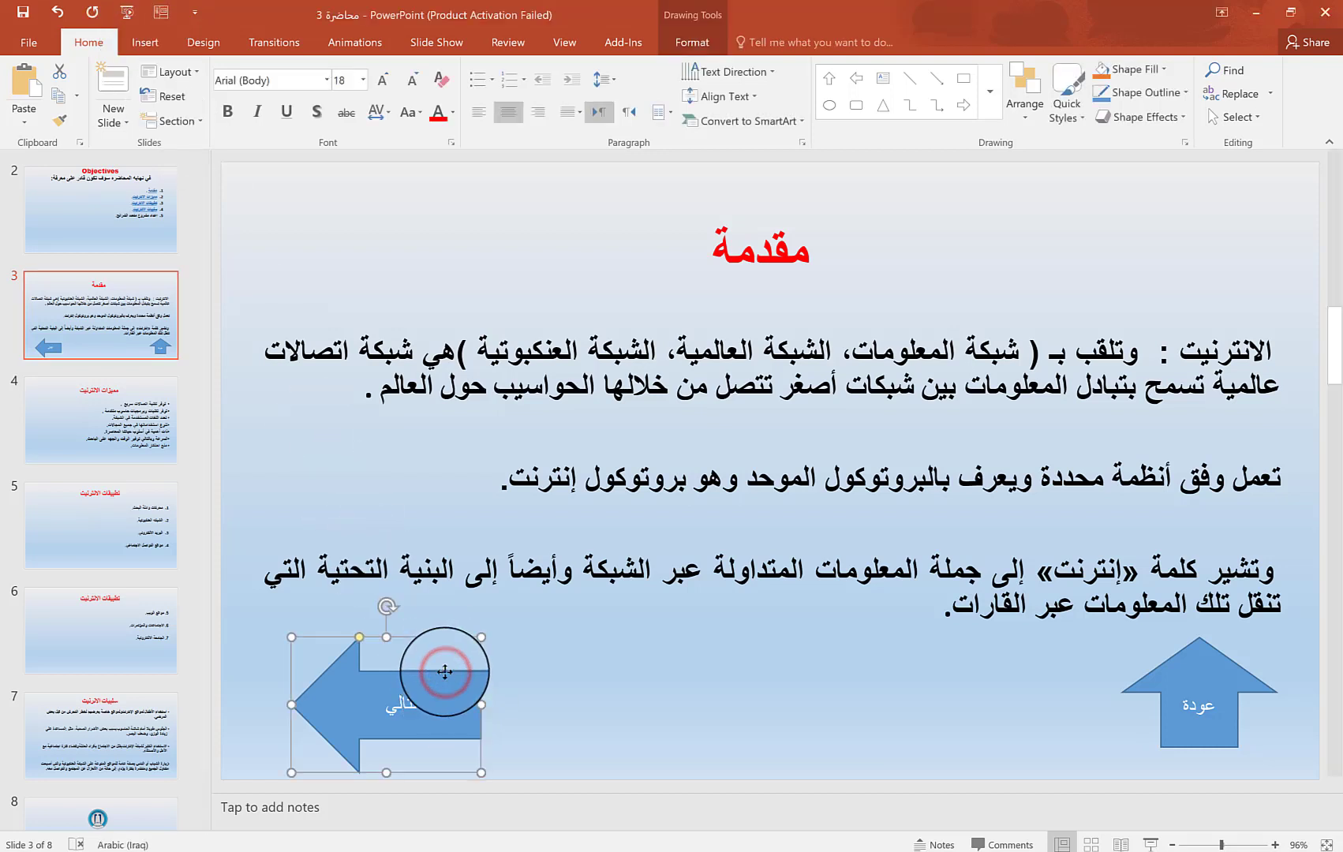
right_click(445, 673)
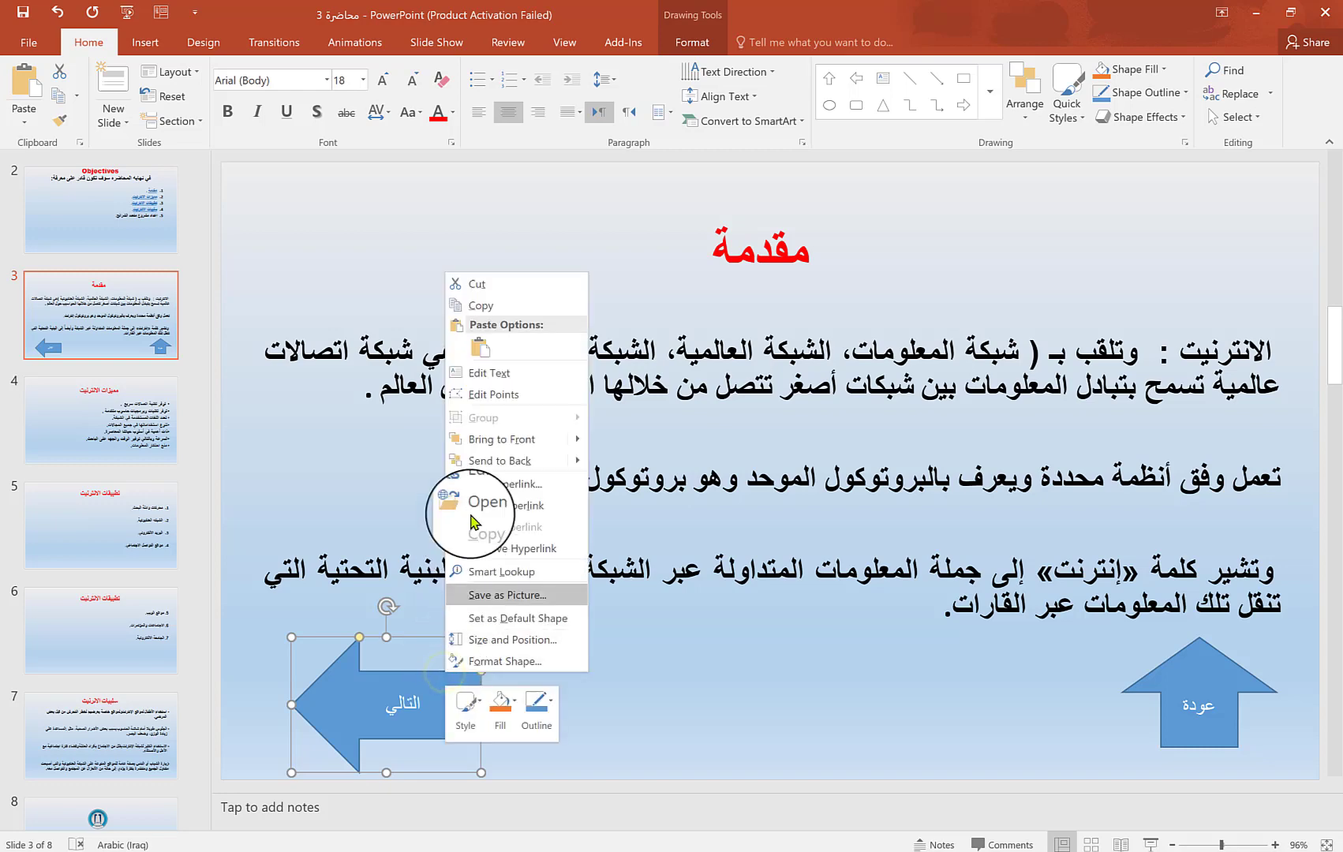
click(493, 313)
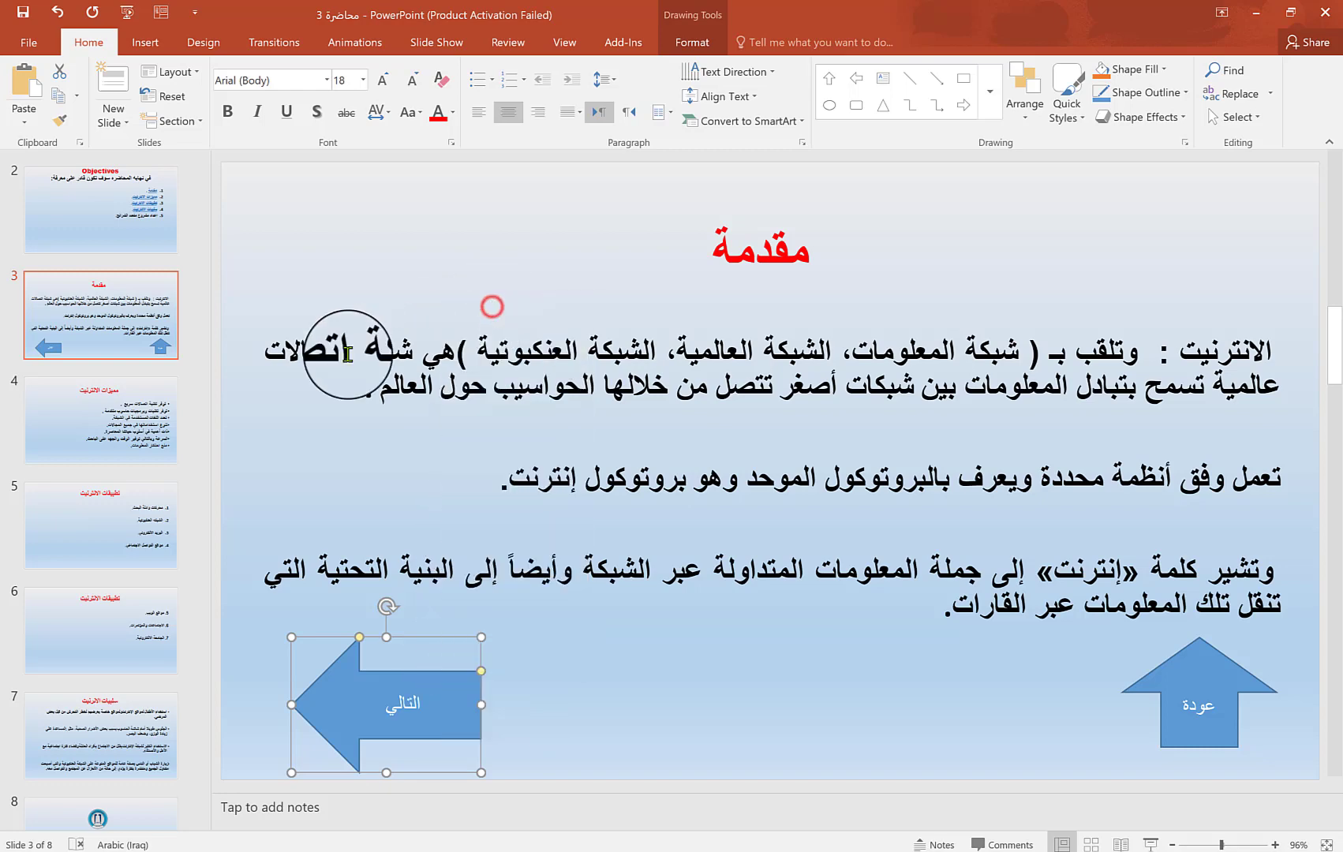
click(130, 423)
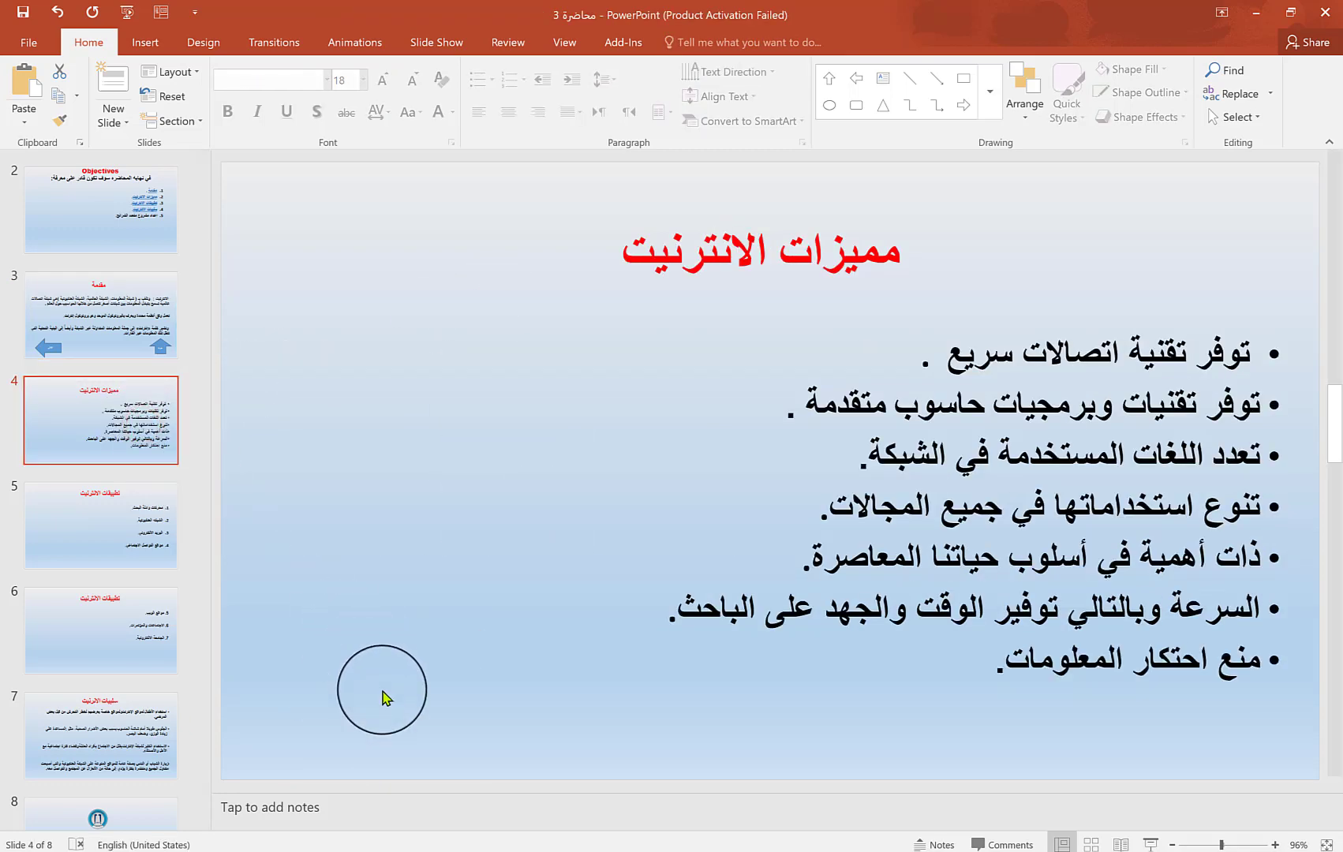
right_click(384, 697)
click(420, 723)
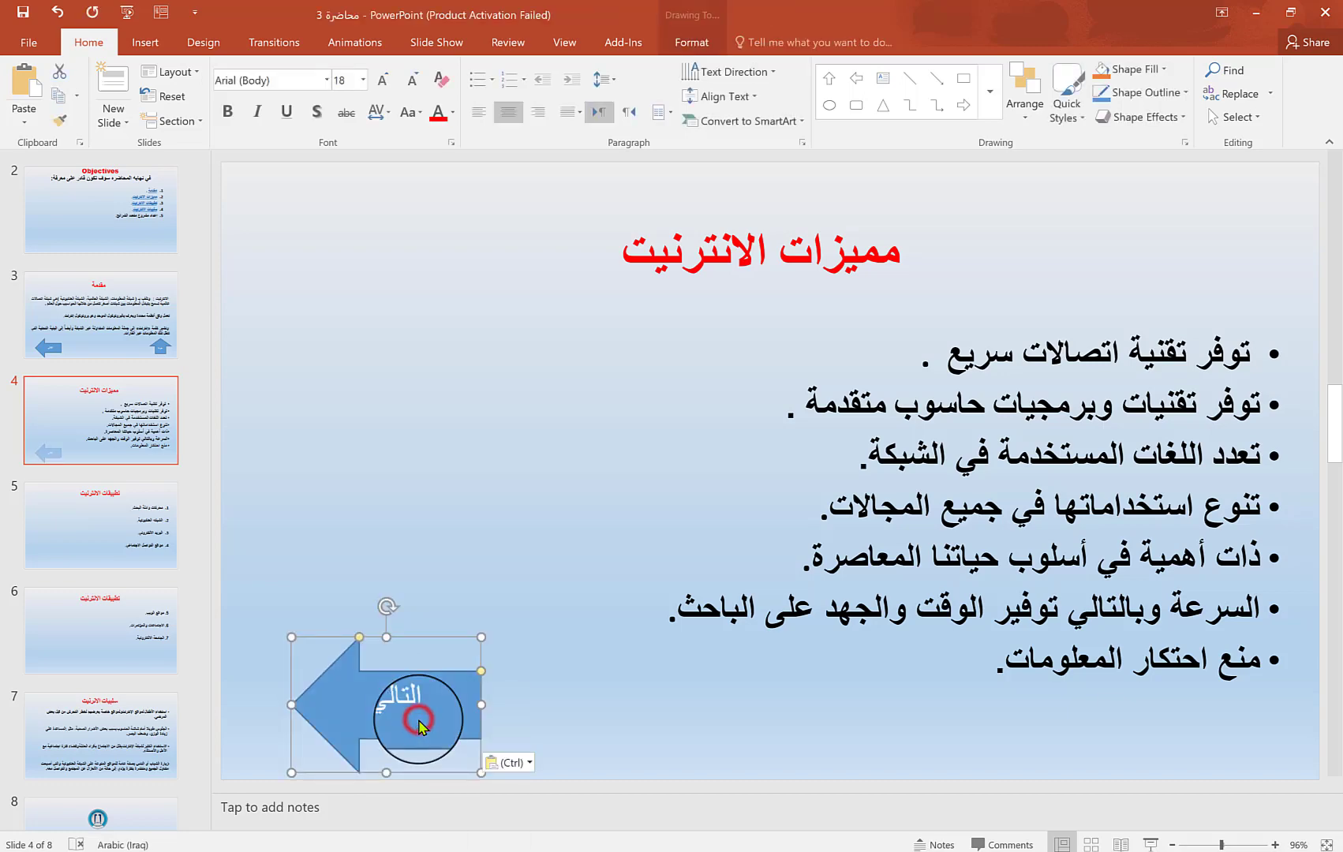
Paste the 'التالي' arrow onto slides 5 and 6
click(118, 531)
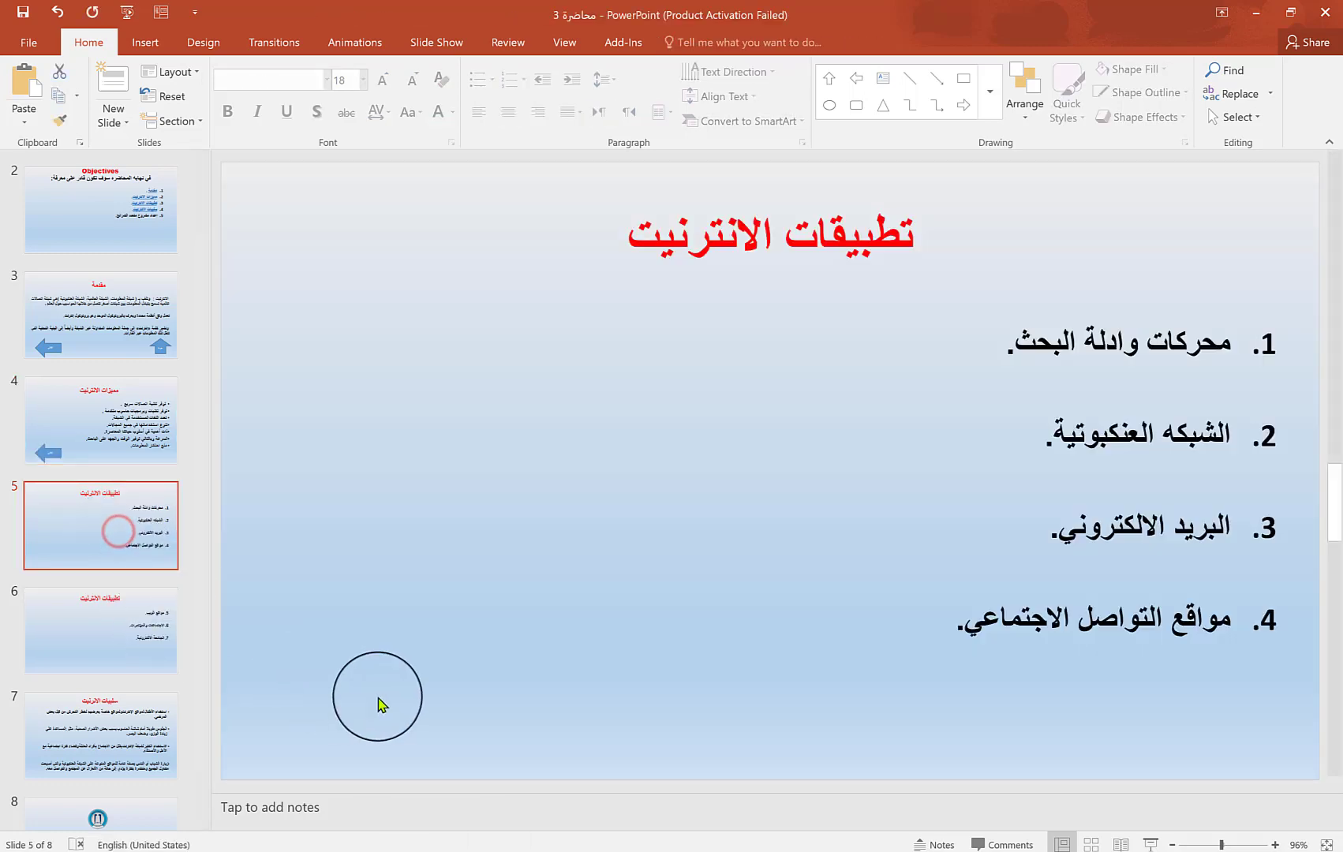
right_click(379, 697)
click(415, 725)
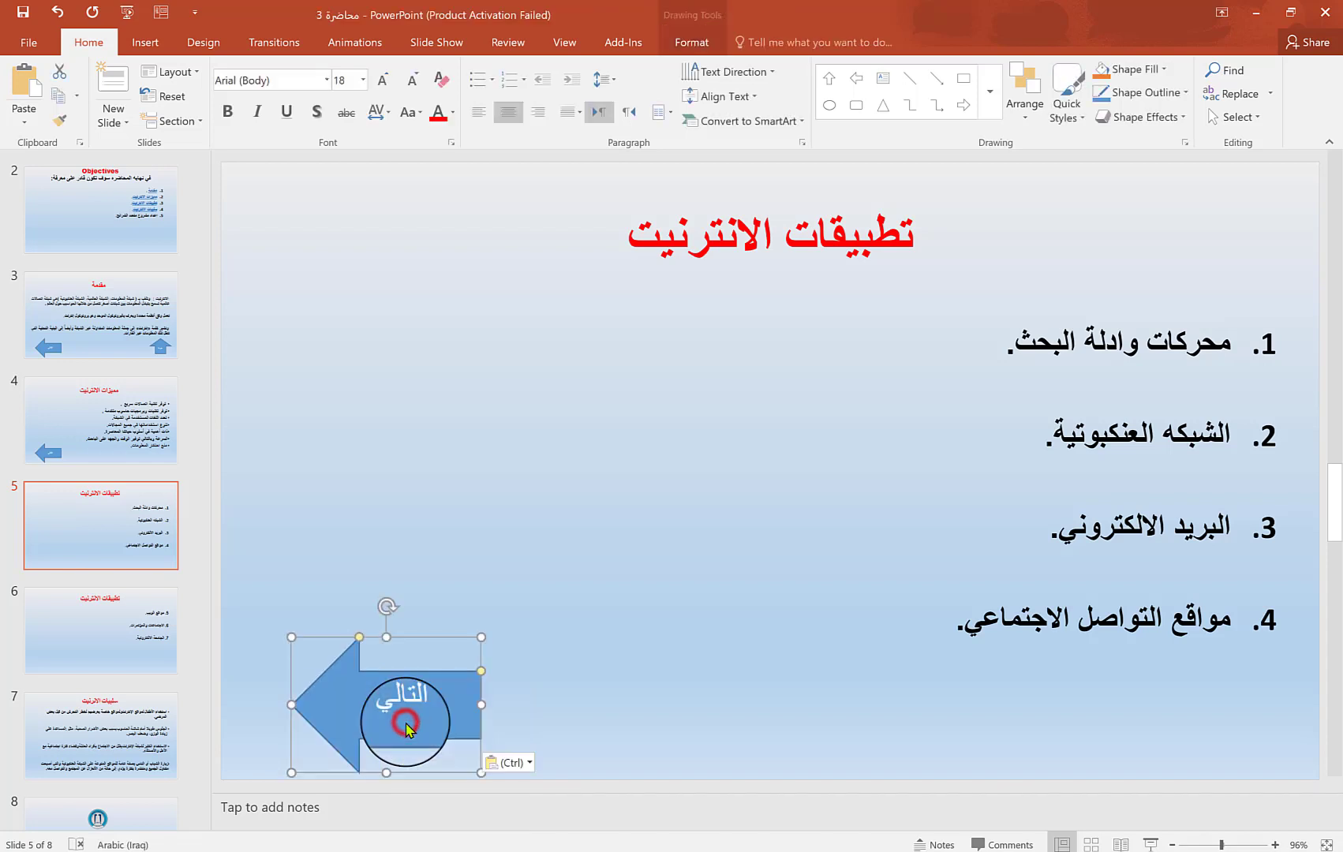
click(117, 631)
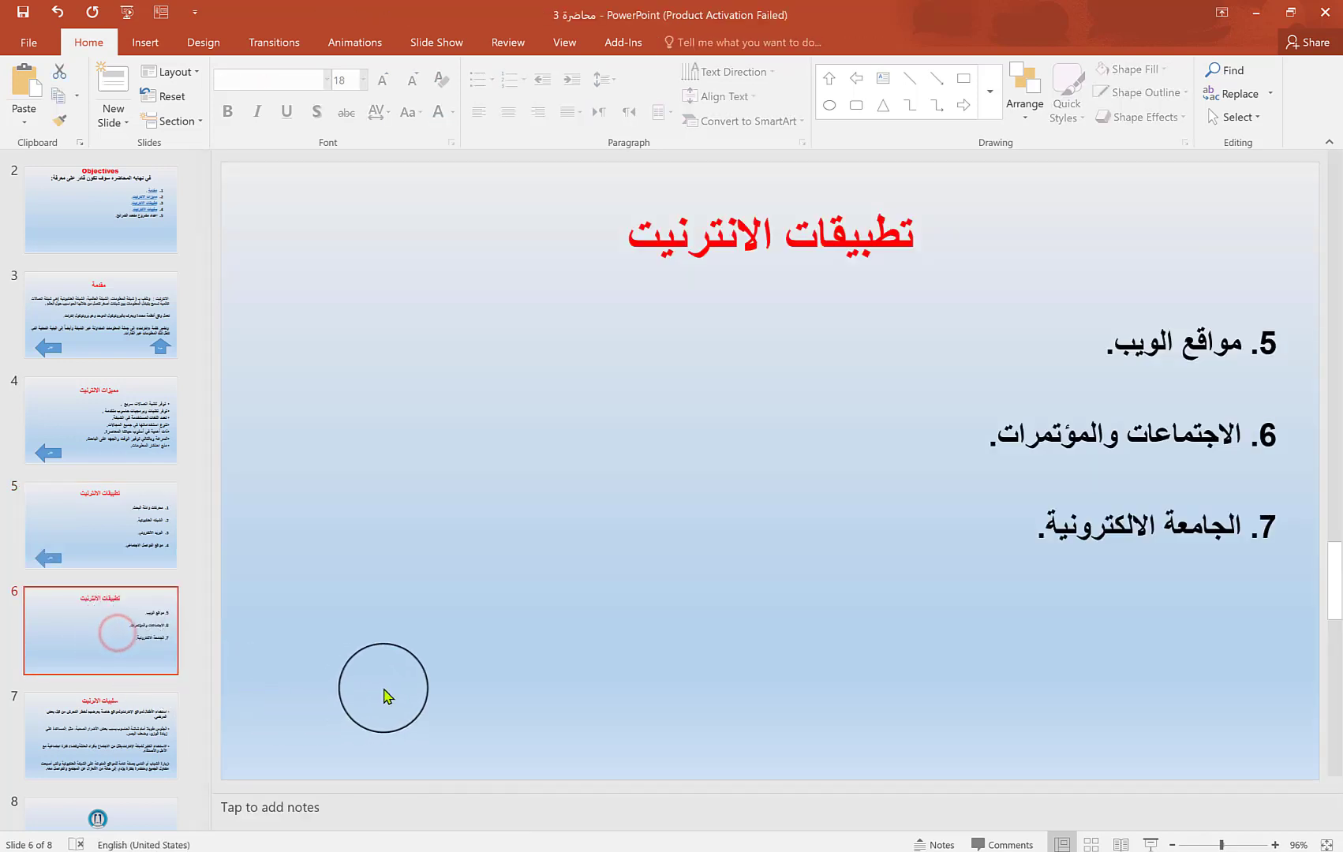
right_click(384, 695)
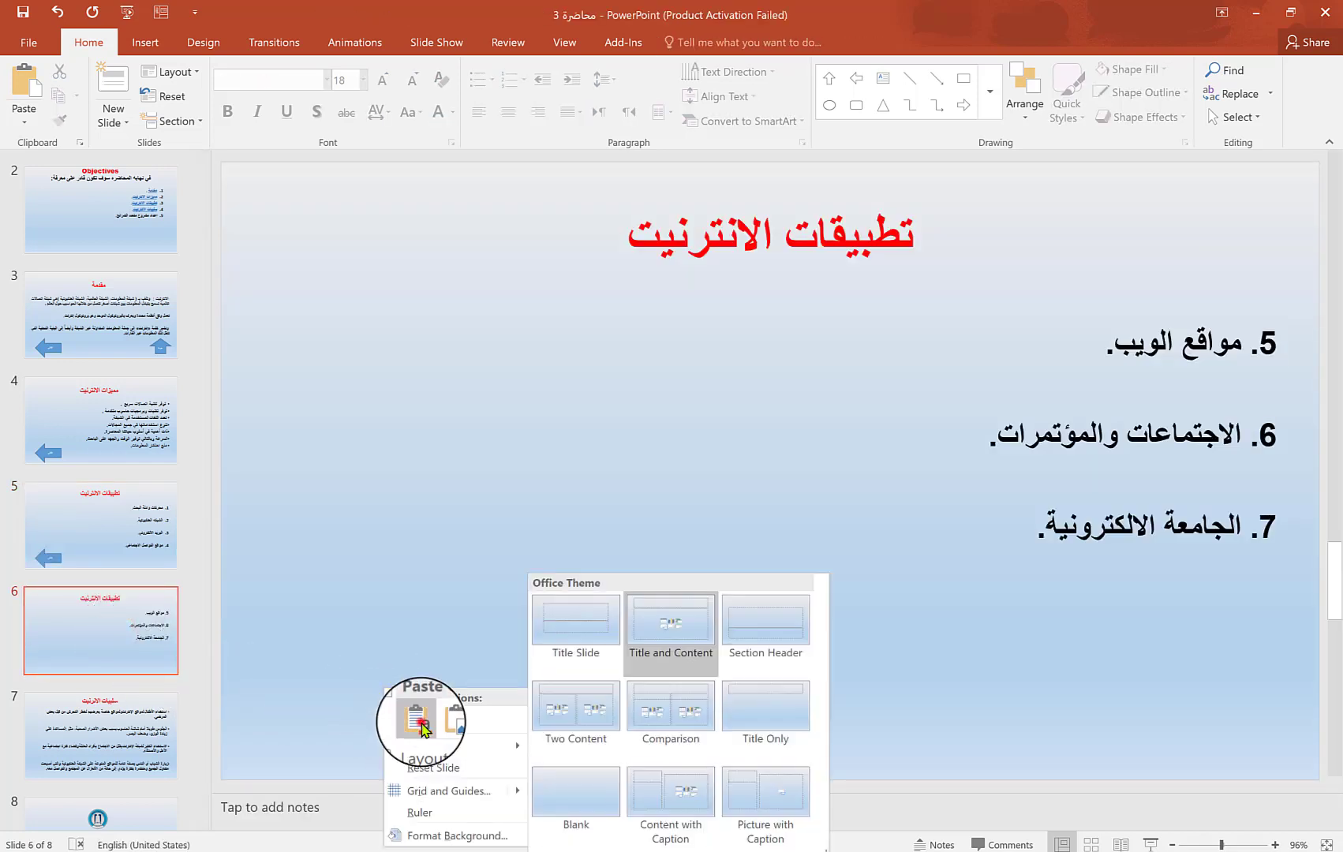
click(421, 722)
Paste the arrow onto slide 7, move it to the lower left and shrink it
click(110, 726)
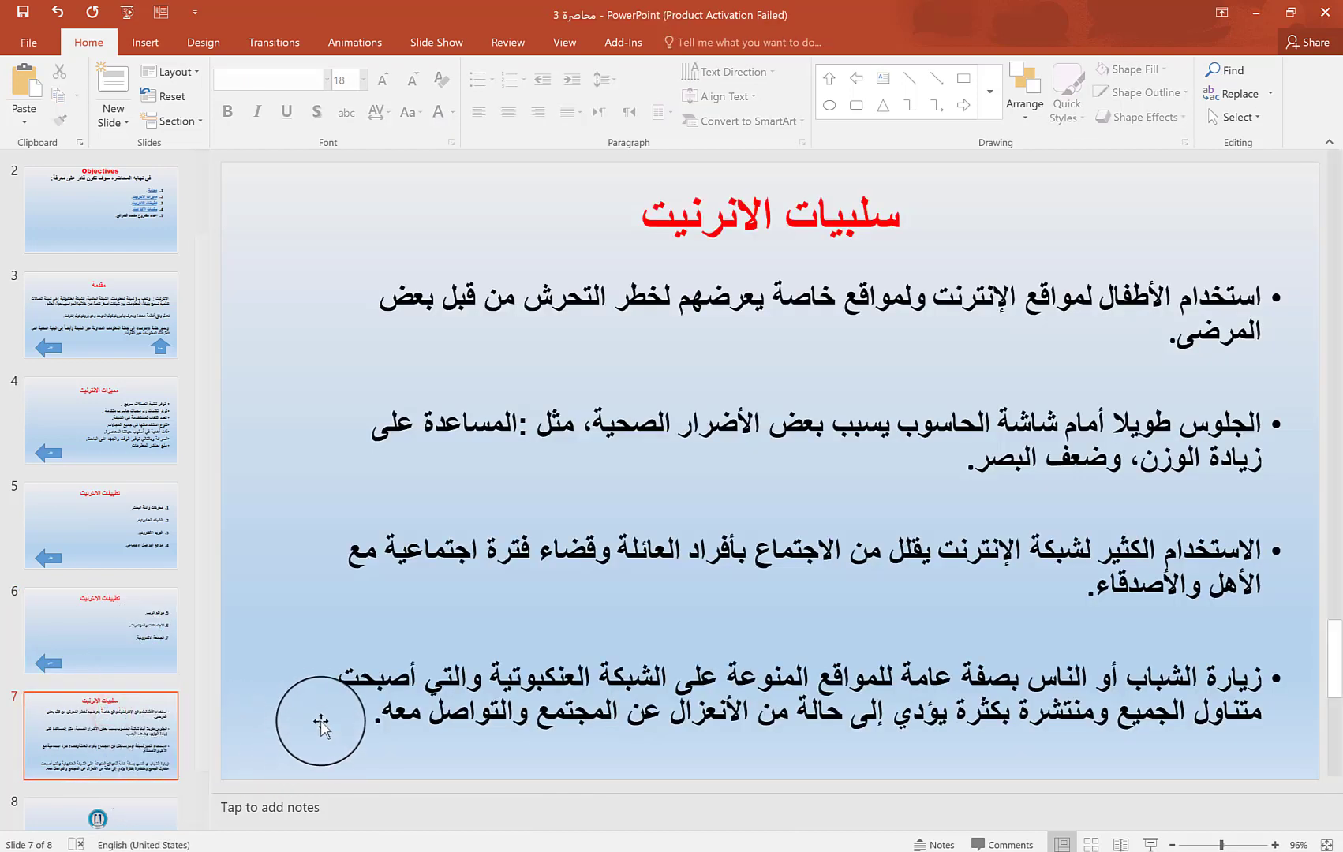
right_click(320, 716)
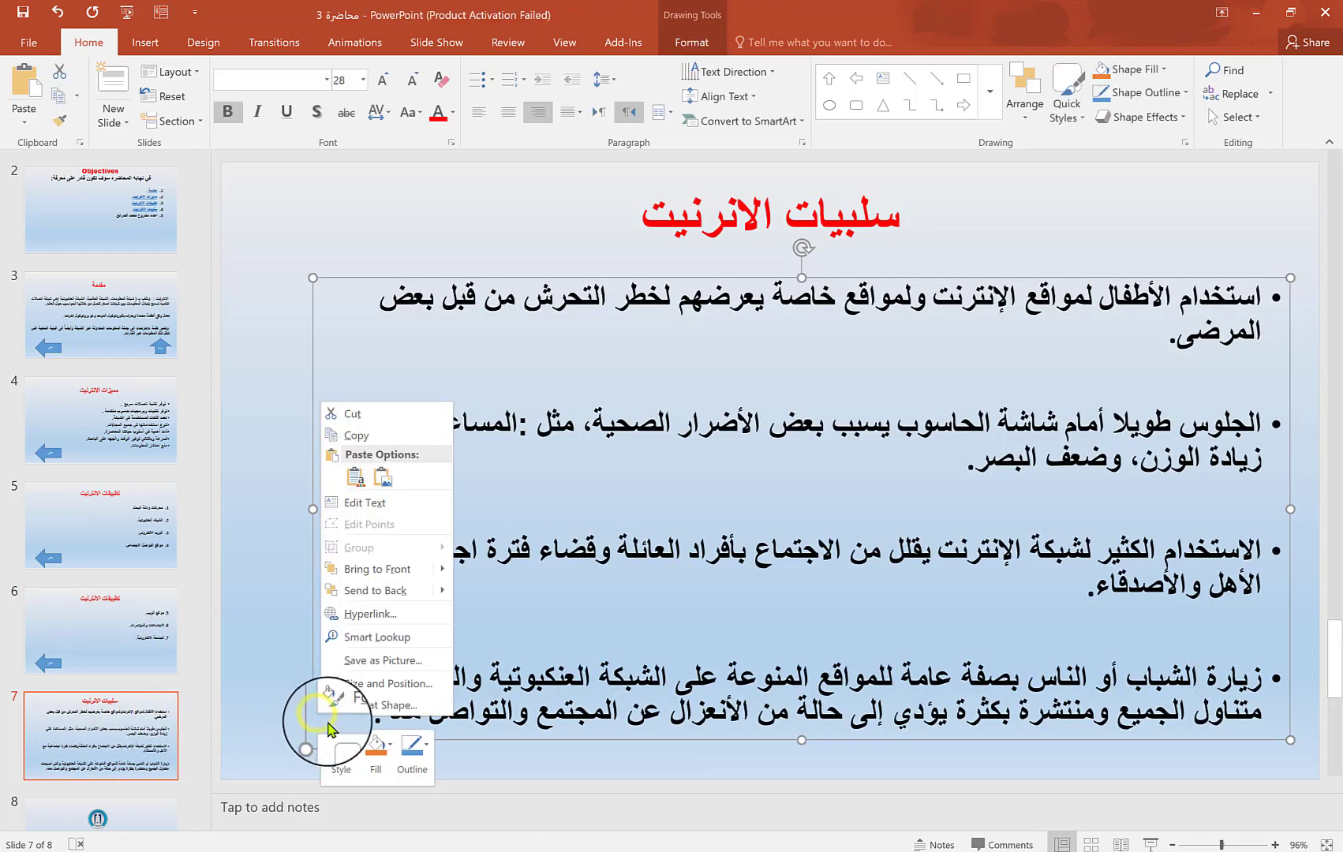
click(352, 480)
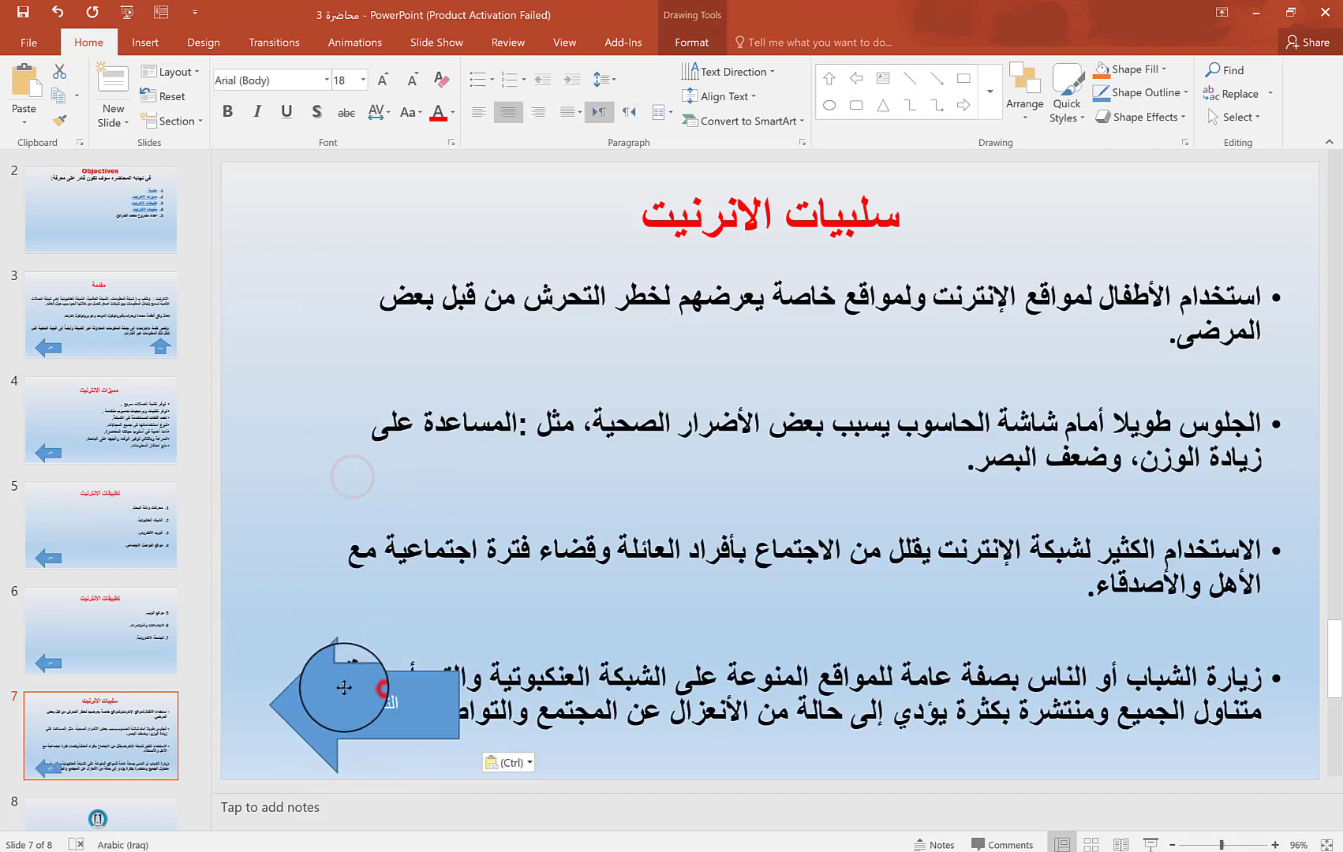
drag(340, 684, 288, 623)
drag(441, 565, 362, 600)
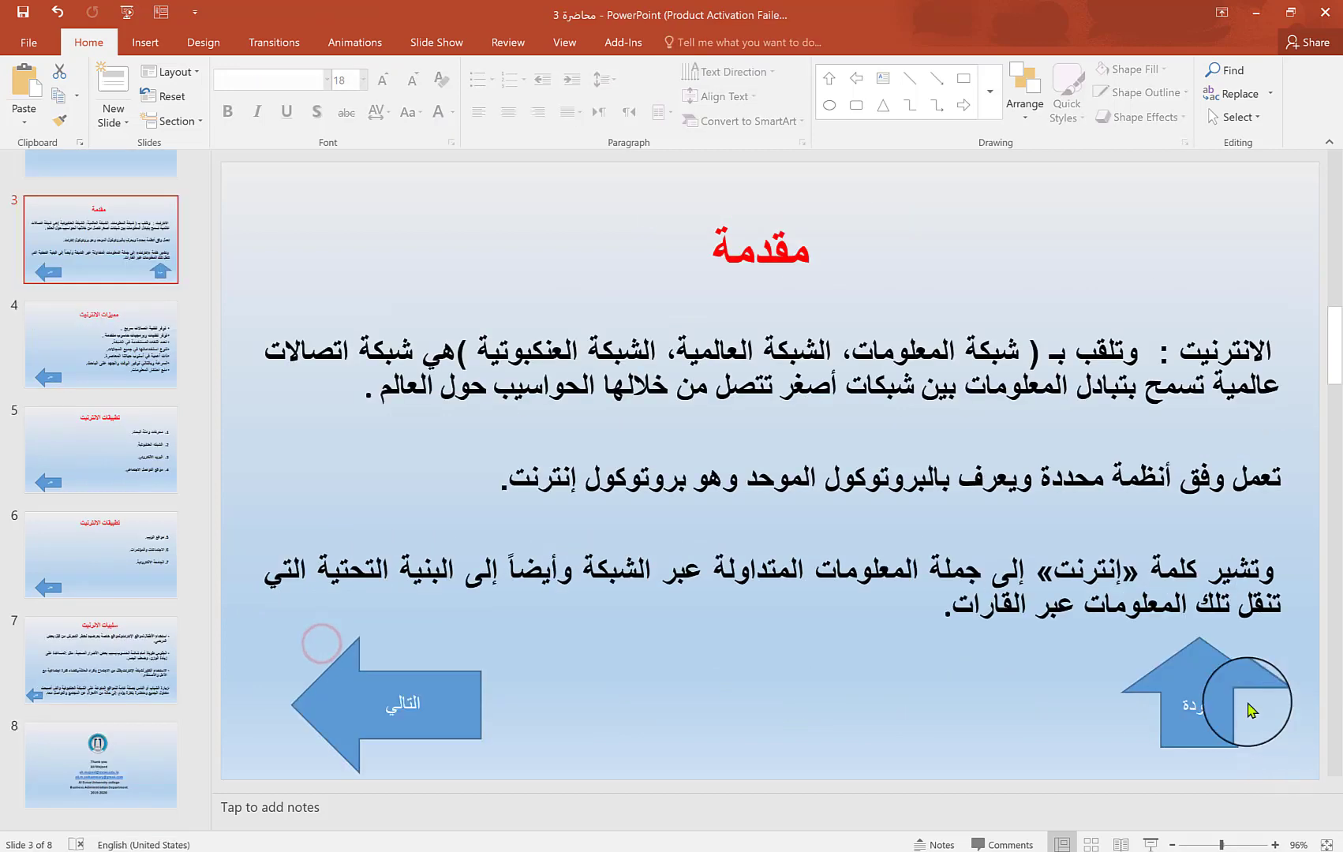
Copy slide 3's عودة back arrow and paste it into slide 4's bottom-right corner
click(1229, 679)
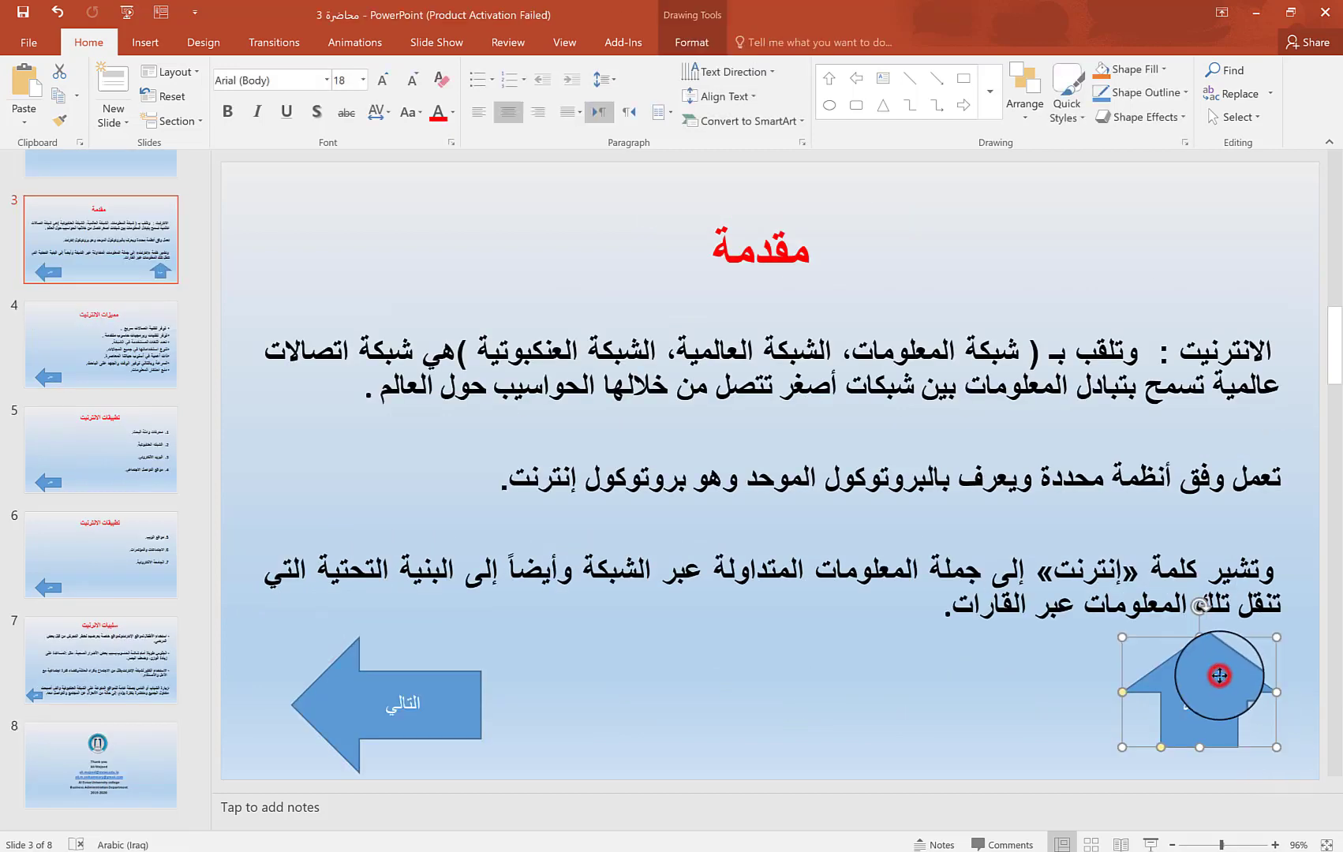
right_click(1220, 677)
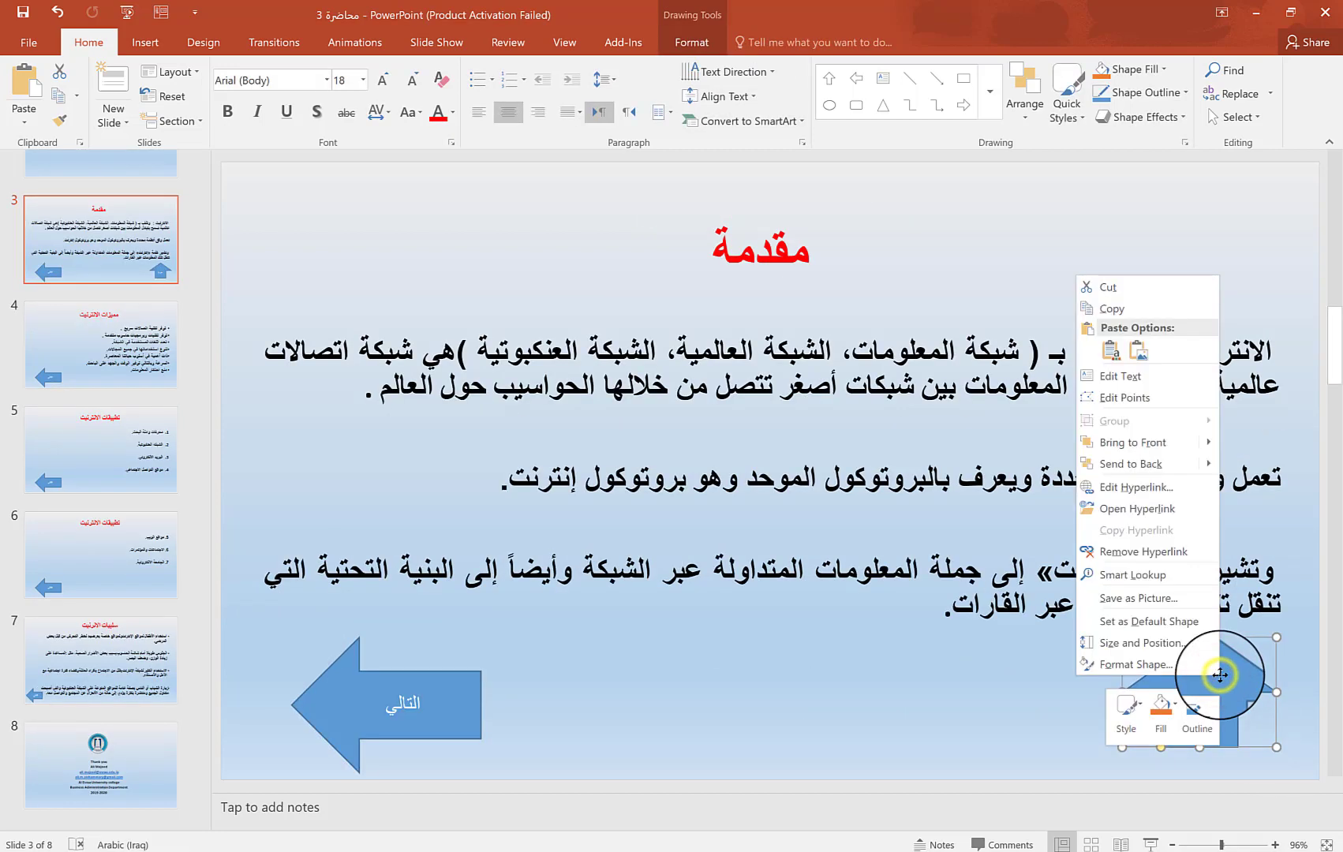
click(1130, 310)
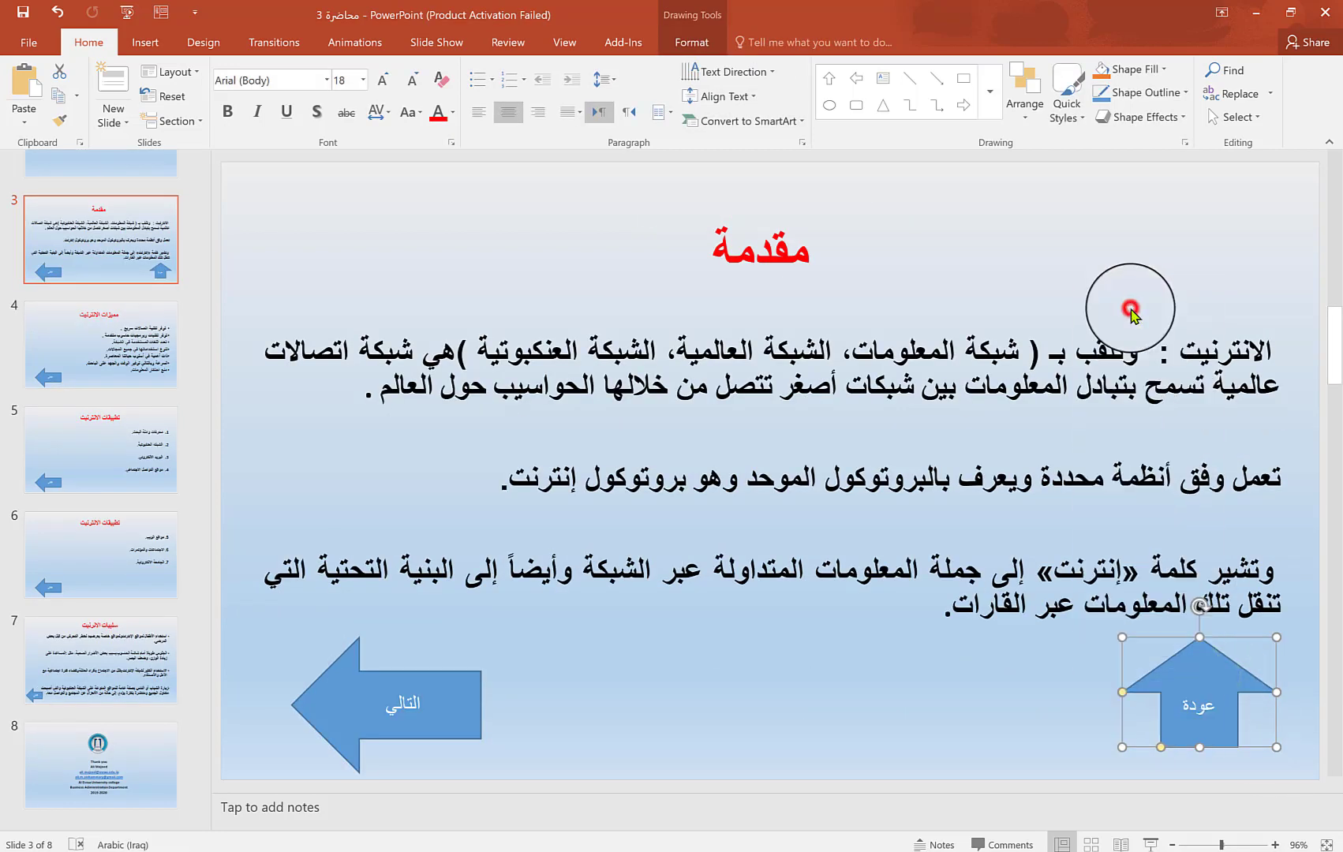
click(144, 308)
click(1187, 715)
right_click(1187, 715)
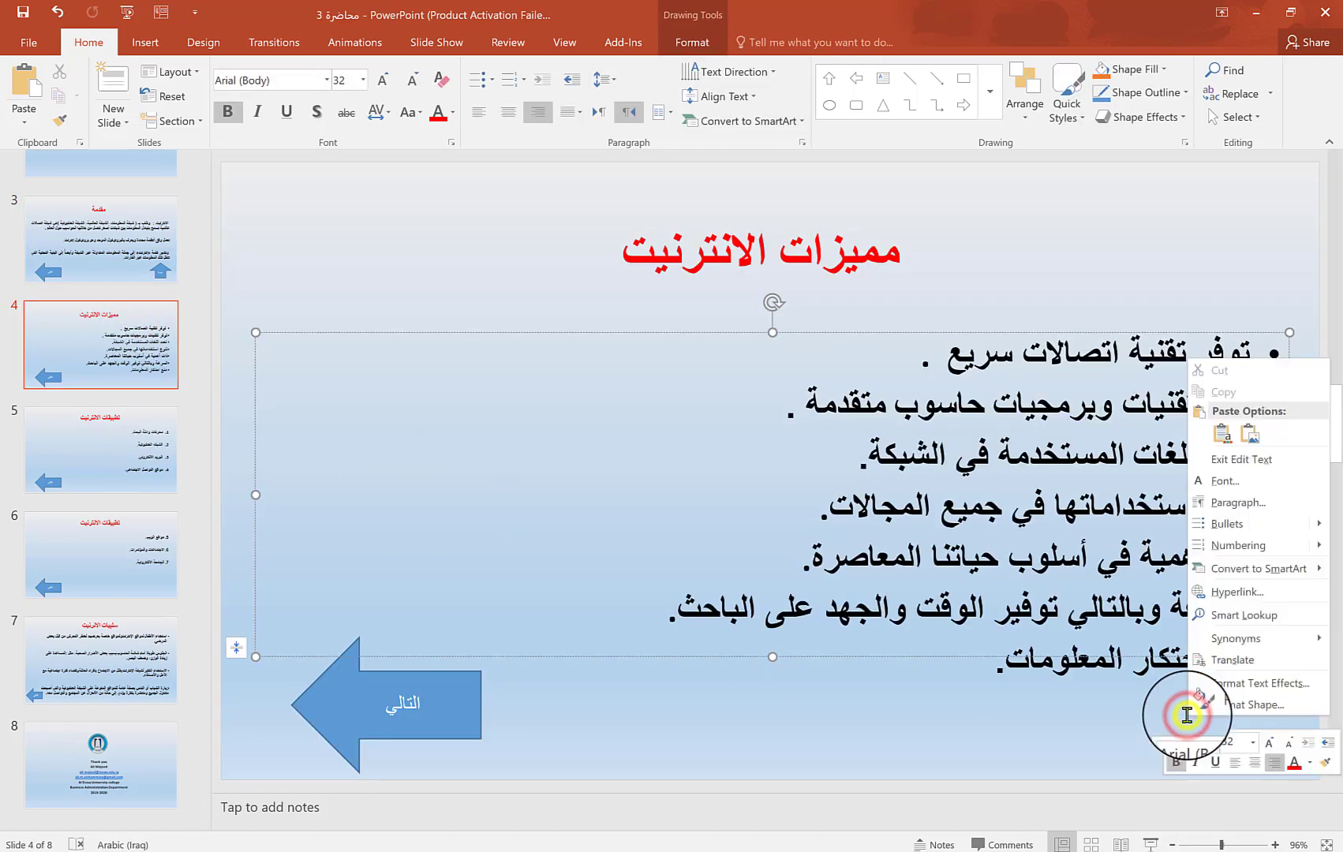
click(1223, 432)
mouse_move(1198, 694)
mouse_down()
mouse_move(919, 733)
mouse_move(1237, 732)
mouse_up()
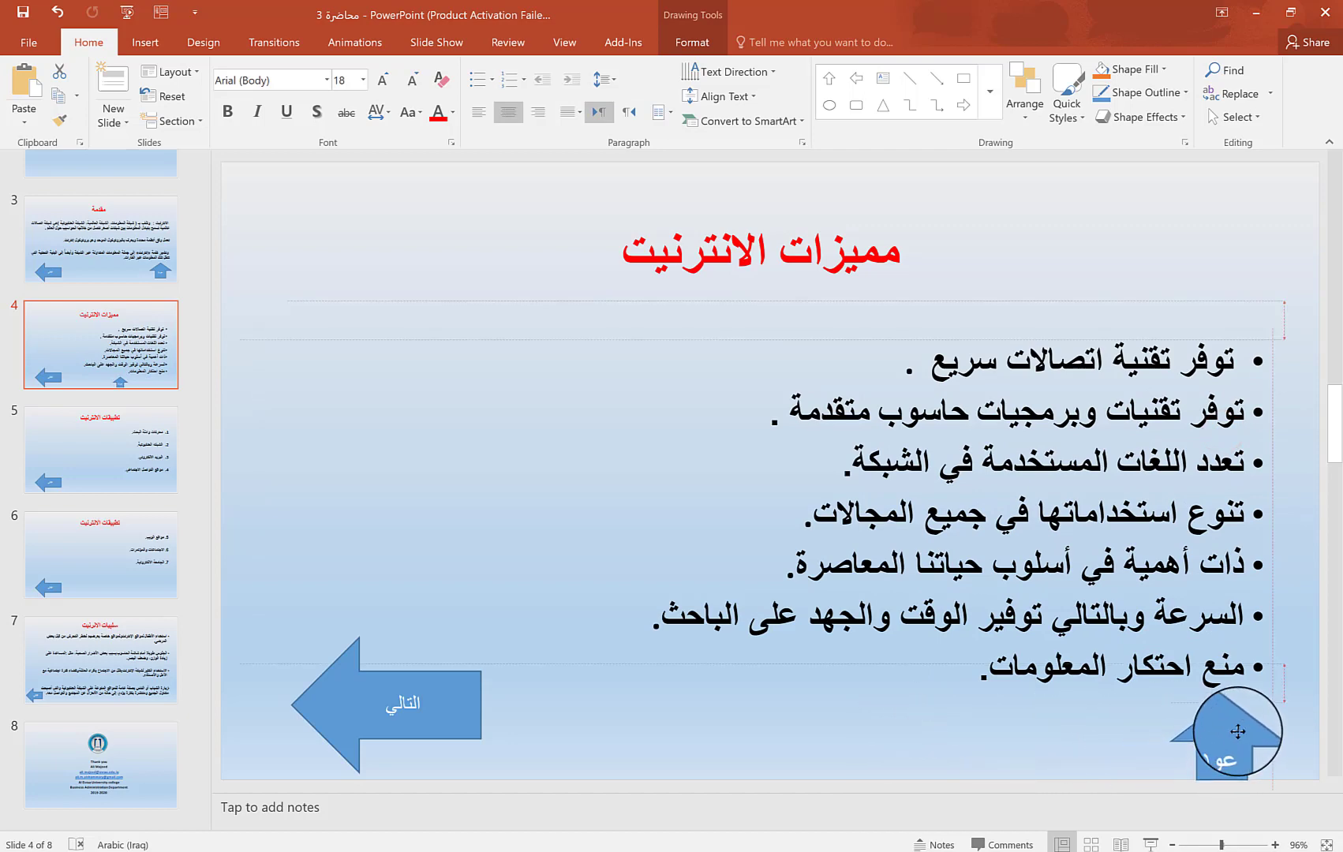
Paste the back arrow onto slides 5, 6 and 7, shrinking each copy to fit the corner
click(145, 442)
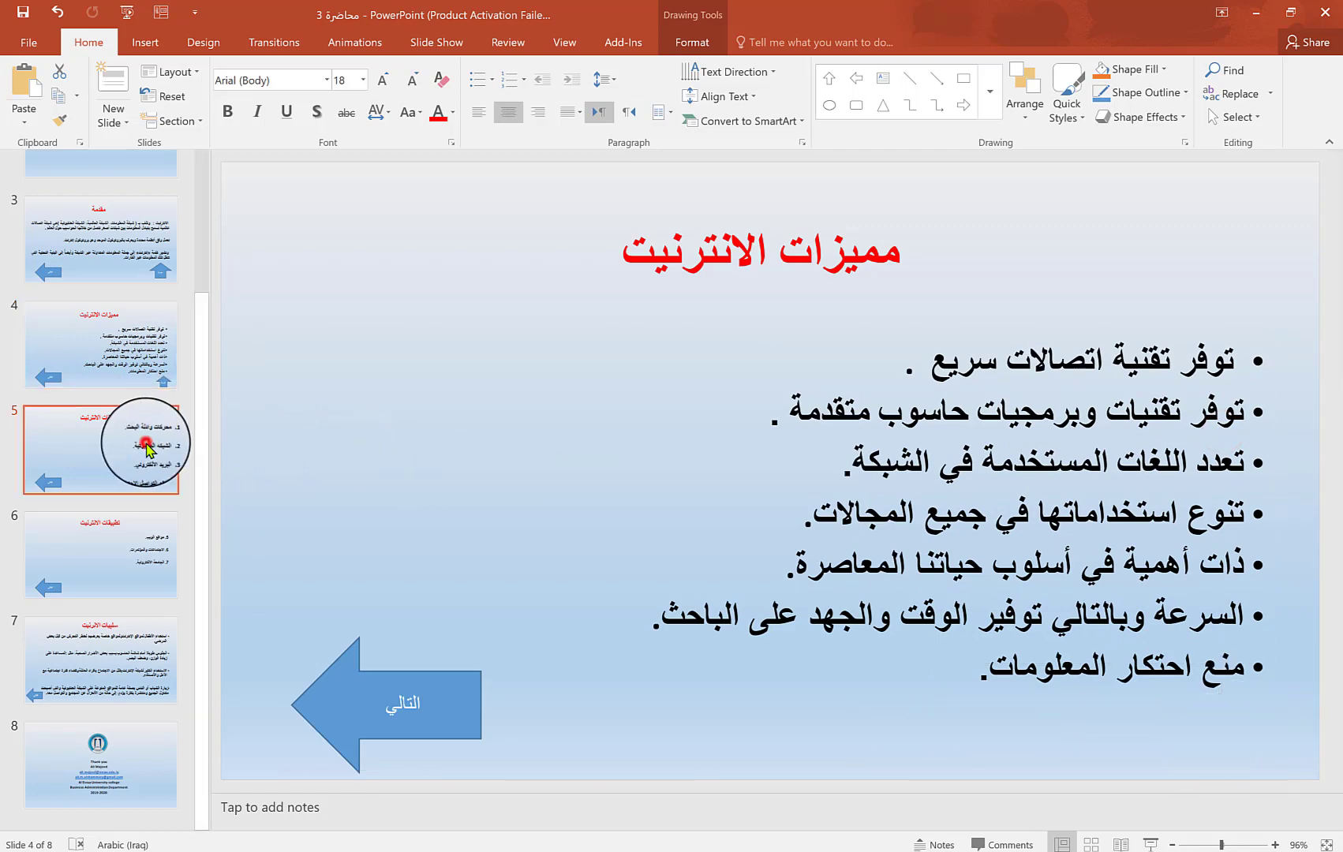
right_click(1058, 706)
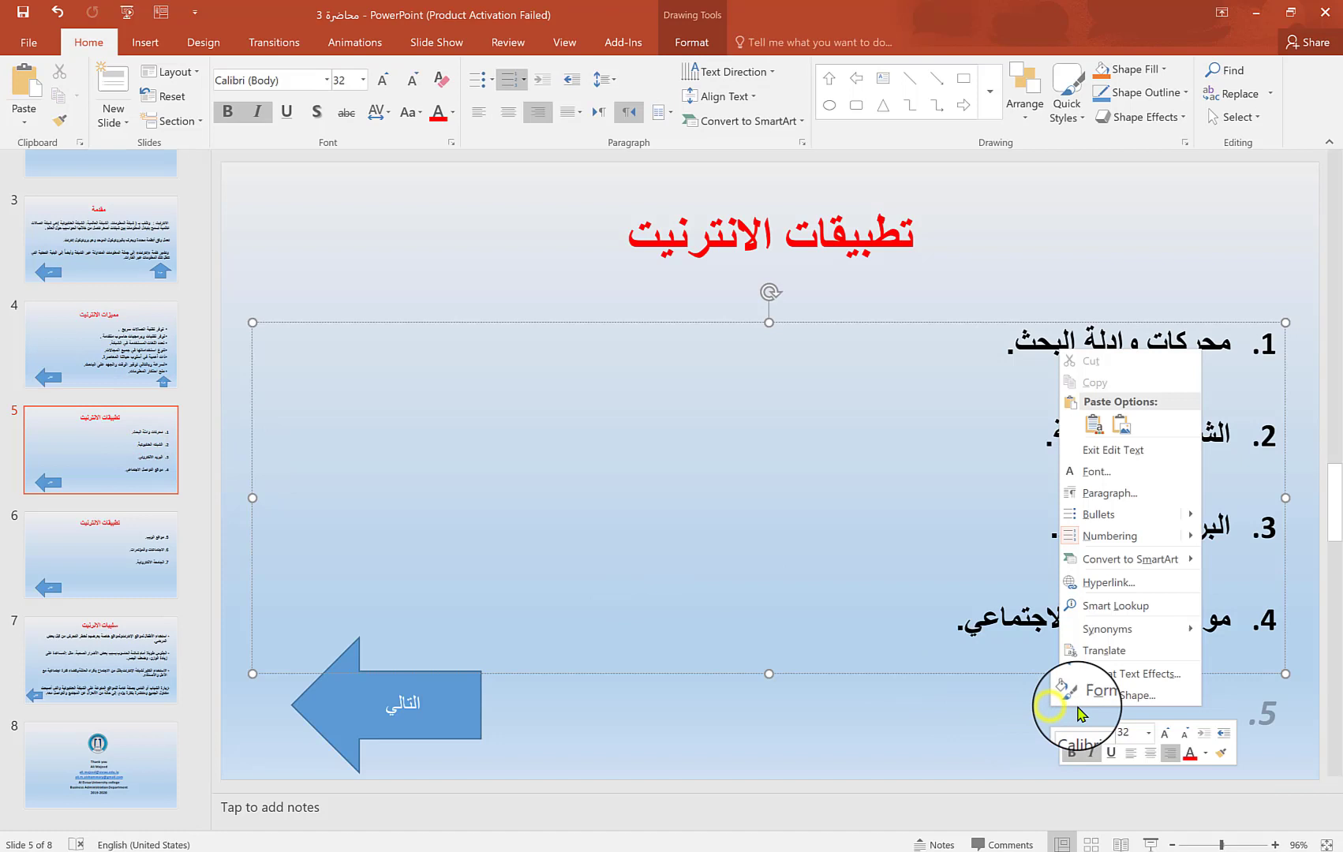
click(1086, 434)
click(1188, 703)
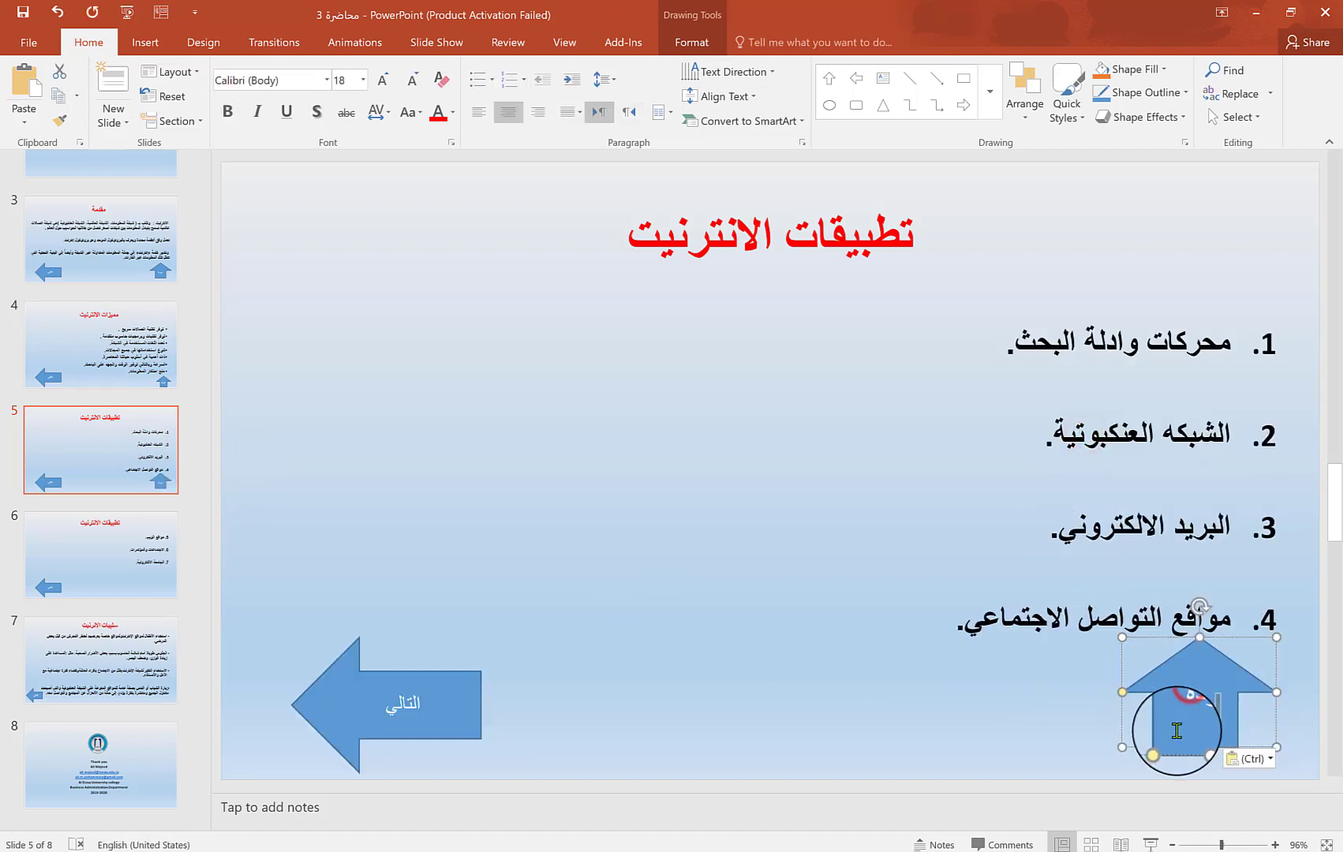
drag(1276, 637, 1245, 662)
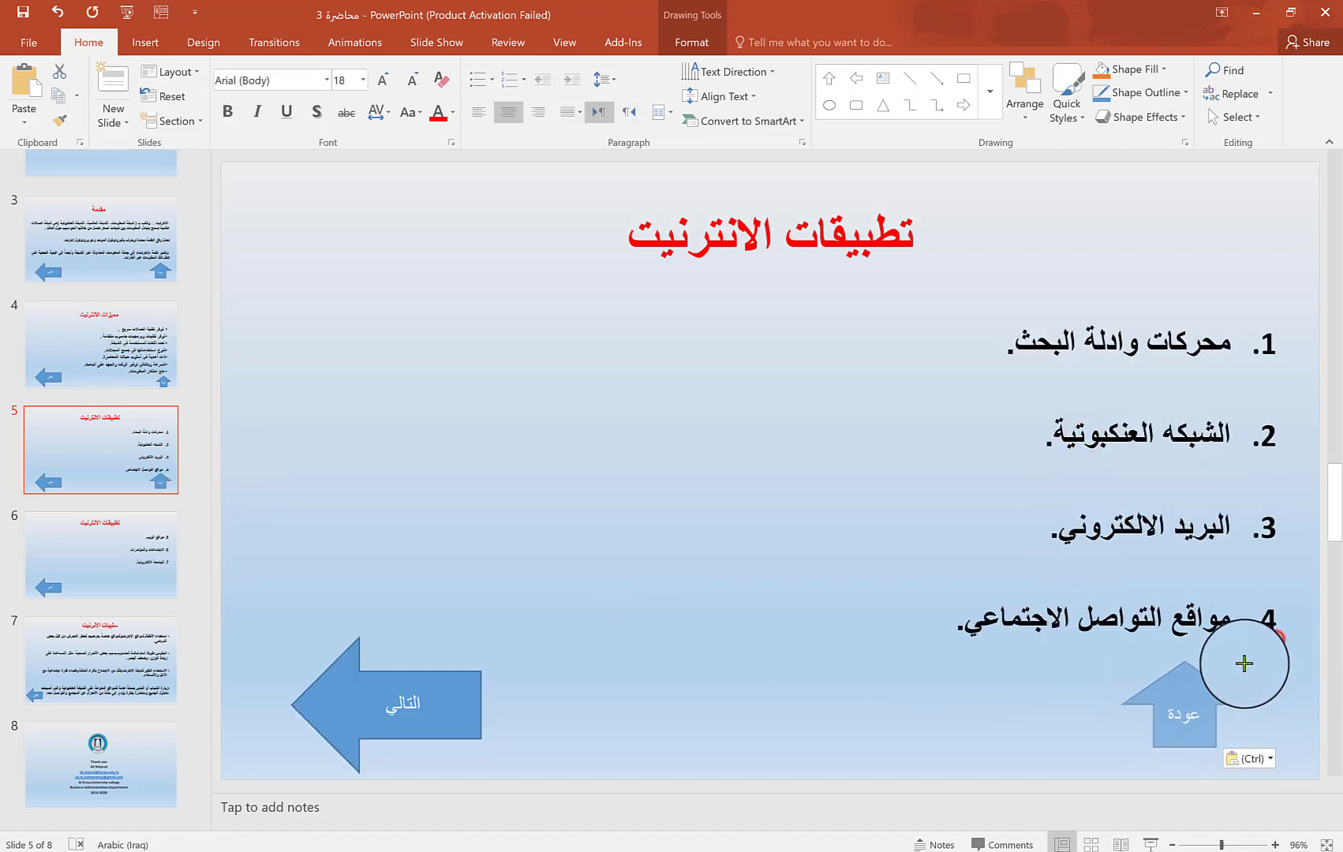
scroll(1084, 673, down, 1)
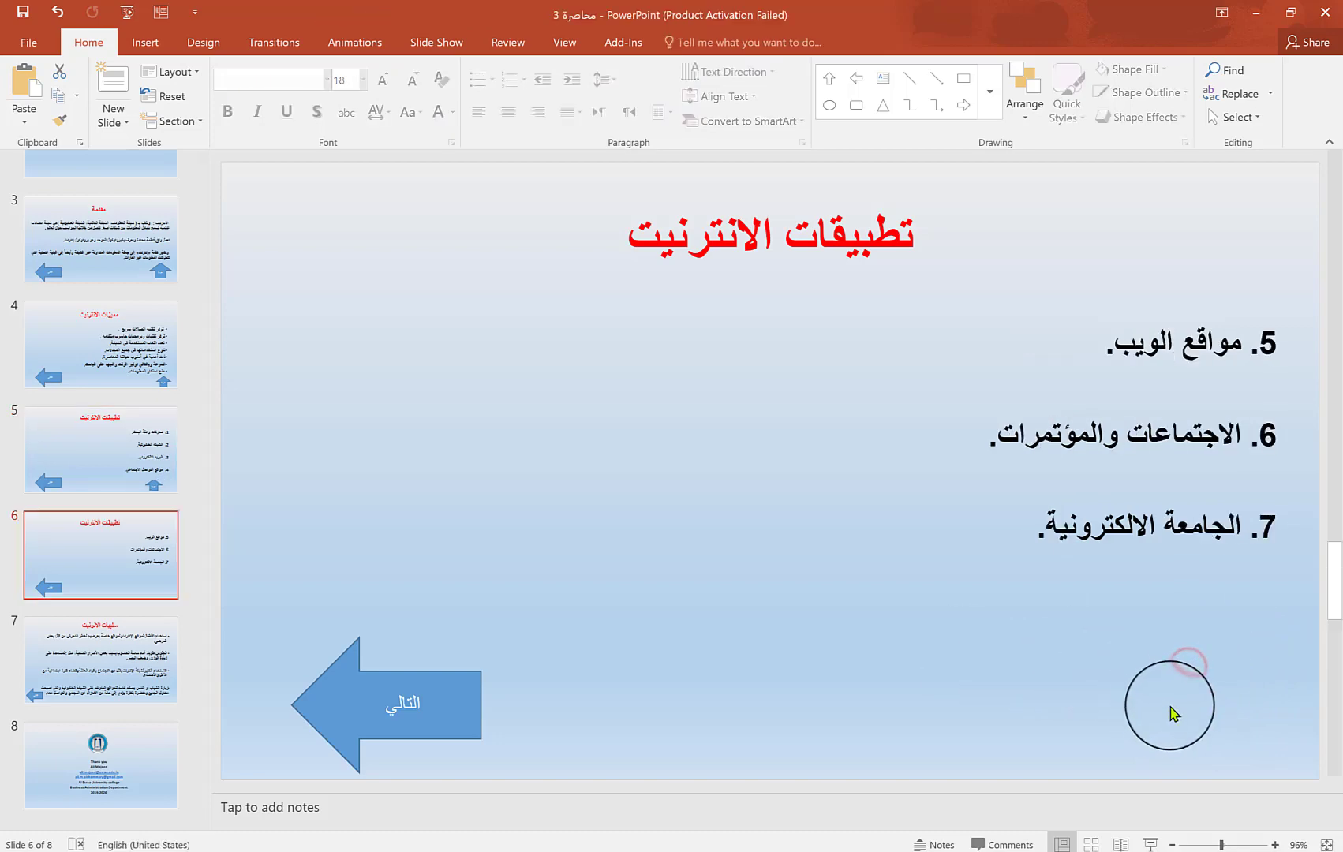
key(ctrl+v)
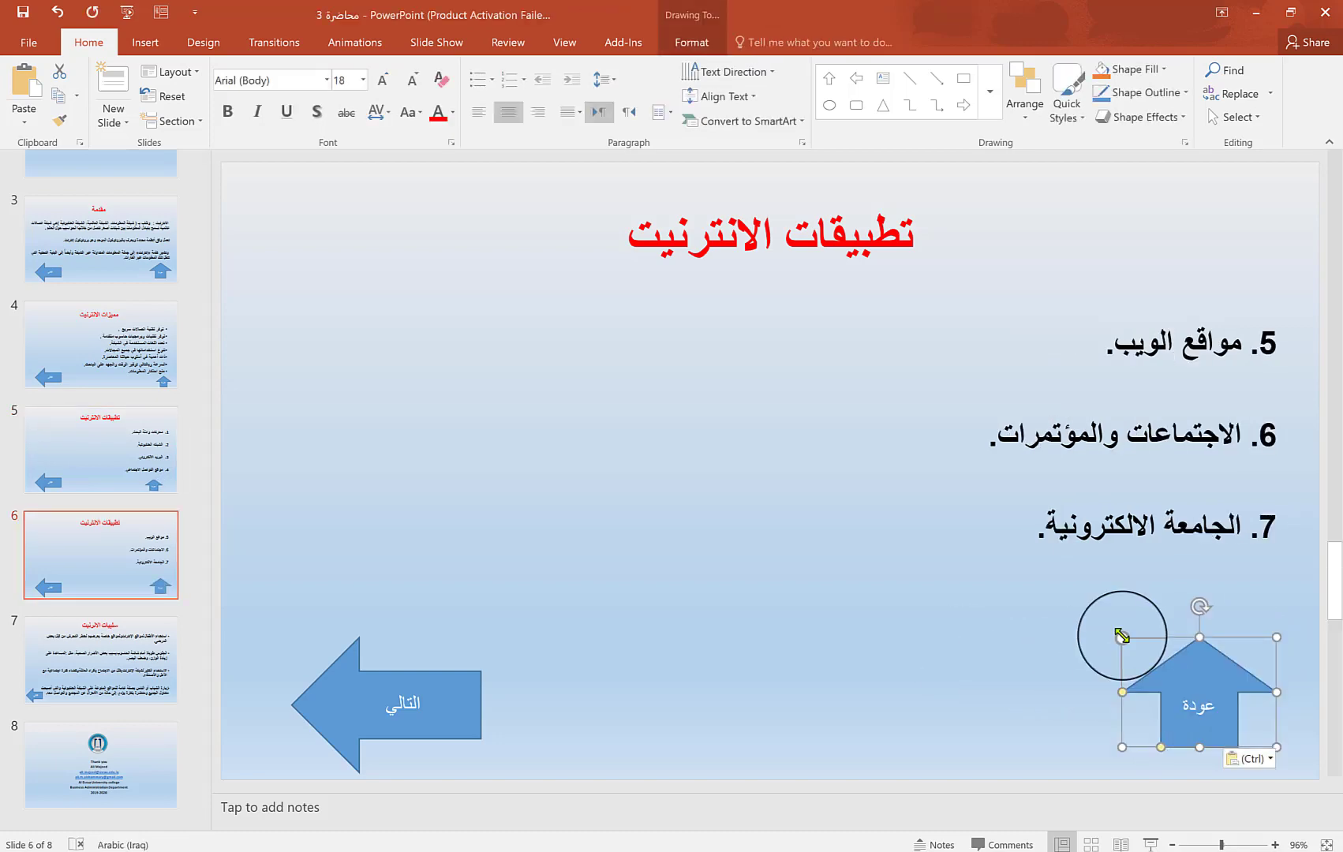
drag(1121, 635, 1150, 657)
scroll(817, 692, down, 1)
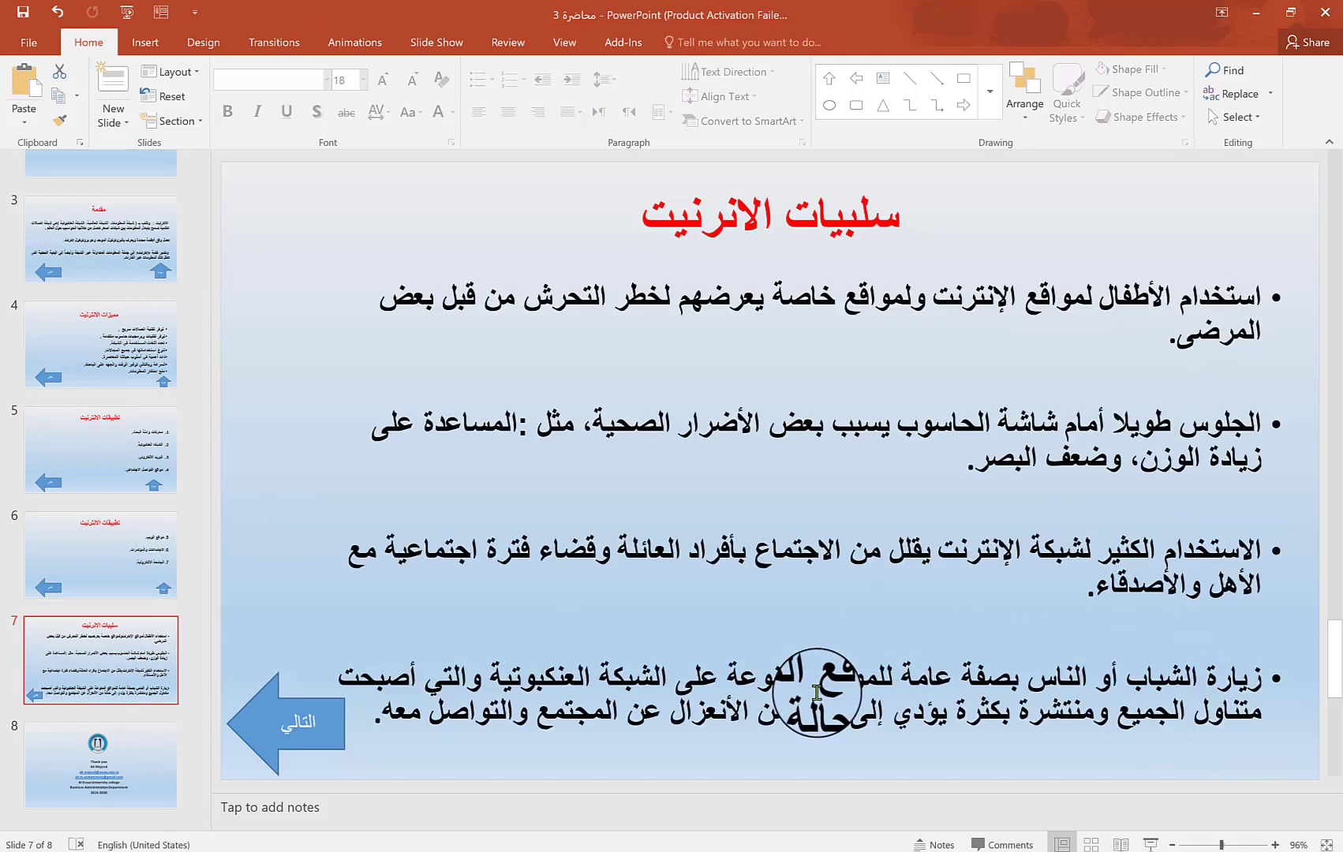
key(ctrl+v)
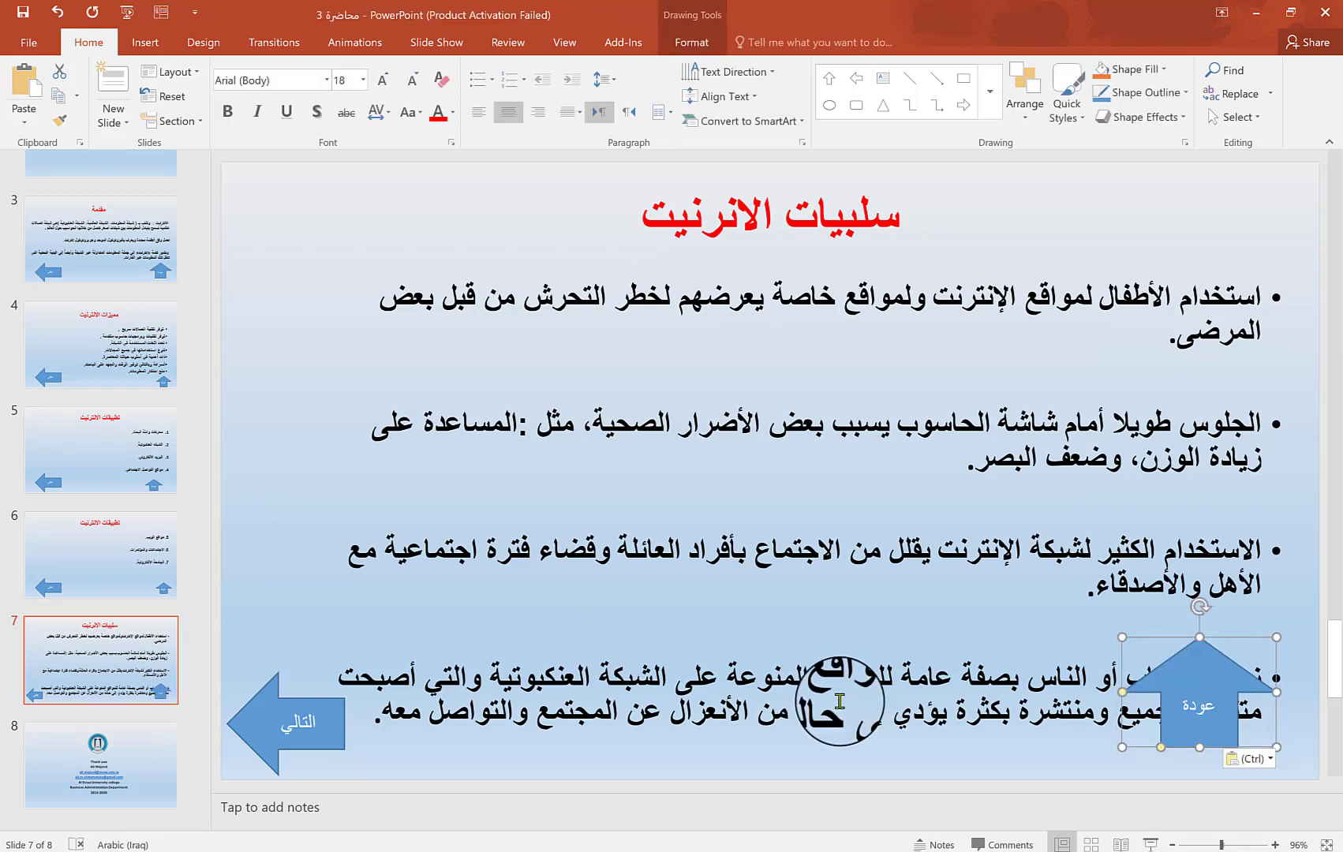
Shrink slide 7's عودة arrow and set it just above the التالي arrow
mouse_move(1121, 635)
mouse_down()
mouse_move(1175, 663)
mouse_move(326, 601)
mouse_move(329, 617)
mouse_move(326, 601)
mouse_up()
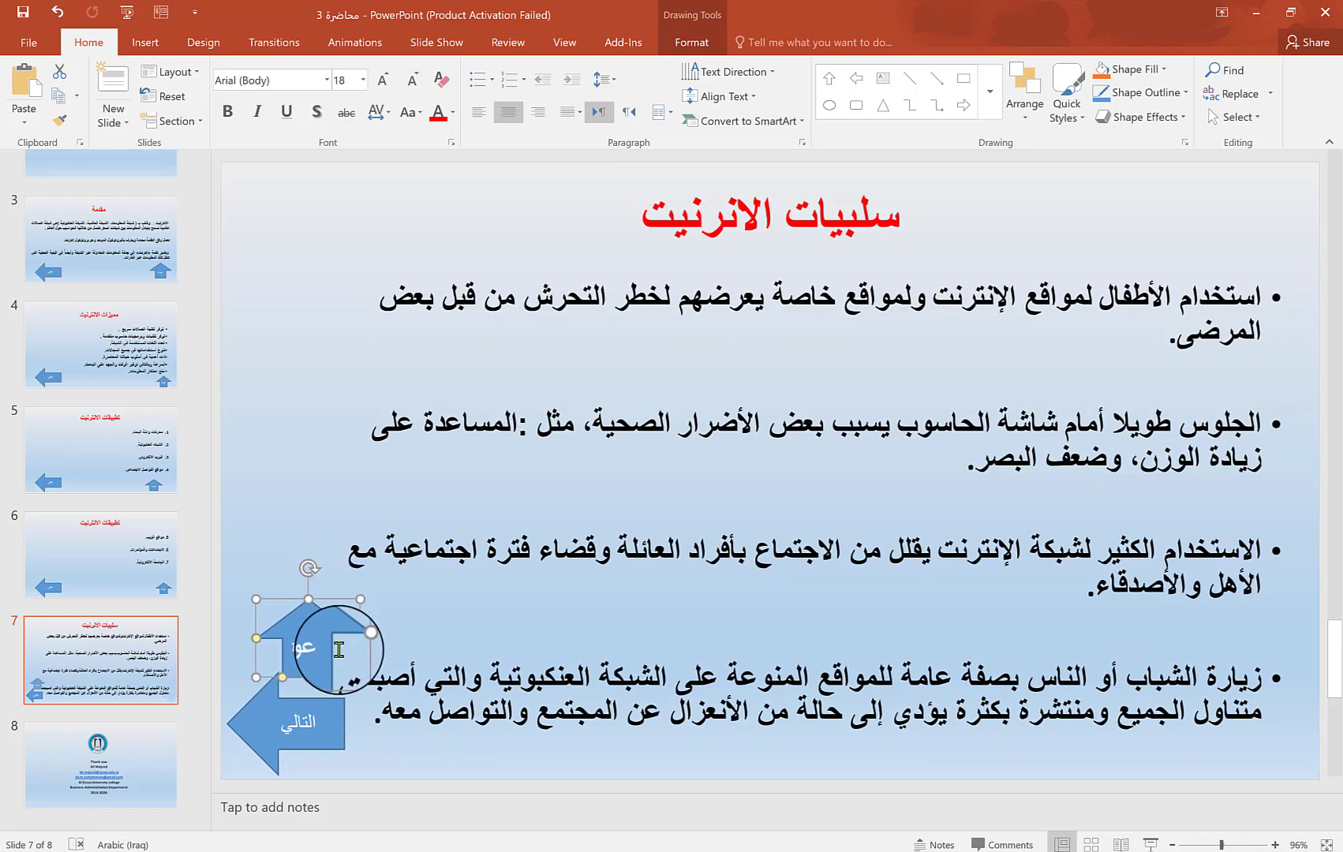
click(144, 556)
click(144, 643)
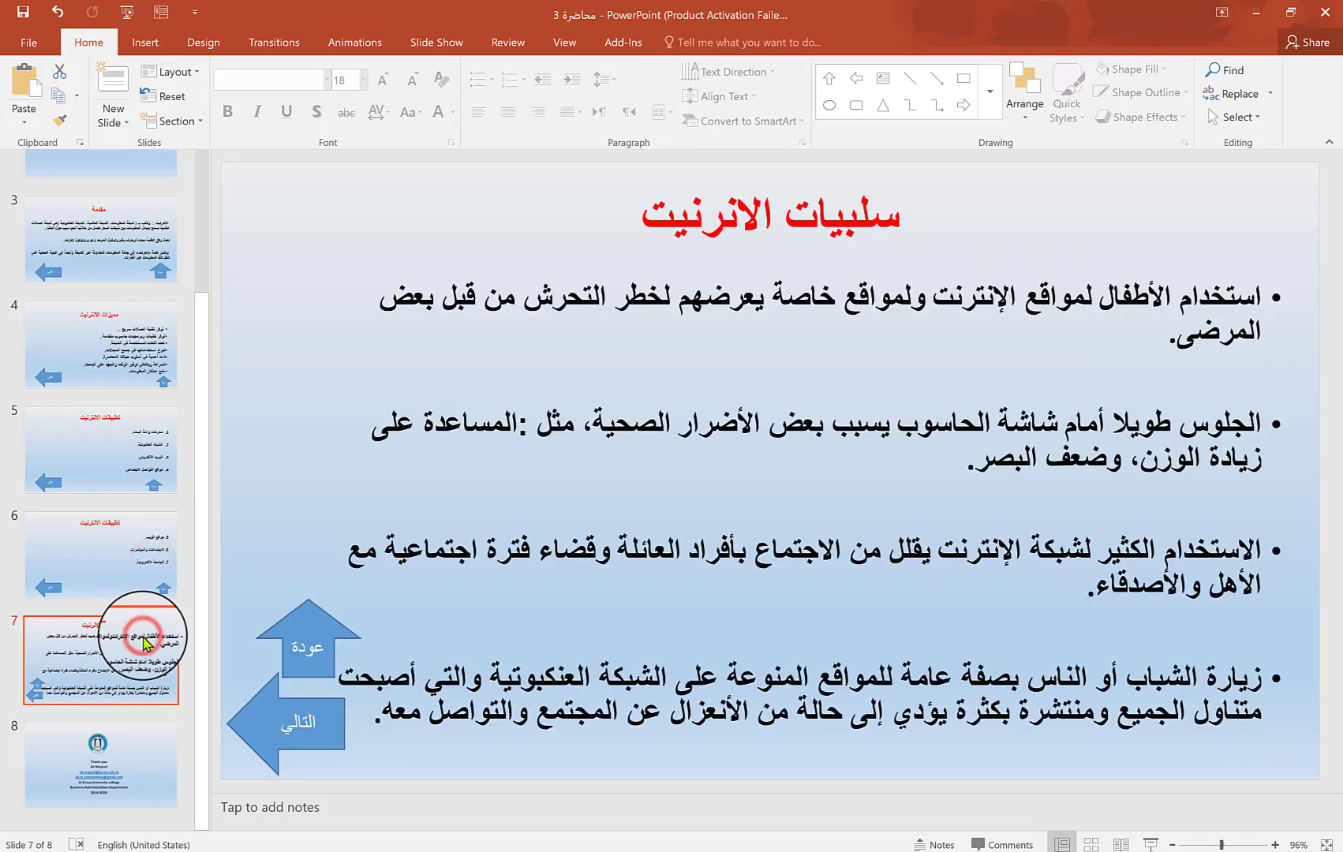
Place the back arrow at the Thank you slide's bottom-right, then return to slide 4
click(139, 736)
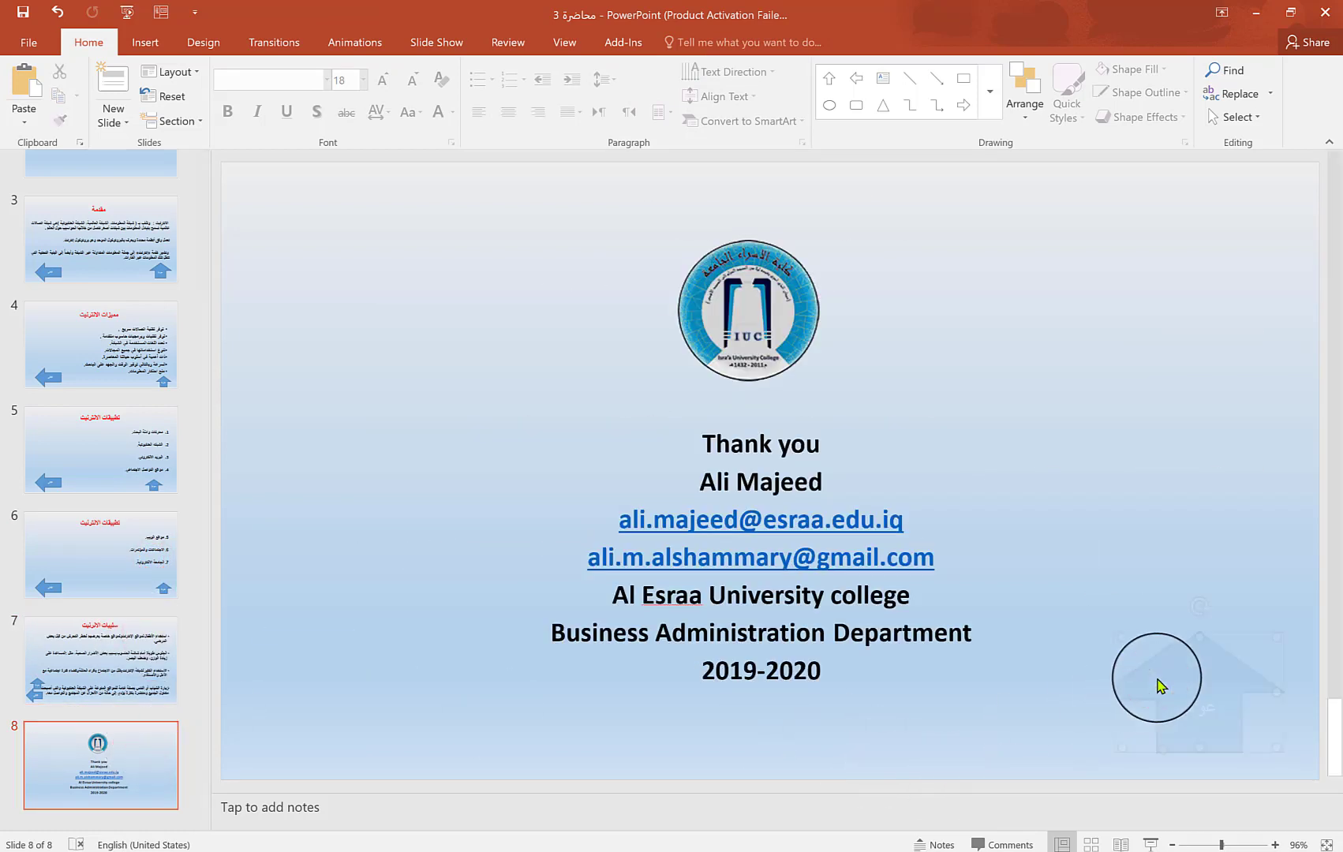
drag(1197, 663, 1201, 620)
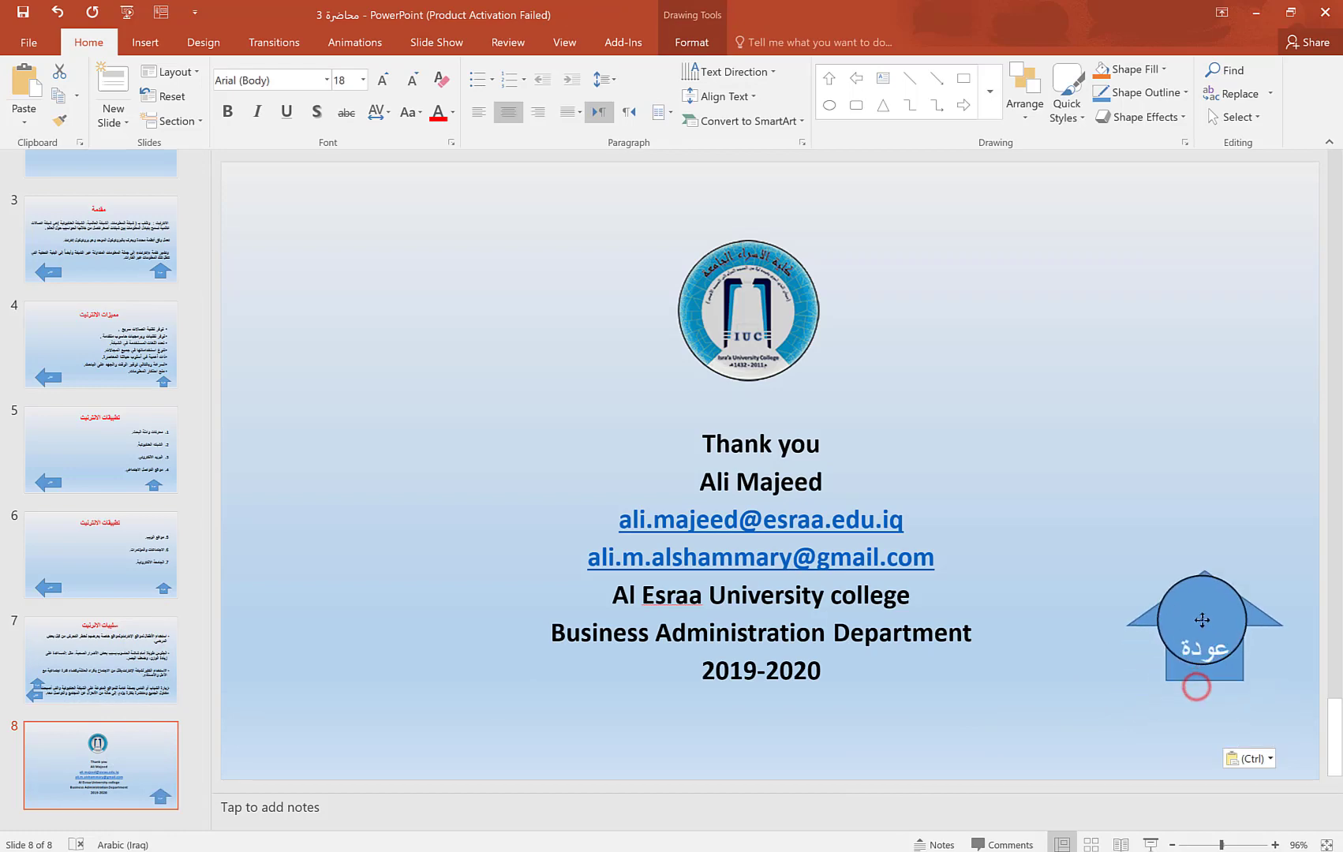
key(Page_Up)
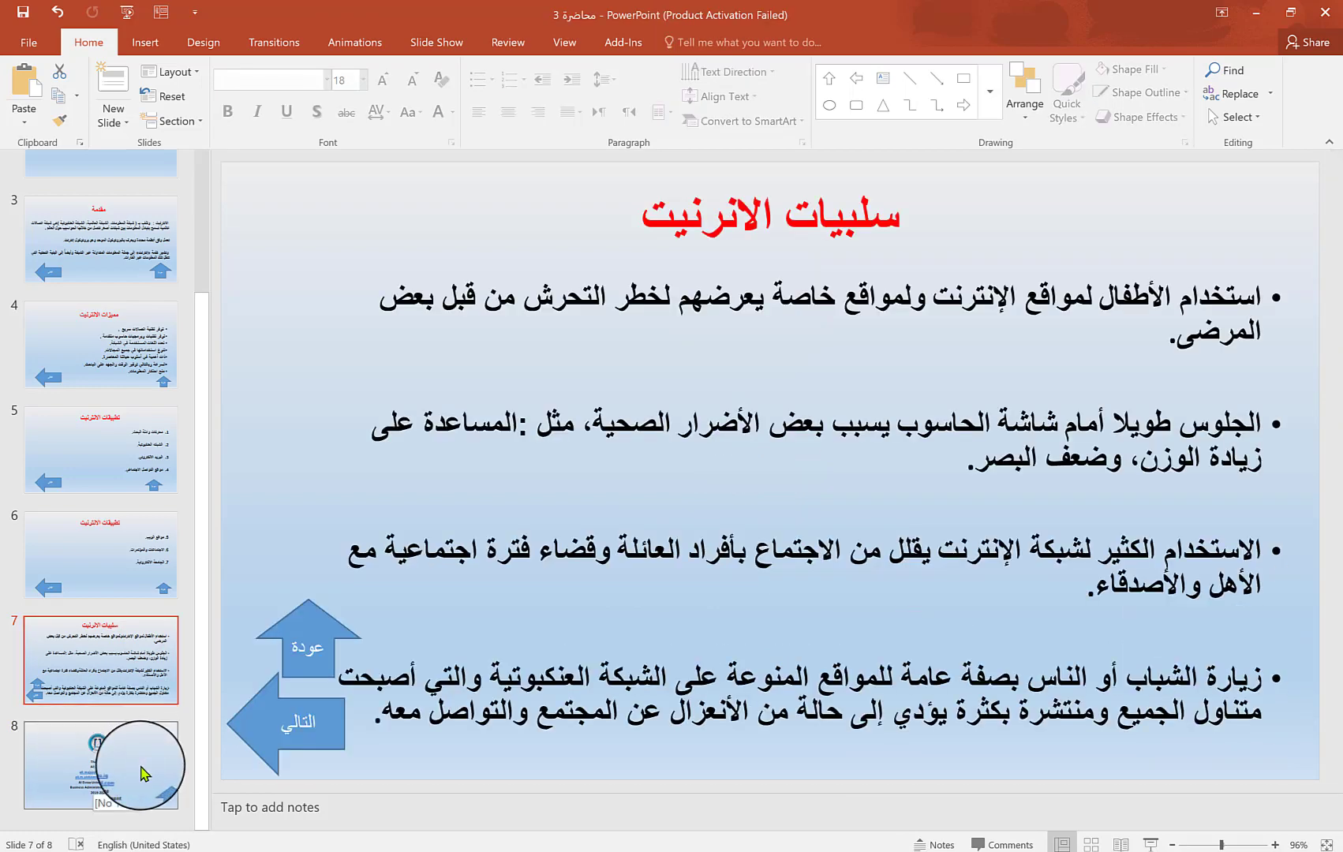
click(141, 773)
click(131, 669)
click(122, 564)
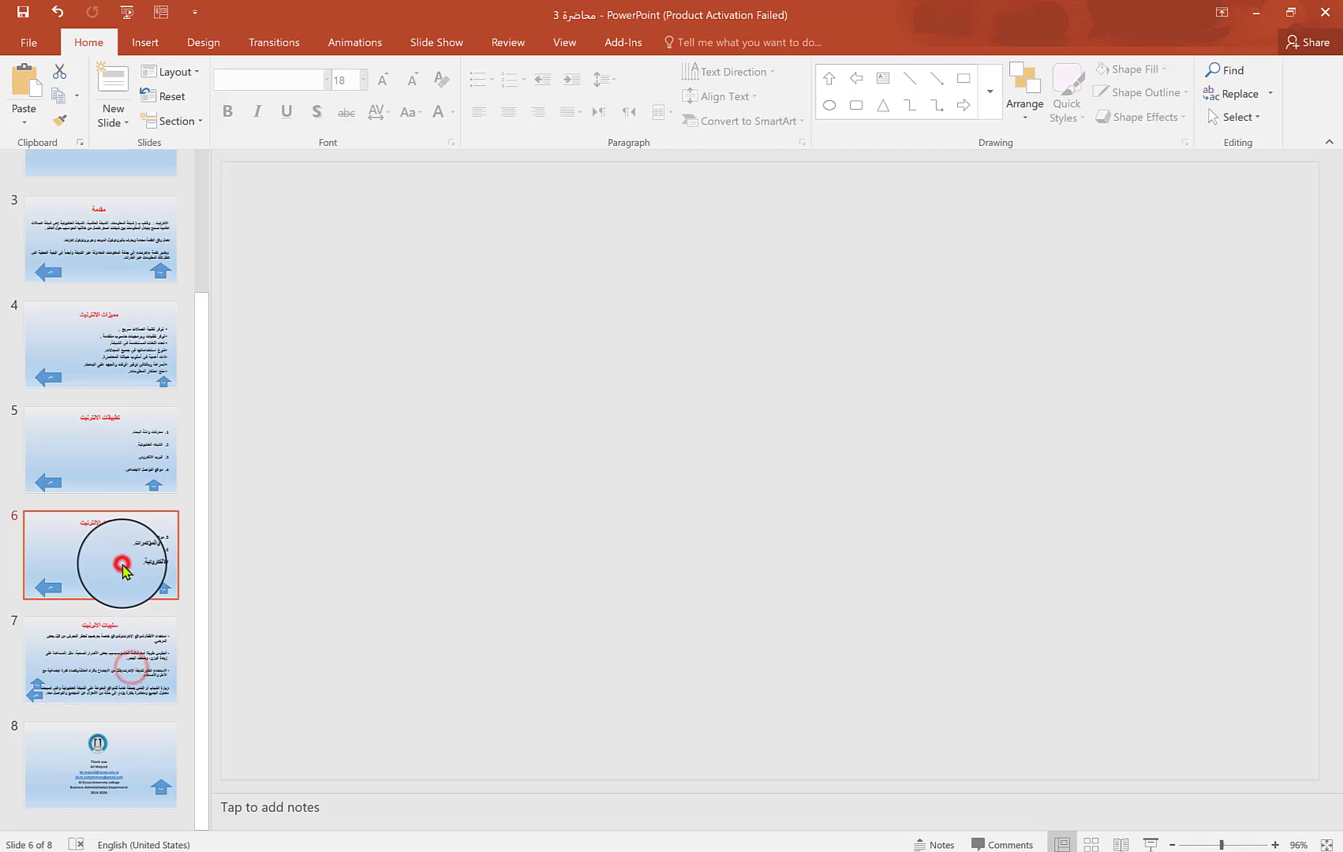
click(119, 474)
click(119, 348)
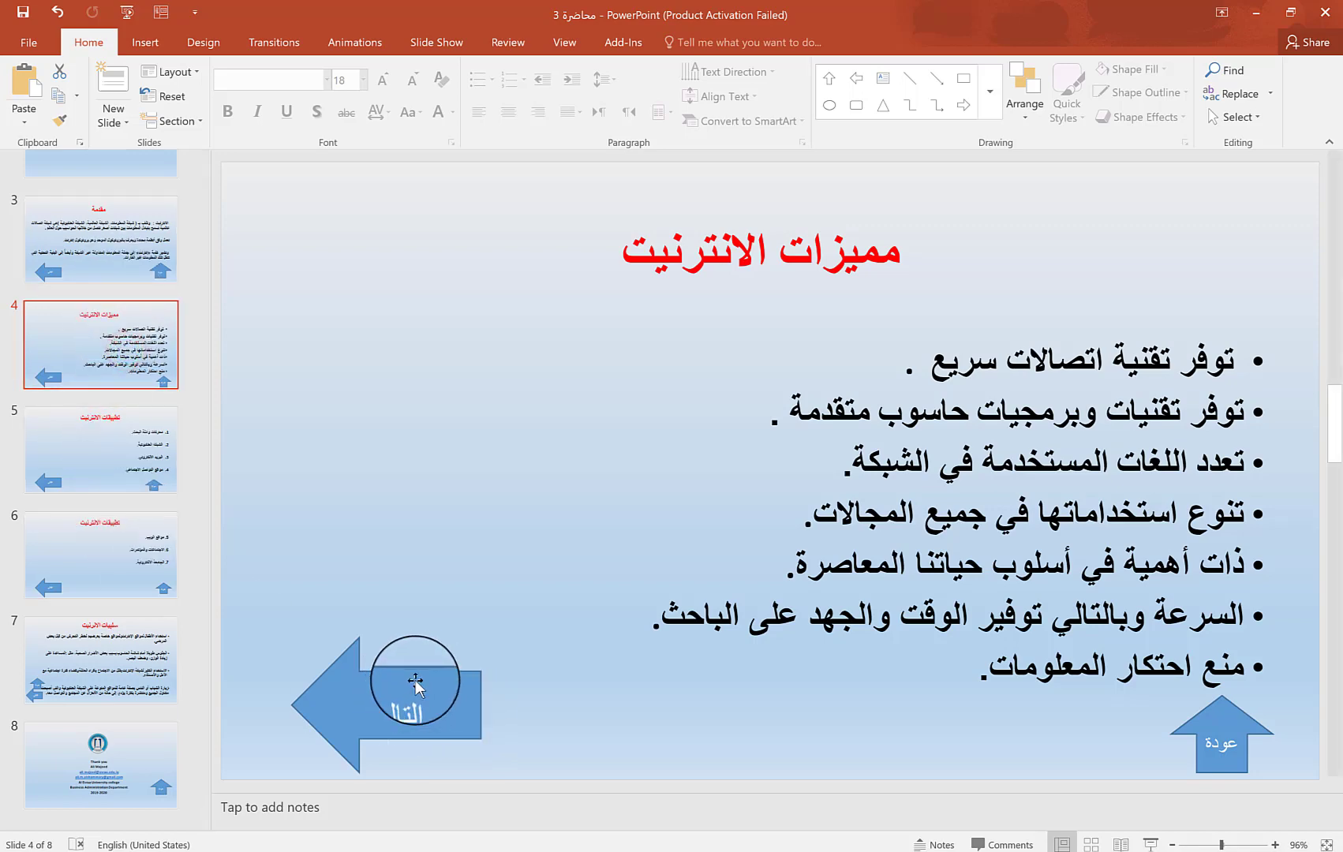
Link slide 4's التالي arrow to slide 5, تطبيقات الانترنيت
right_click(415, 683)
click(515, 508)
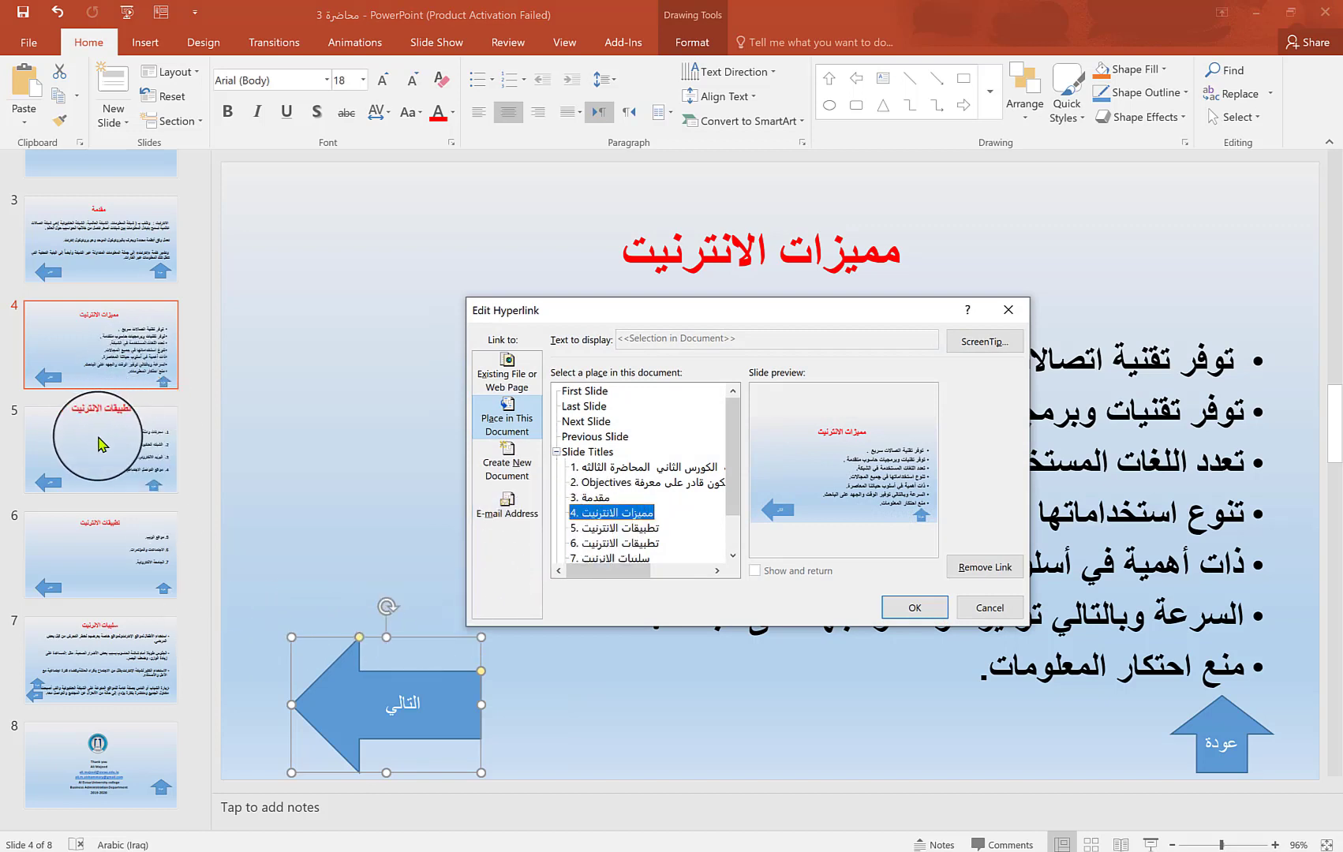
click(623, 527)
click(903, 608)
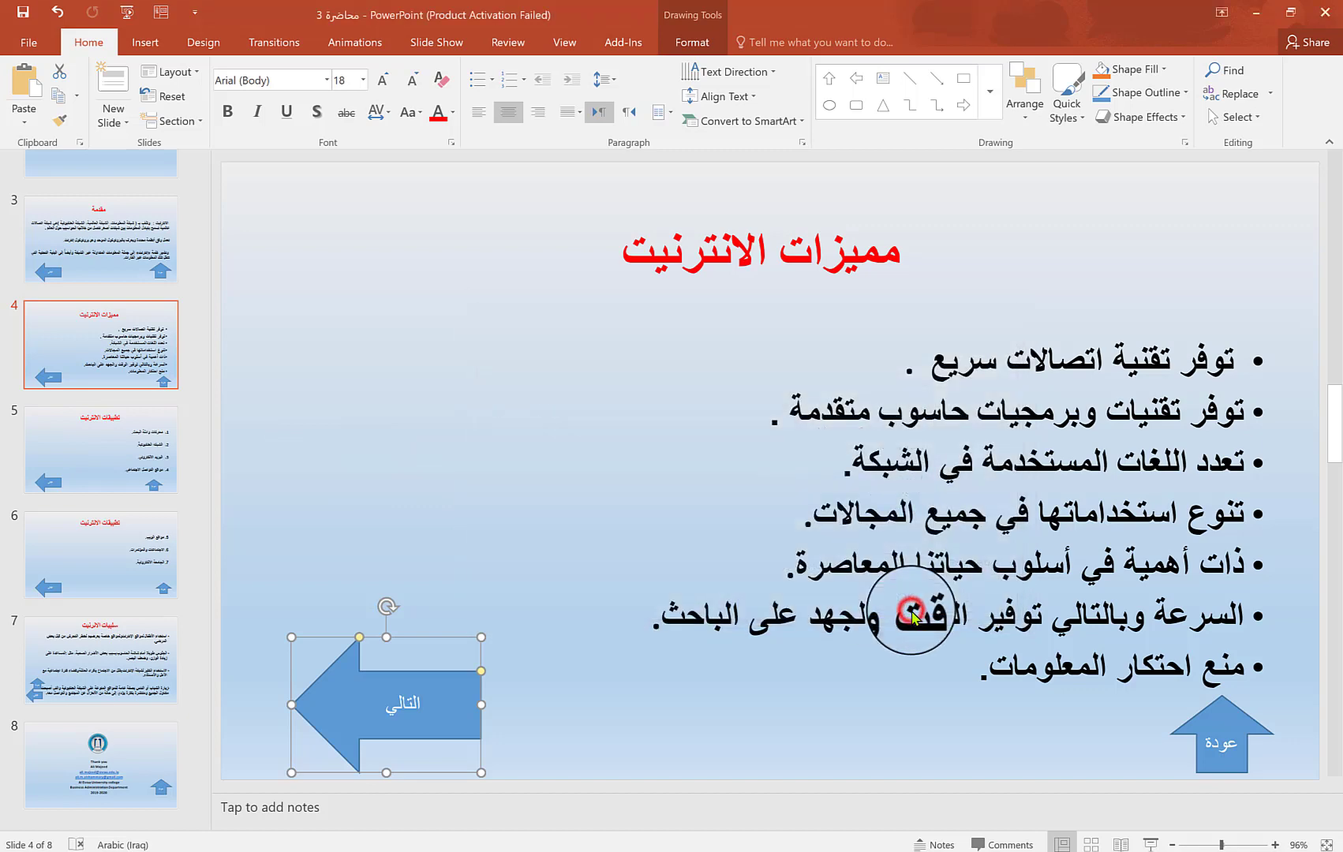
Link slide 4's عودة arrow back to slide 3, مقدمة
right_click(1217, 733)
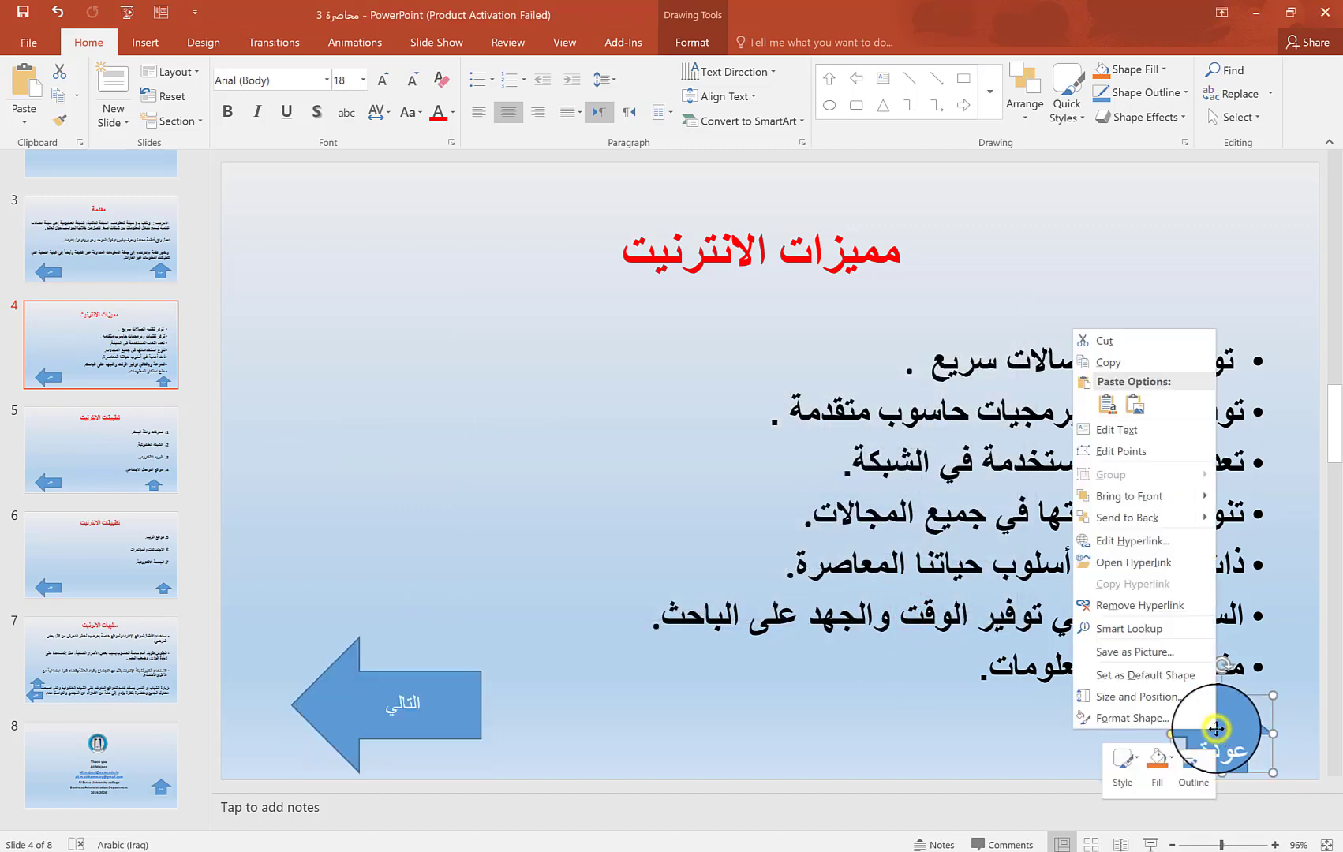
click(1127, 536)
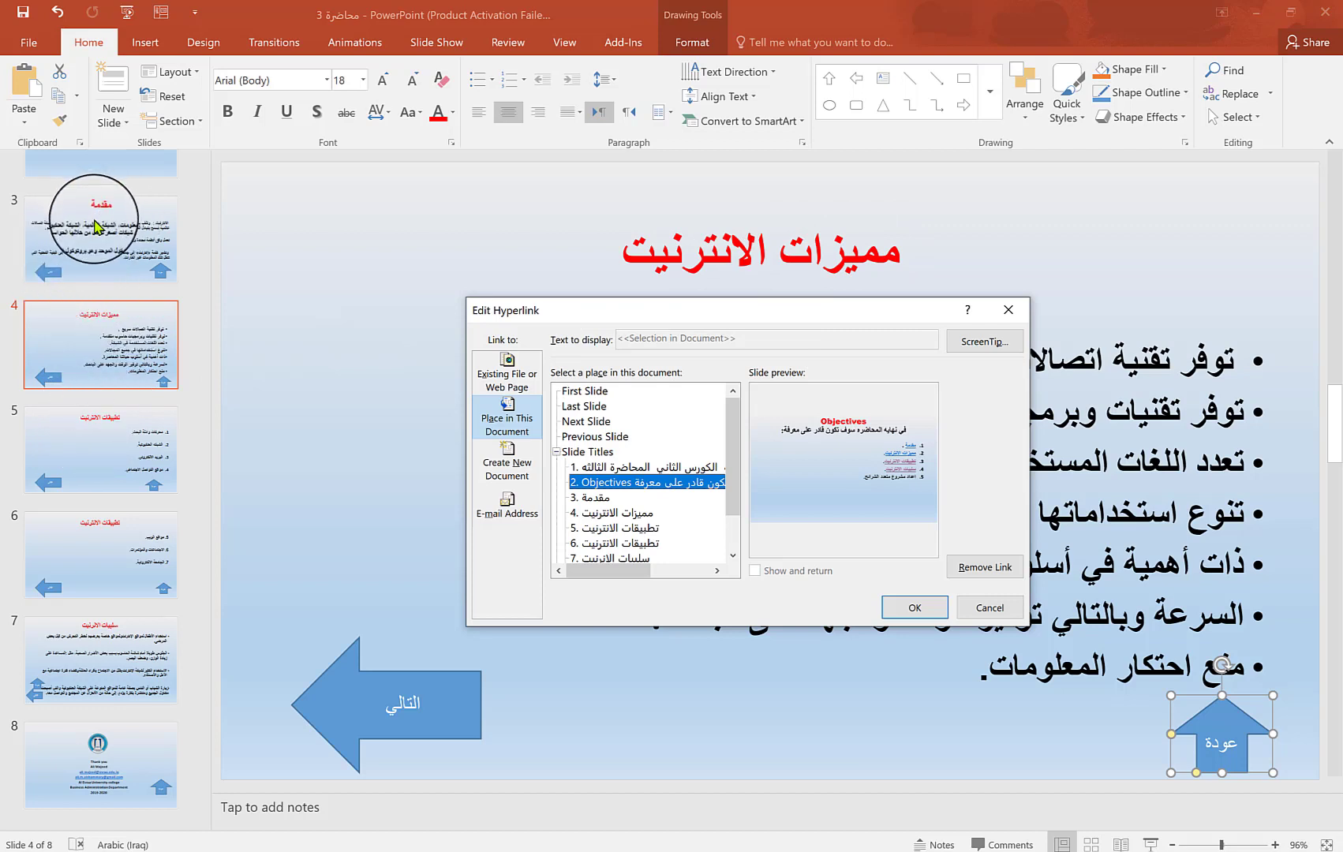
click(594, 499)
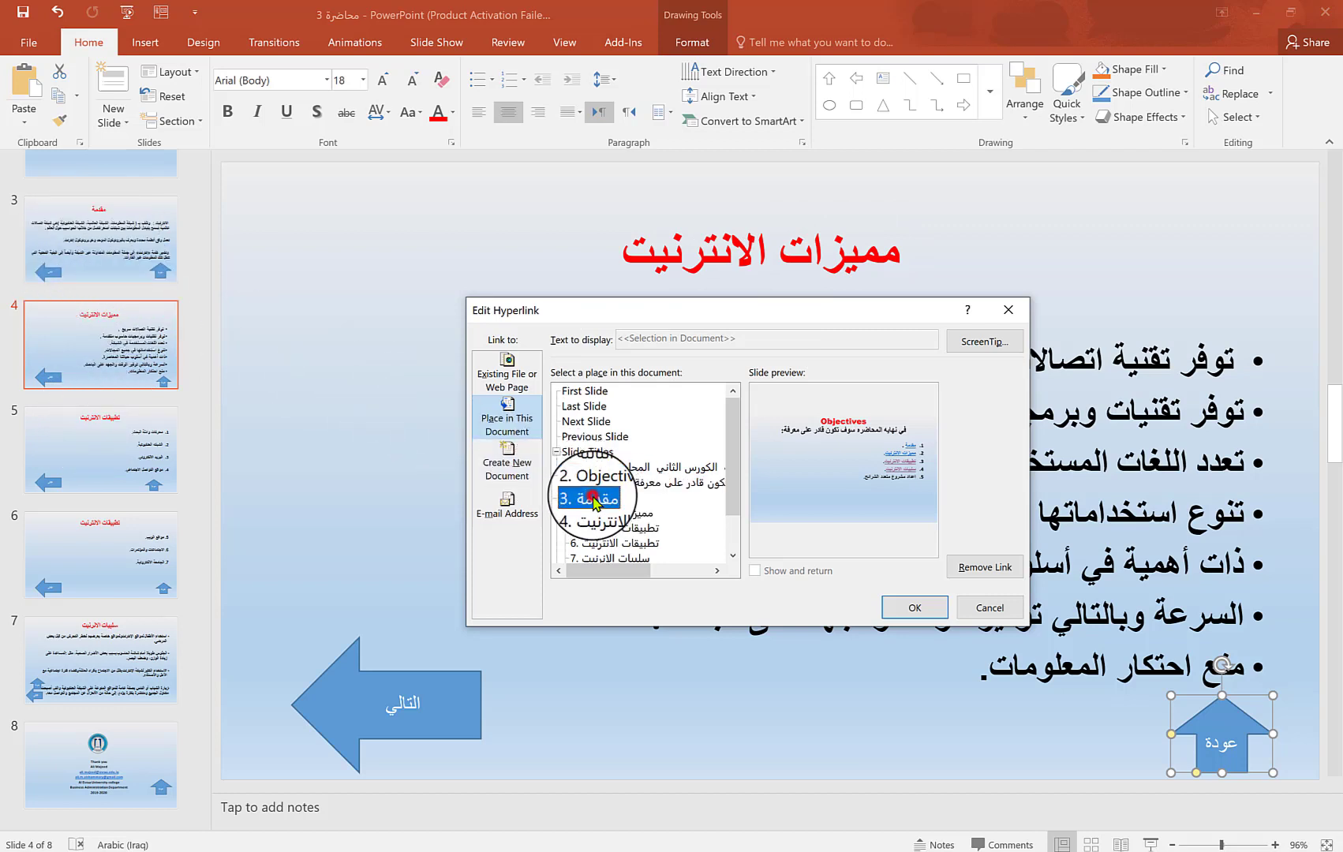
click(909, 610)
Link slide 7's التالي arrow to Slide 8
scroll(789, 473, down, 3)
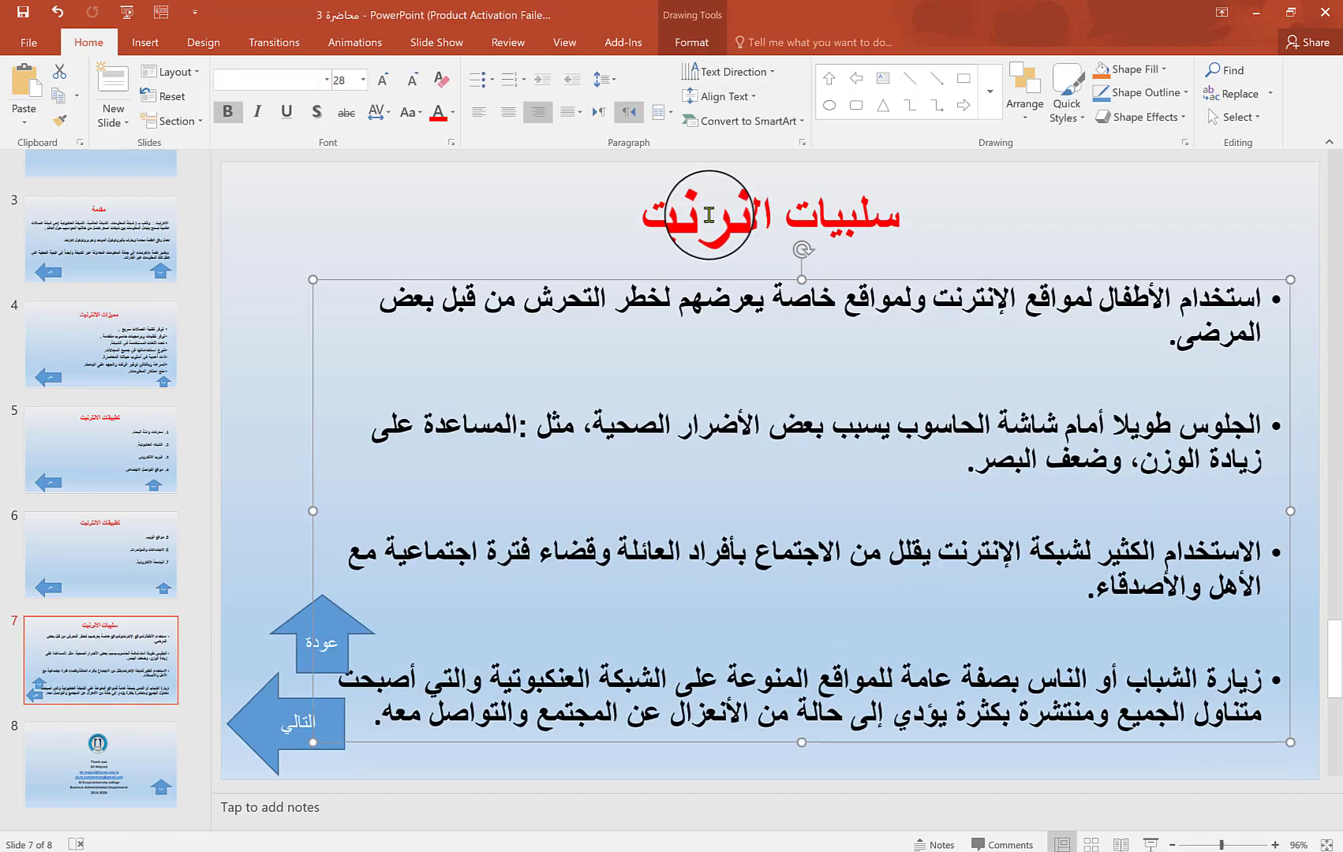
click(267, 707)
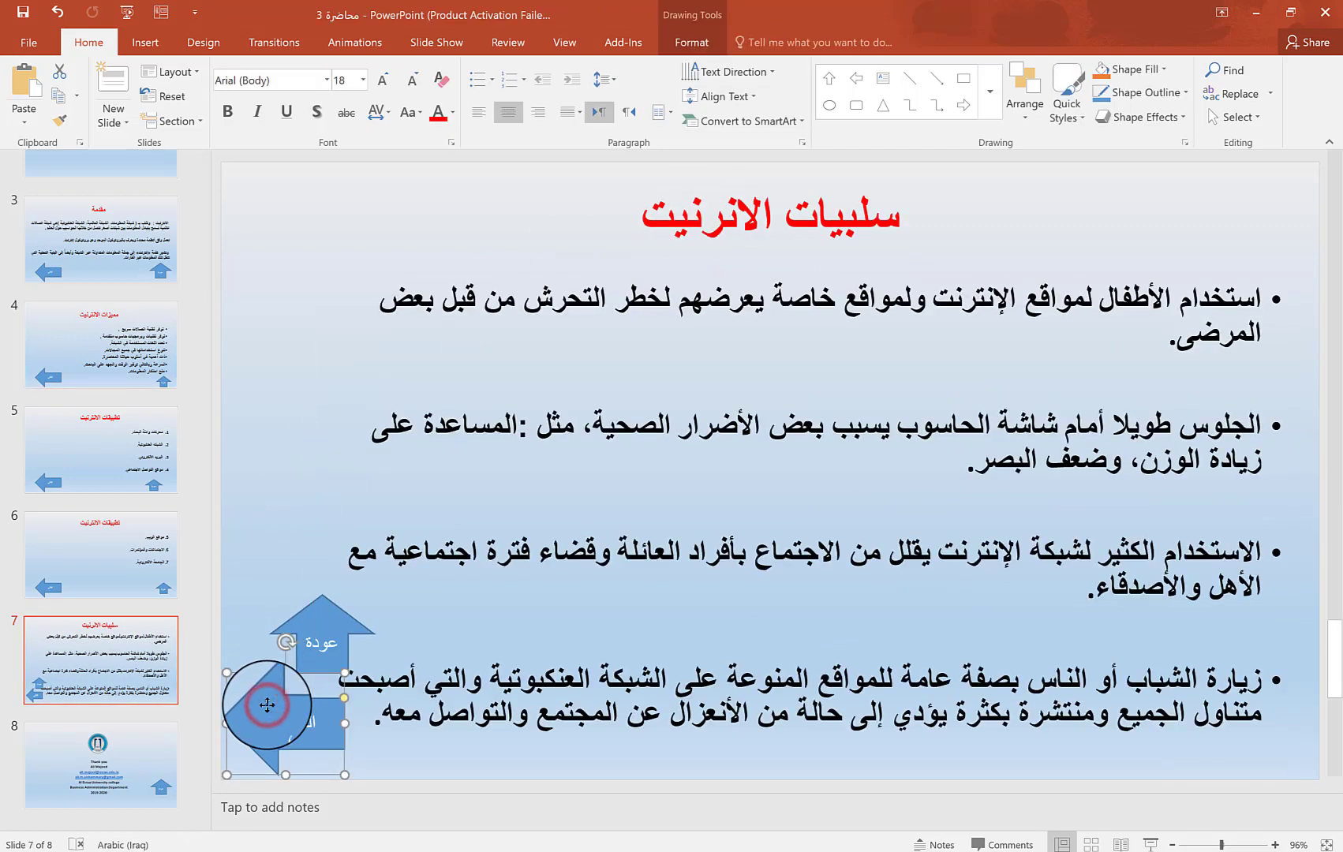
right_click(266, 705)
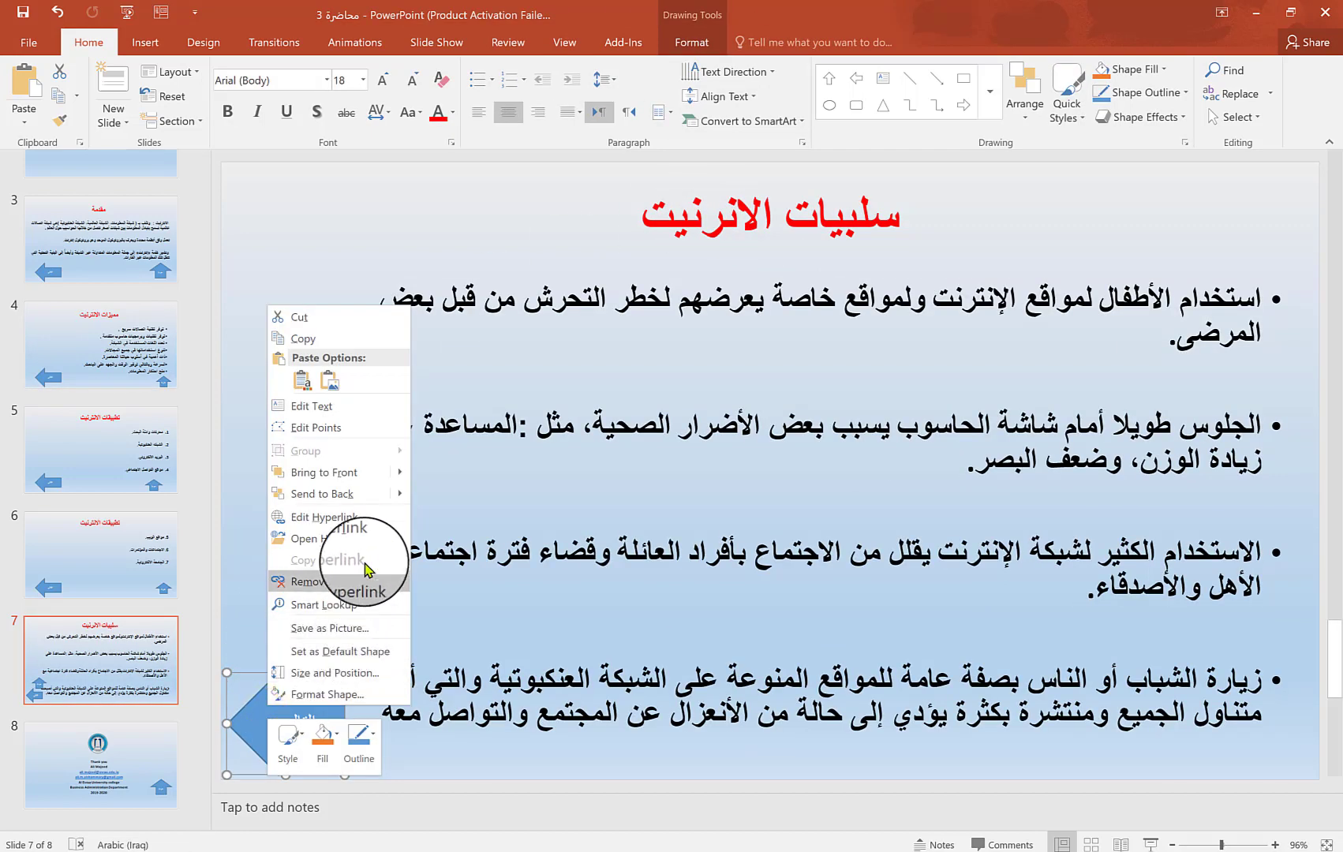
click(365, 531)
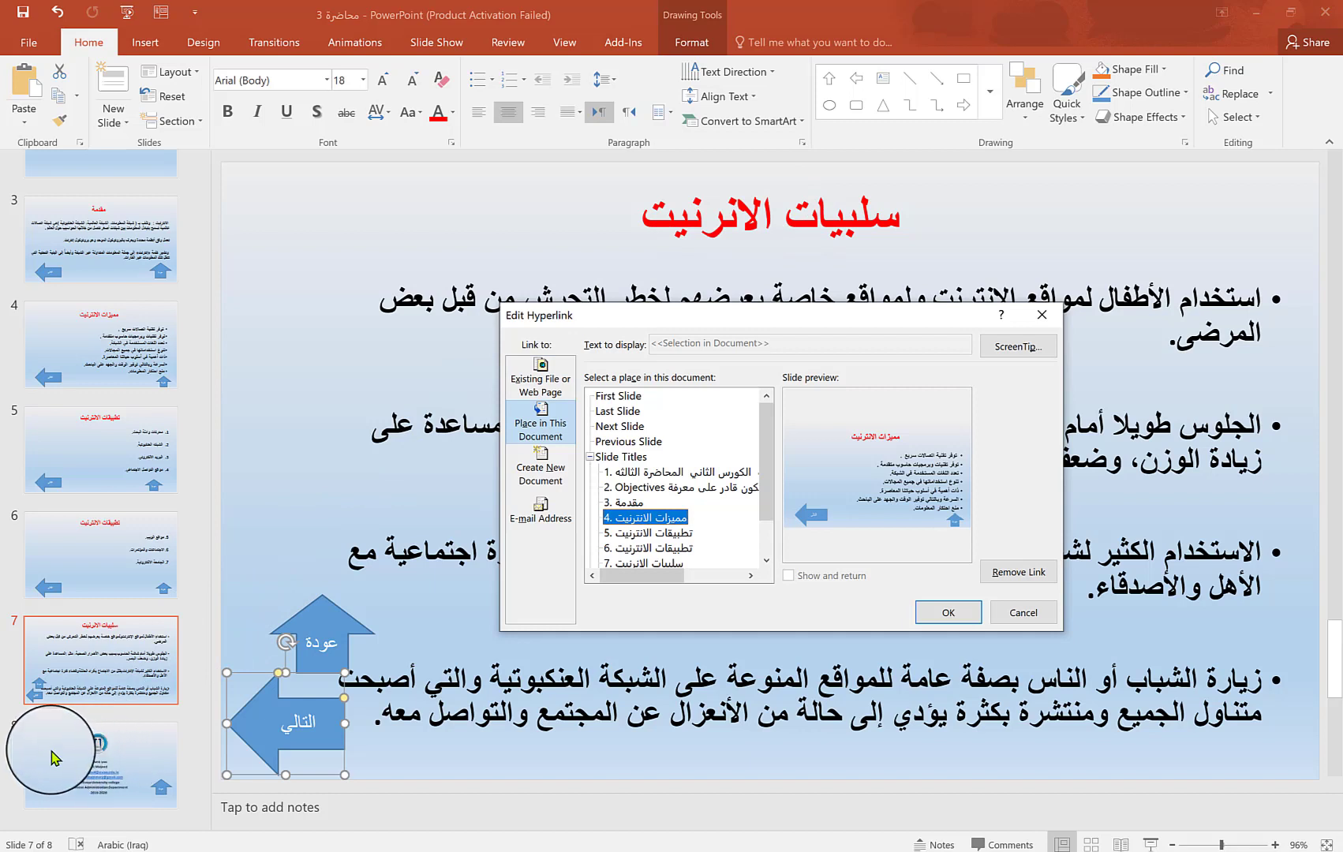
drag(768, 458, 774, 517)
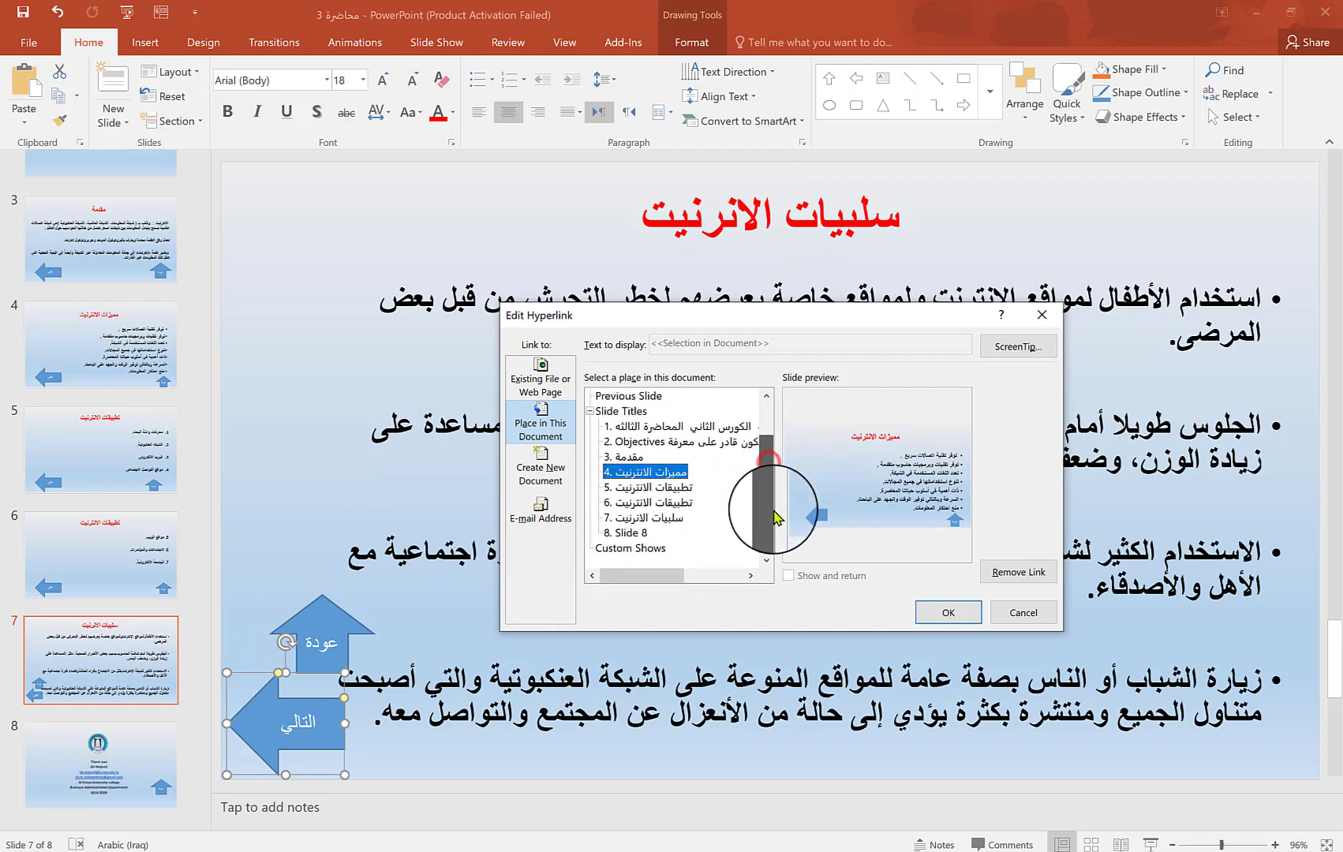
click(628, 533)
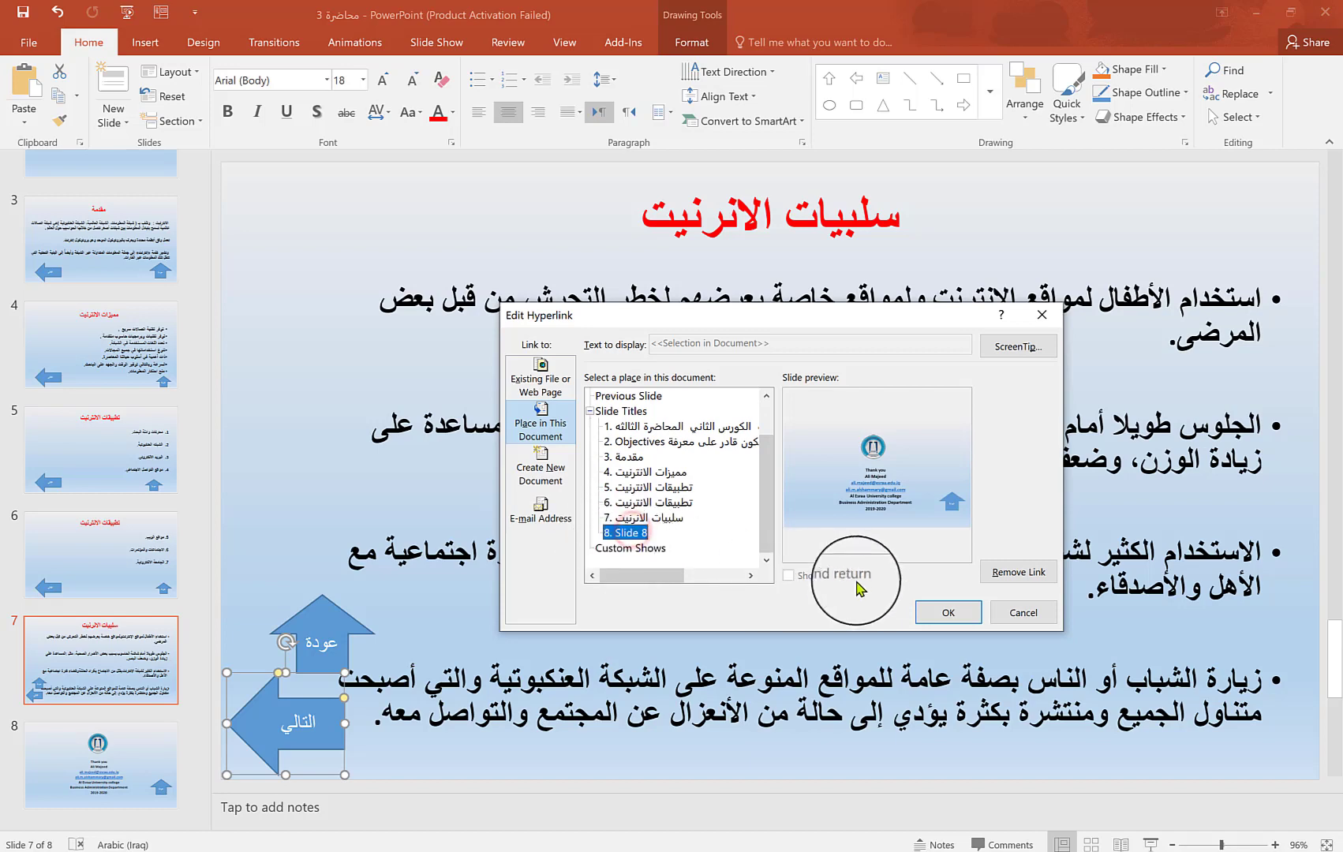
click(948, 615)
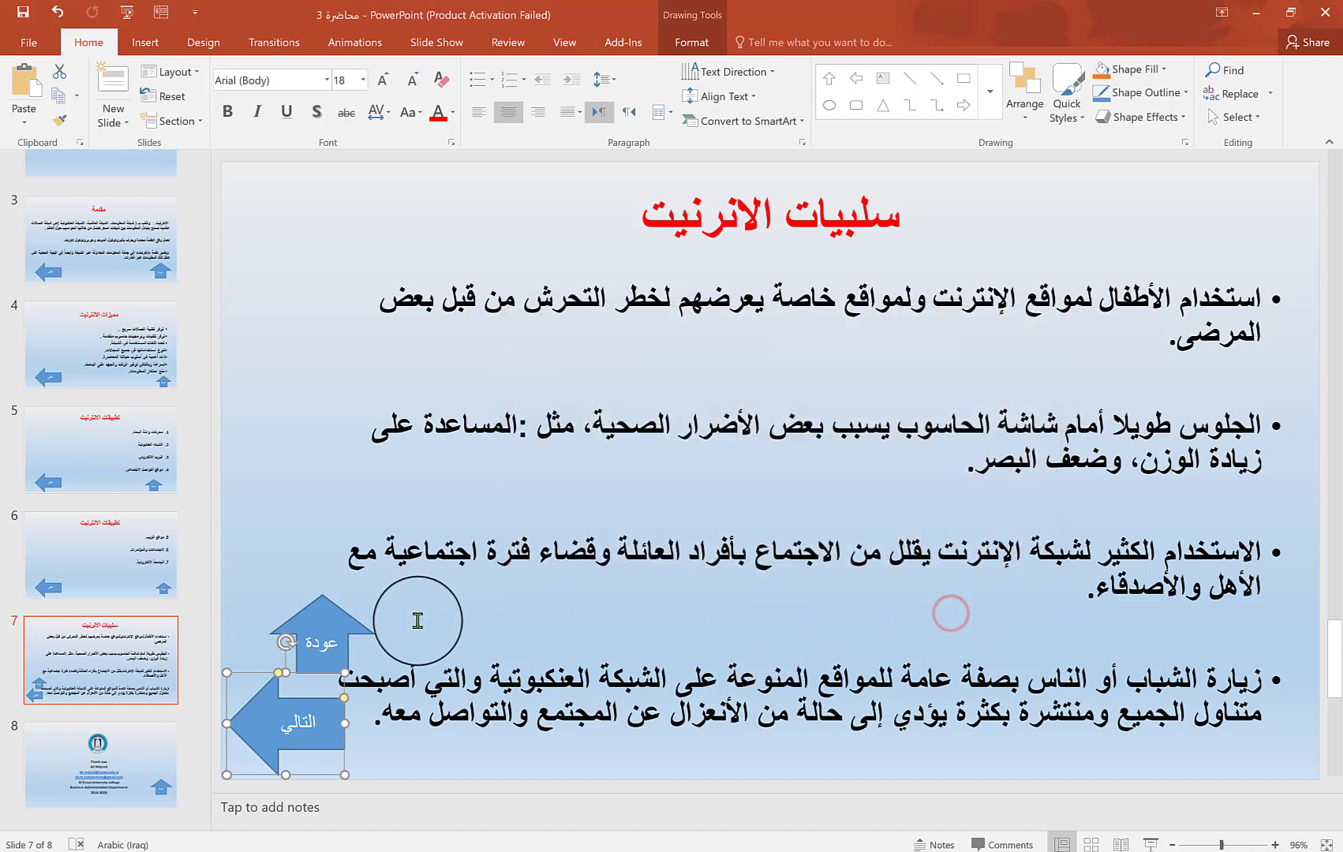
Relink slide 7's عودة arrow to slide 6, تطبيقات الانترنيت, then open slide 8
click(351, 636)
click(303, 625)
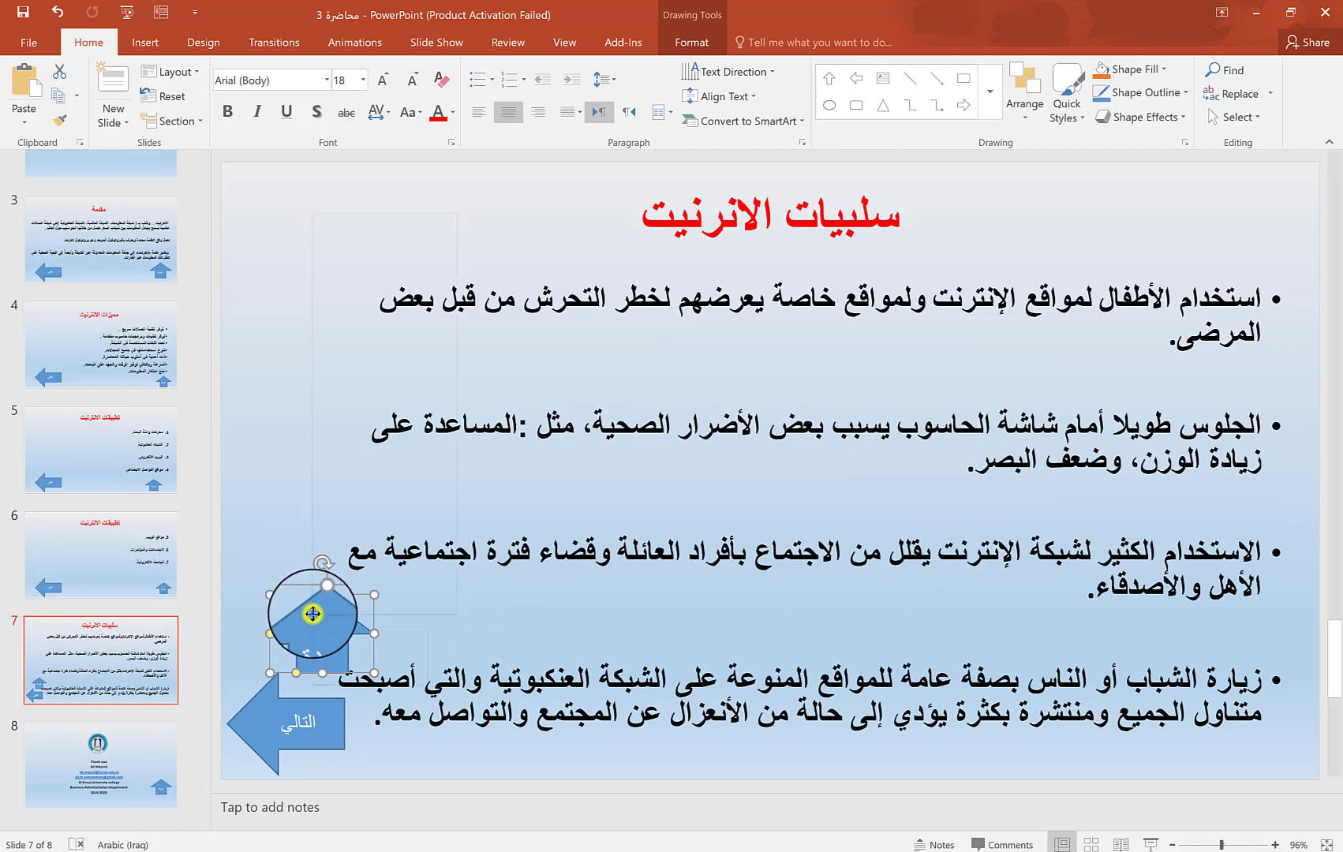
right_click(313, 613)
click(375, 426)
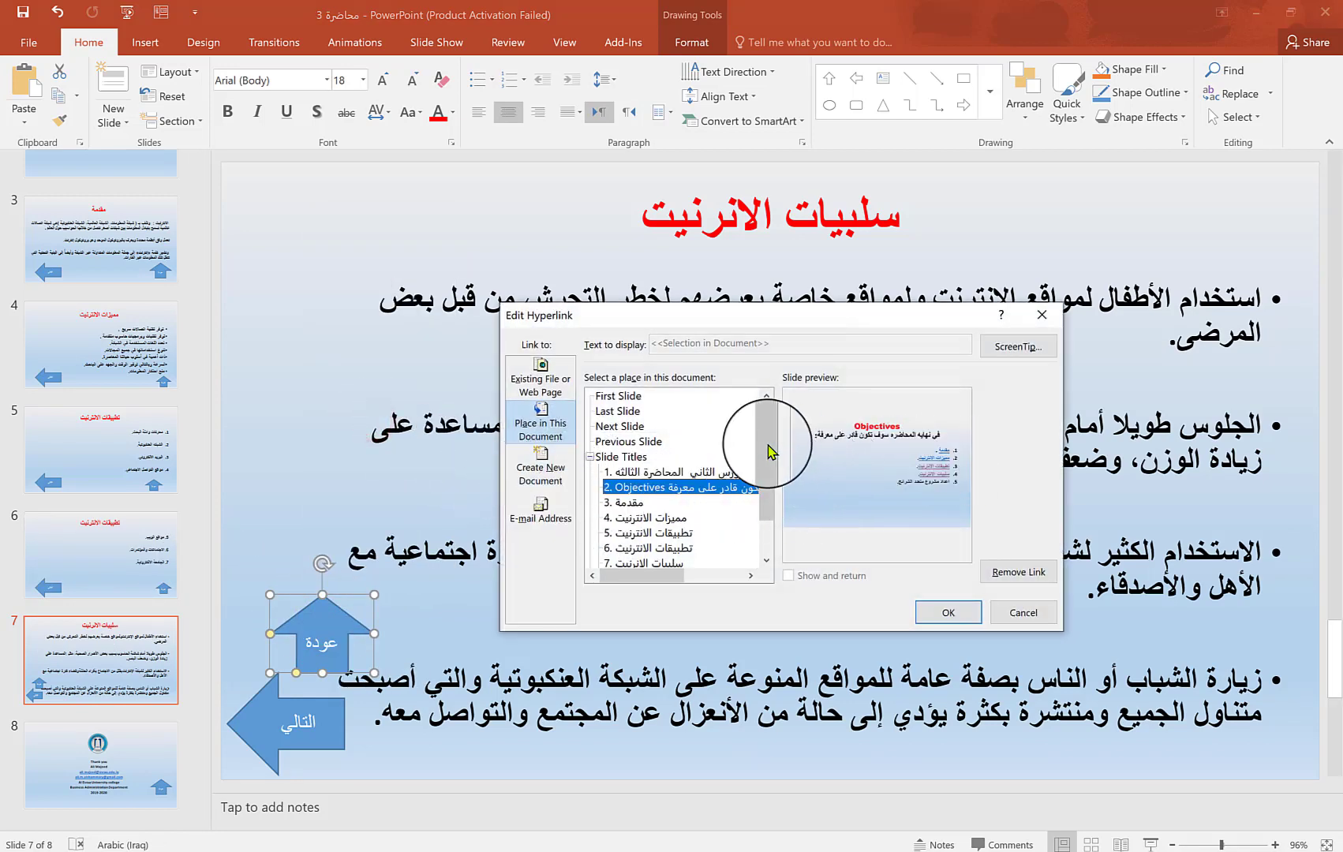
drag(767, 452, 767, 482)
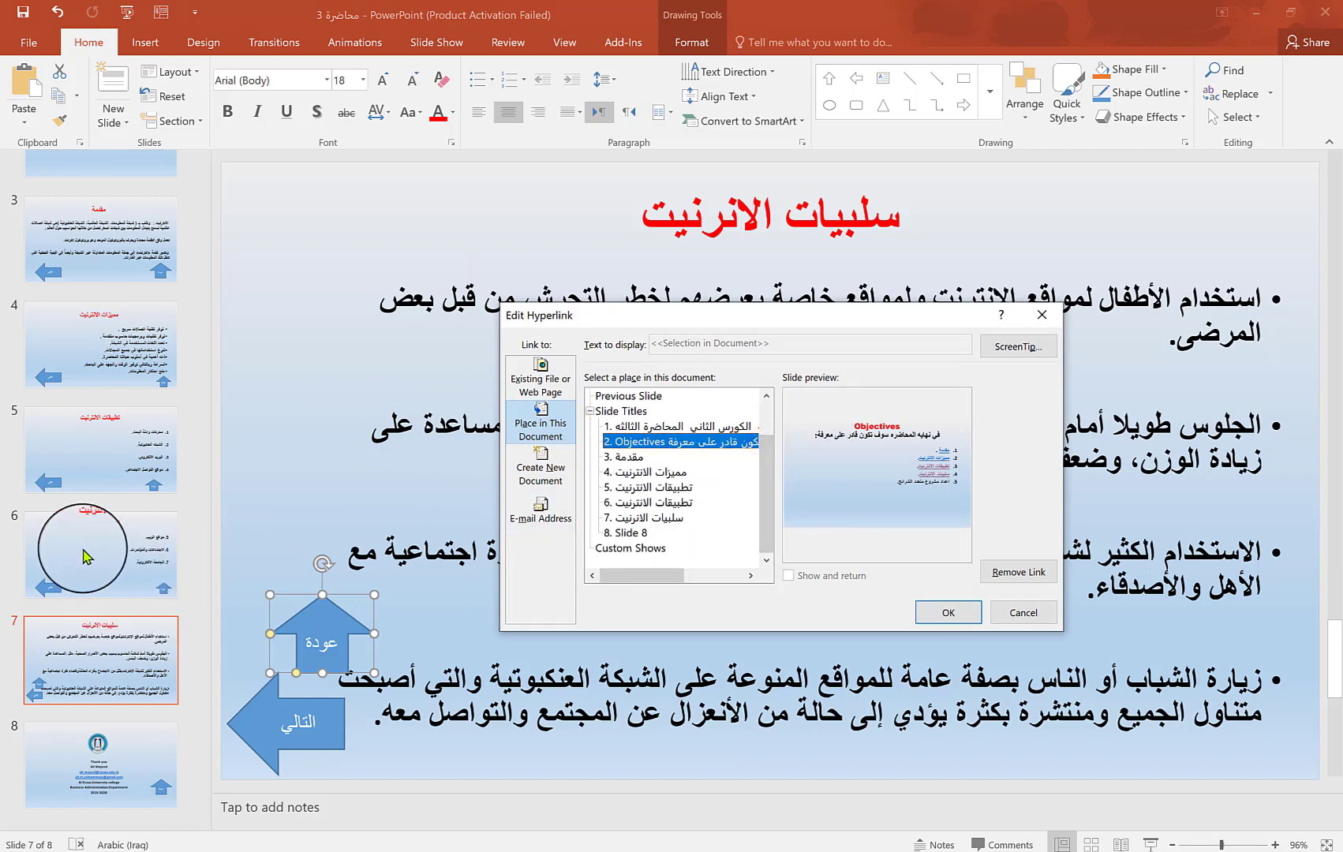
click(647, 502)
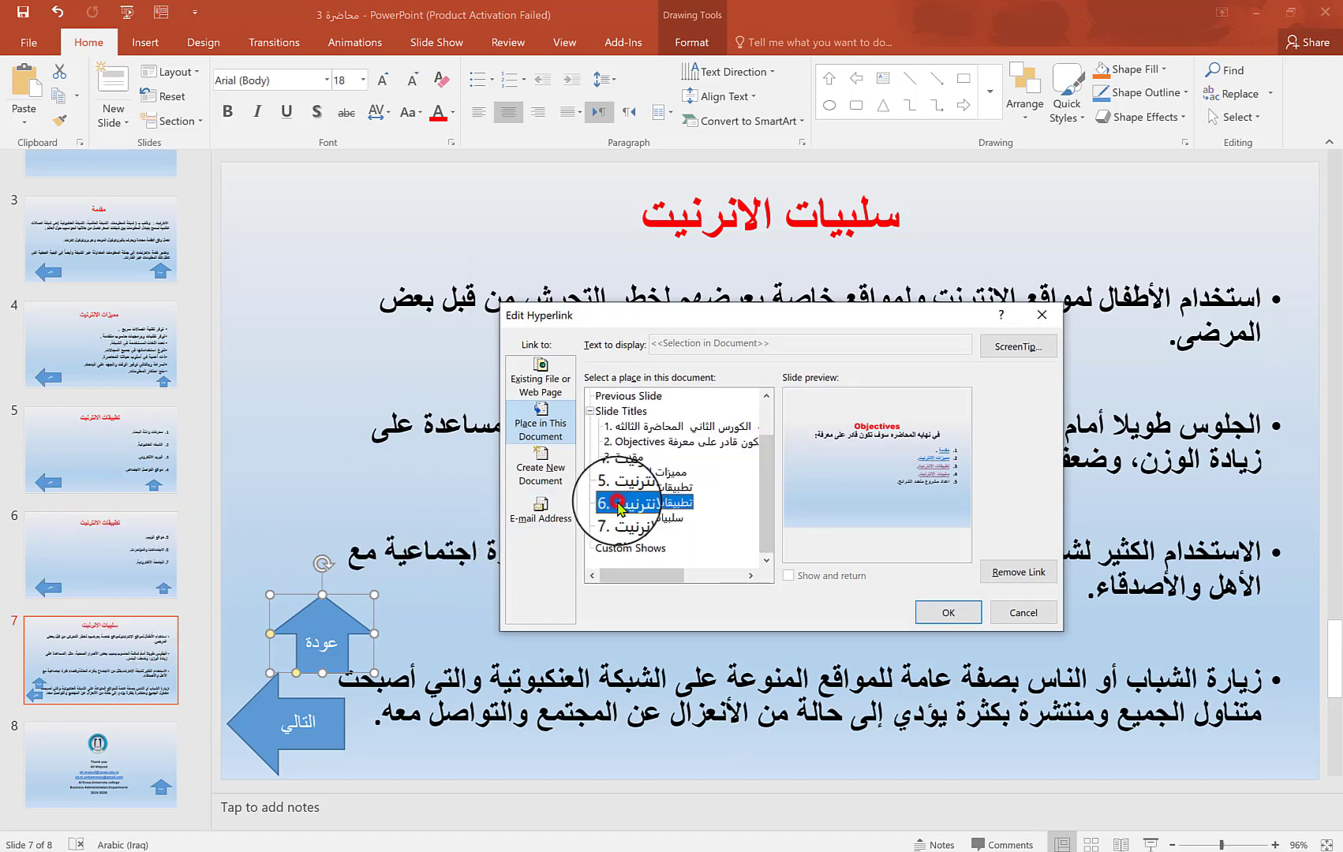
click(941, 614)
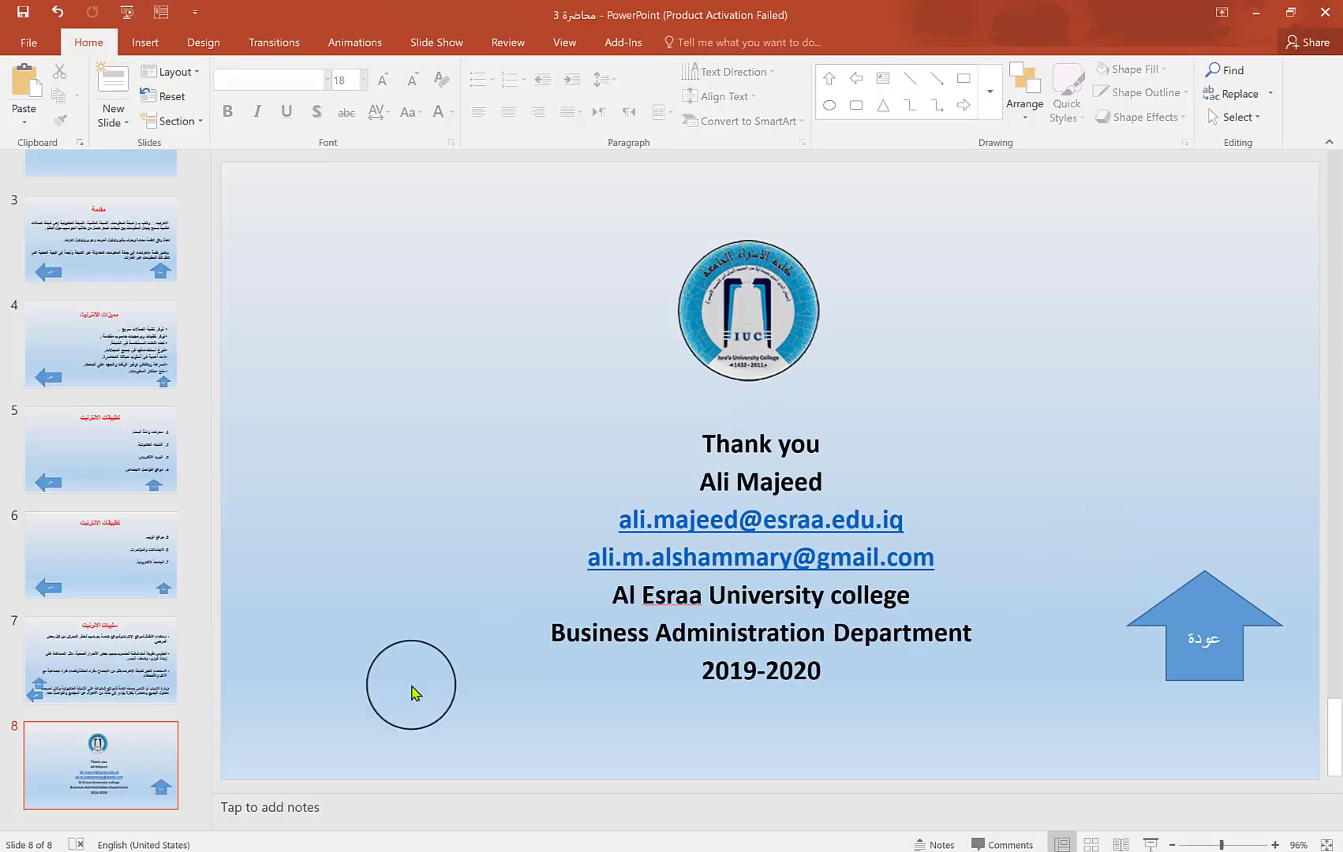
click(134, 766)
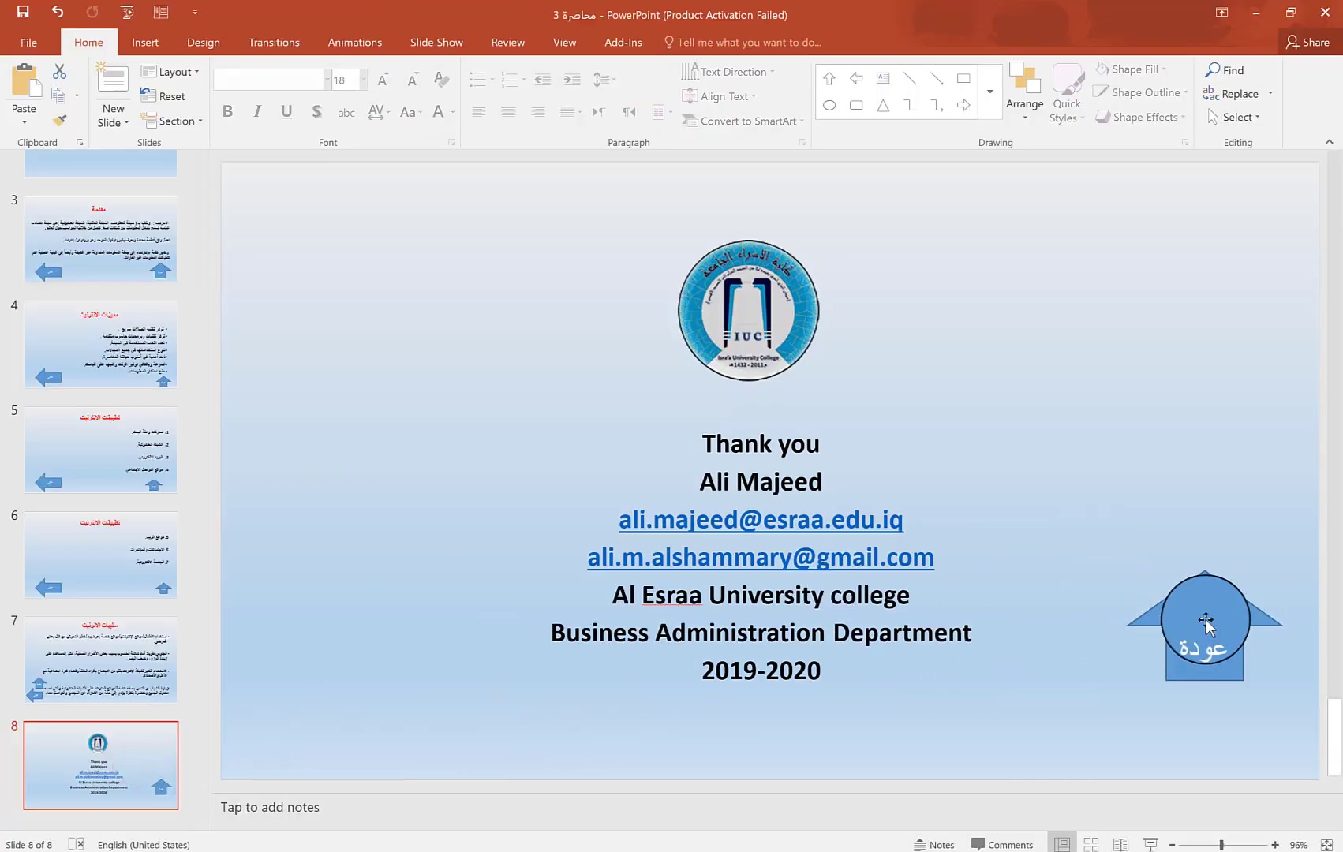
Point slide 8's عودة arrow hyperlink to slide 7, سلبيات الانترنيت, and reopen slide 7
right_click(1206, 622)
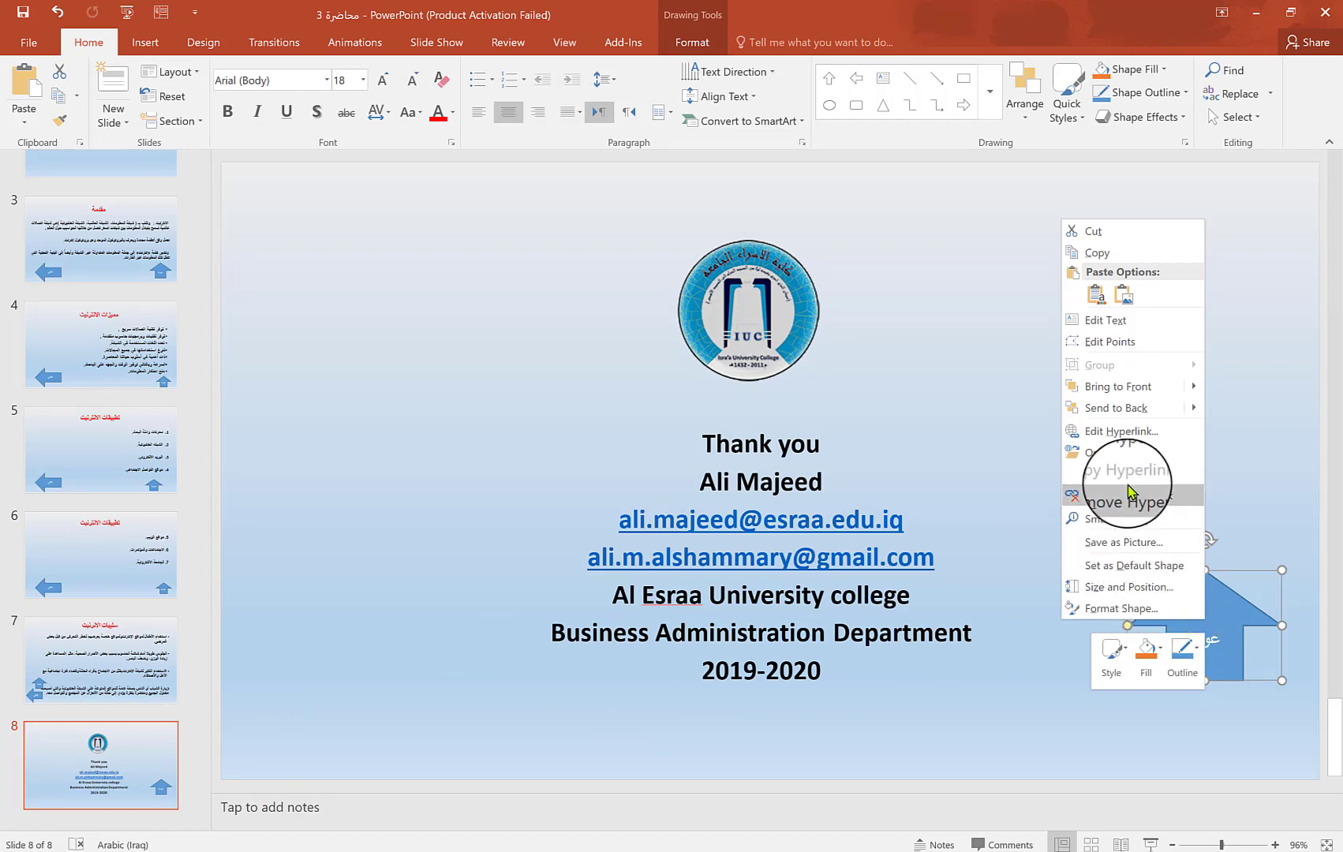
click(1125, 430)
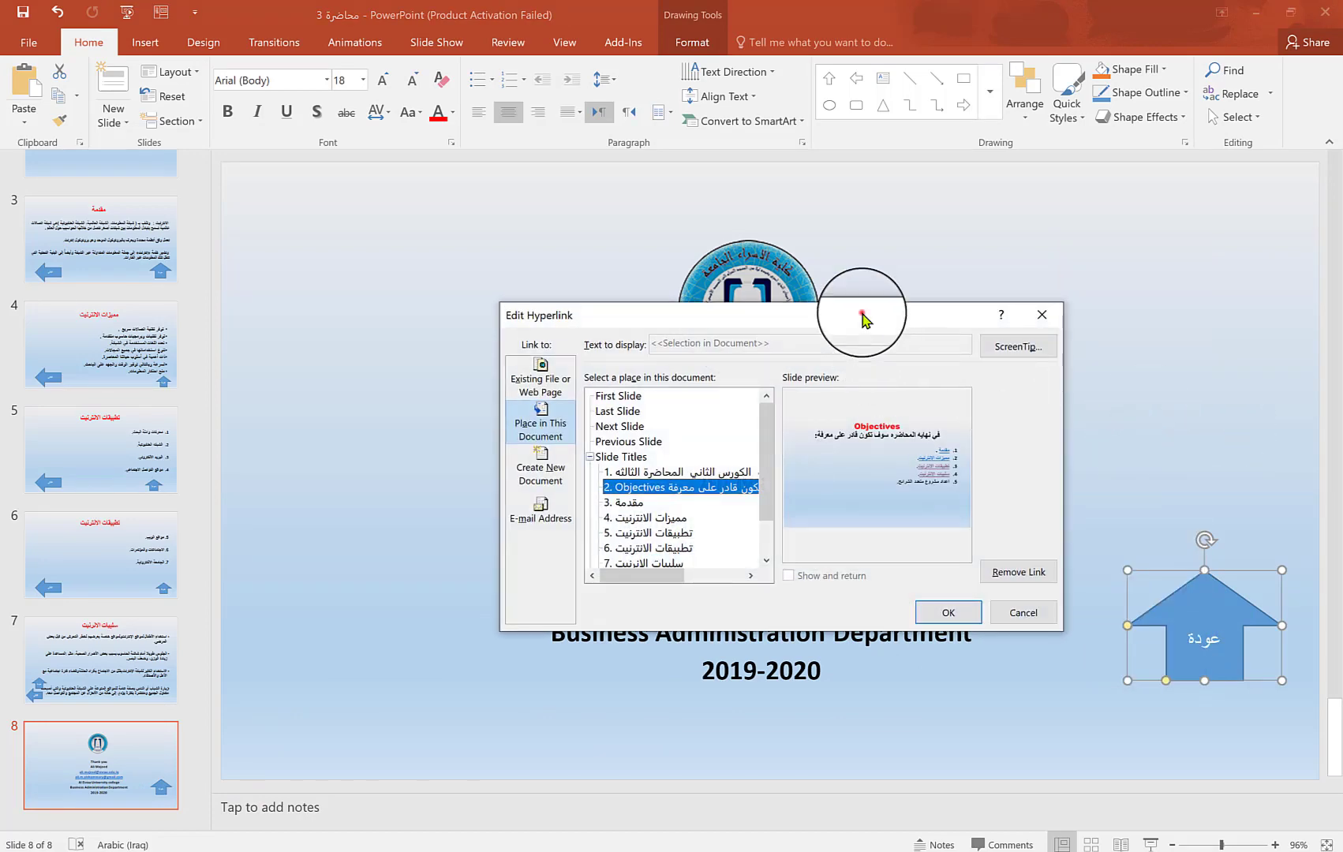
drag(862, 319, 1134, 314)
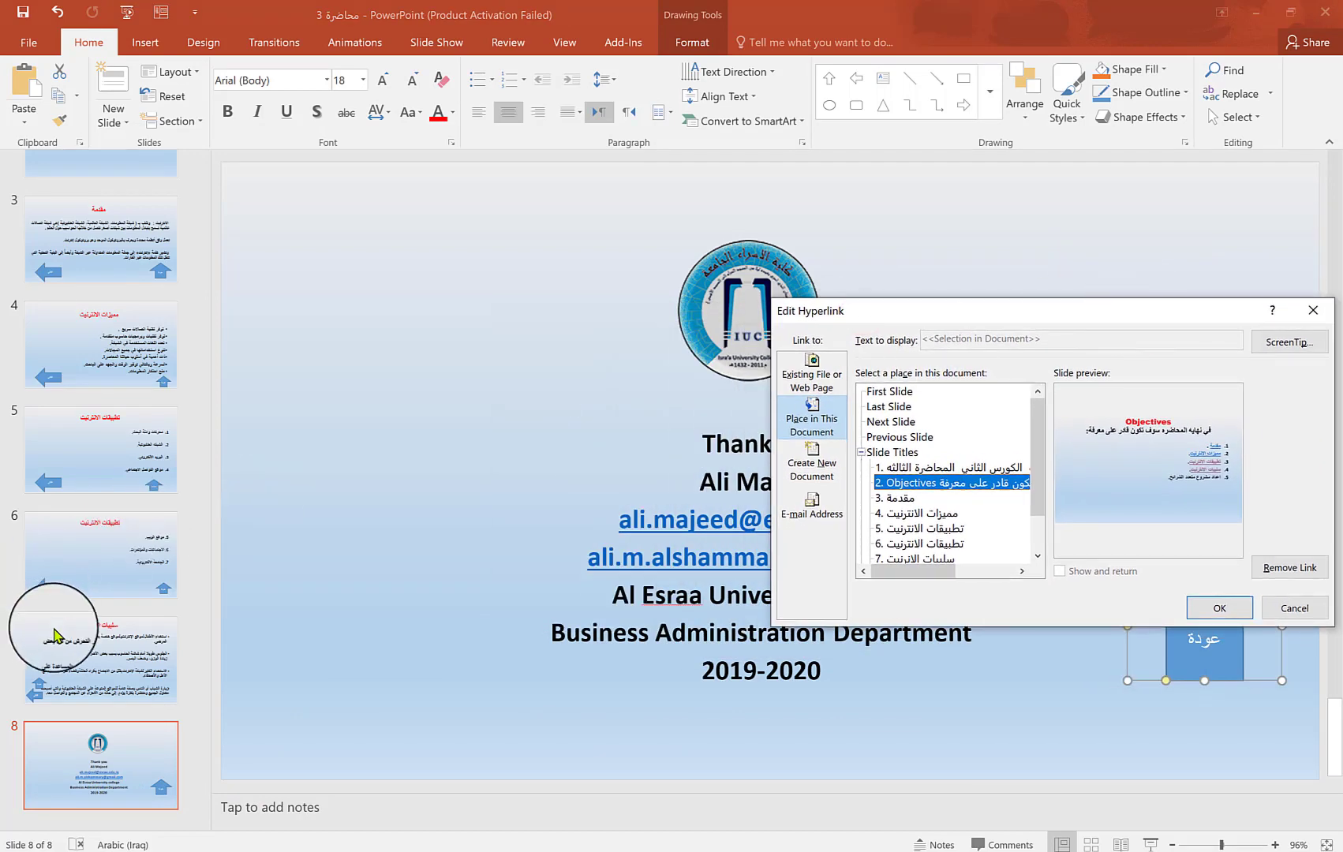
drag(1038, 442, 991, 497)
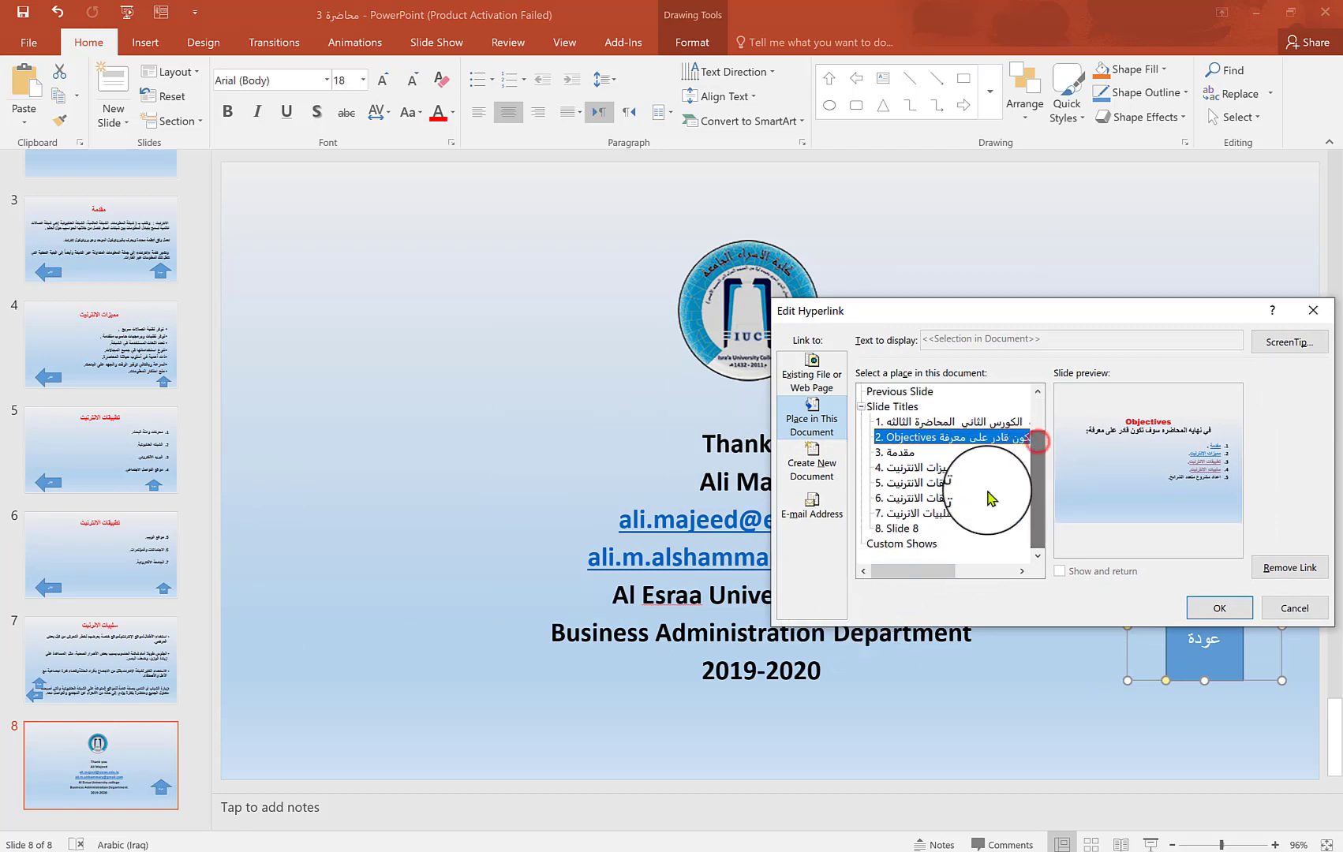
click(907, 513)
click(1207, 606)
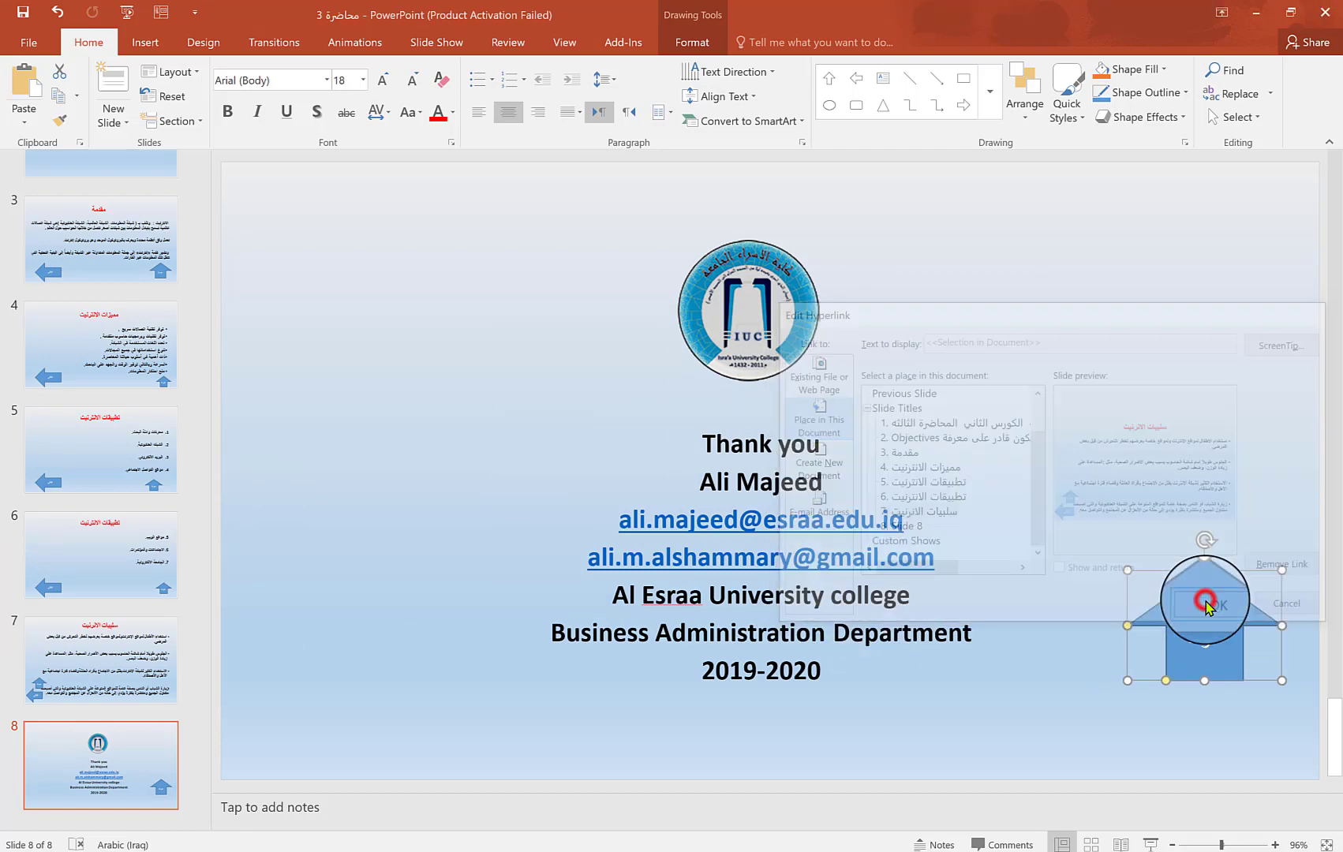
click(57, 659)
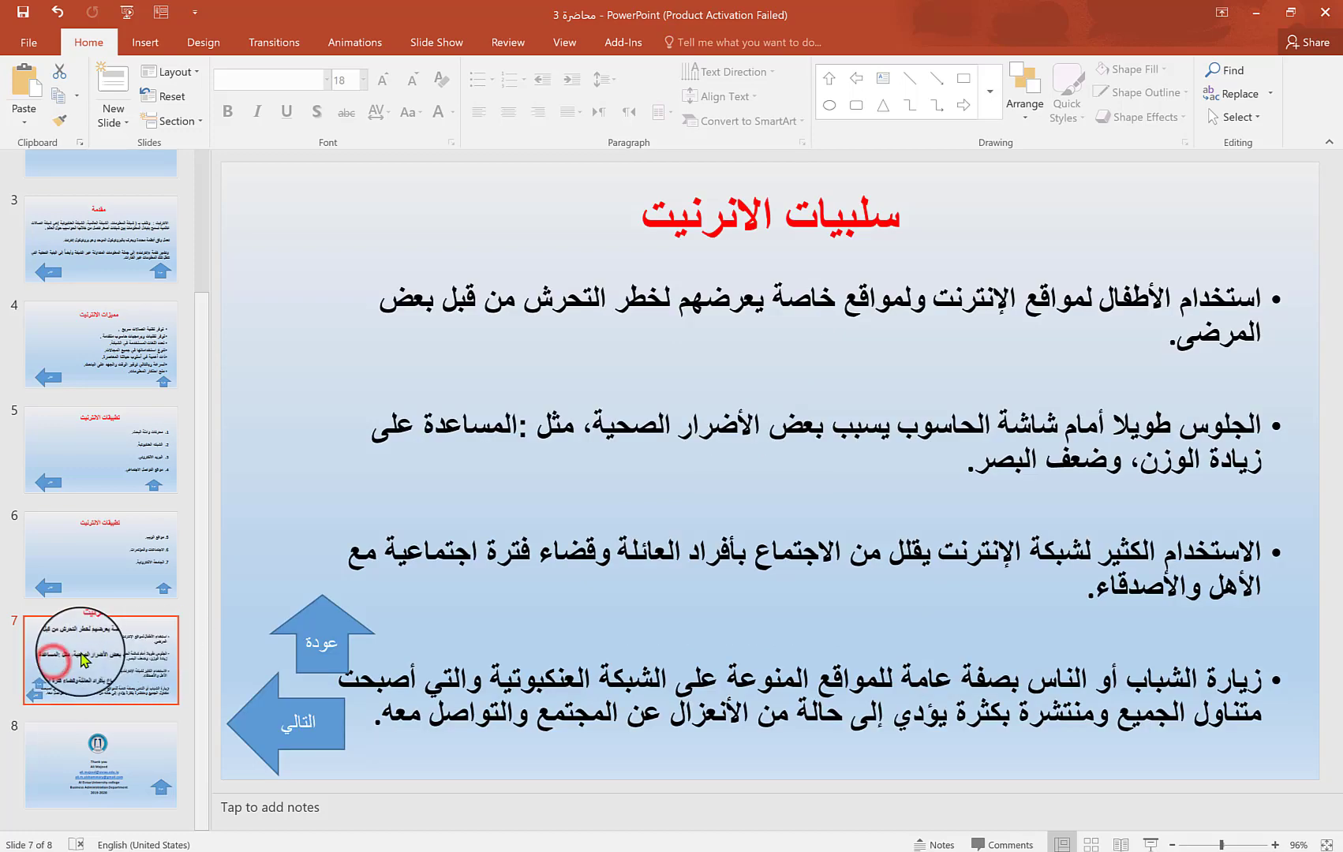
Run the show from slide 7, following arrows to Thank you, back to slides 7, 6 and Objectives
click(1146, 843)
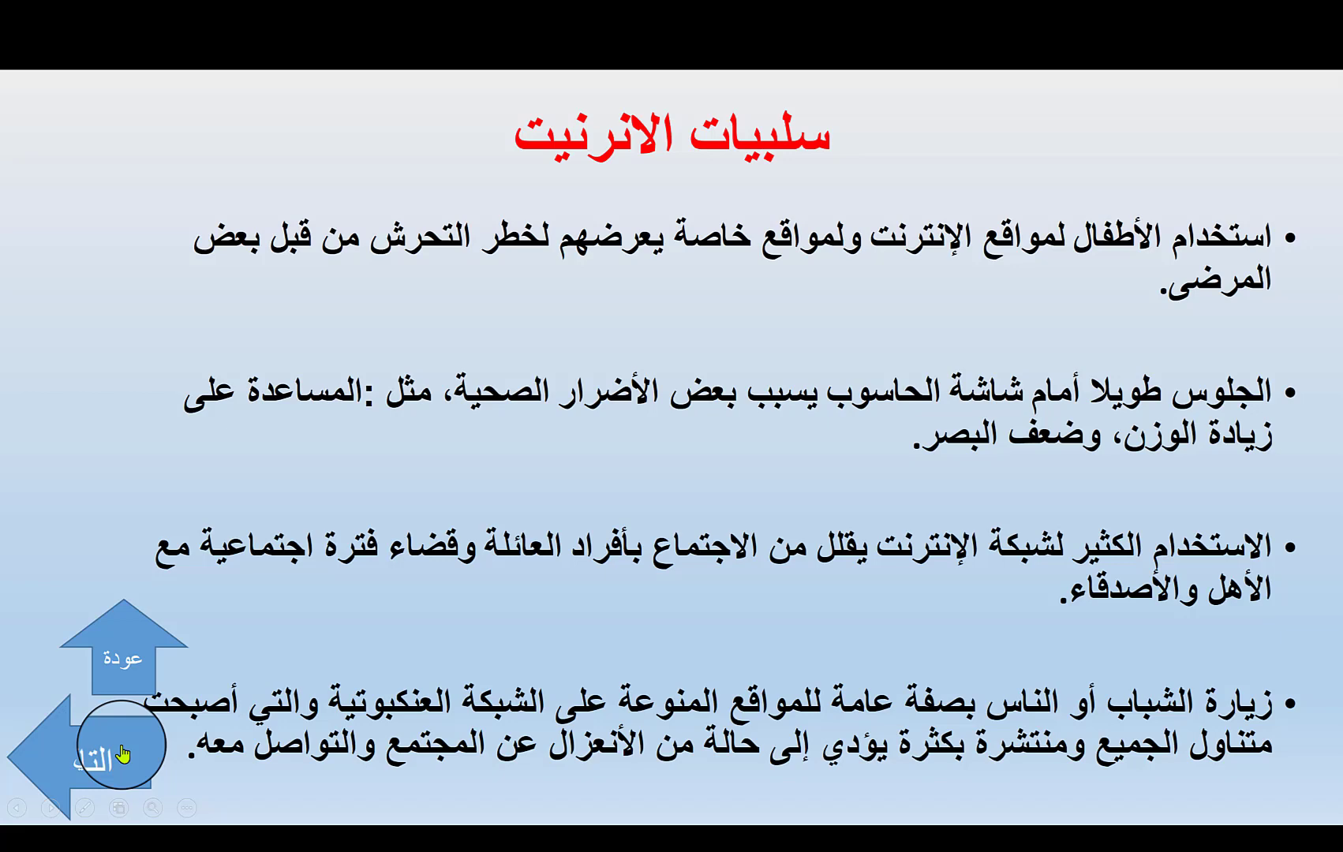
click(122, 753)
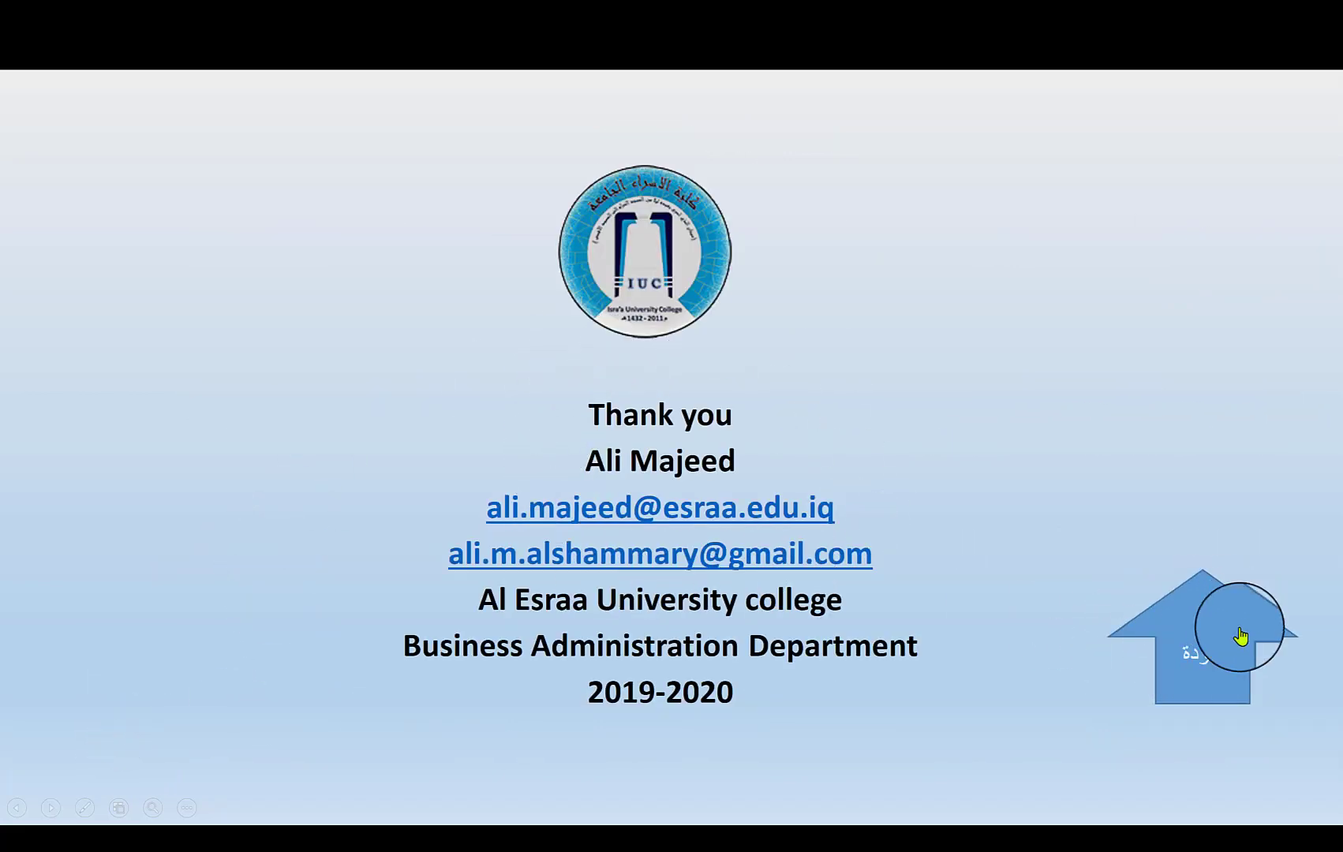
click(1201, 644)
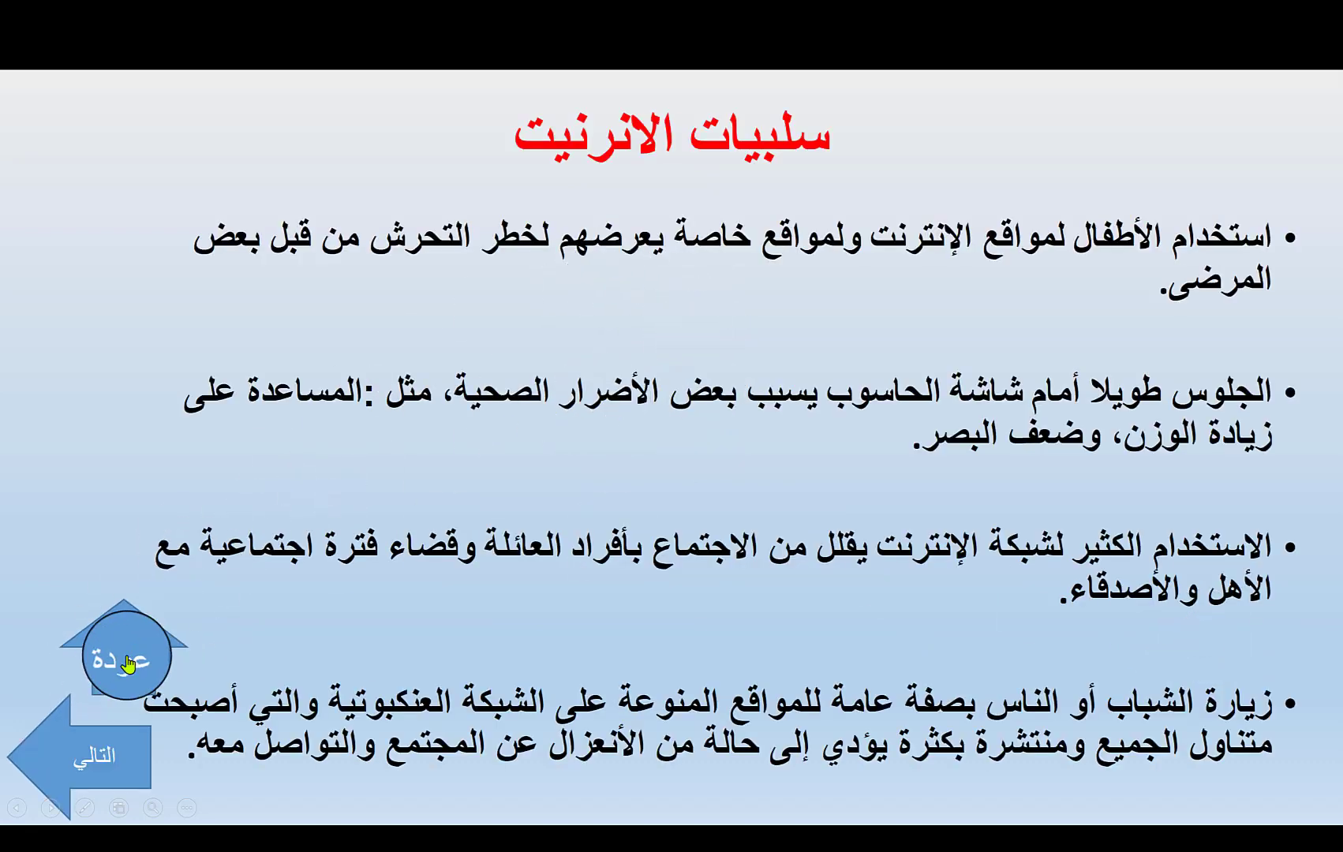
click(128, 664)
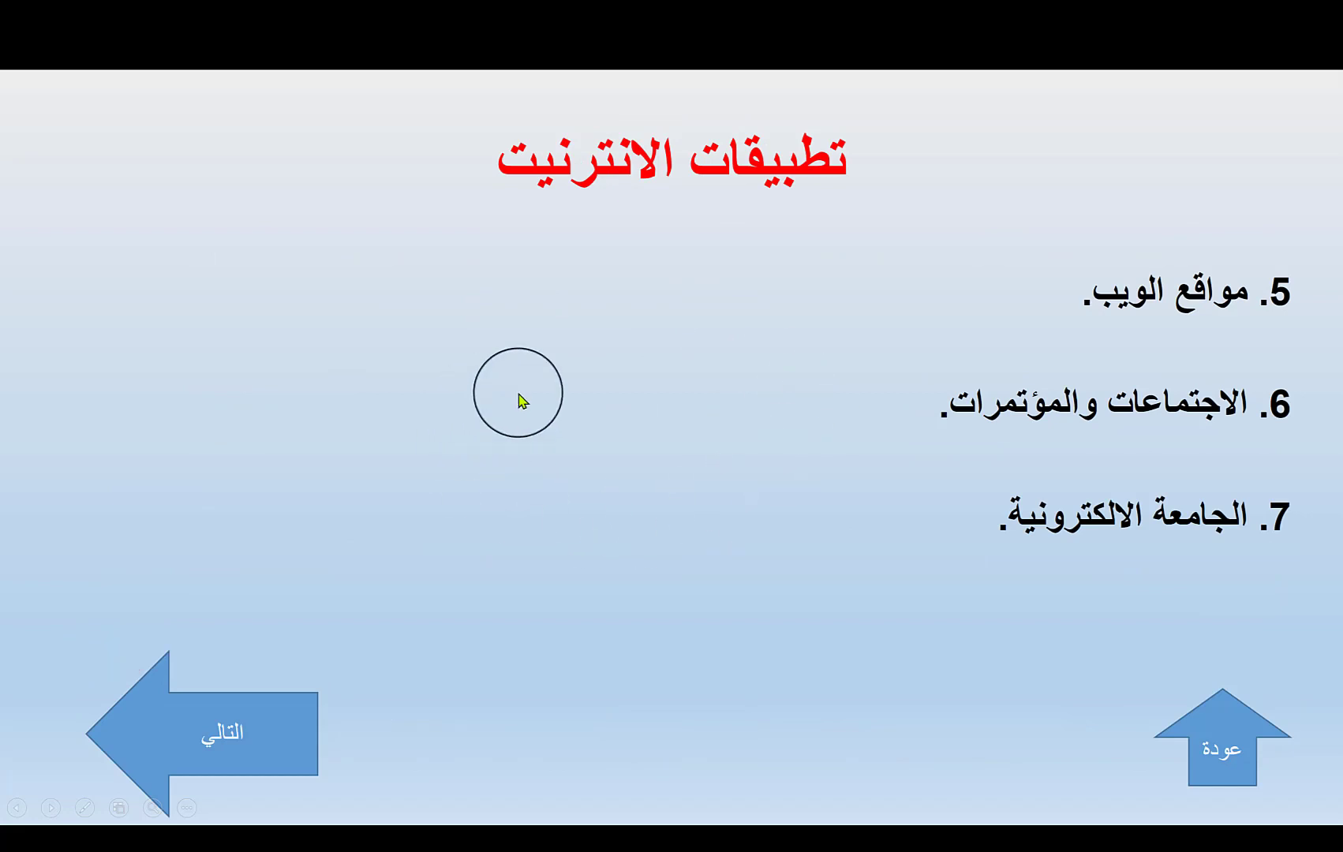
click(1236, 750)
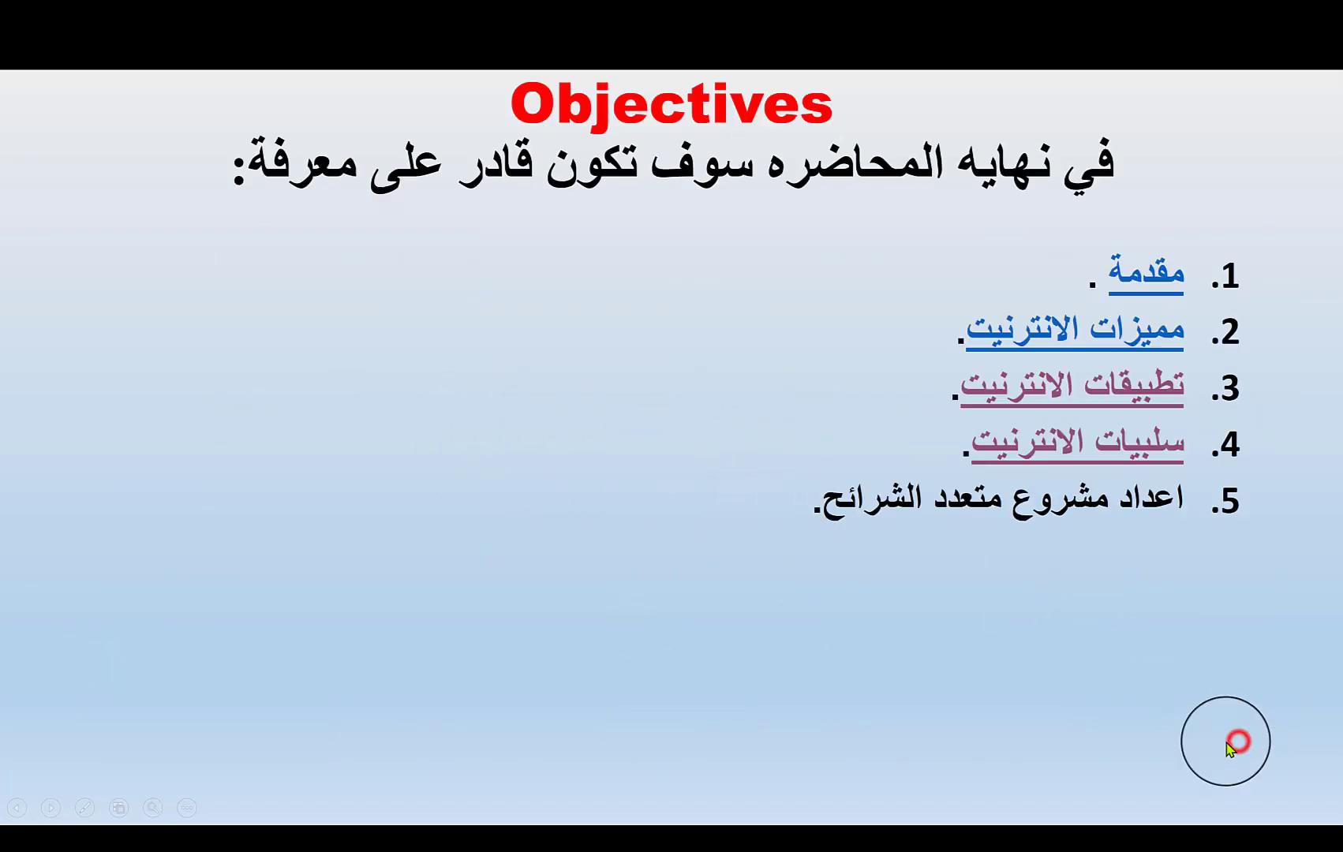
In a slide show from the Objectives slide, verify objective 4 opens the internet-negatives slide
key(Escape)
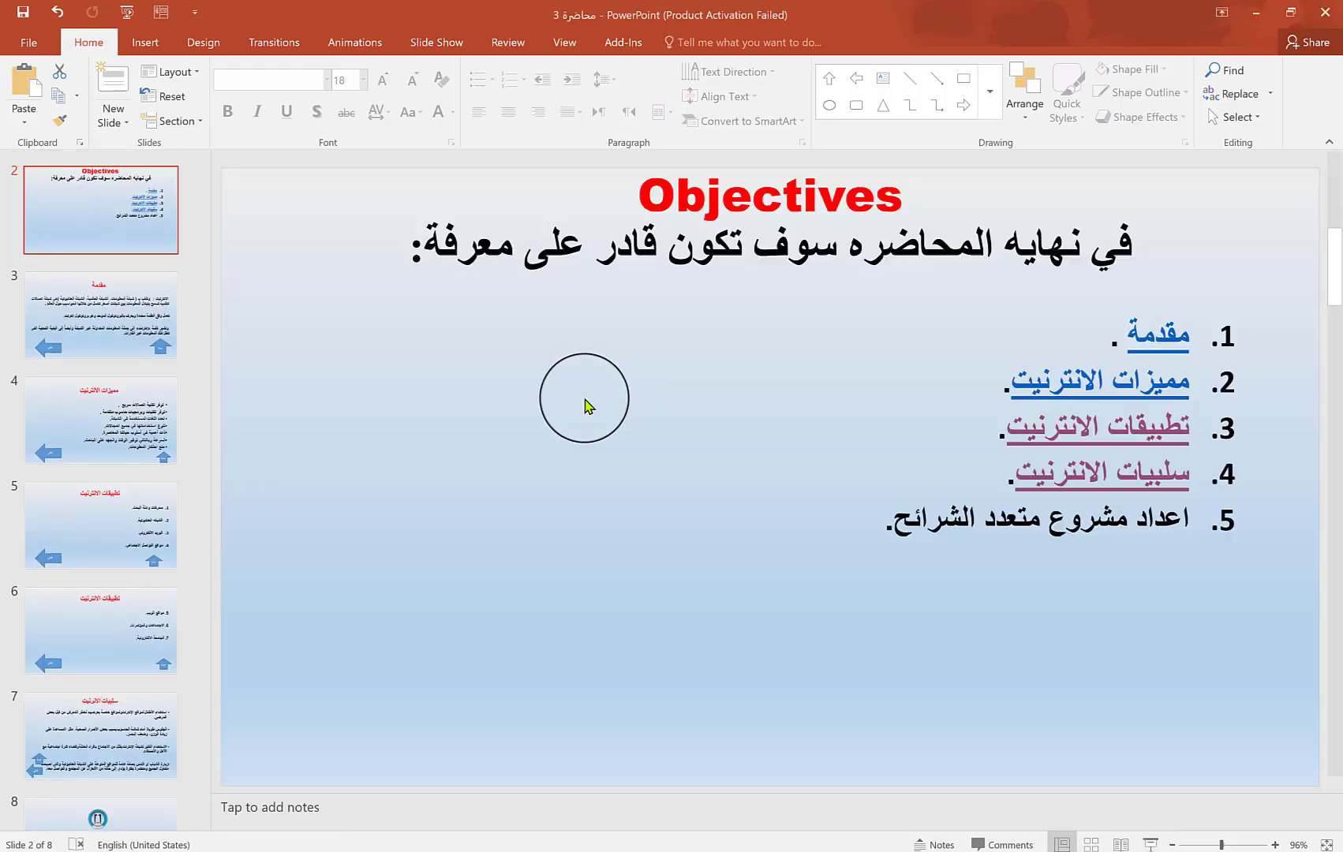
key(alt+Tab)
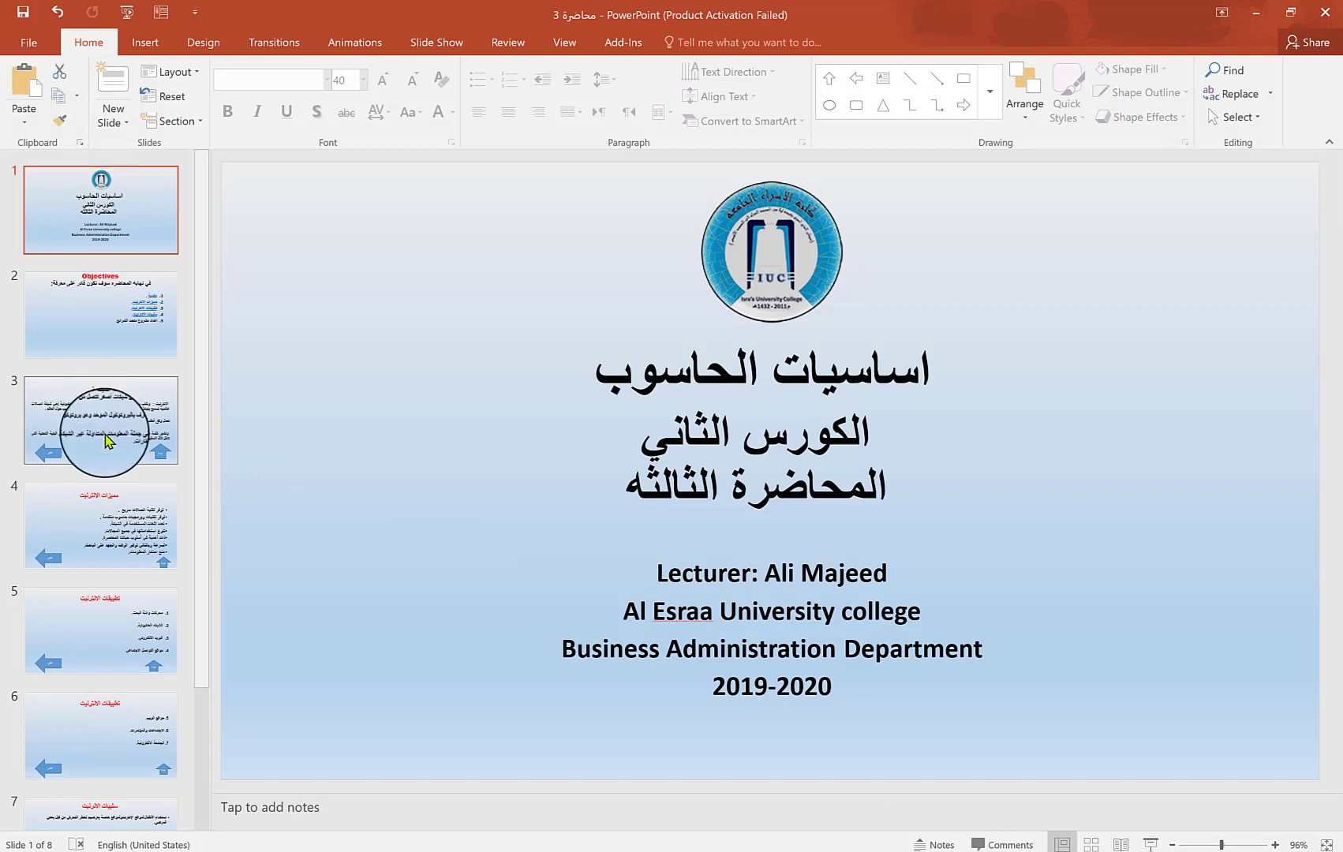
click(160, 335)
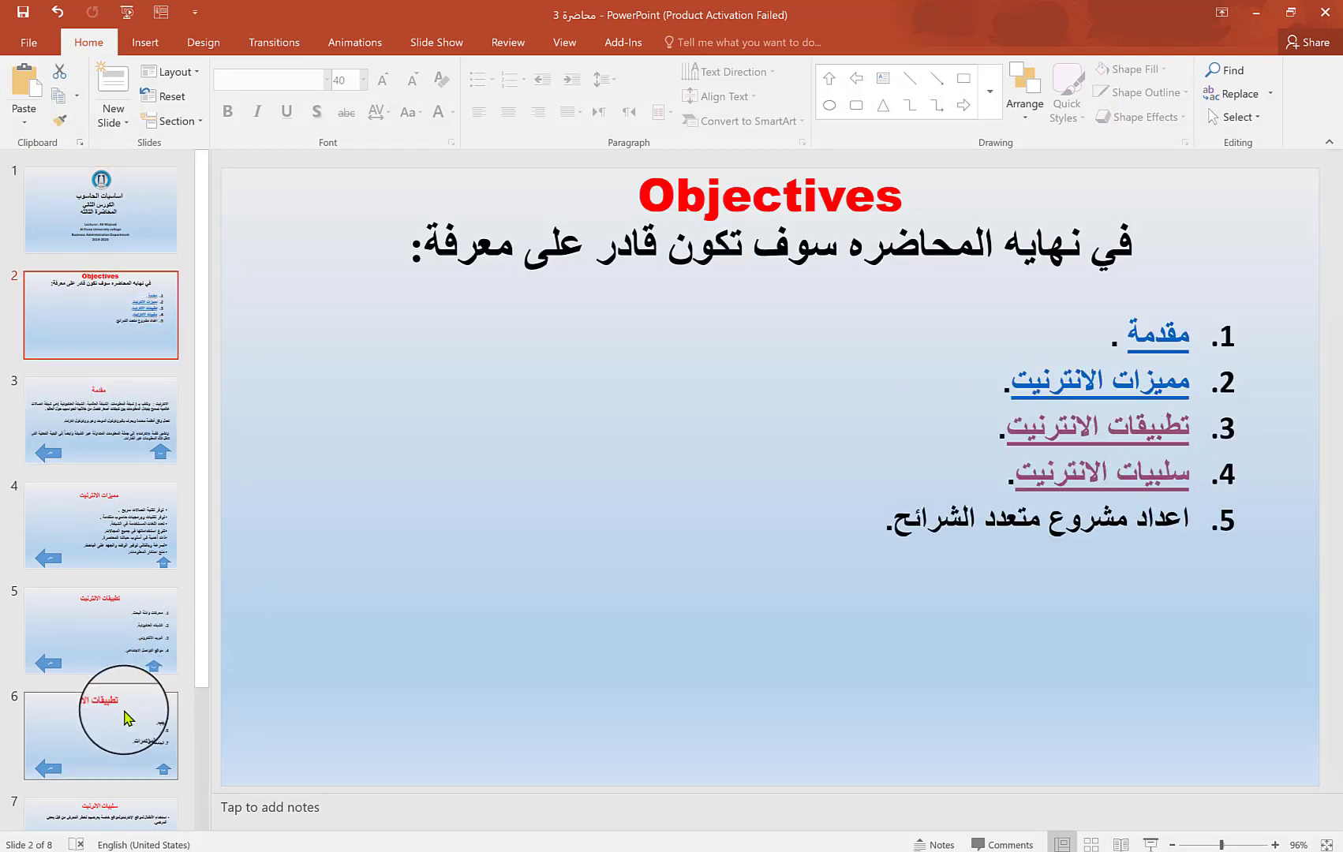
click(1151, 845)
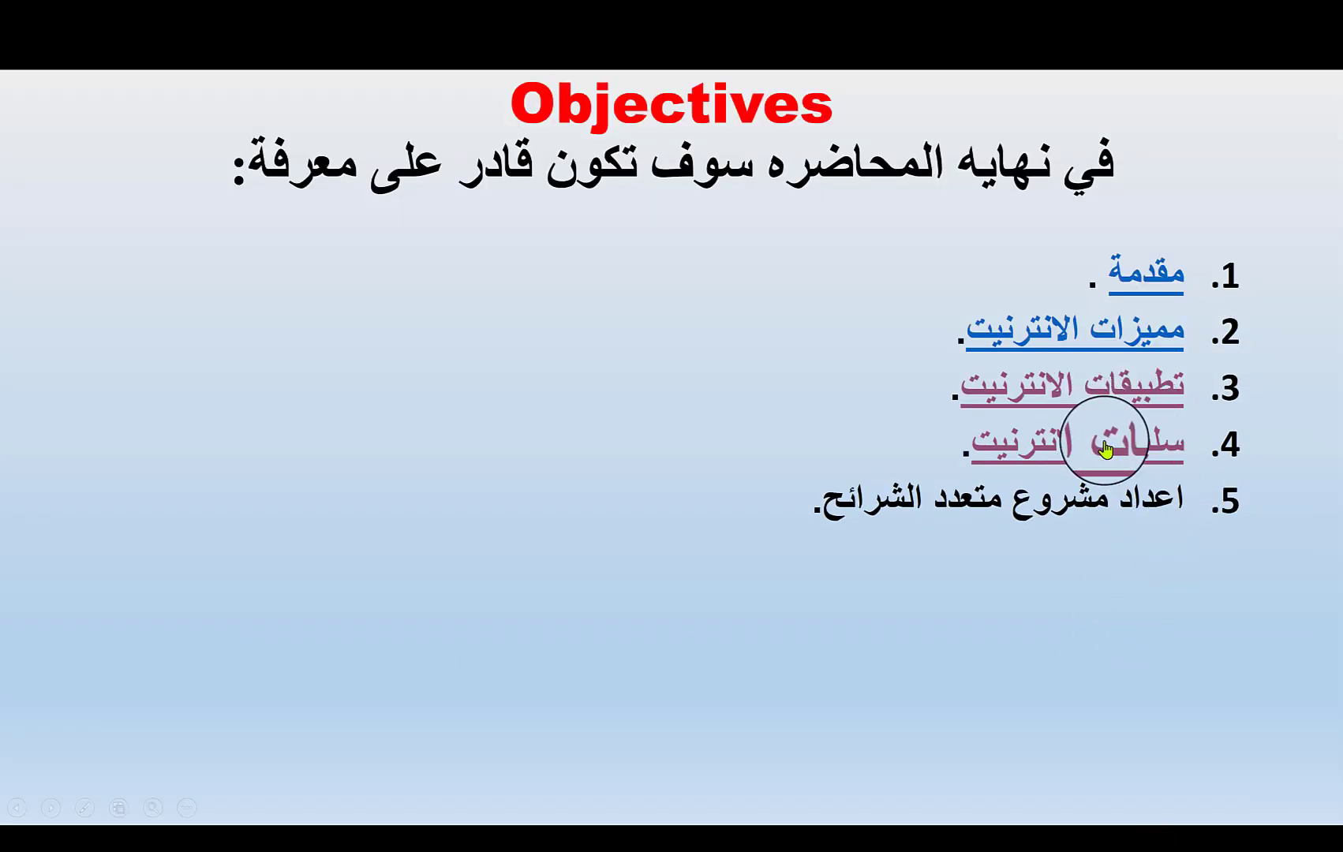
click(1120, 449)
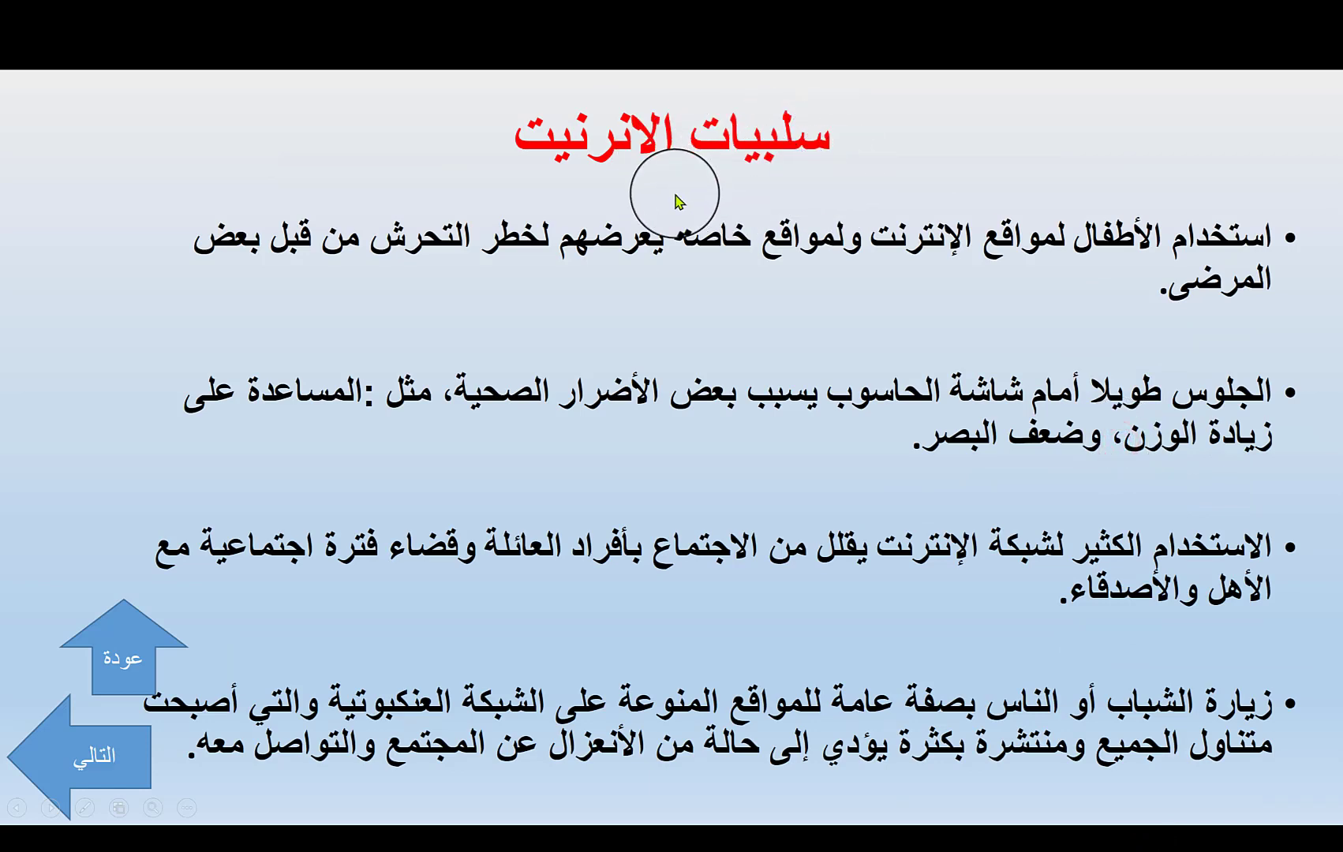
key(Escape)
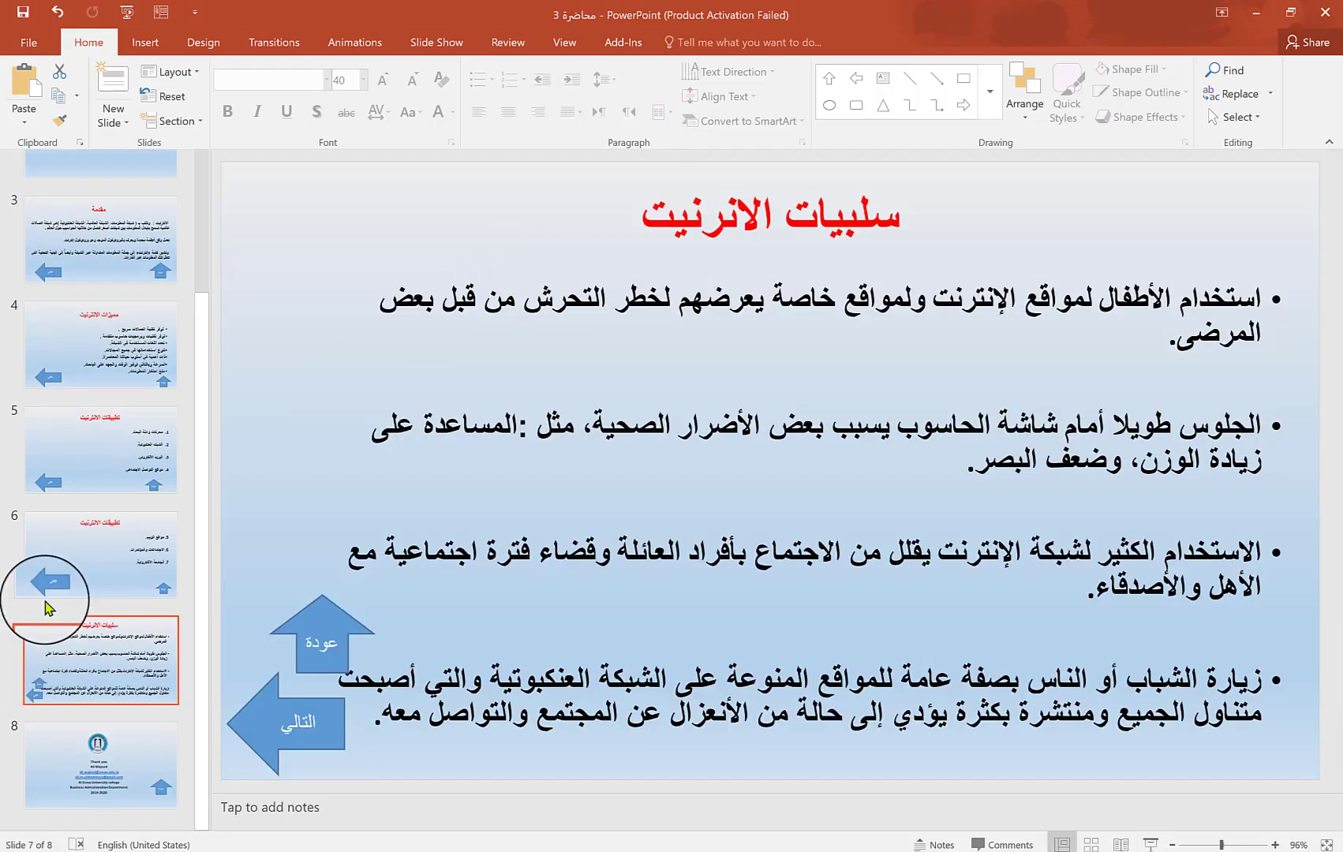
Select slide 7 in the editor and bring up the powerpoint 2010.pdf tutorial
scroll(47, 584, up, 2)
click(117, 330)
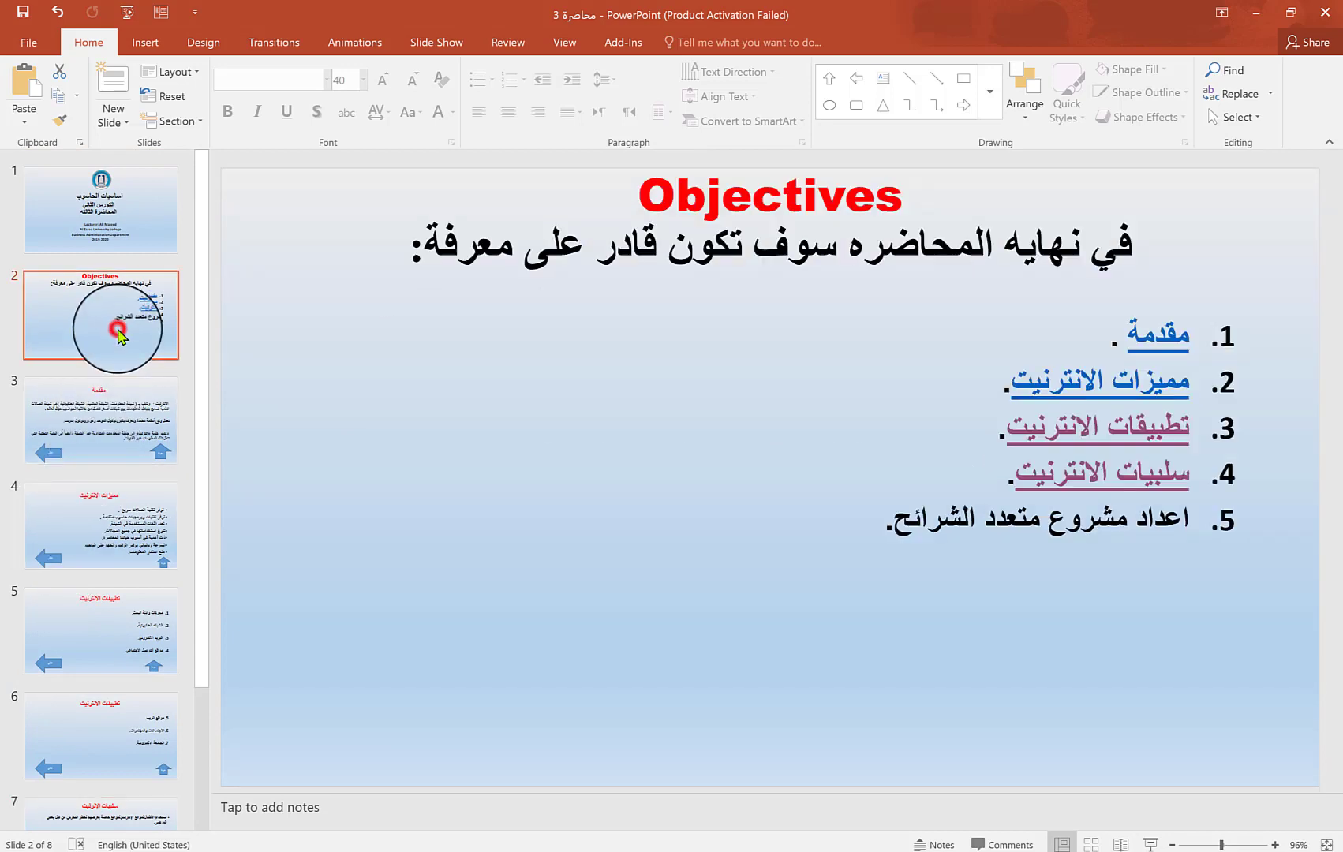
click(79, 809)
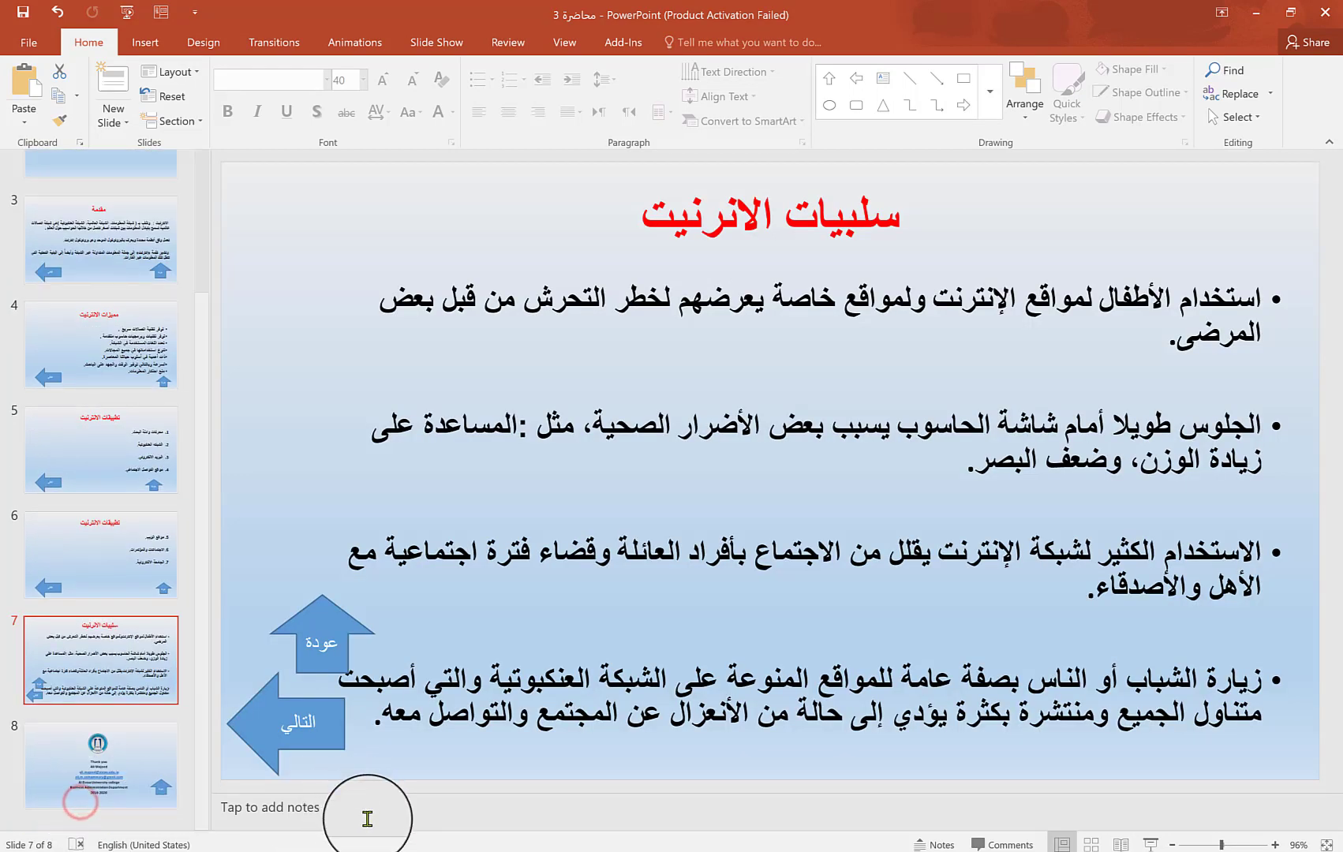
mouse_move(417, 847)
click(418, 750)
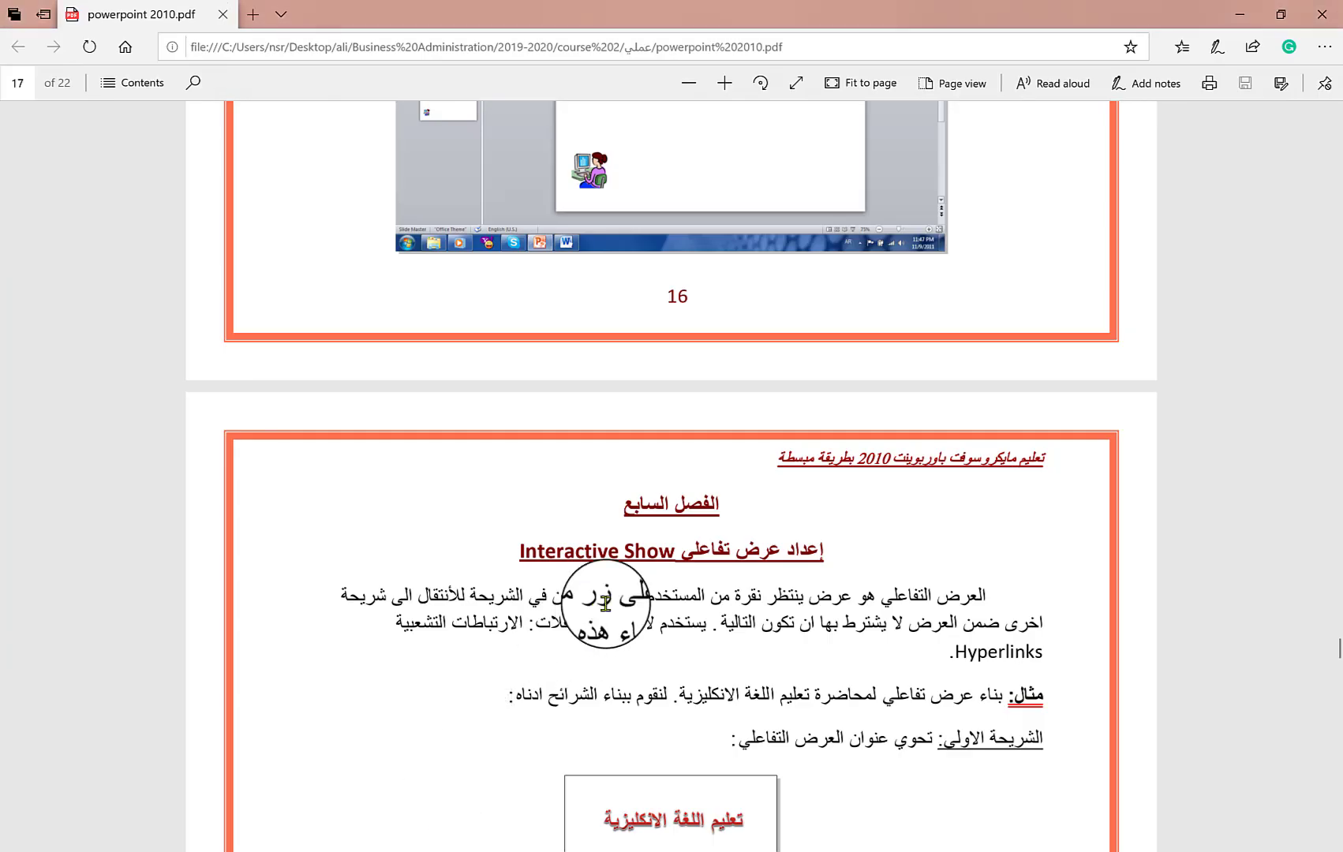